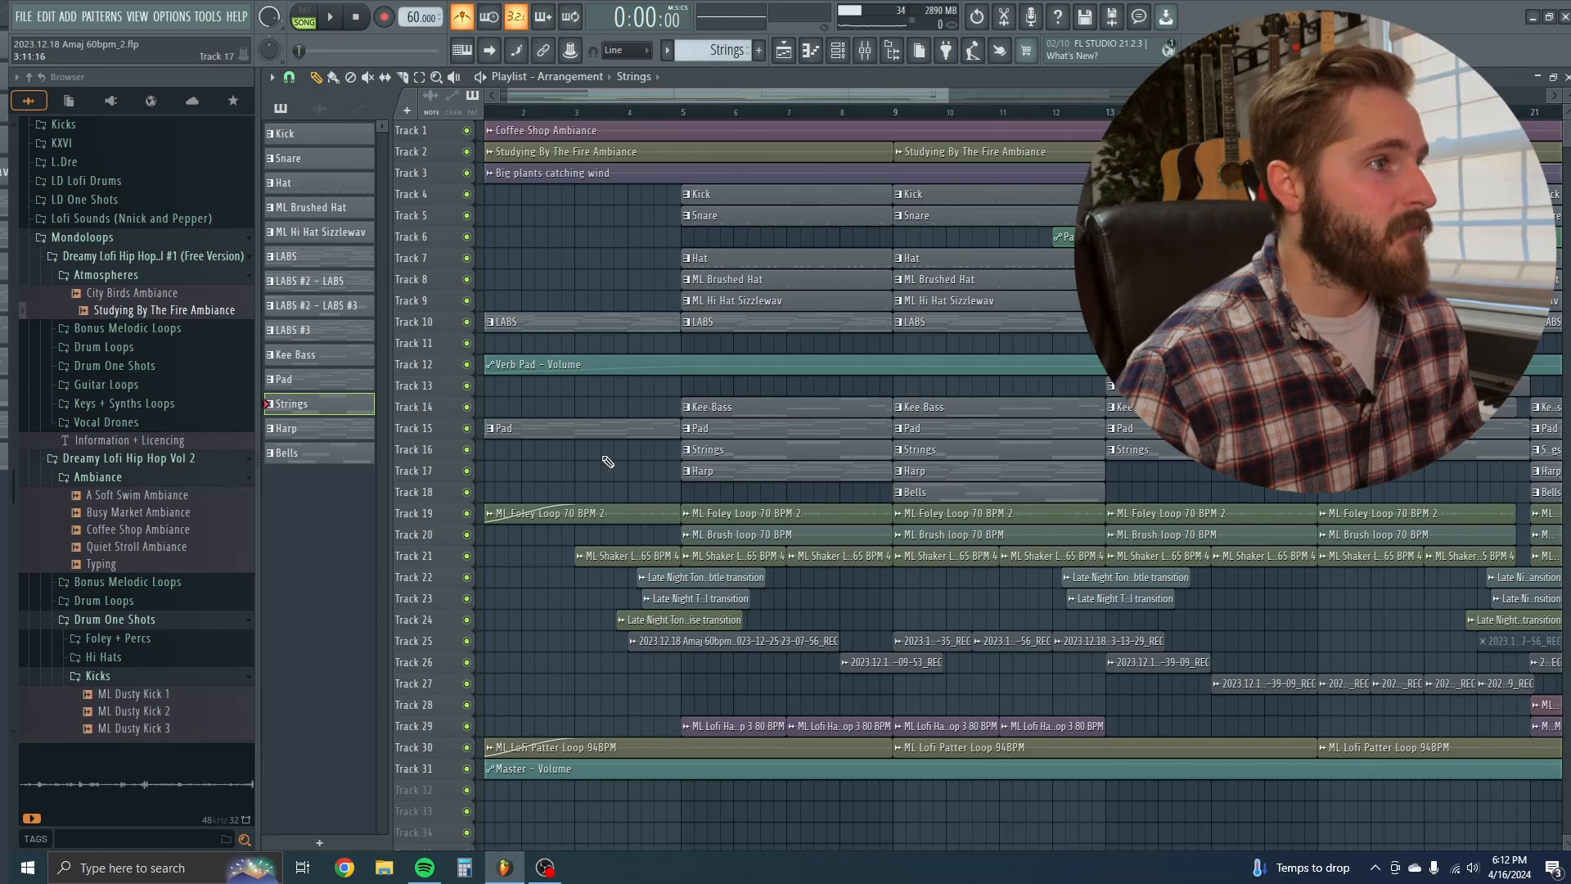
Step: Open the LABS pattern from Track 10 in the piano roll, examine its chord notes and close it
scroll(608, 462, "up", 3)
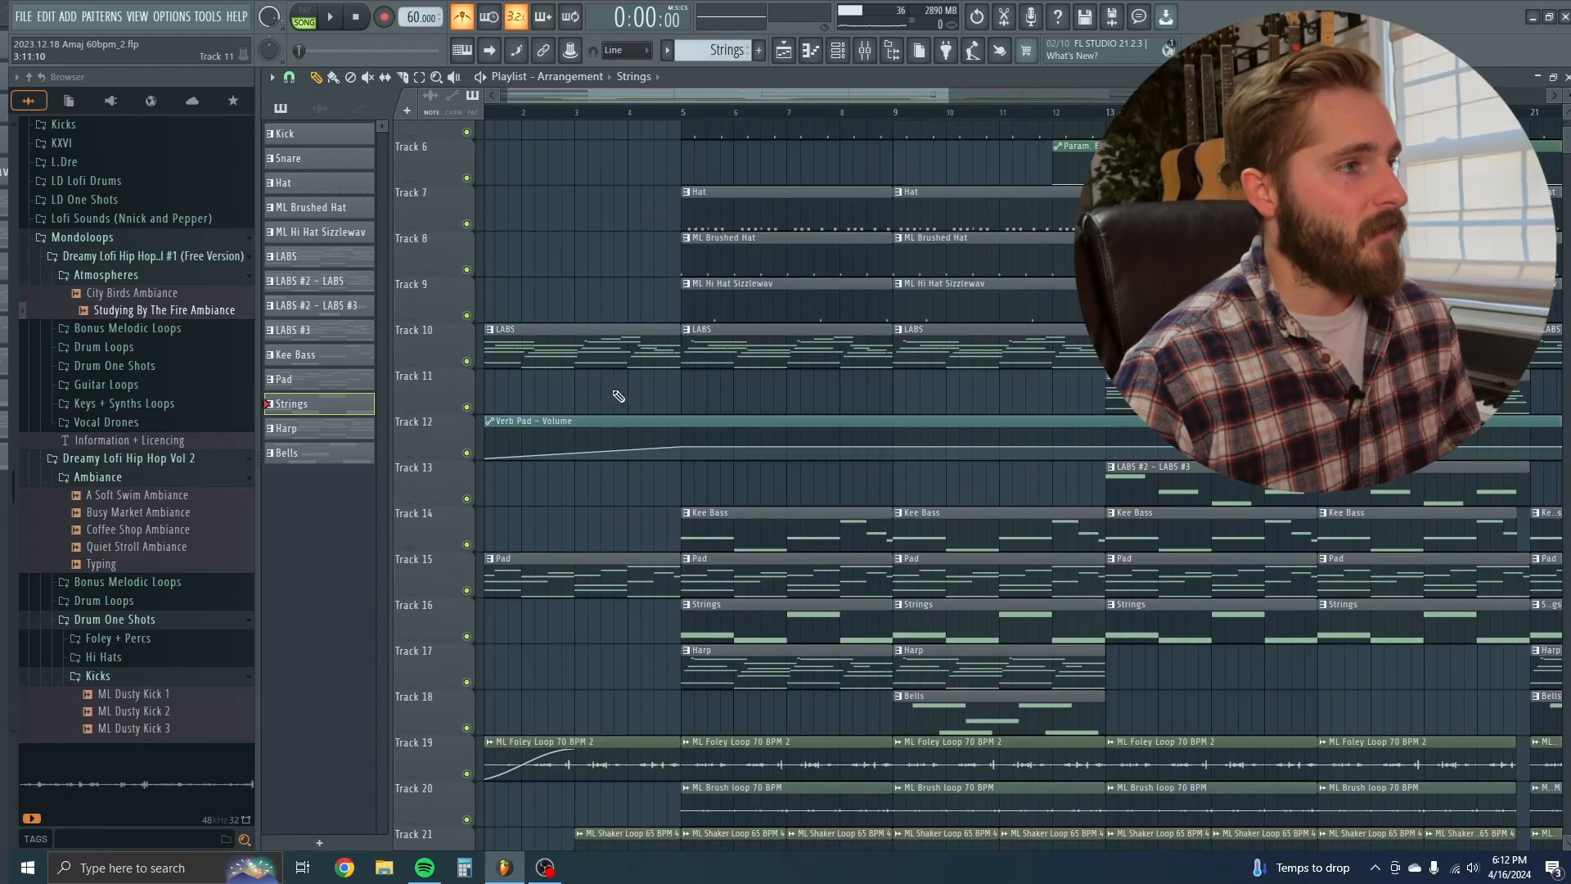
double_click(564, 352)
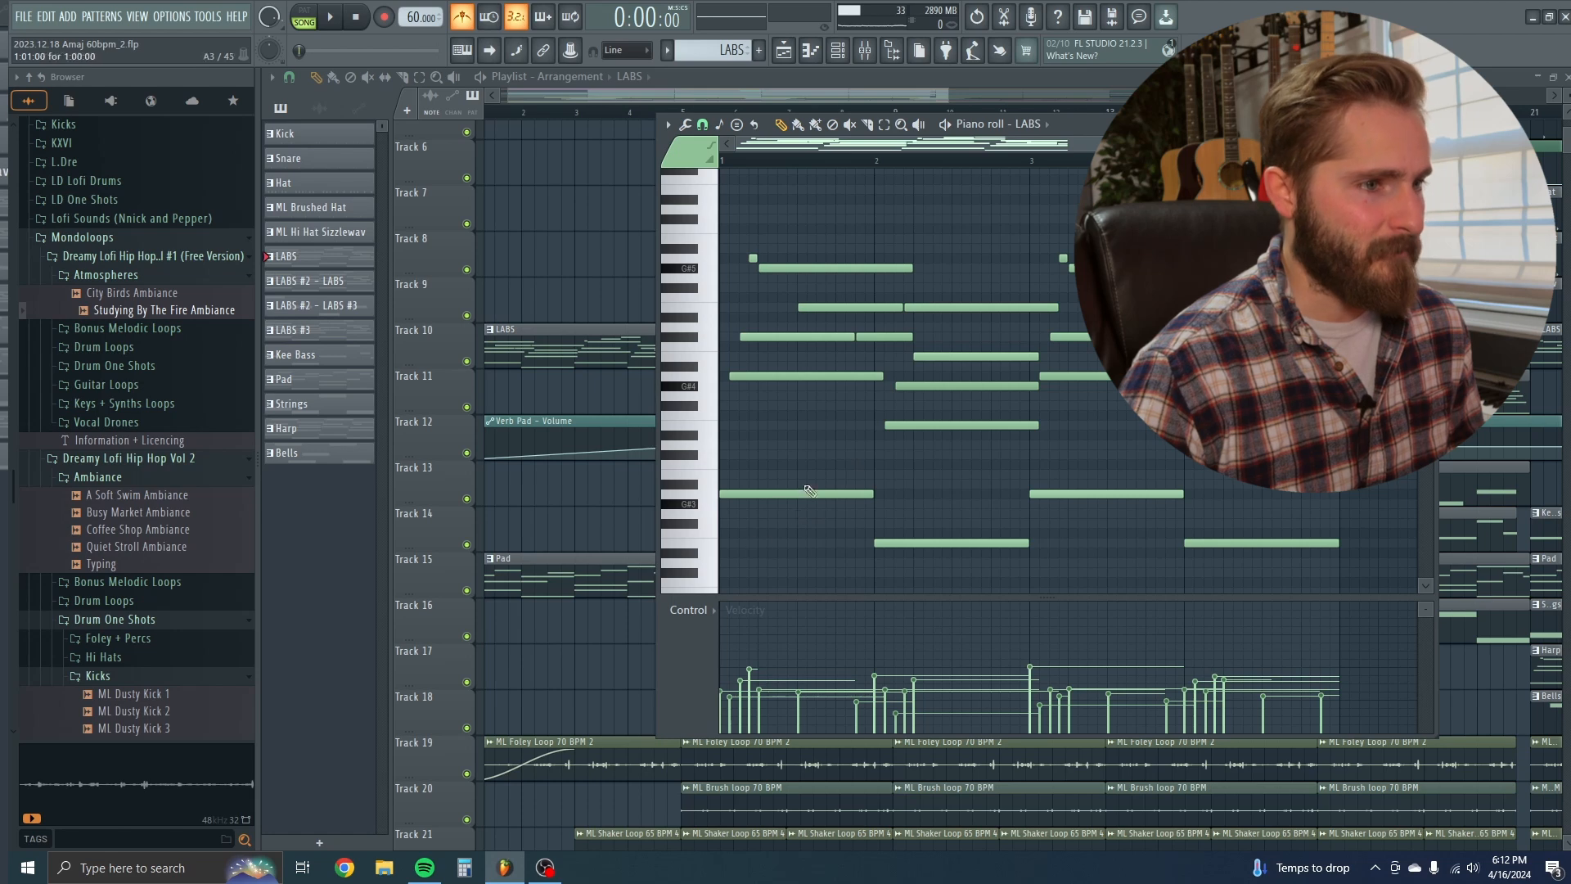
scroll(761, 449, "up", 3)
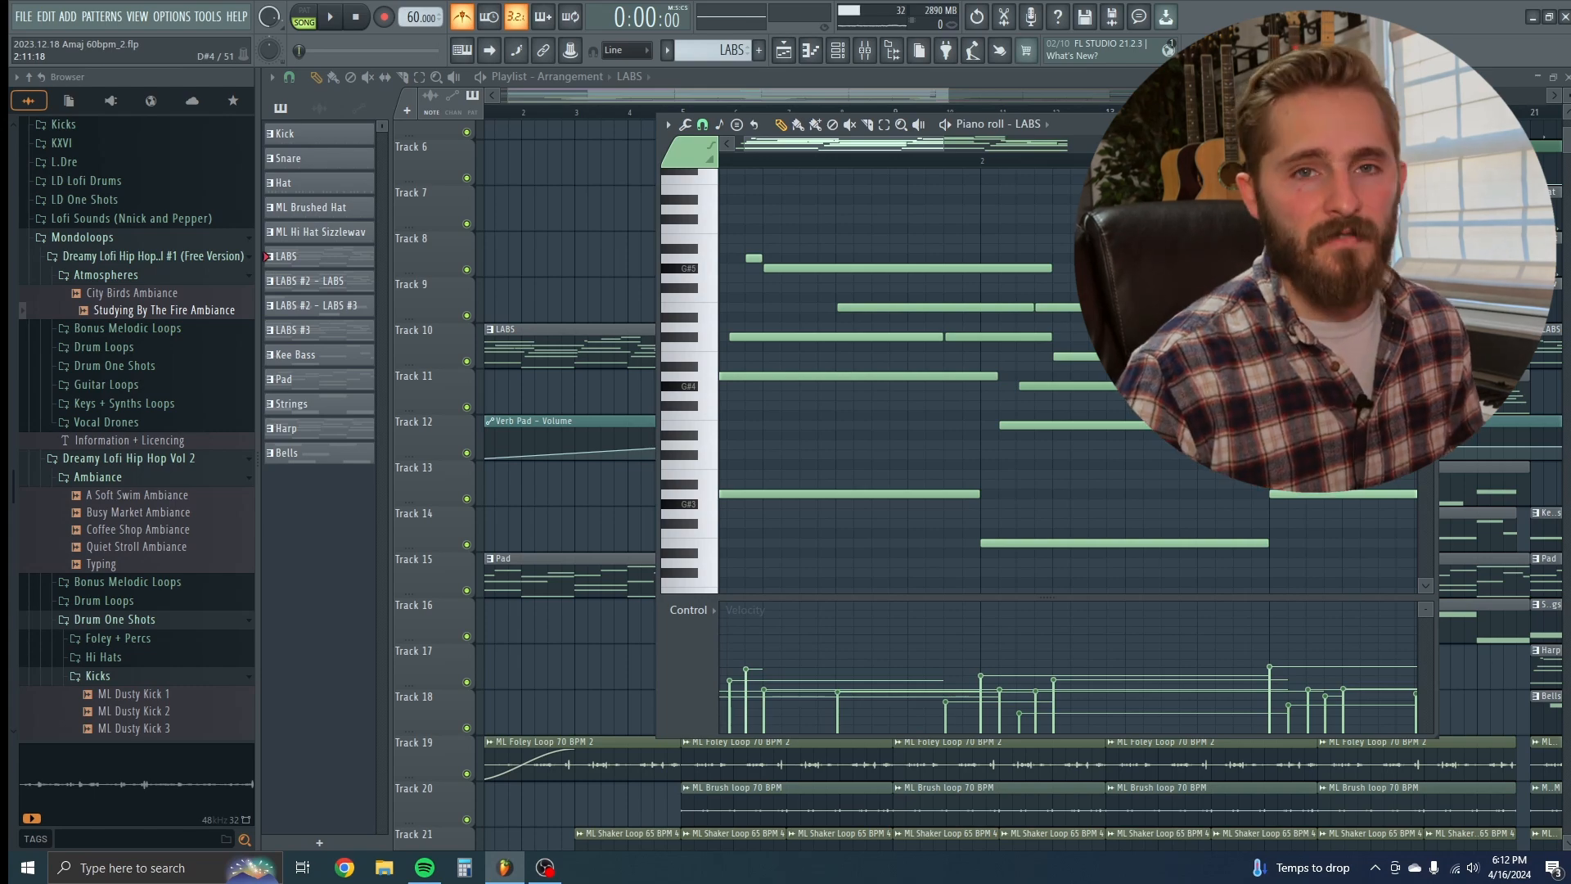
scroll(1200, 469, "down", 2)
key("Escape")
Step: Show the mixer and open the OTT compressor on the LABS track, moving its window clear of the other controls
left_click(836, 50)
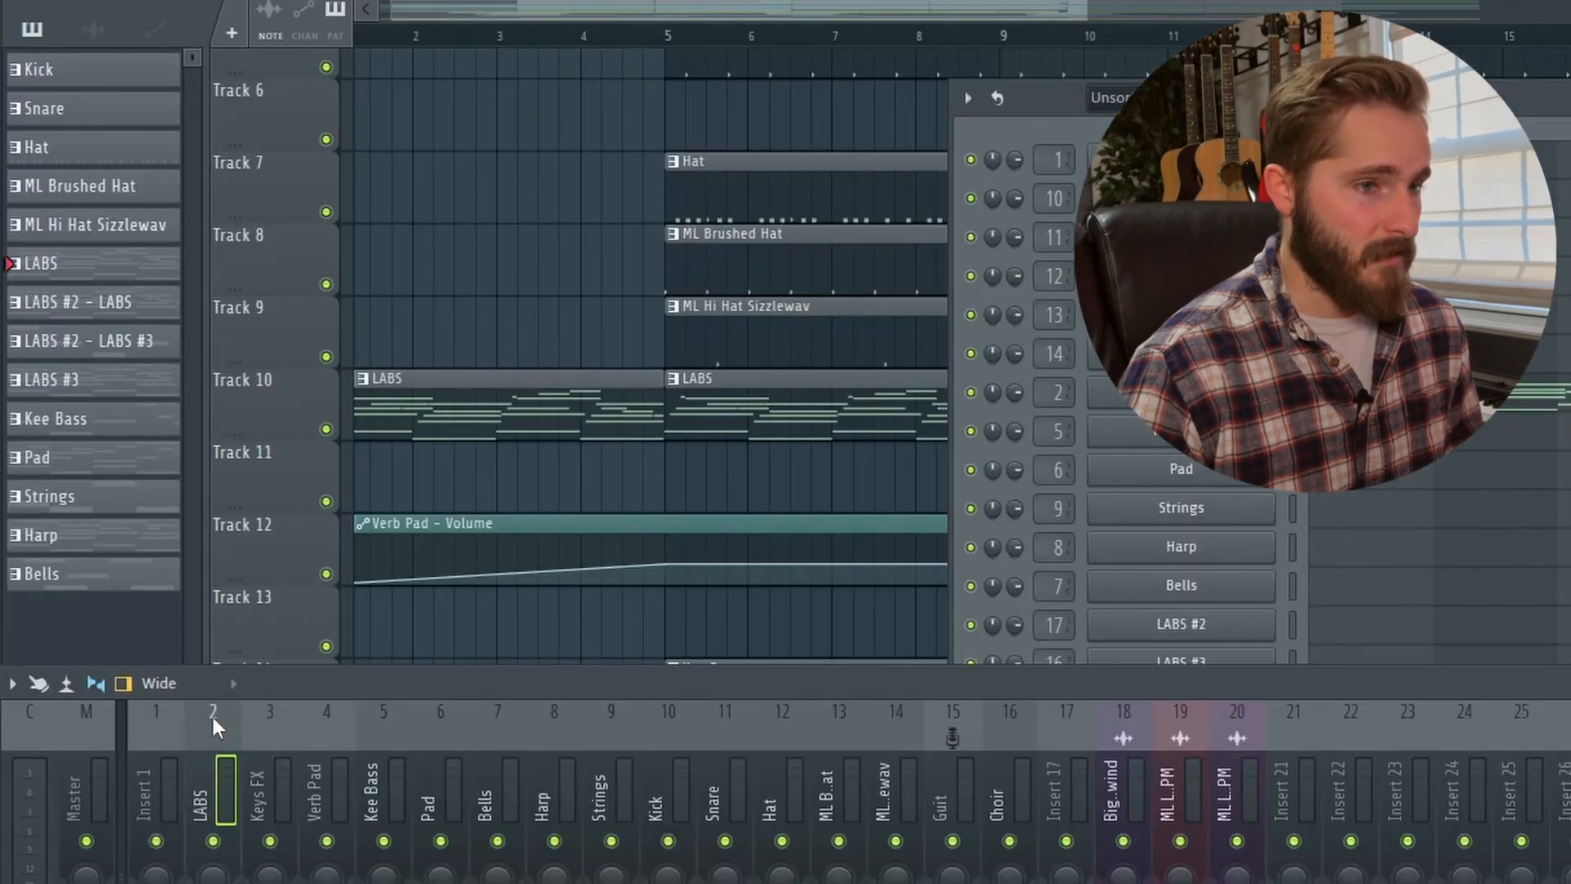
left_click(1564, 769)
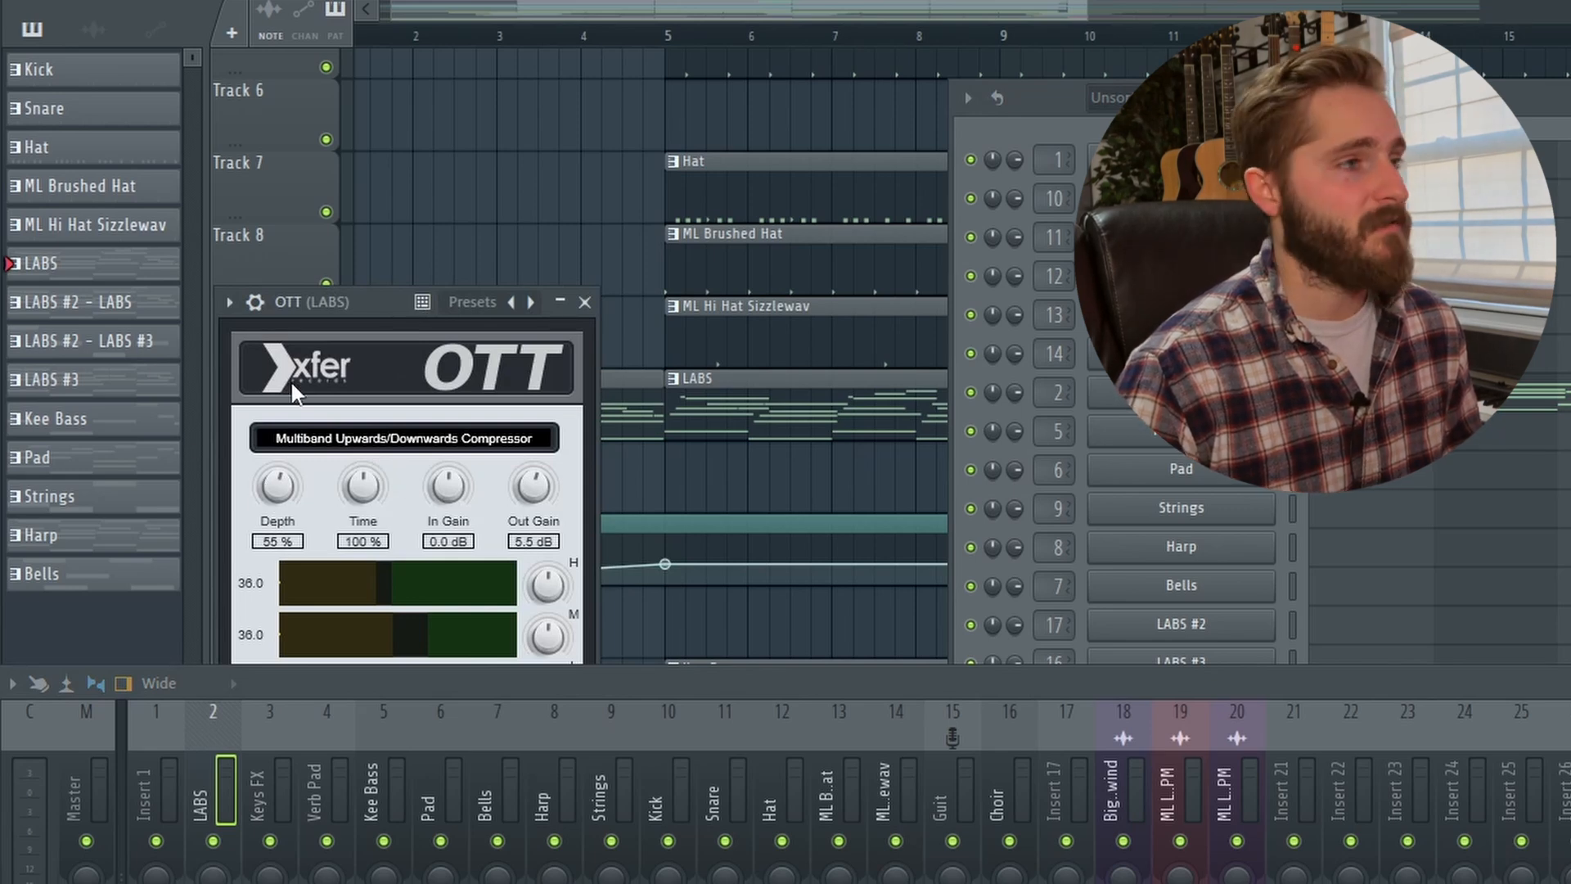
left_click_drag(361, 296, 433, 80)
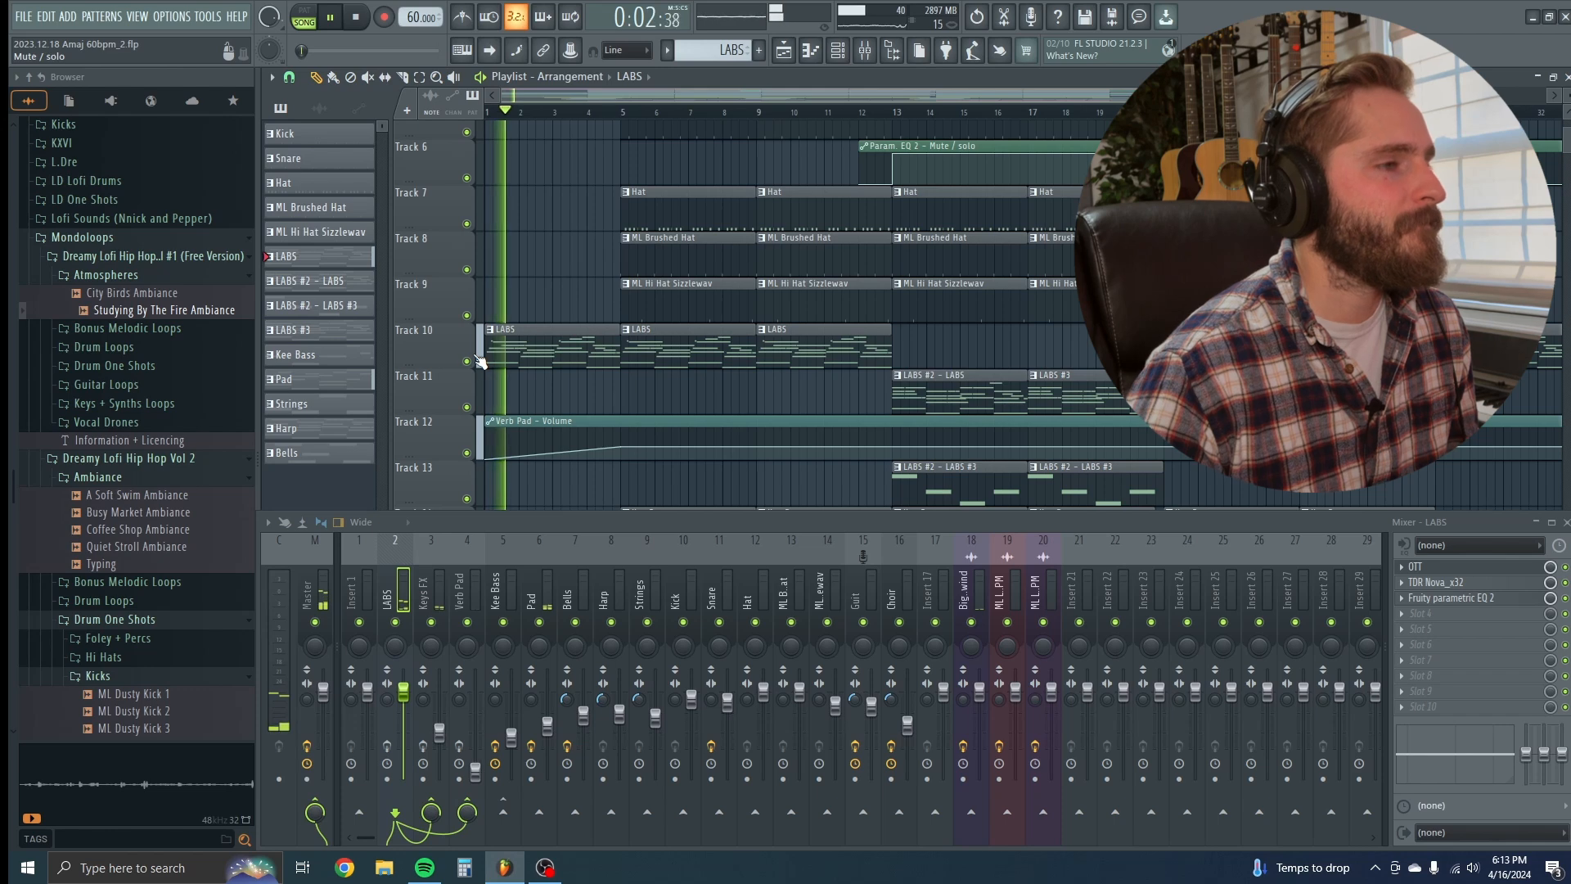
Step: Solo playlist Track 10 and audition the LABS part from the beginning of the song
scroll(523, 380, "up", 3, "ctrl")
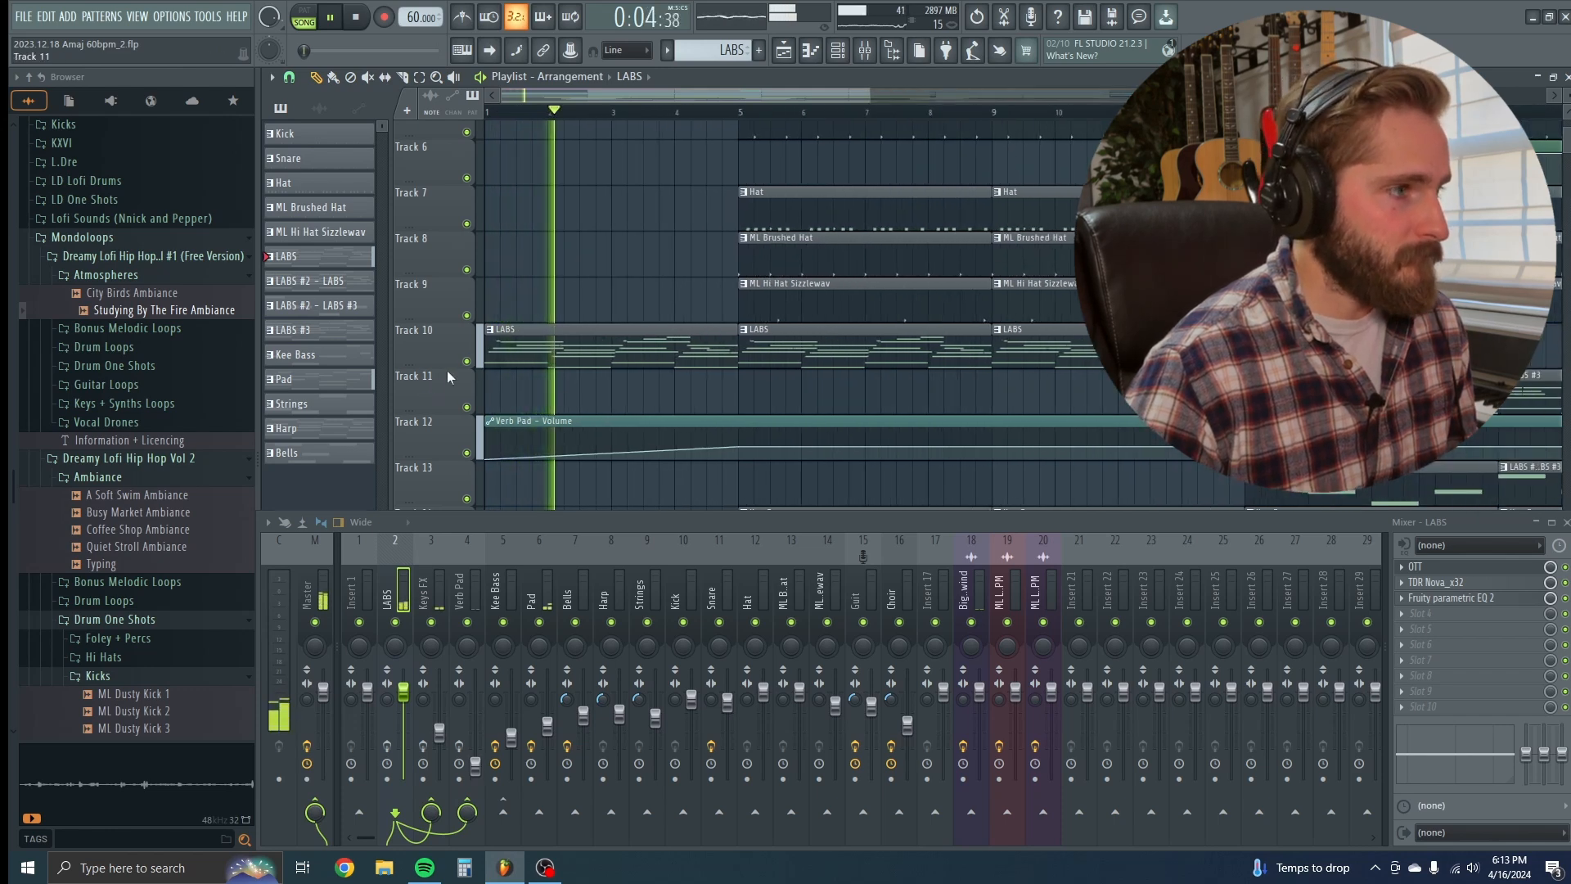
key("space")
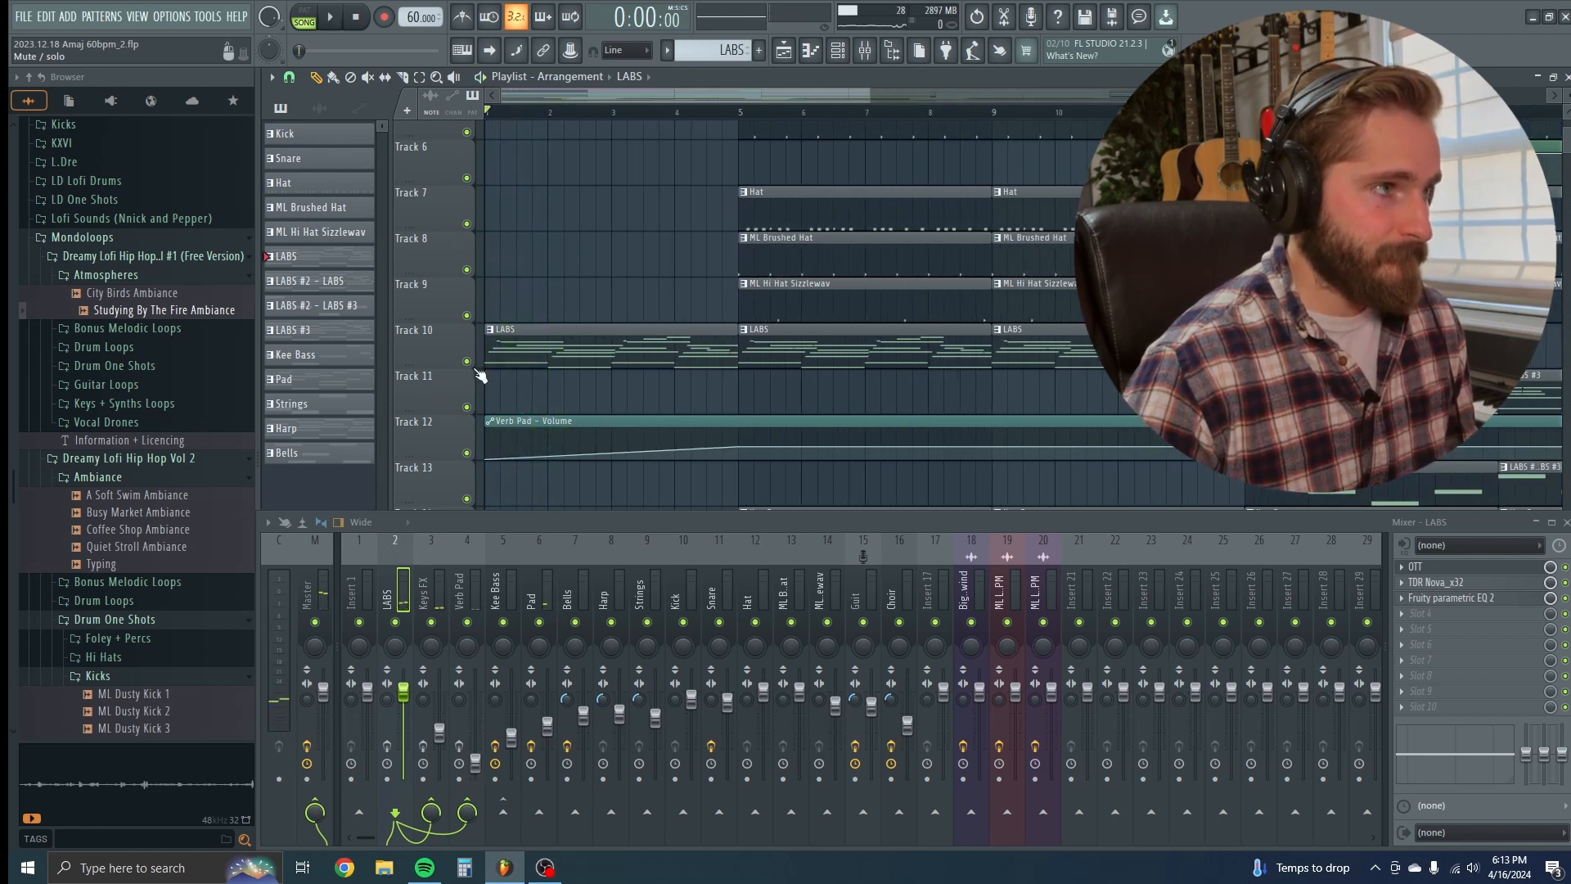
right_click(466, 361)
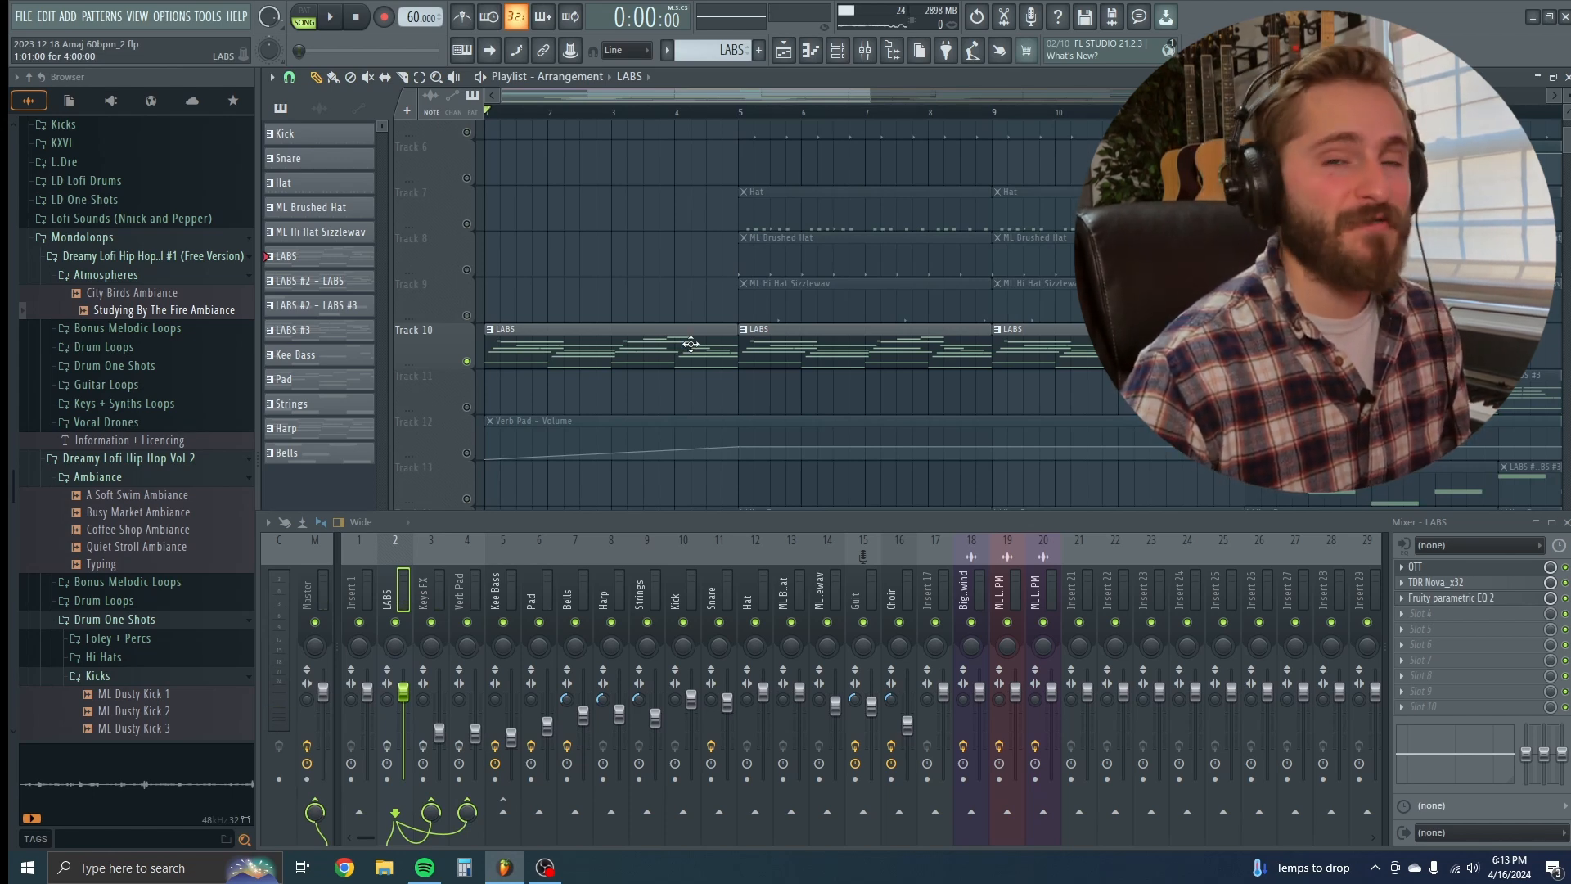
key("space")
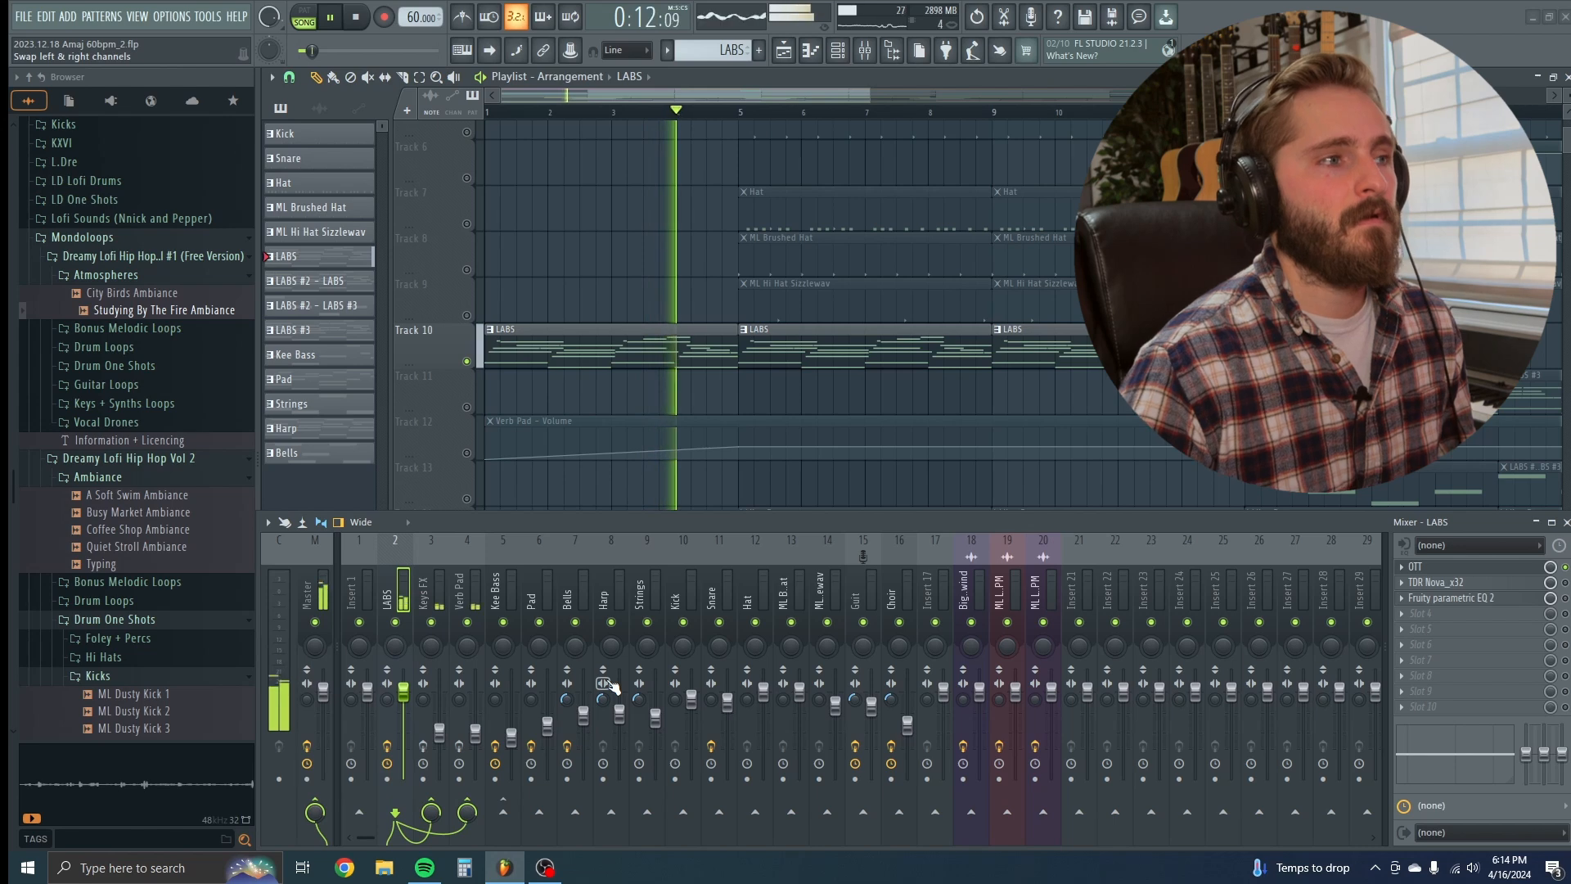
key("space")
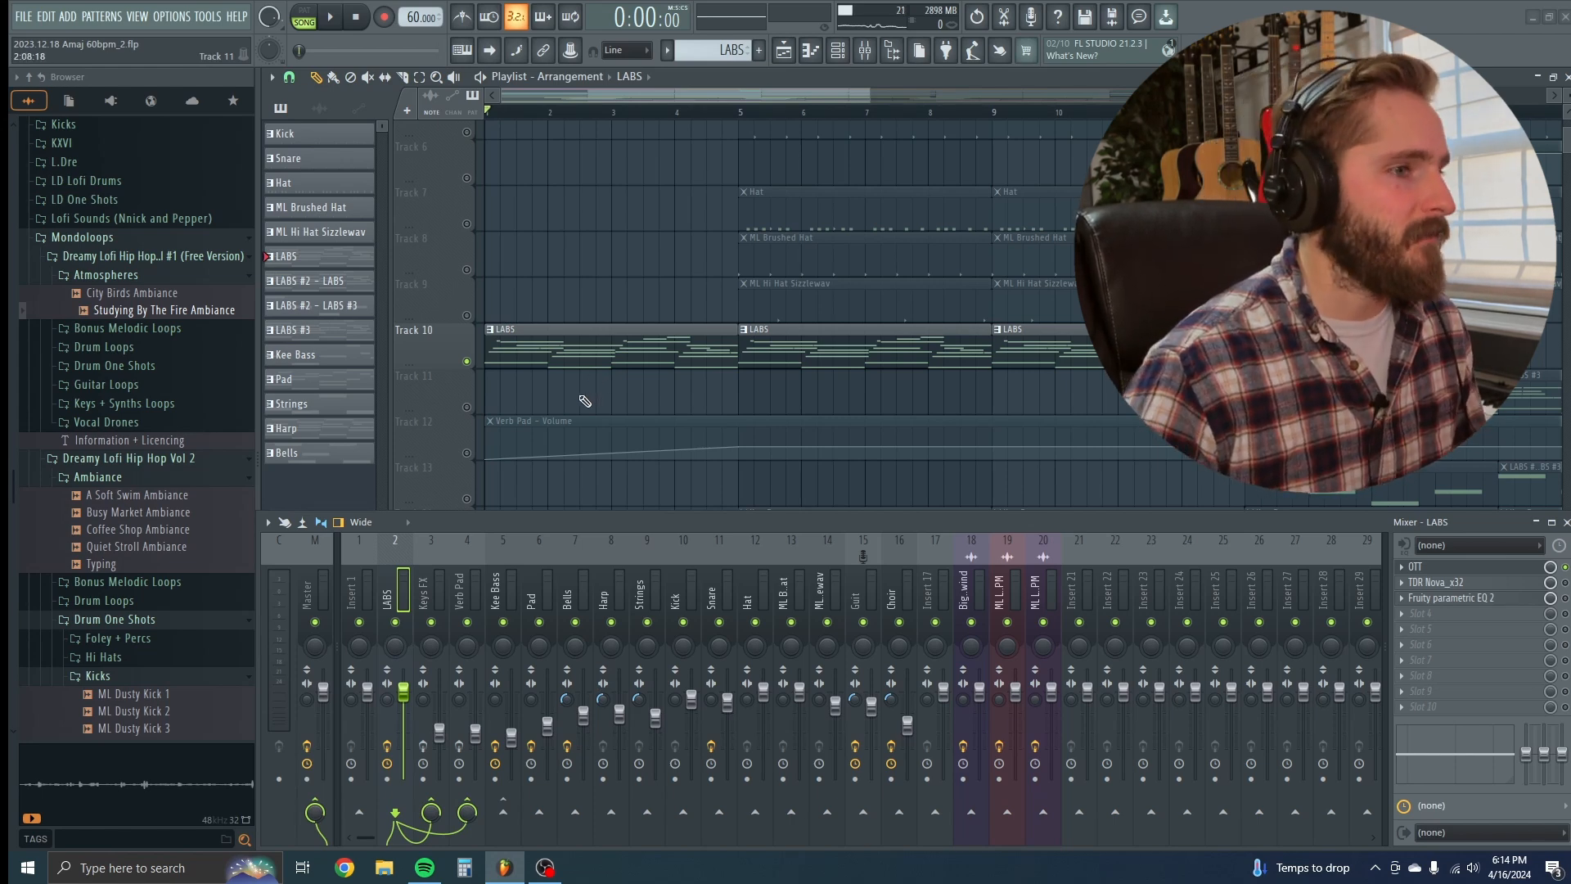
Step: Open TDR Nova_x32 on the LABS mixer track and listen to the soloed part through its dynamic EQ curve
left_click(1515, 580)
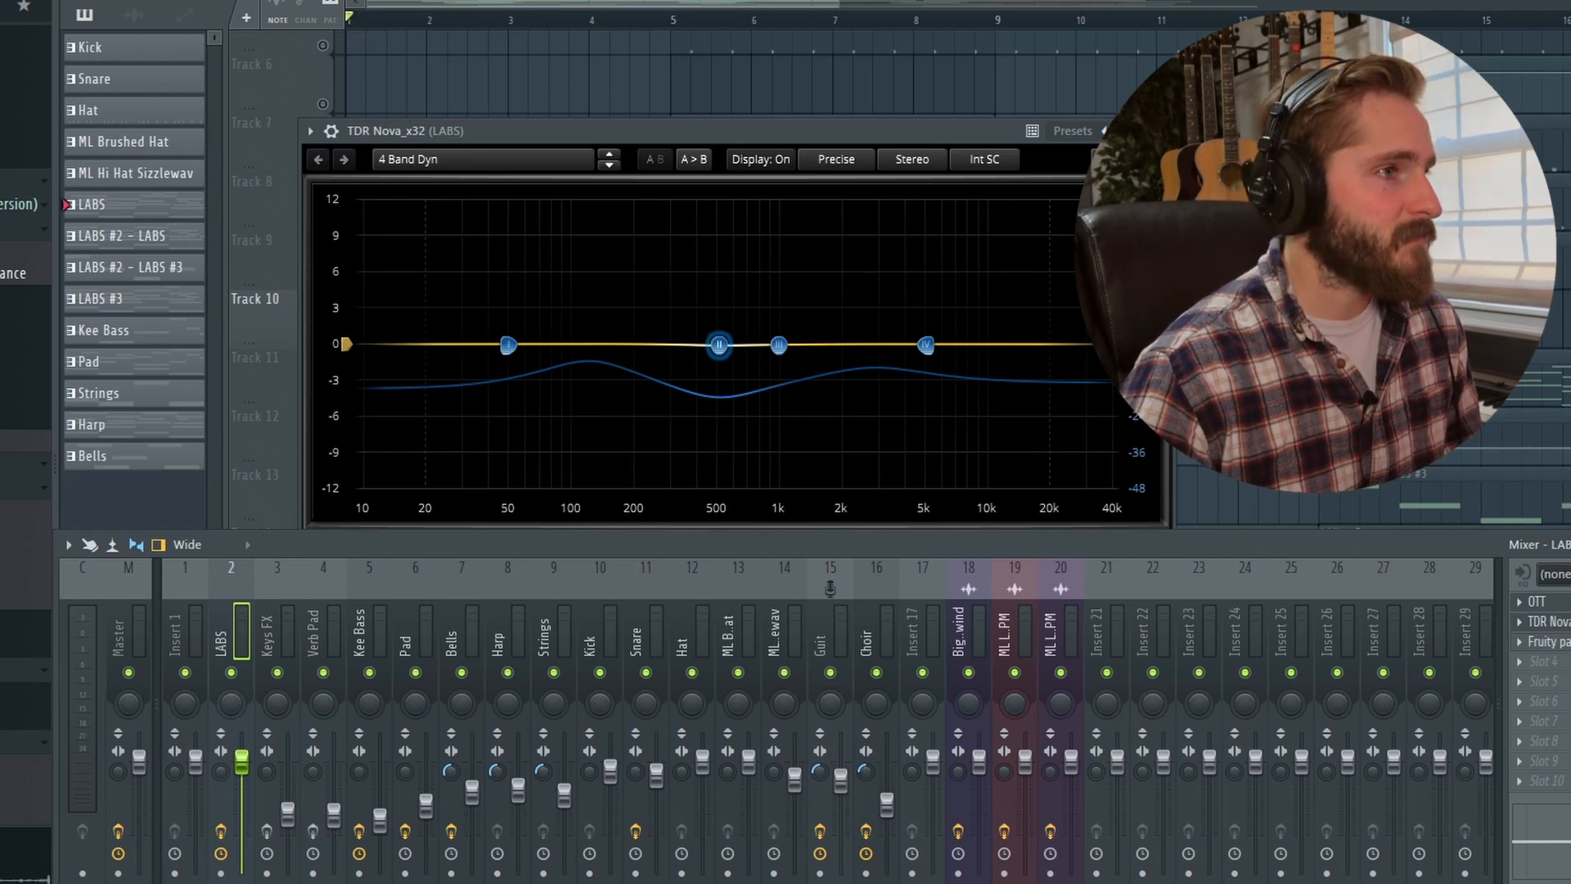
key("space")
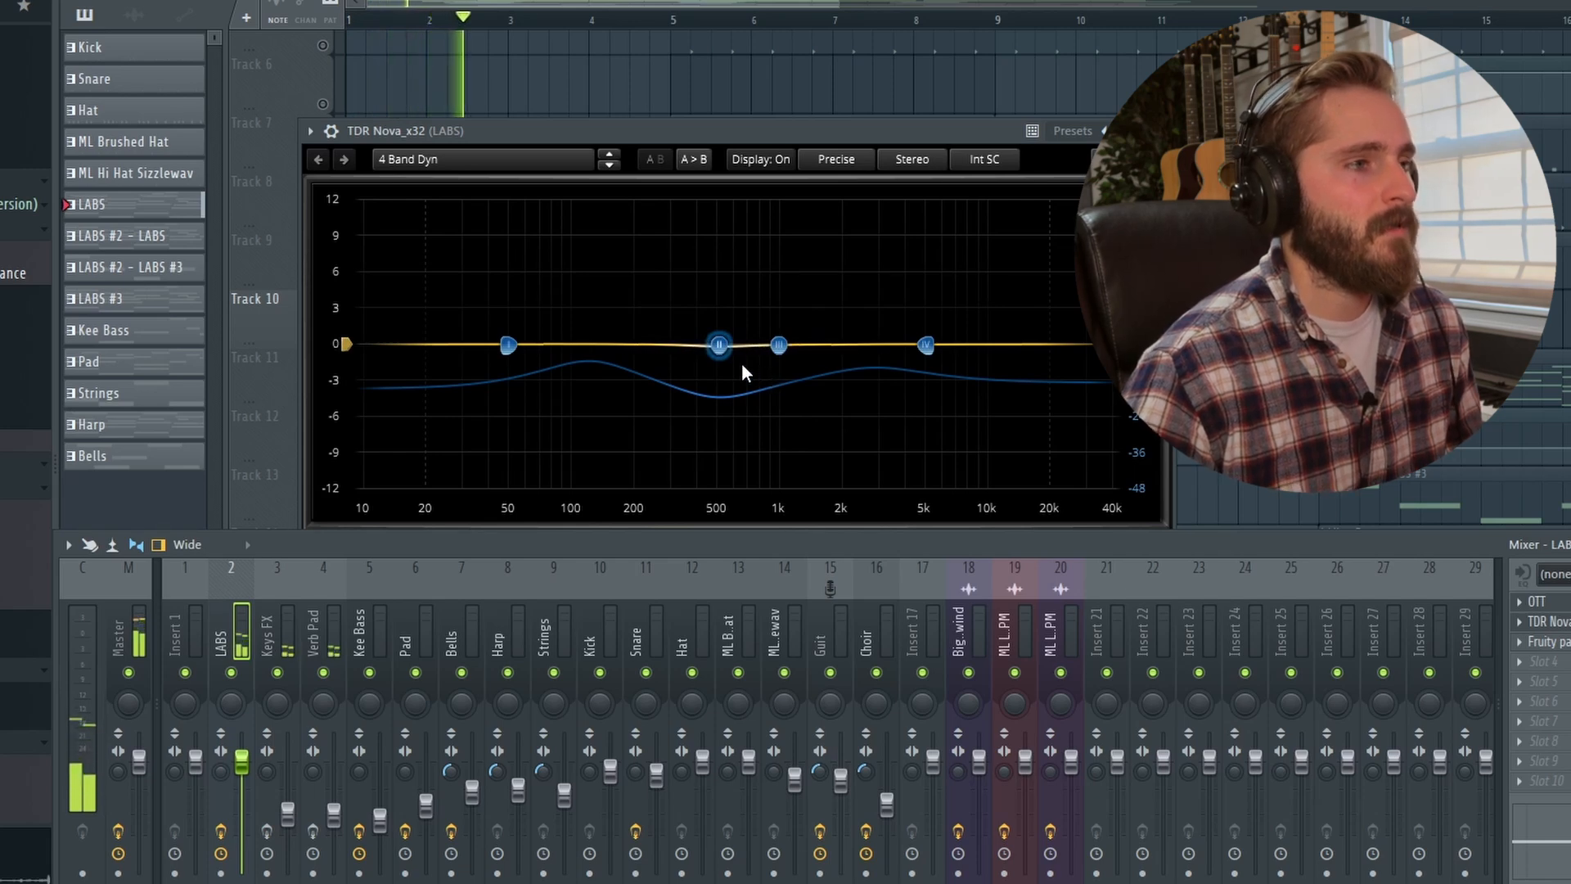
key("space")
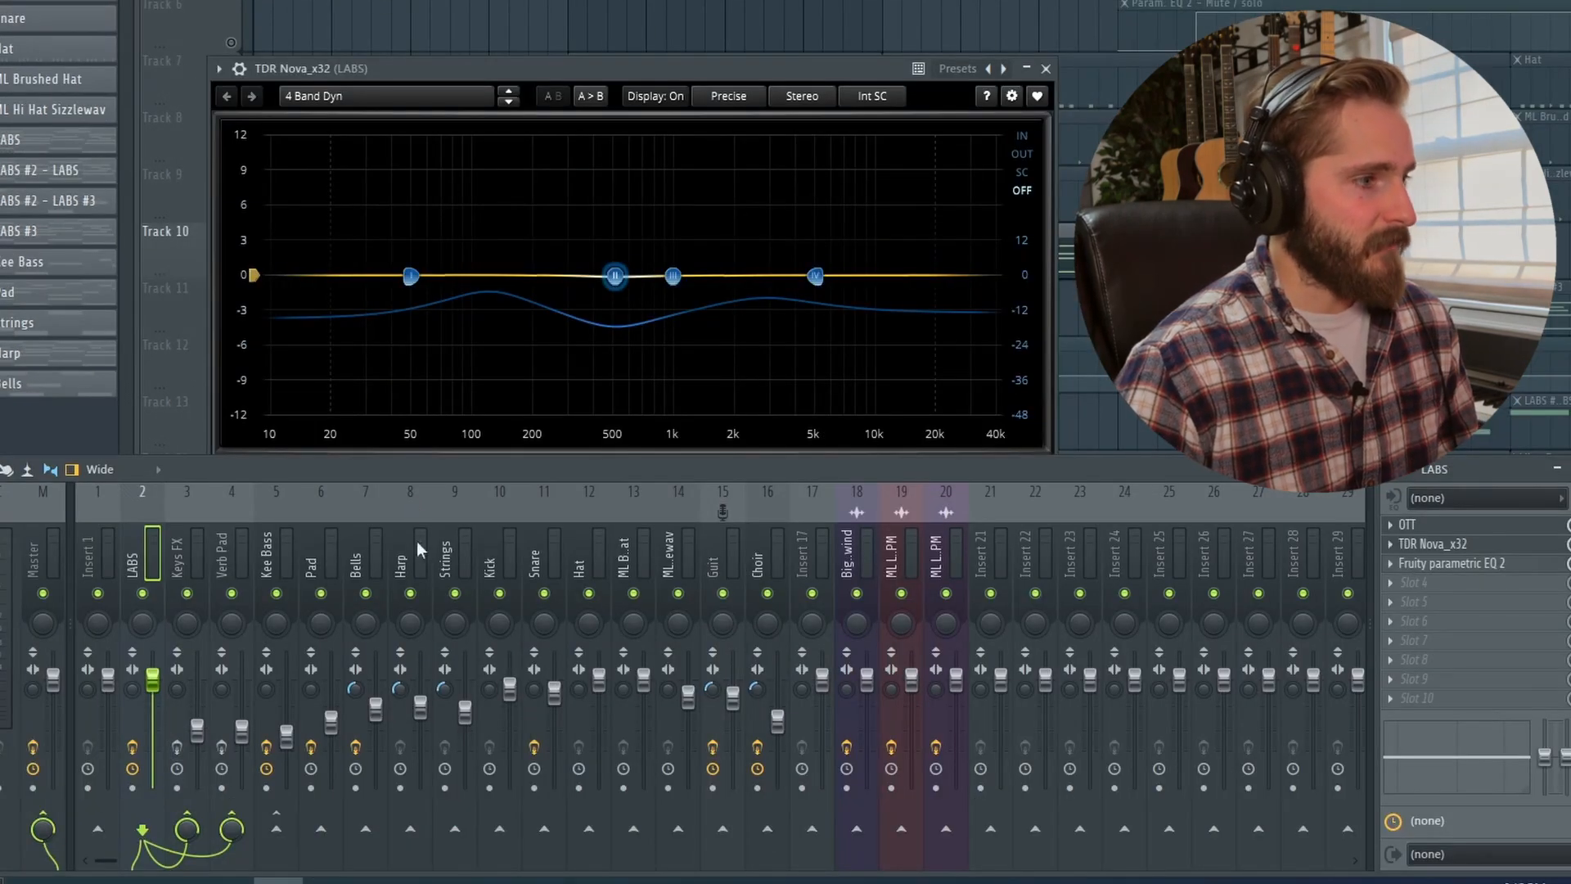
mouse_move(424, 460)
left_mouse_down()
mouse_move(424, 433)
mouse_move(422, 459)
left_mouse_up()
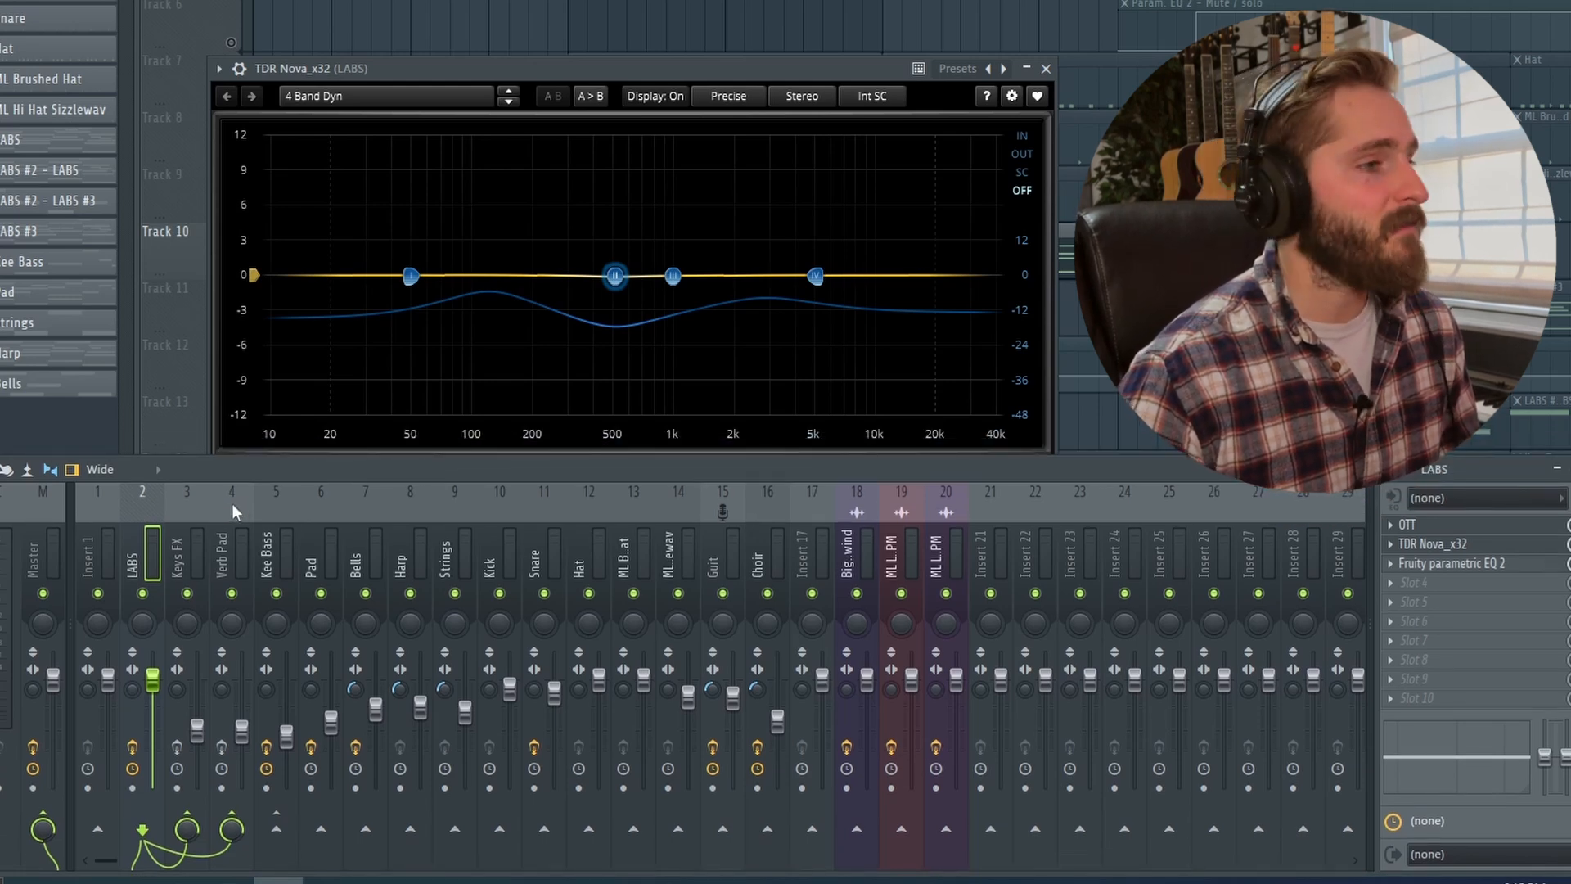
Step: Enable the effects on the Keys FX mixer track and open its Fruity parametric EQ 2 in clear view
left_click(175, 498)
left_click(176, 744)
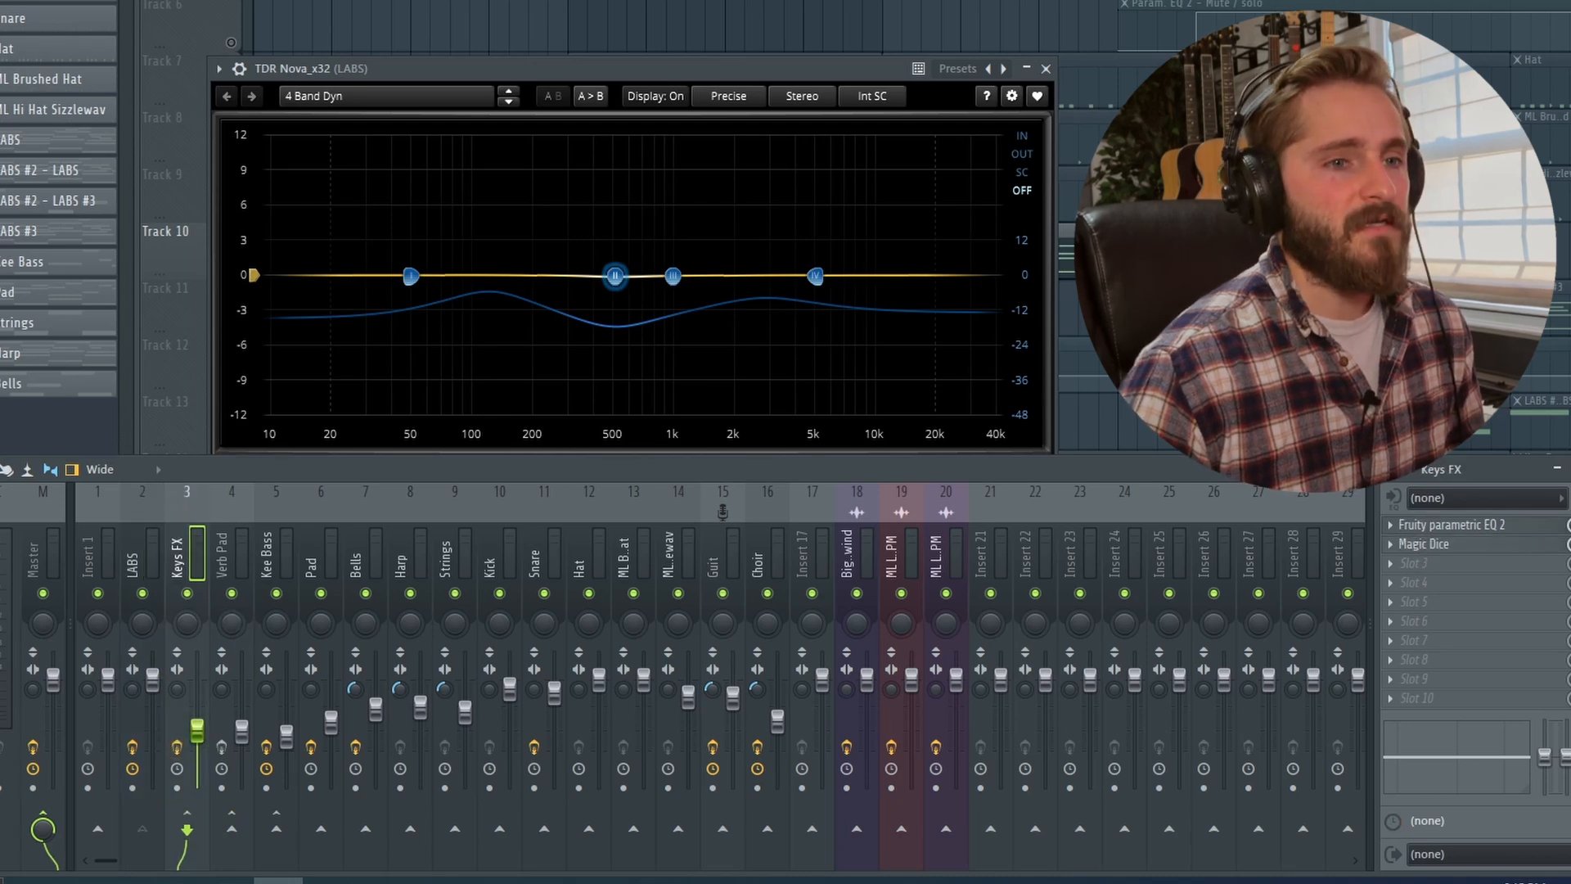
left_click(1480, 526)
left_click_drag(474, 151, 571, 54)
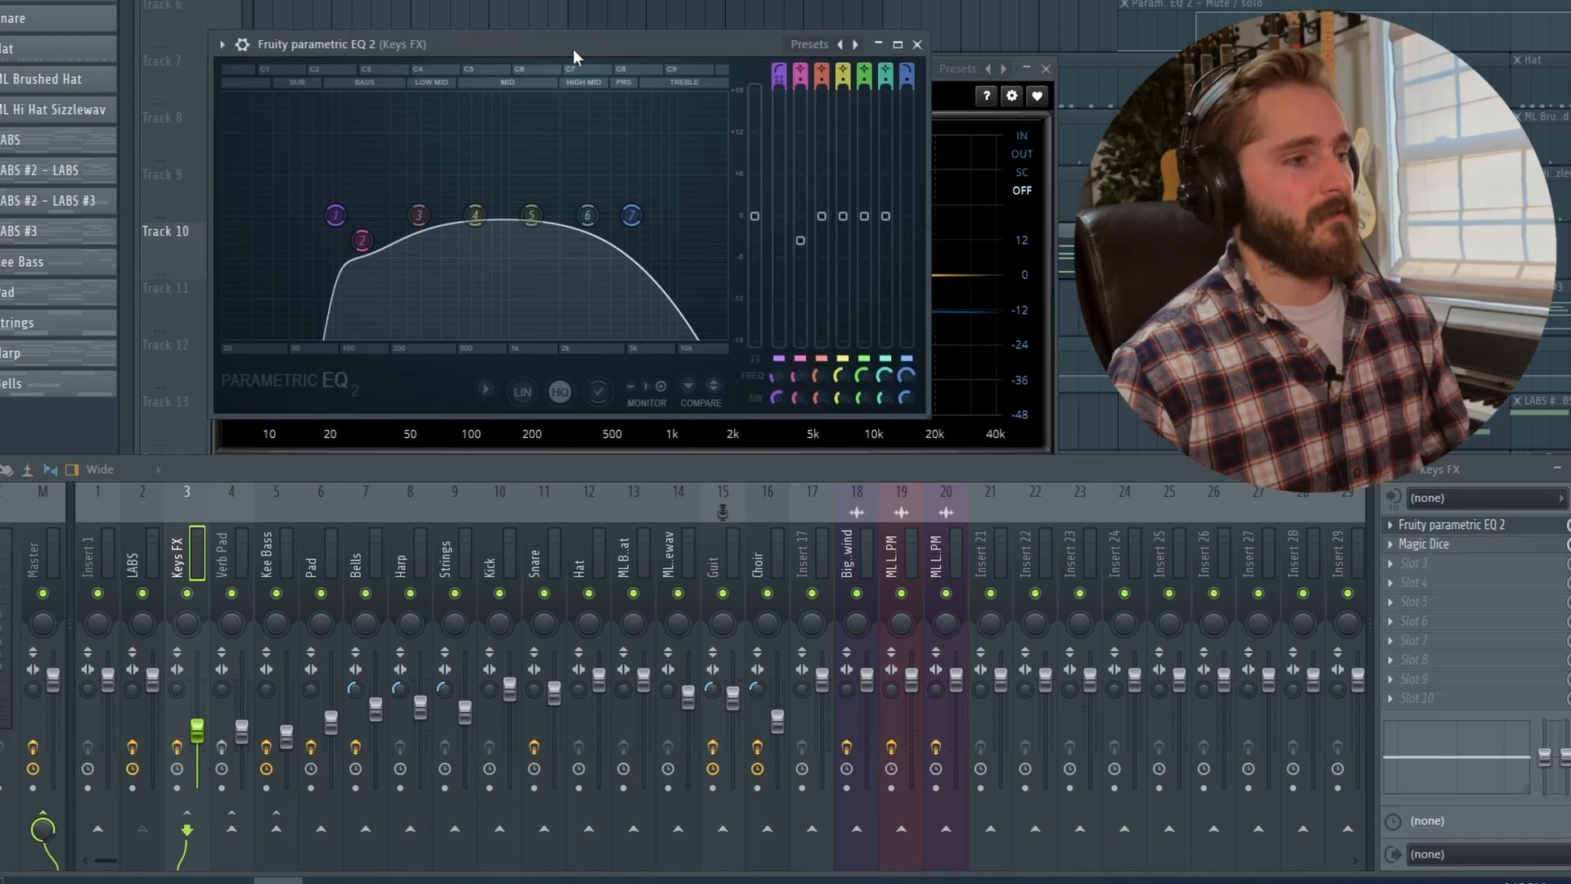
Step: Check the LABS track's routing, return to Keys FX and examine the low and high cuts of its EQ
left_click(159, 533)
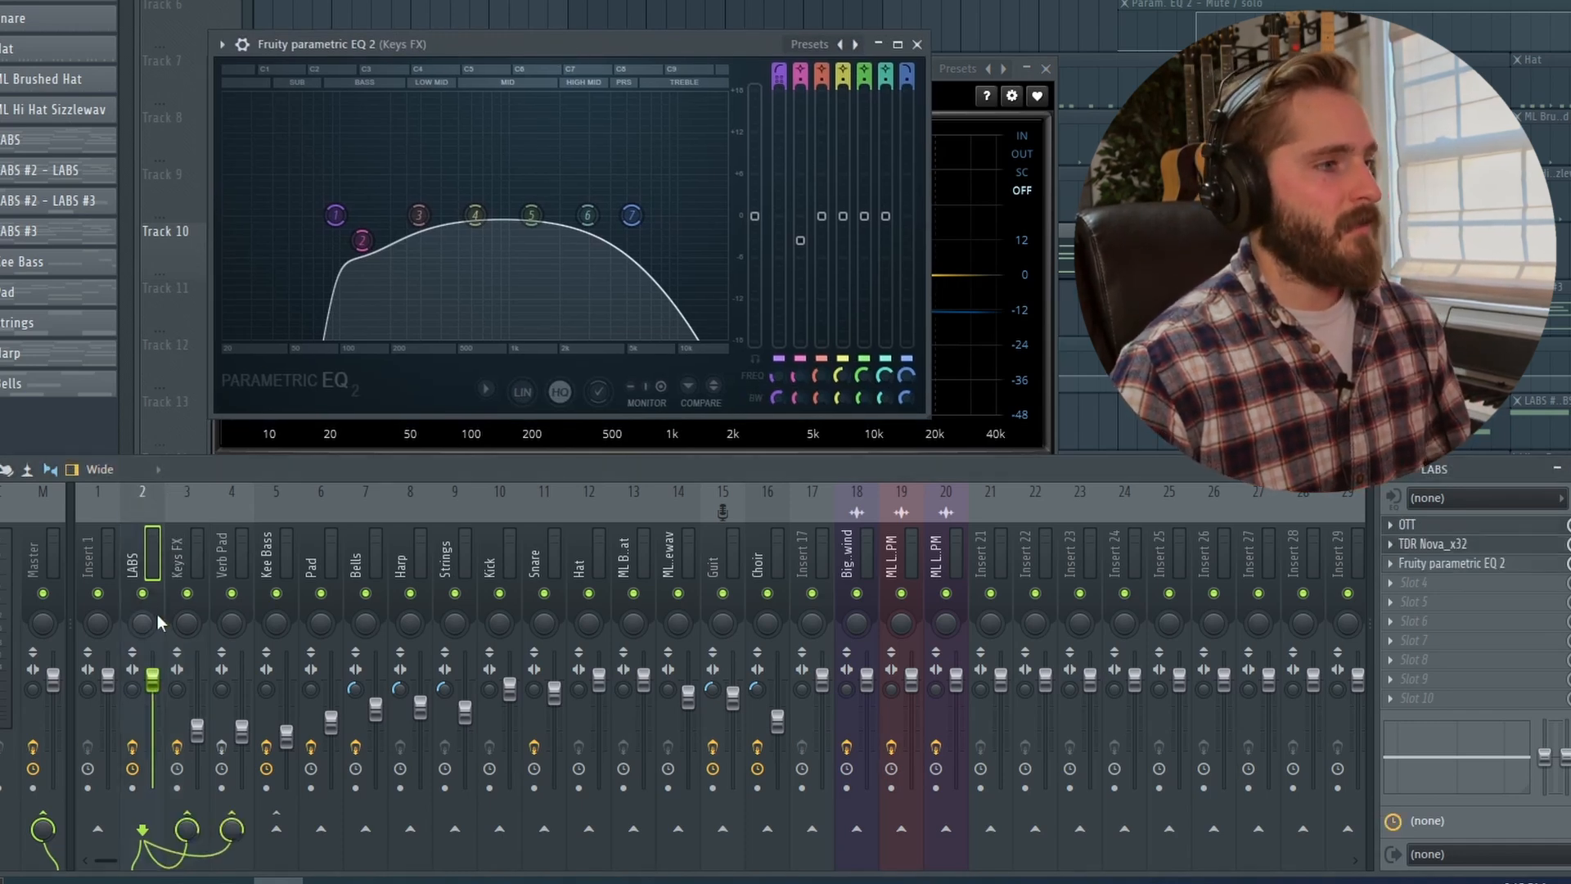
left_click(180, 526)
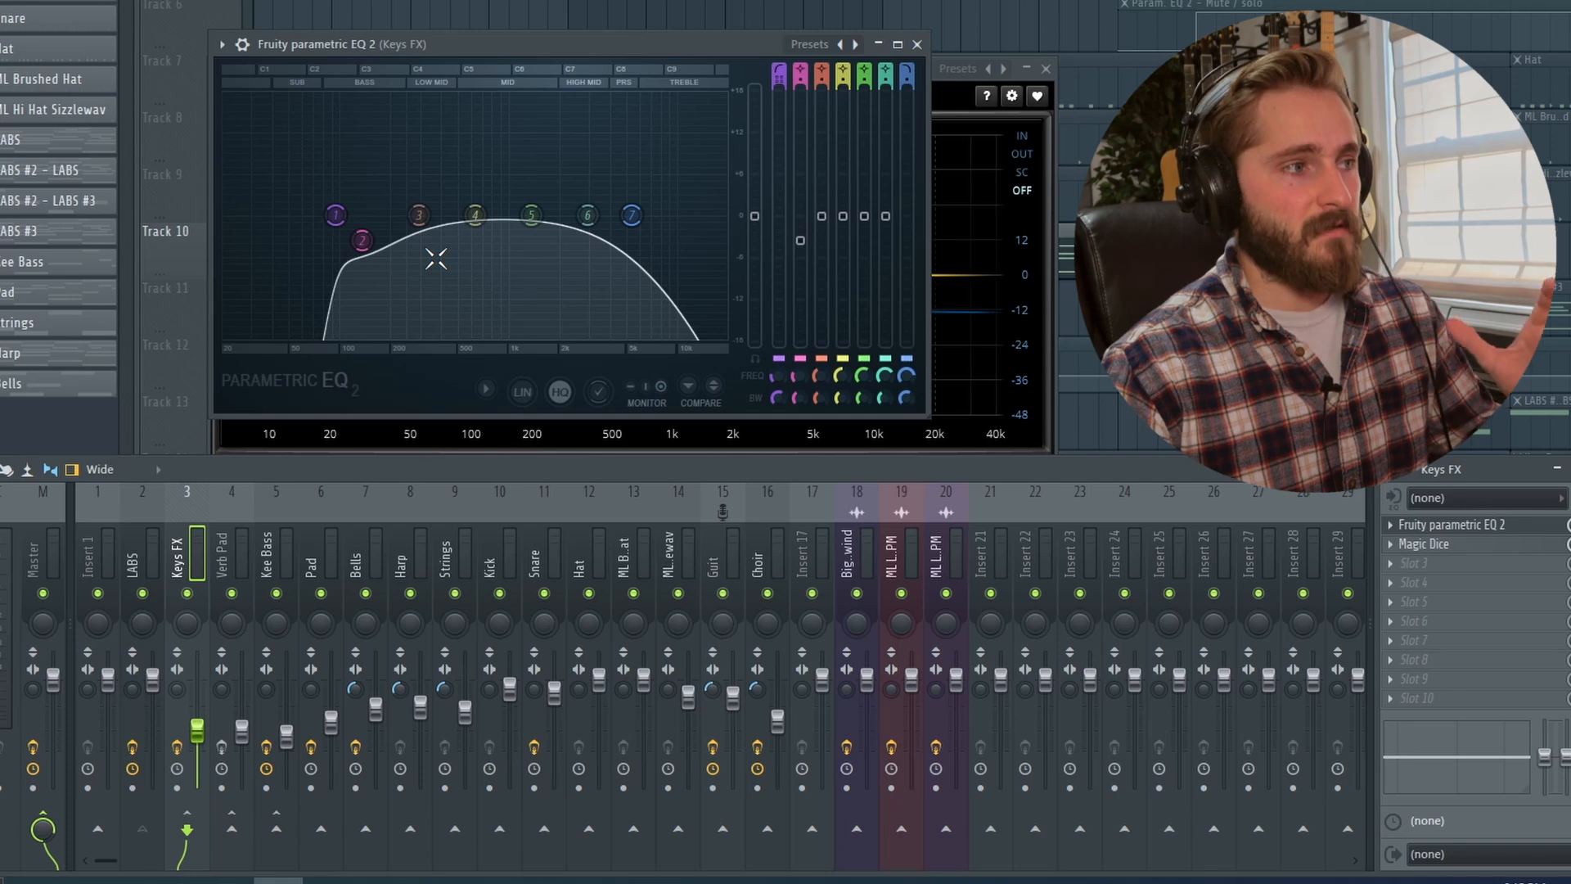
mouse_move(360, 250)
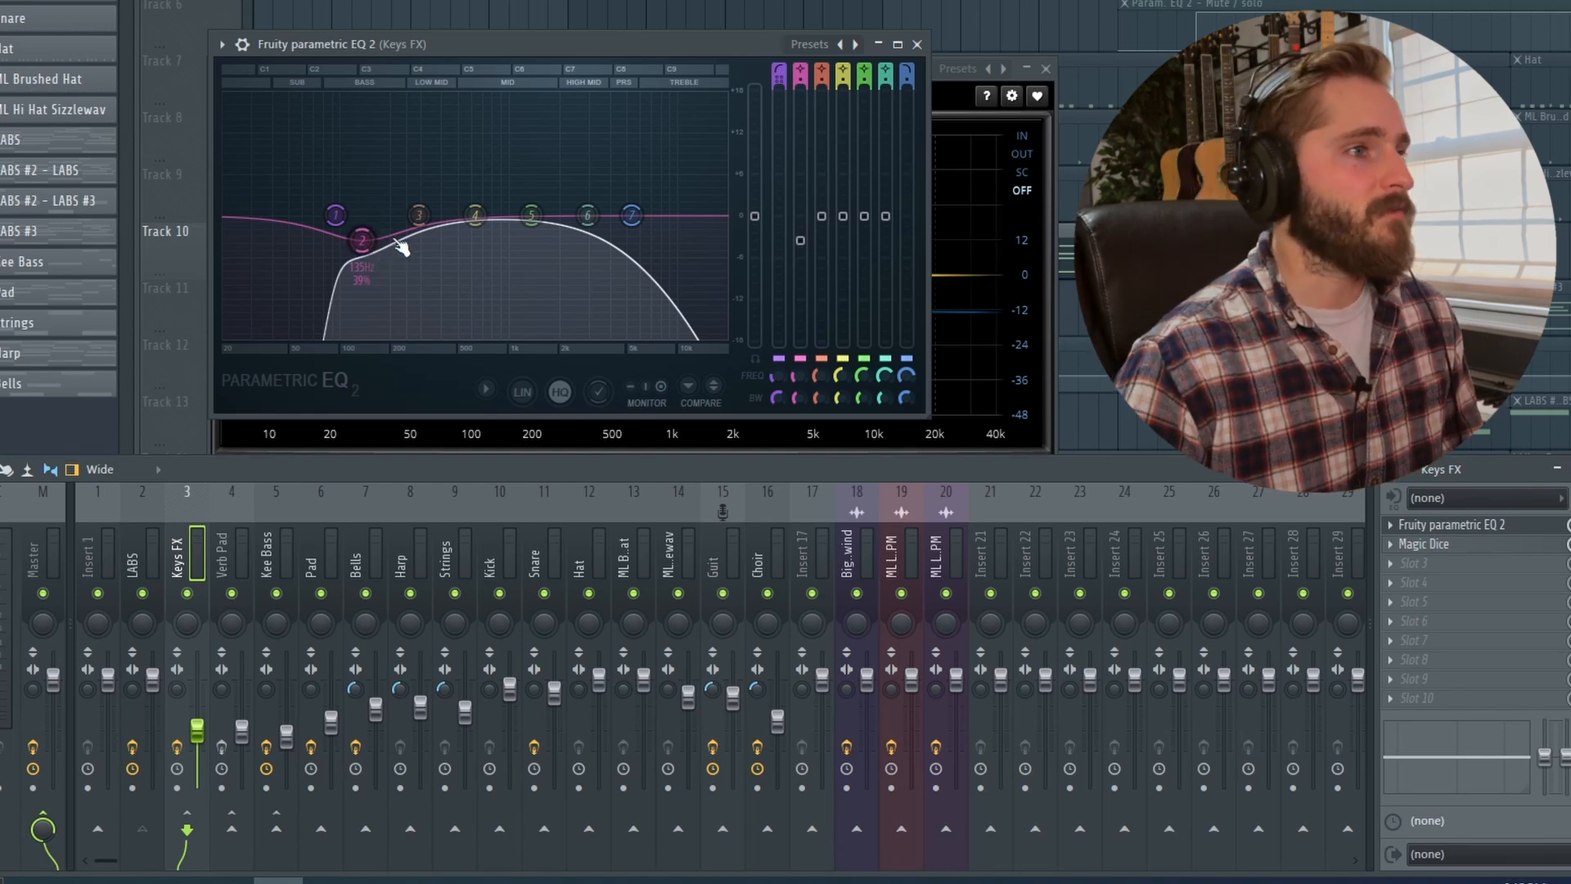
mouse_move(644, 215)
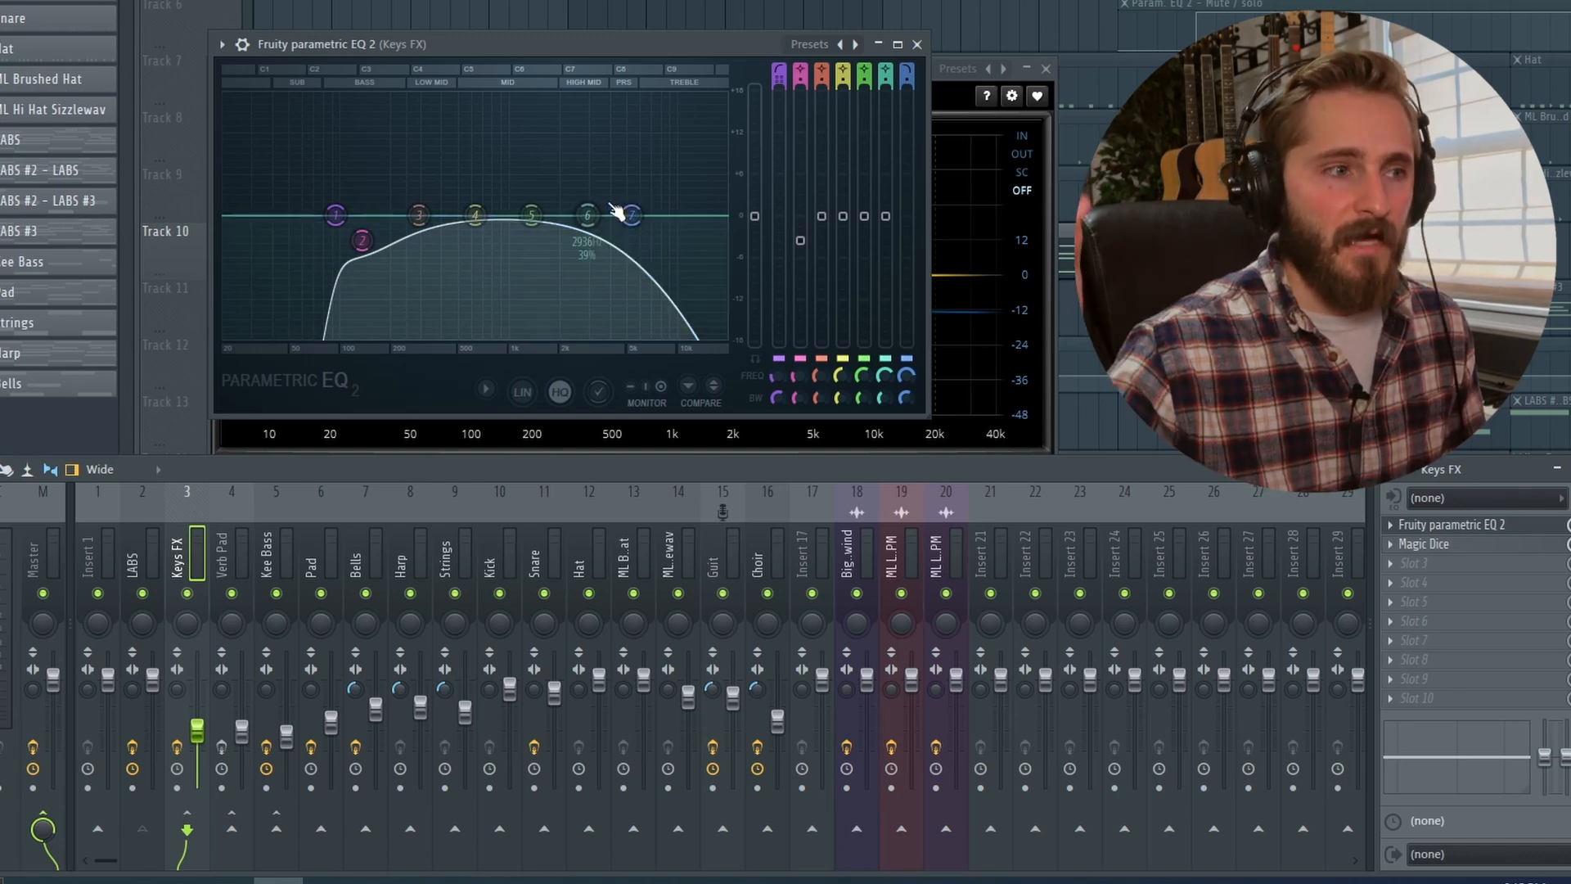
Step: Open Magic Dice on the Keys FX track, move its window clear and audition the effect
left_click(1520, 547)
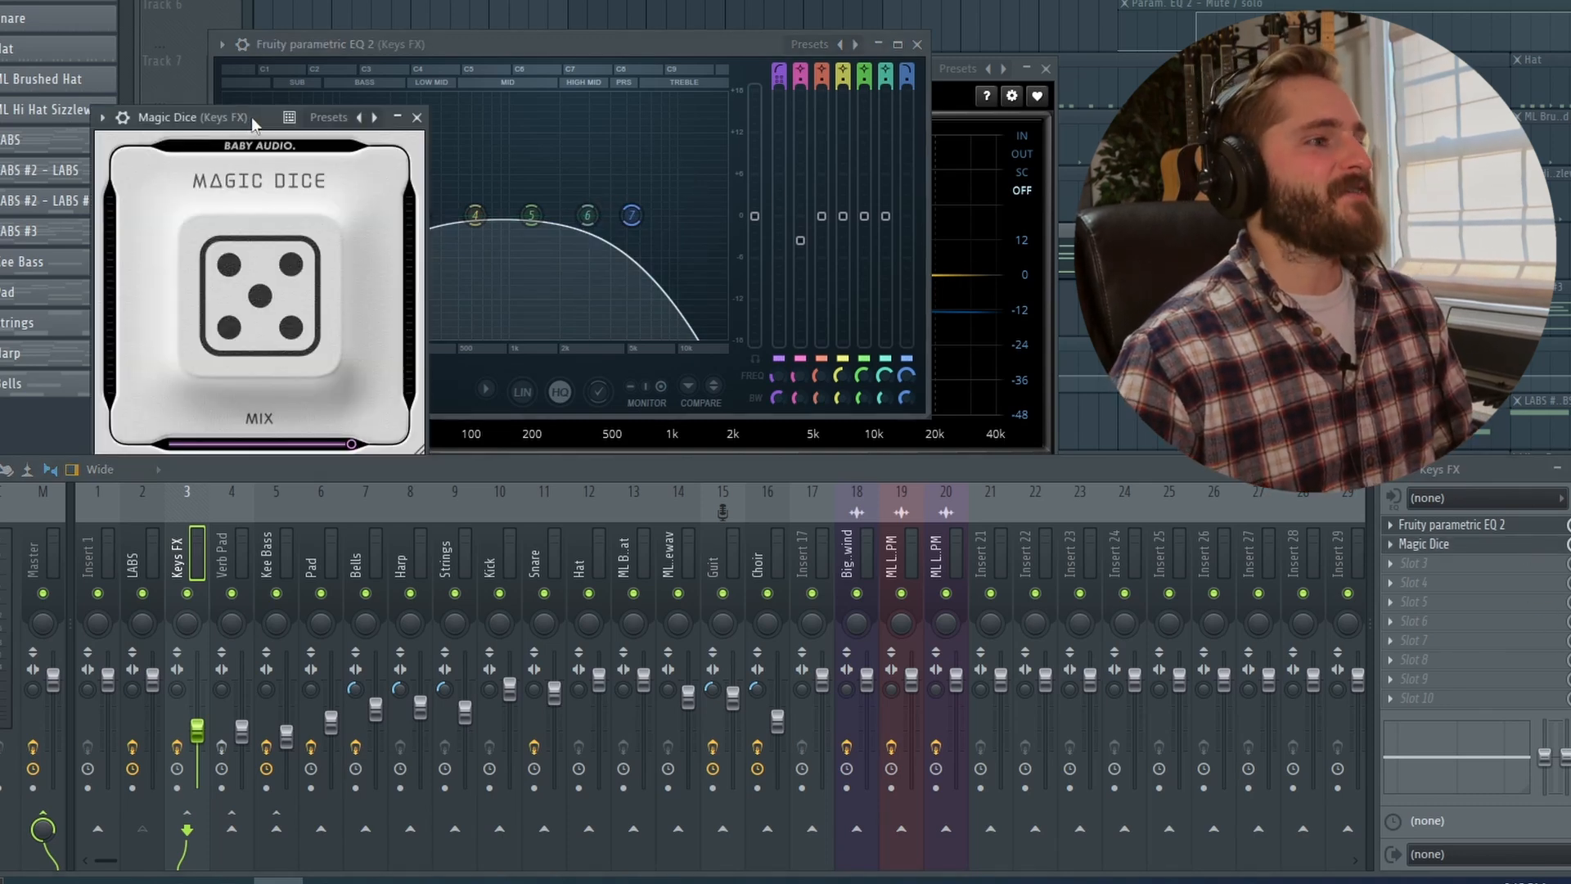
left_click_drag(254, 123, 490, 43)
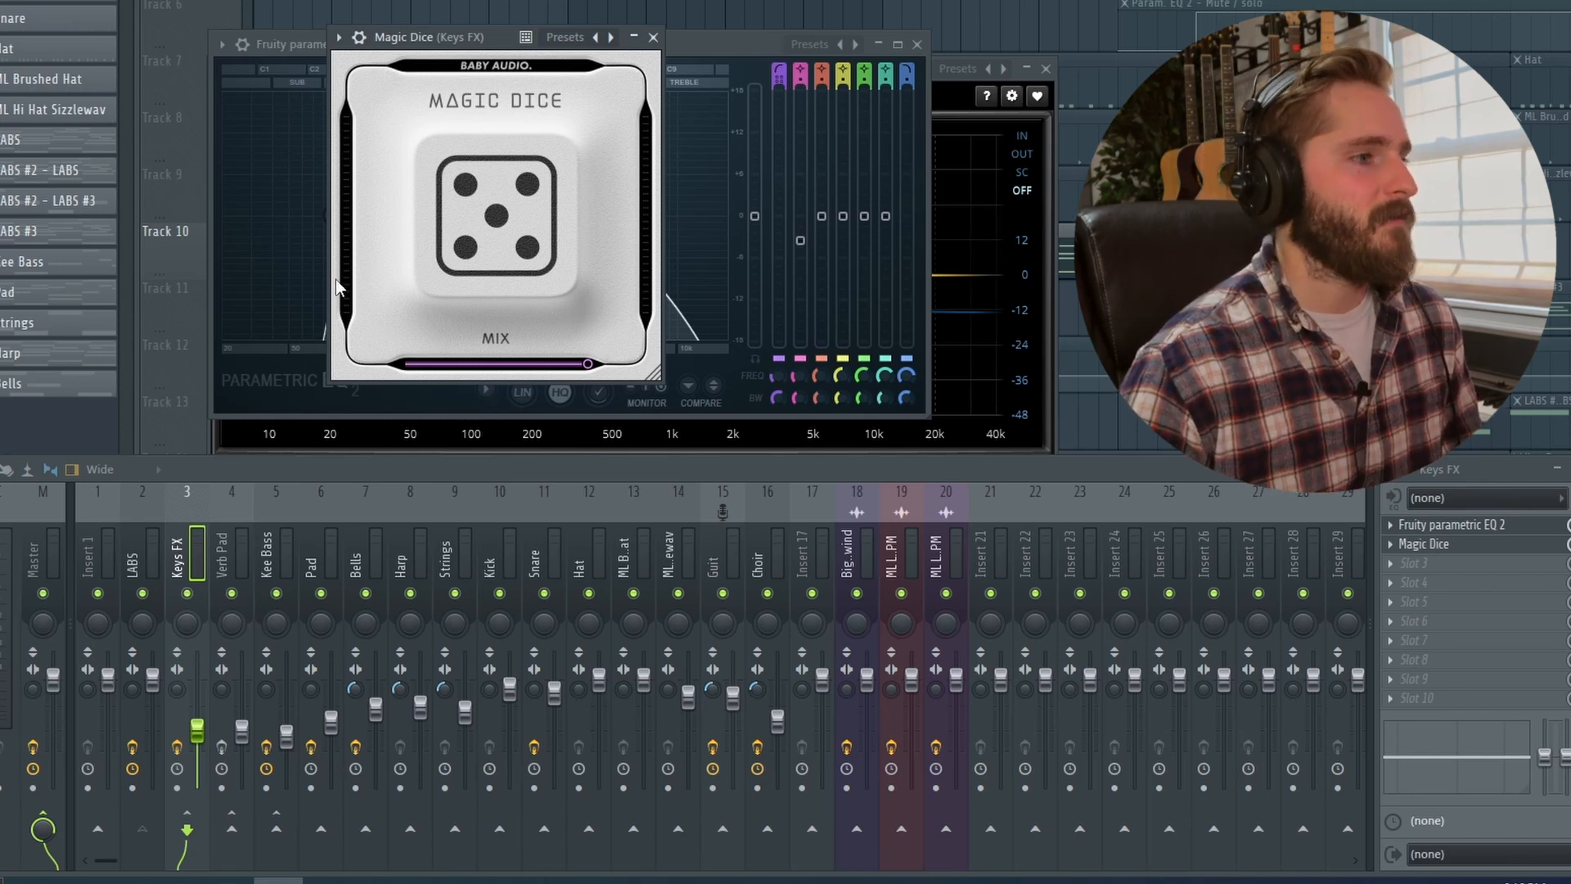
key("space")
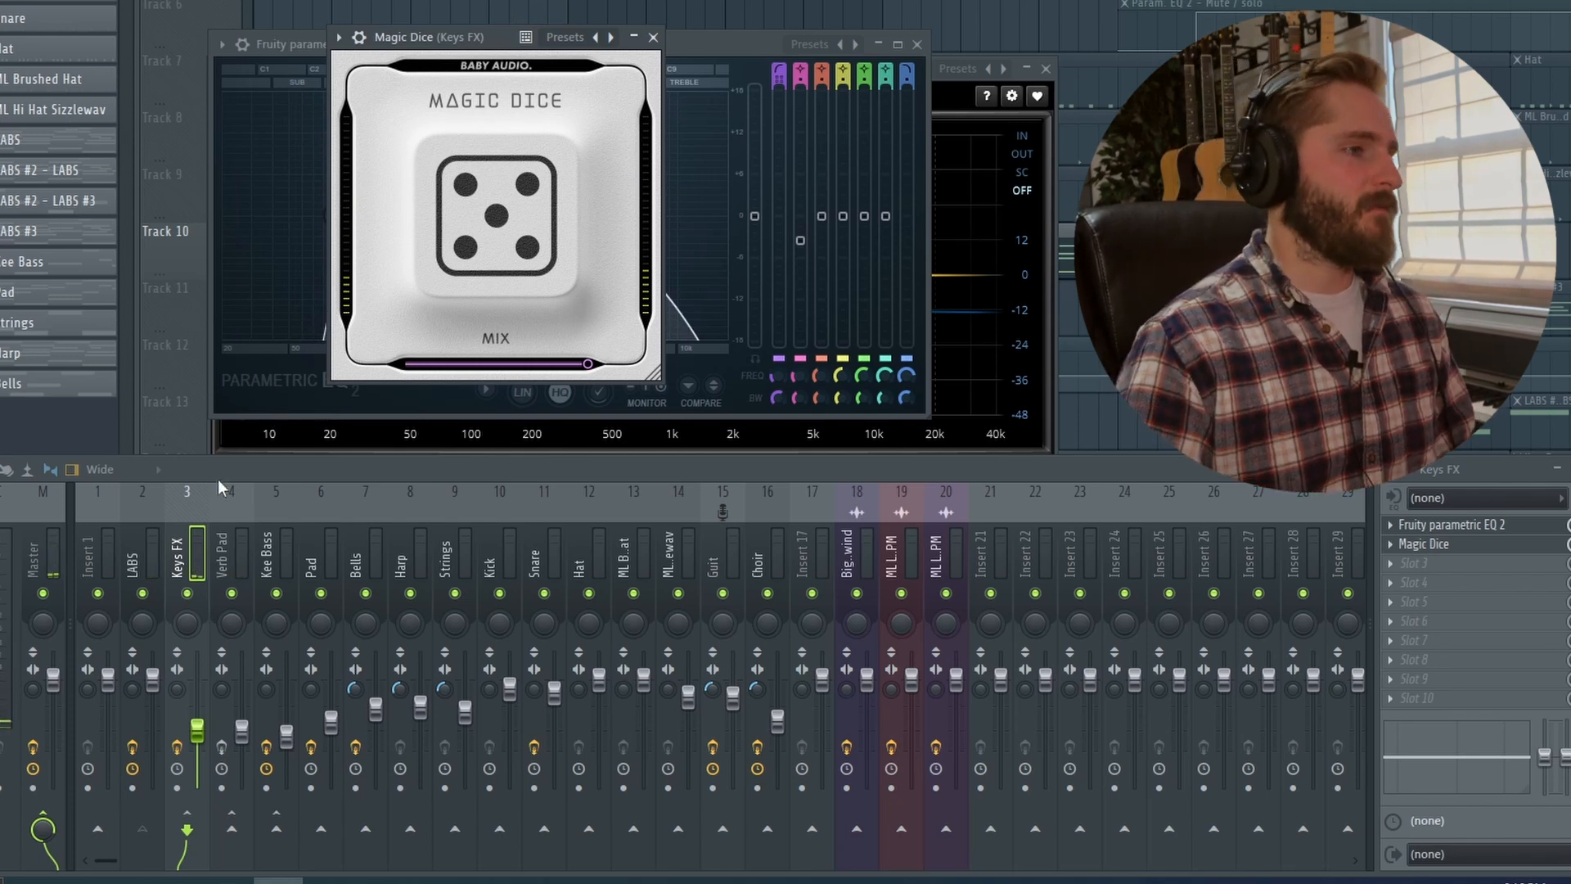
Step: Check the LABS track's sends, enable the effects on the Verb Pad mixer track and select that track
left_click(149, 499)
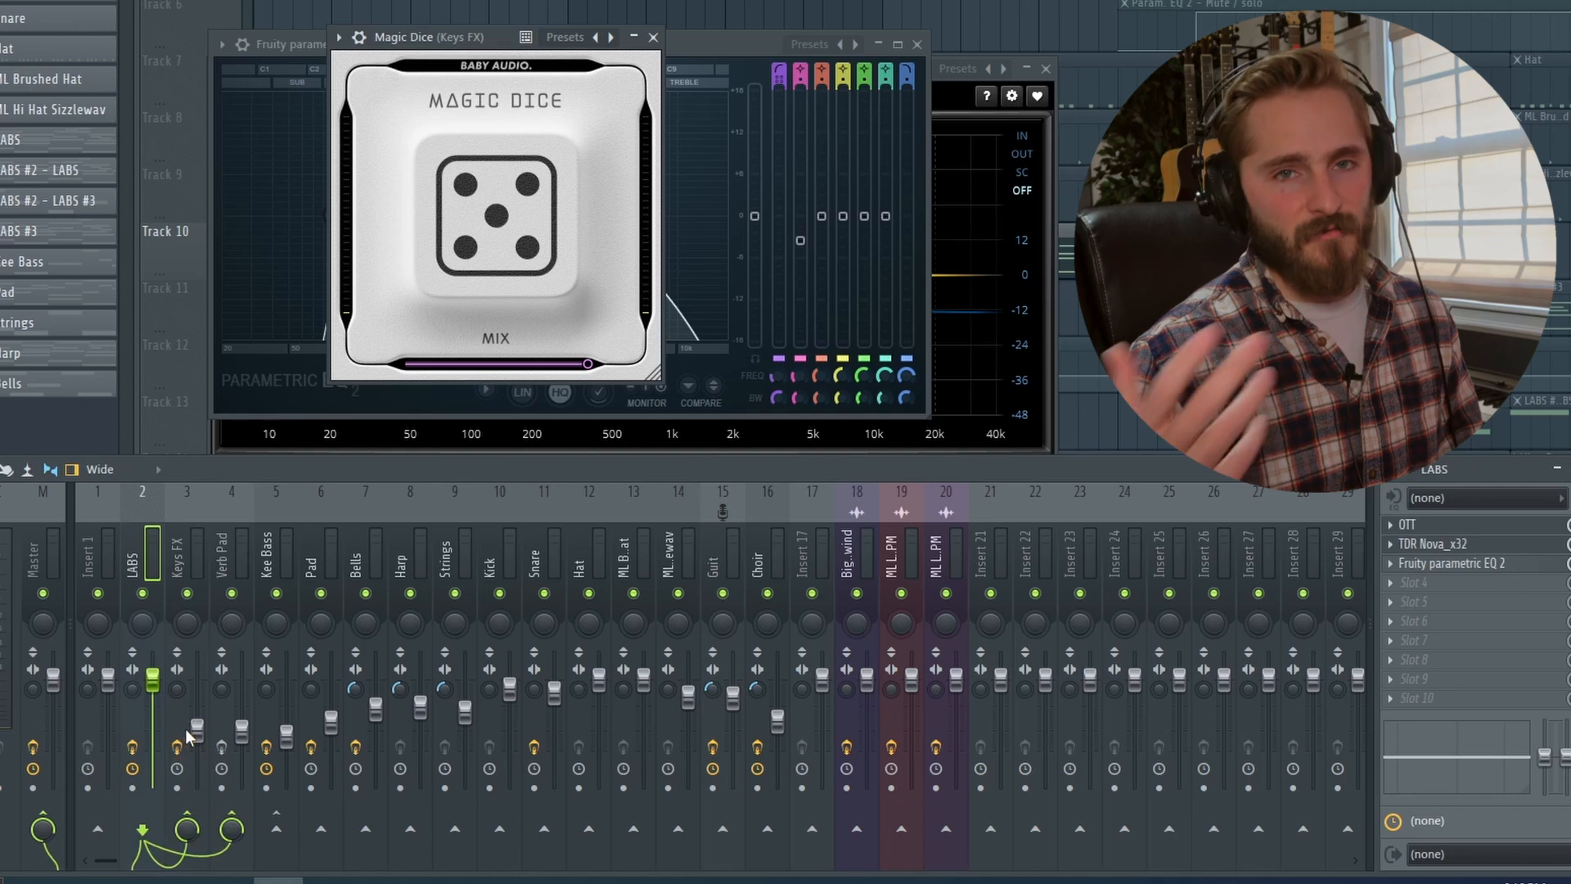
left_click(221, 746)
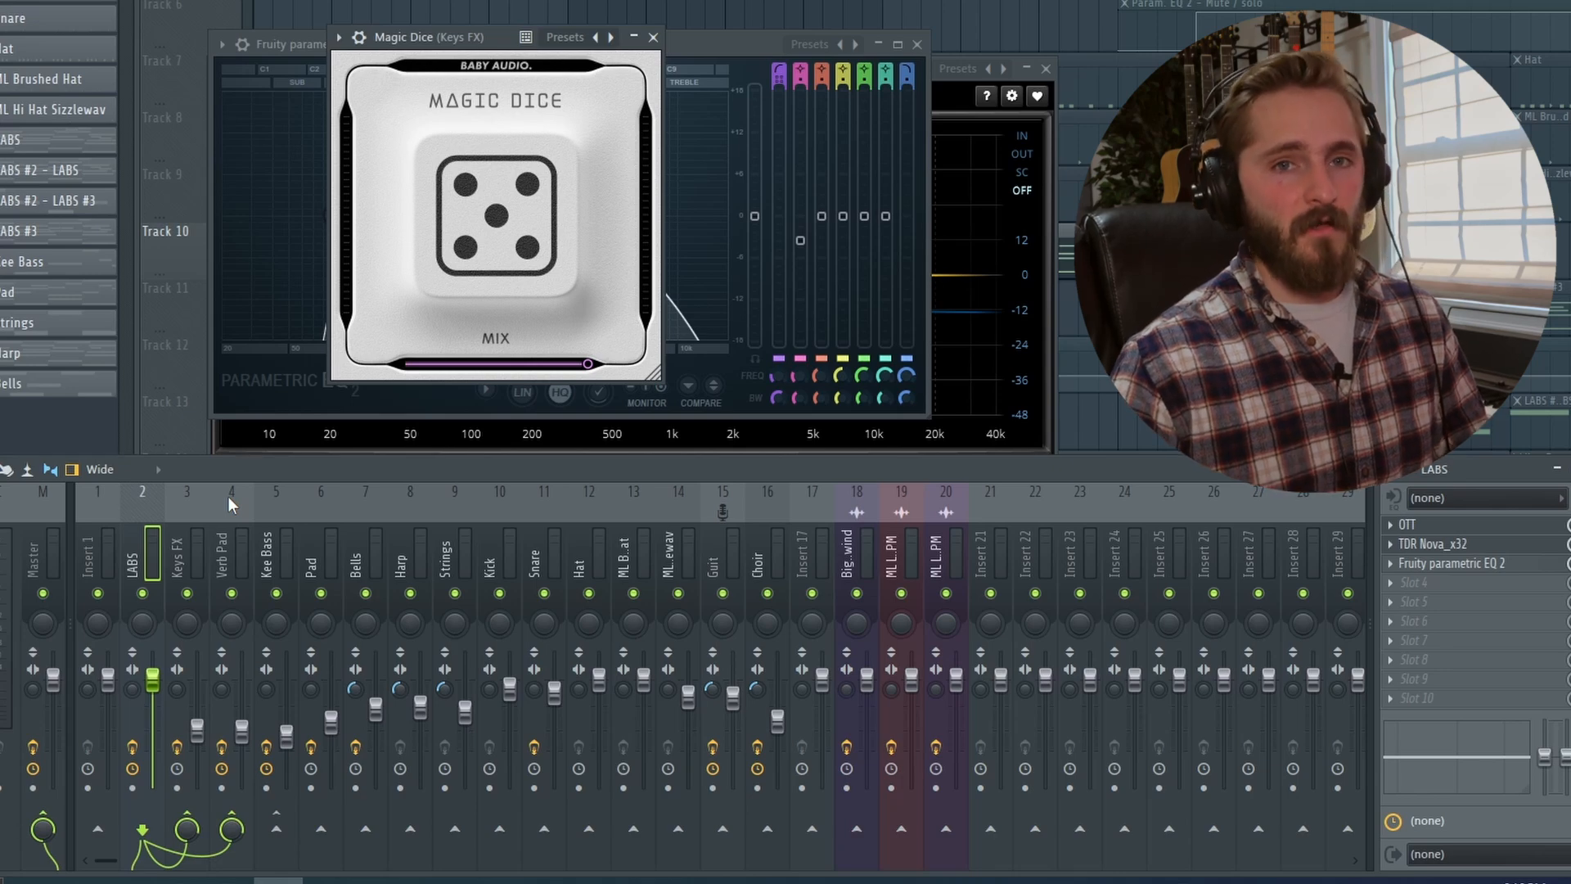
left_click(228, 495)
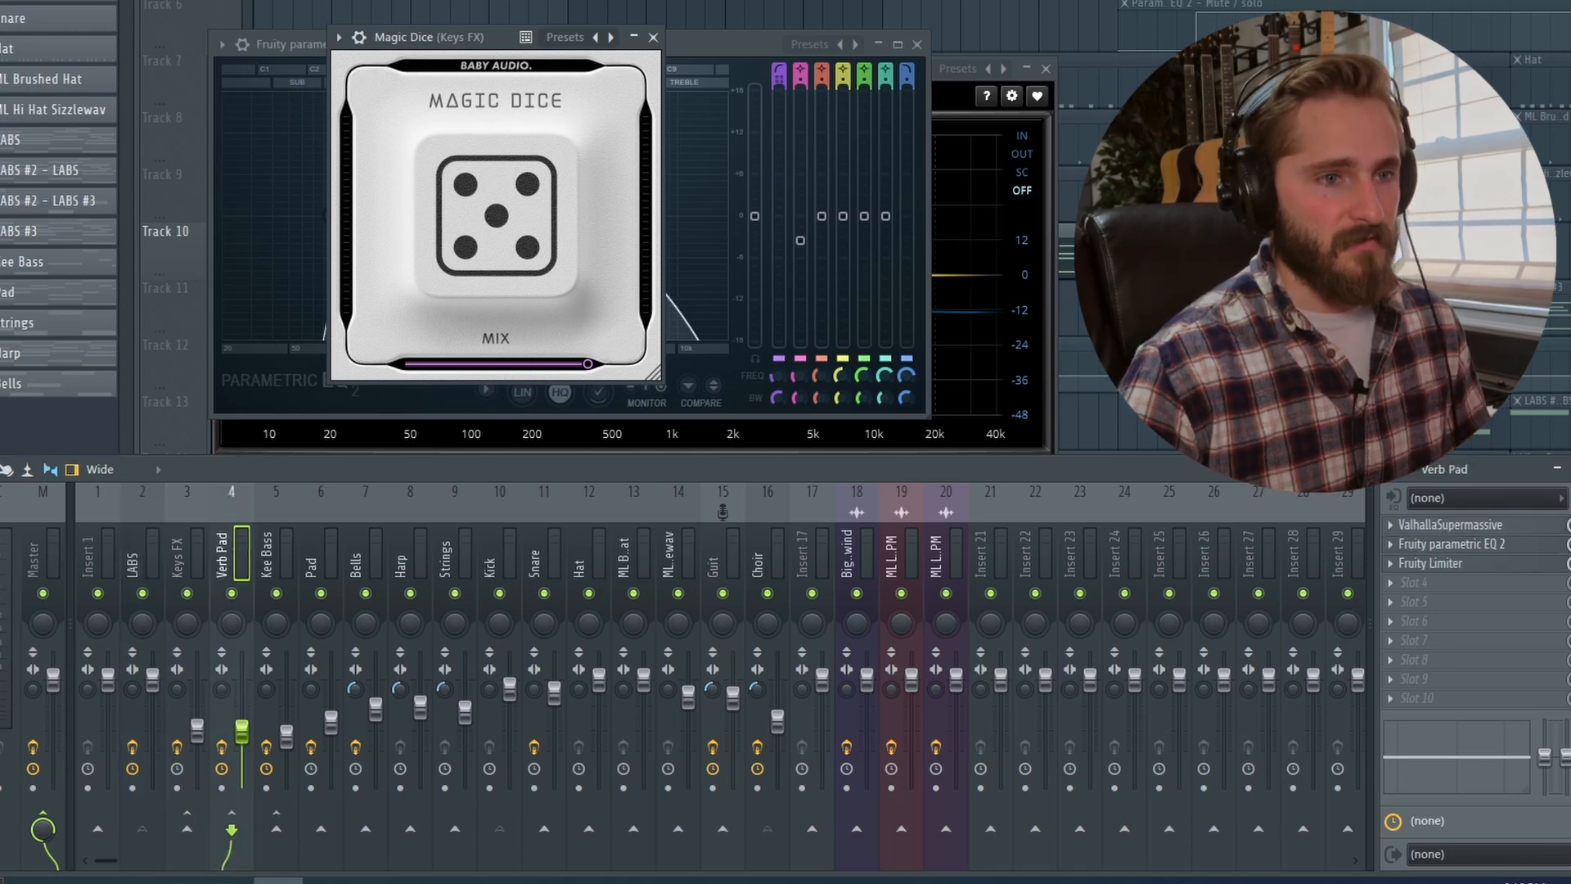
Step: Inspect the Verb Pad's ValhallaSupermassive, Fruity parametric EQ 2 and Fruity Limiter settings, and close the plugin windows
left_click(1510, 526)
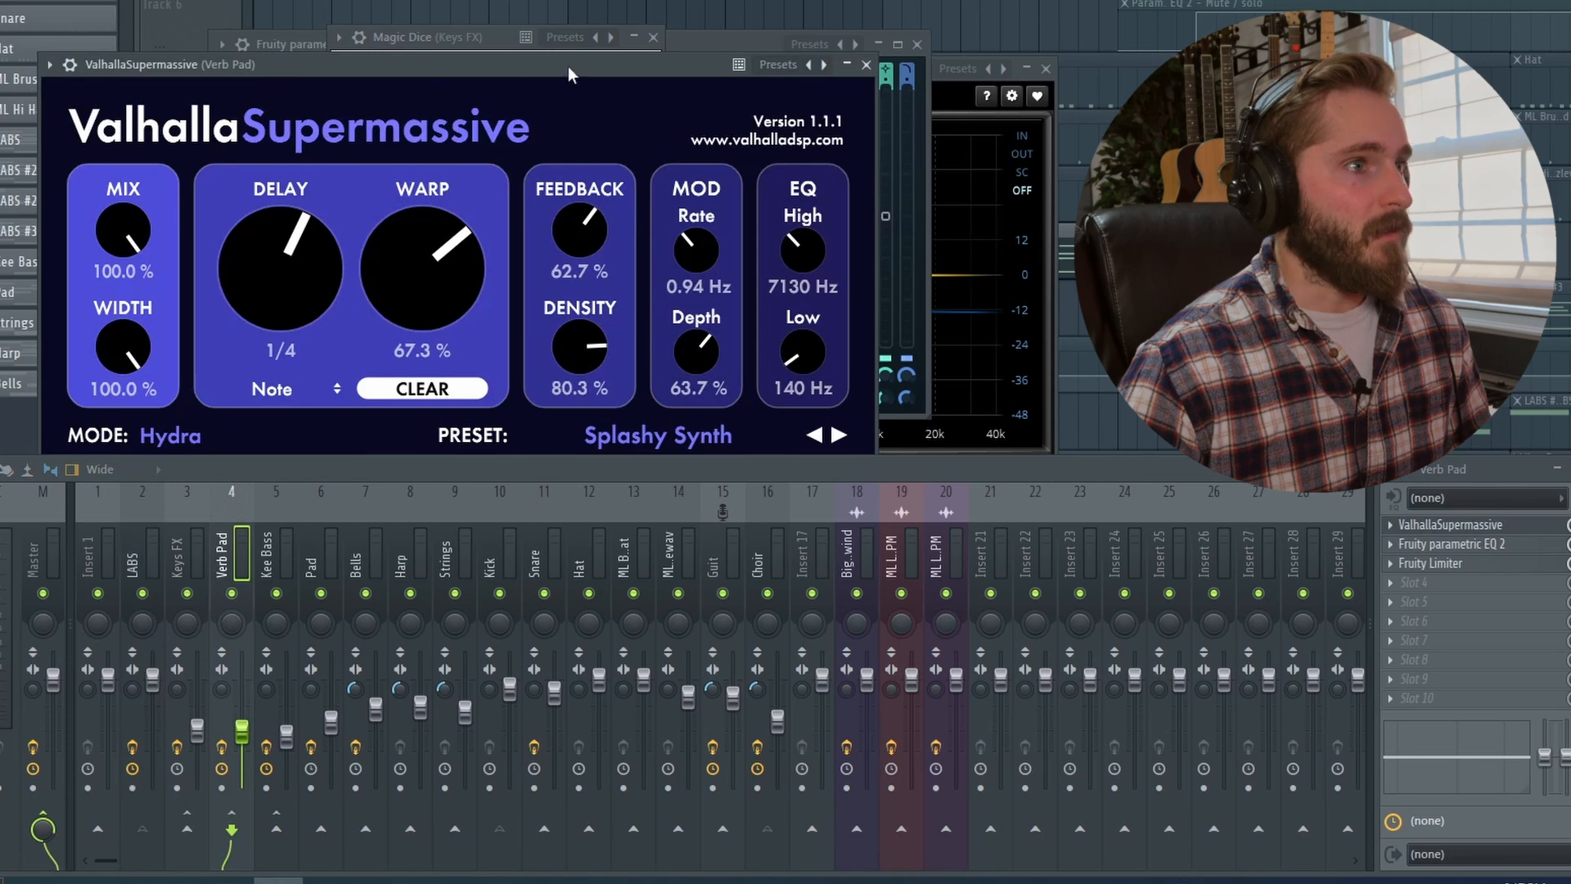
left_click_drag(584, 74, 790, 0)
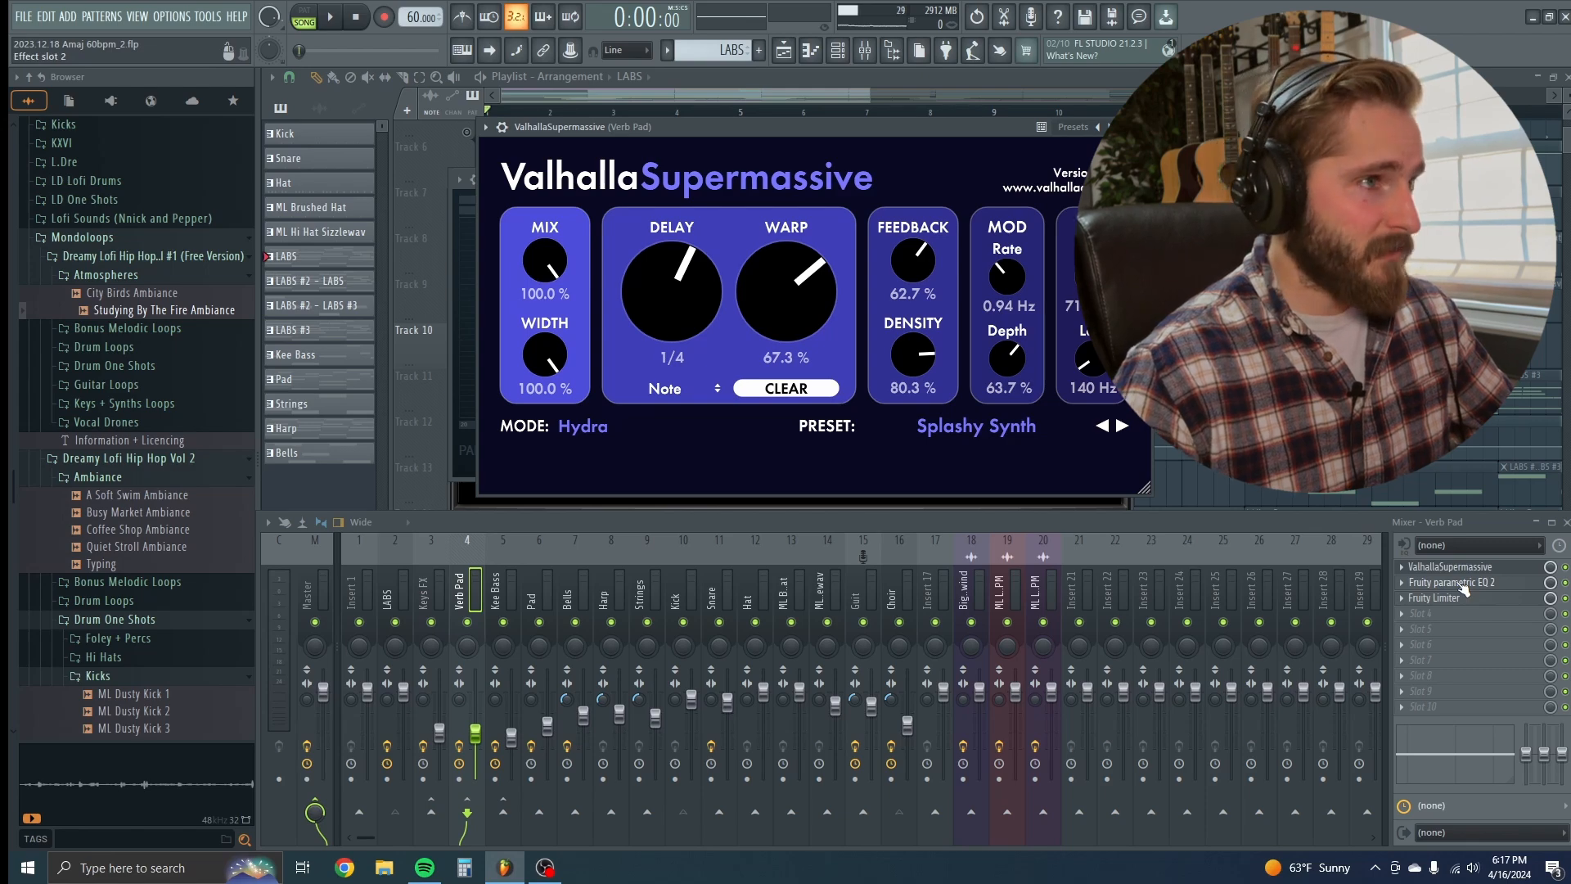
left_click(1464, 583)
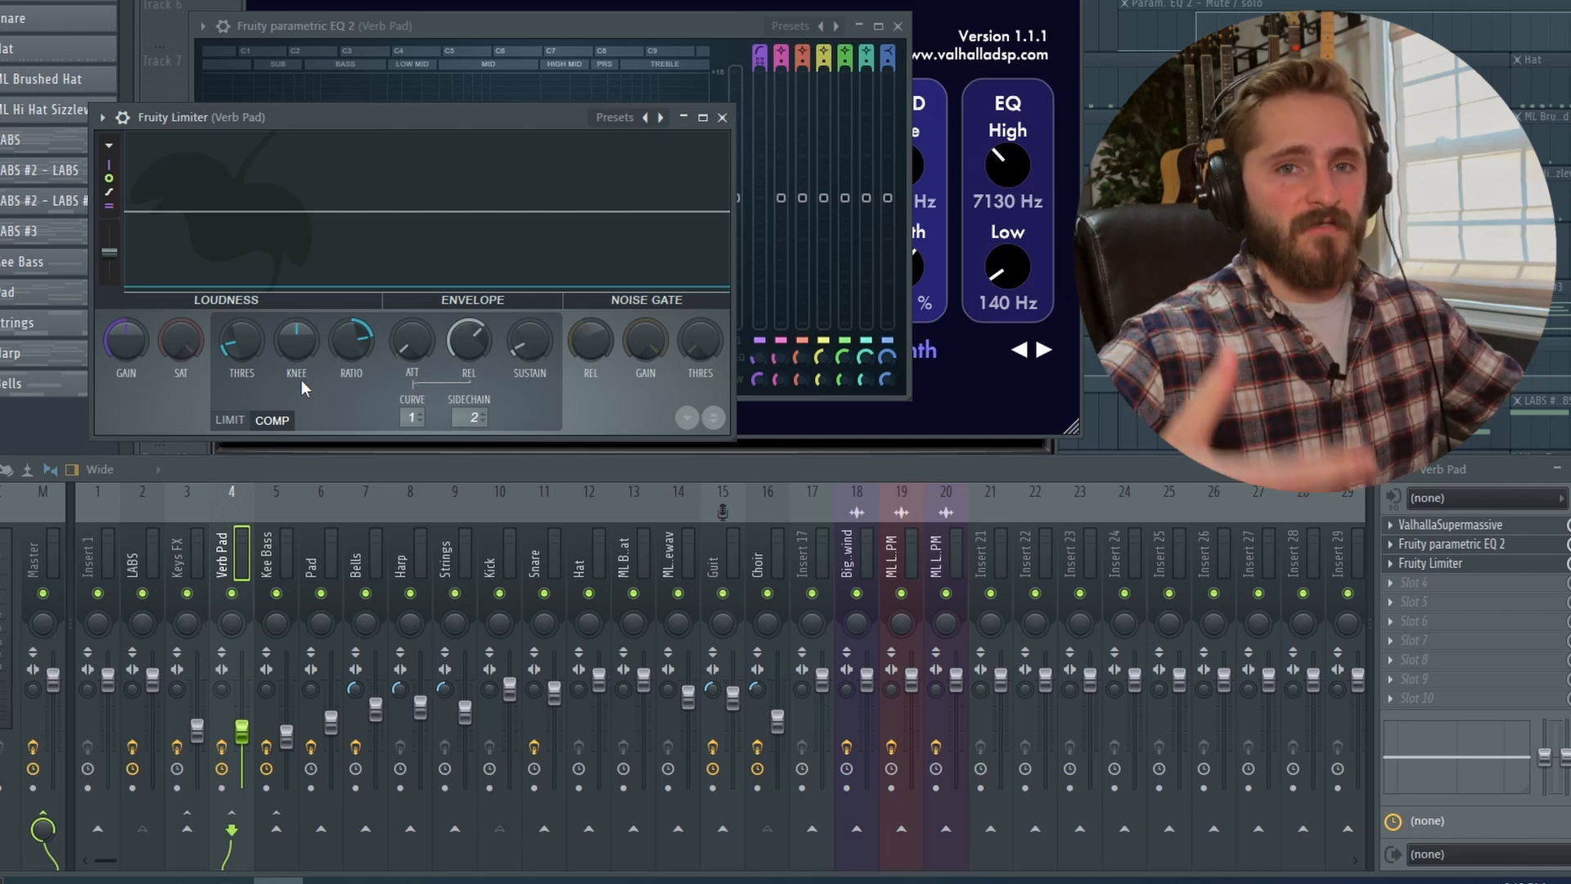
left_click(723, 119)
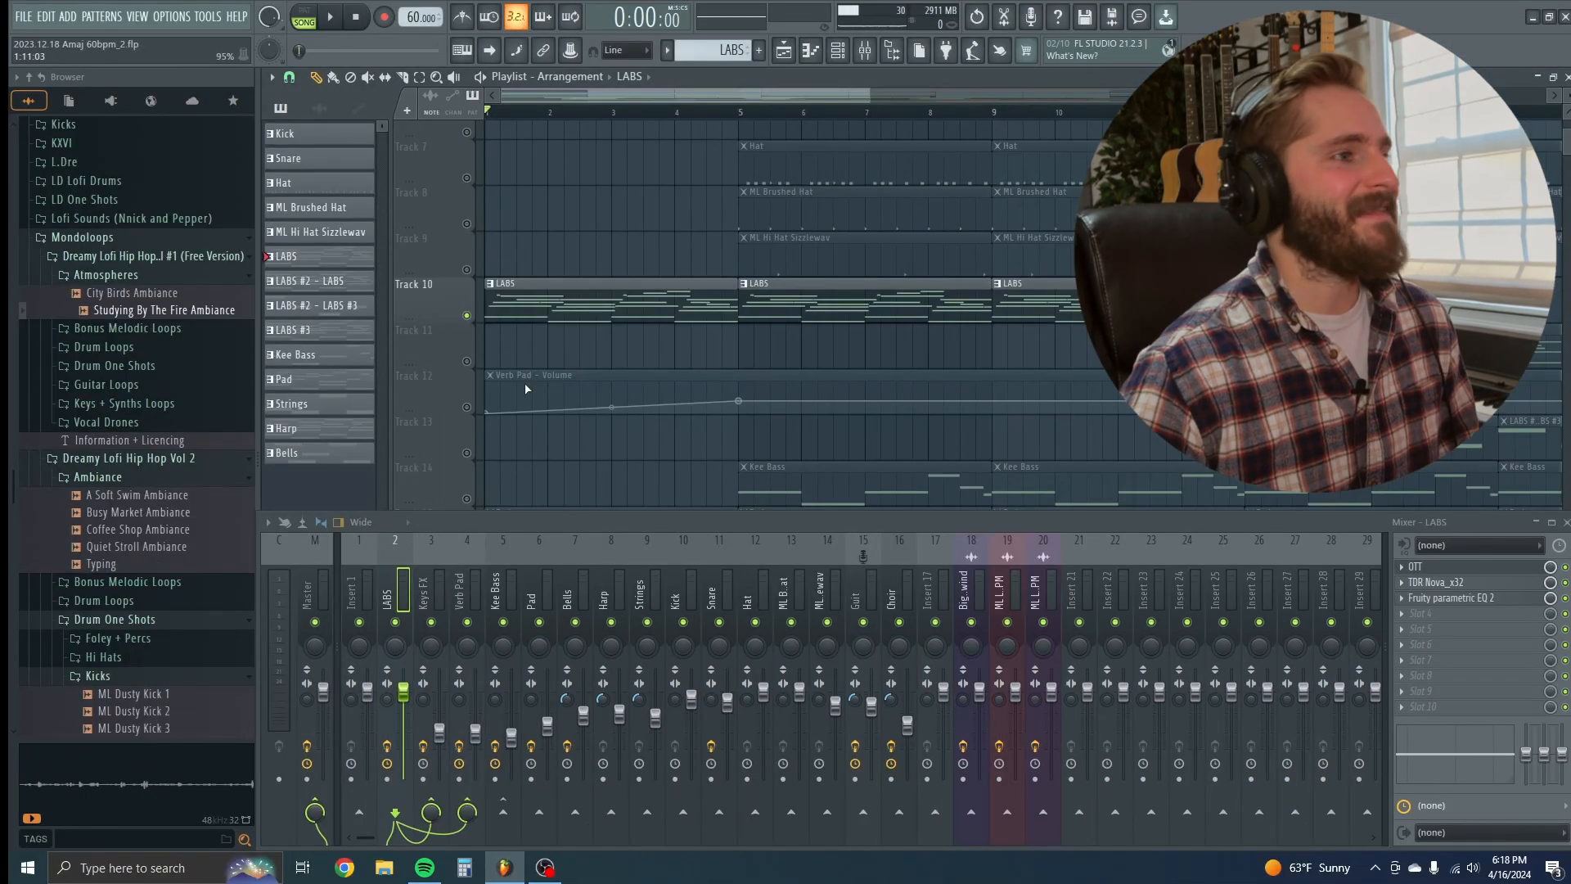
Step: Take the playlist out of solo so all tracks are active, and review the LABS, Pad and Verb Pad volume clips
left_click(466, 407)
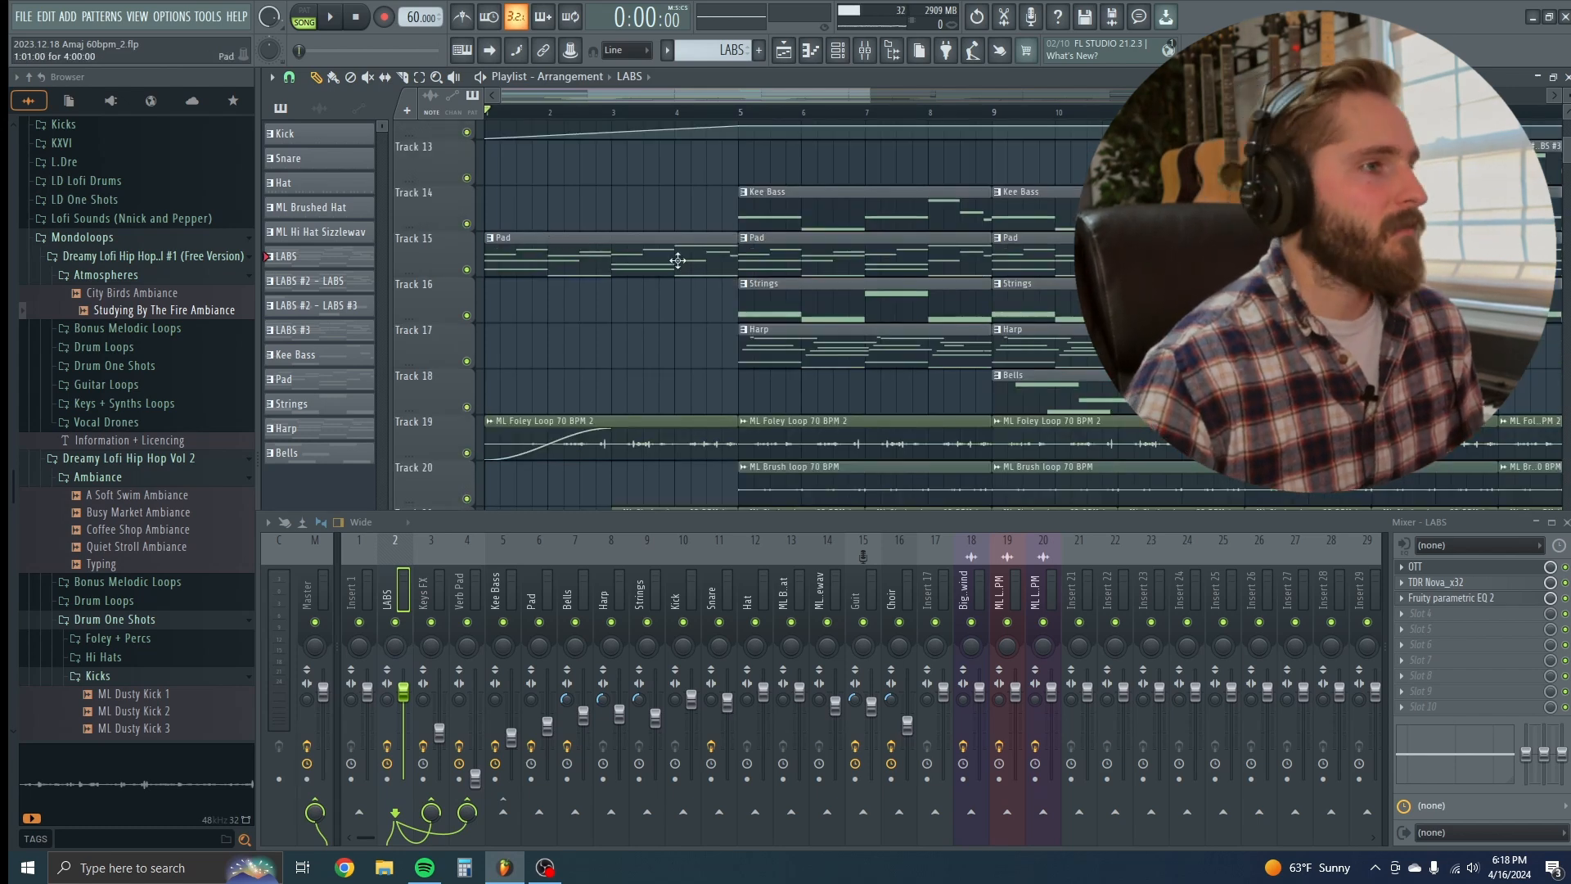
scroll(646, 303, "down", 2)
scroll(609, 357, "up", 9)
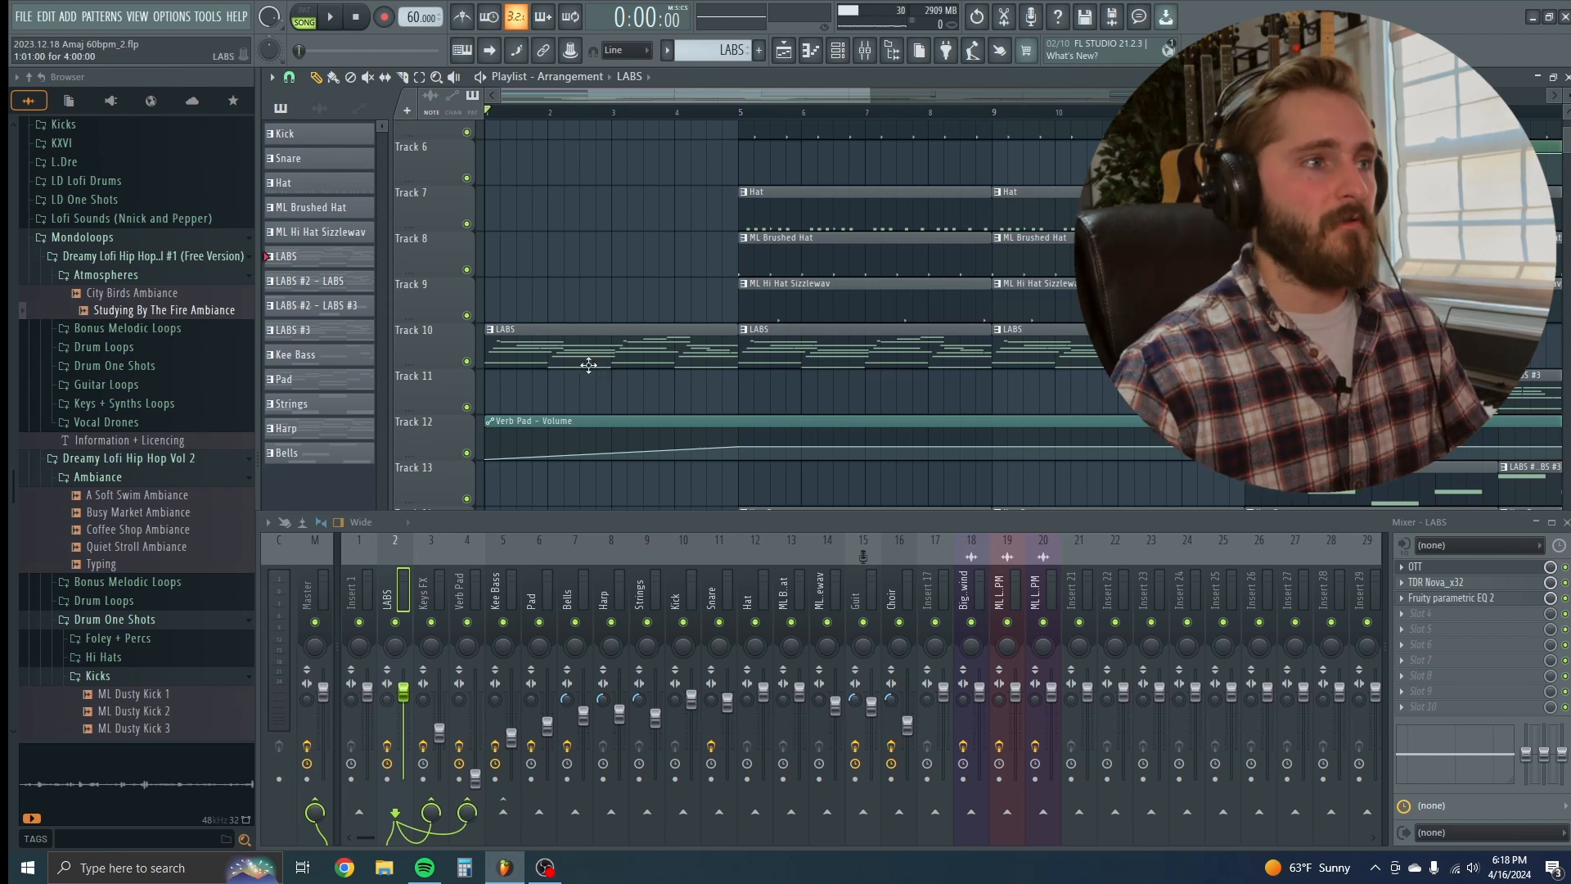
scroll(589, 365, "down", 6)
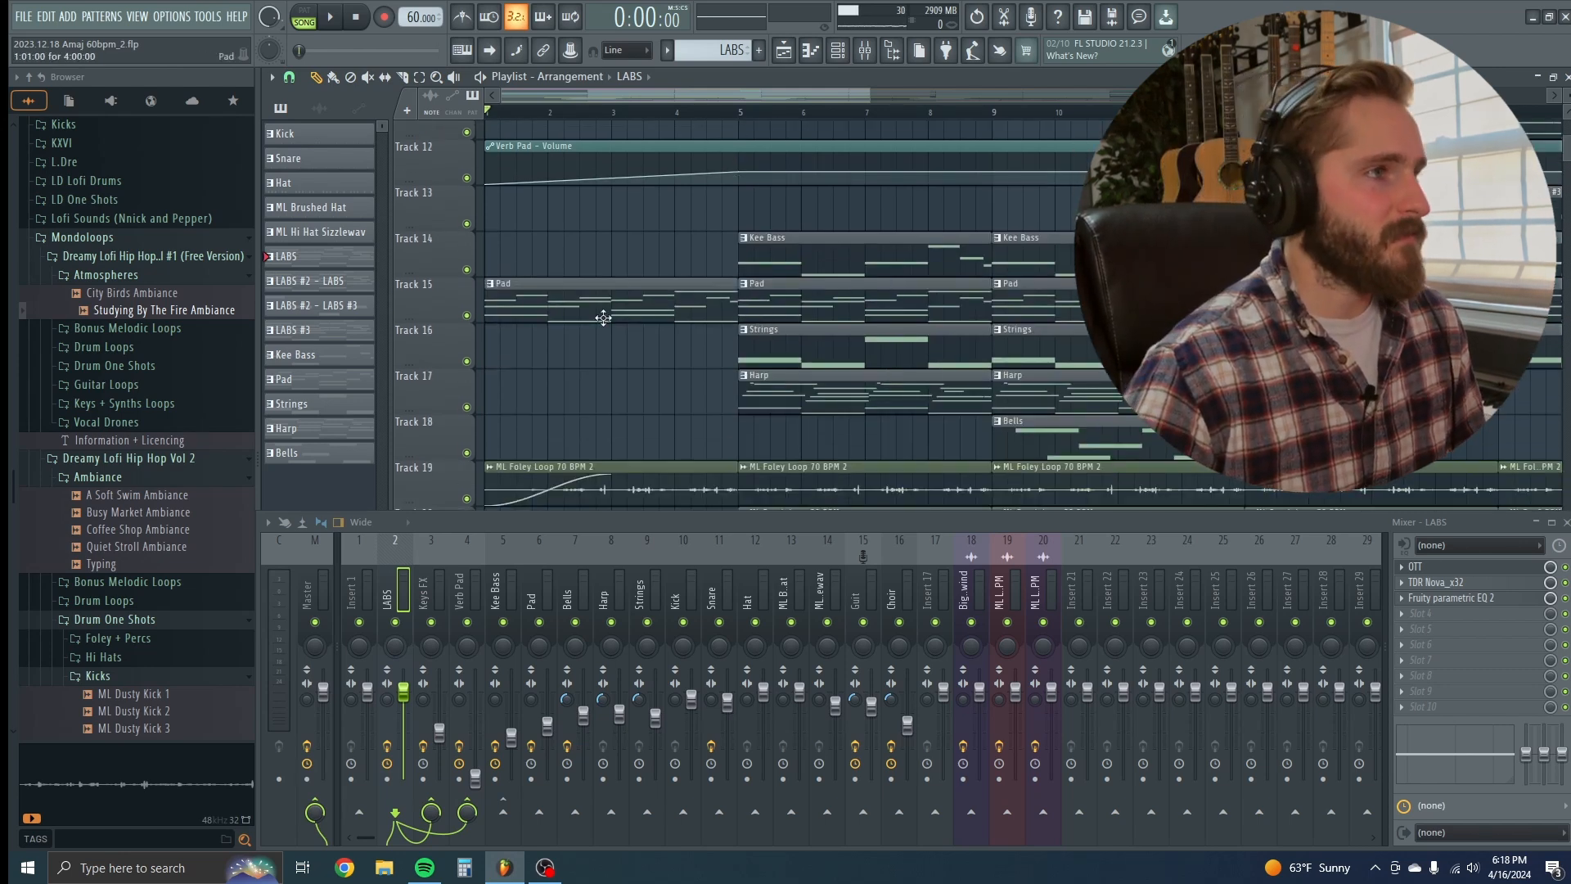
scroll(573, 336, "up", 3)
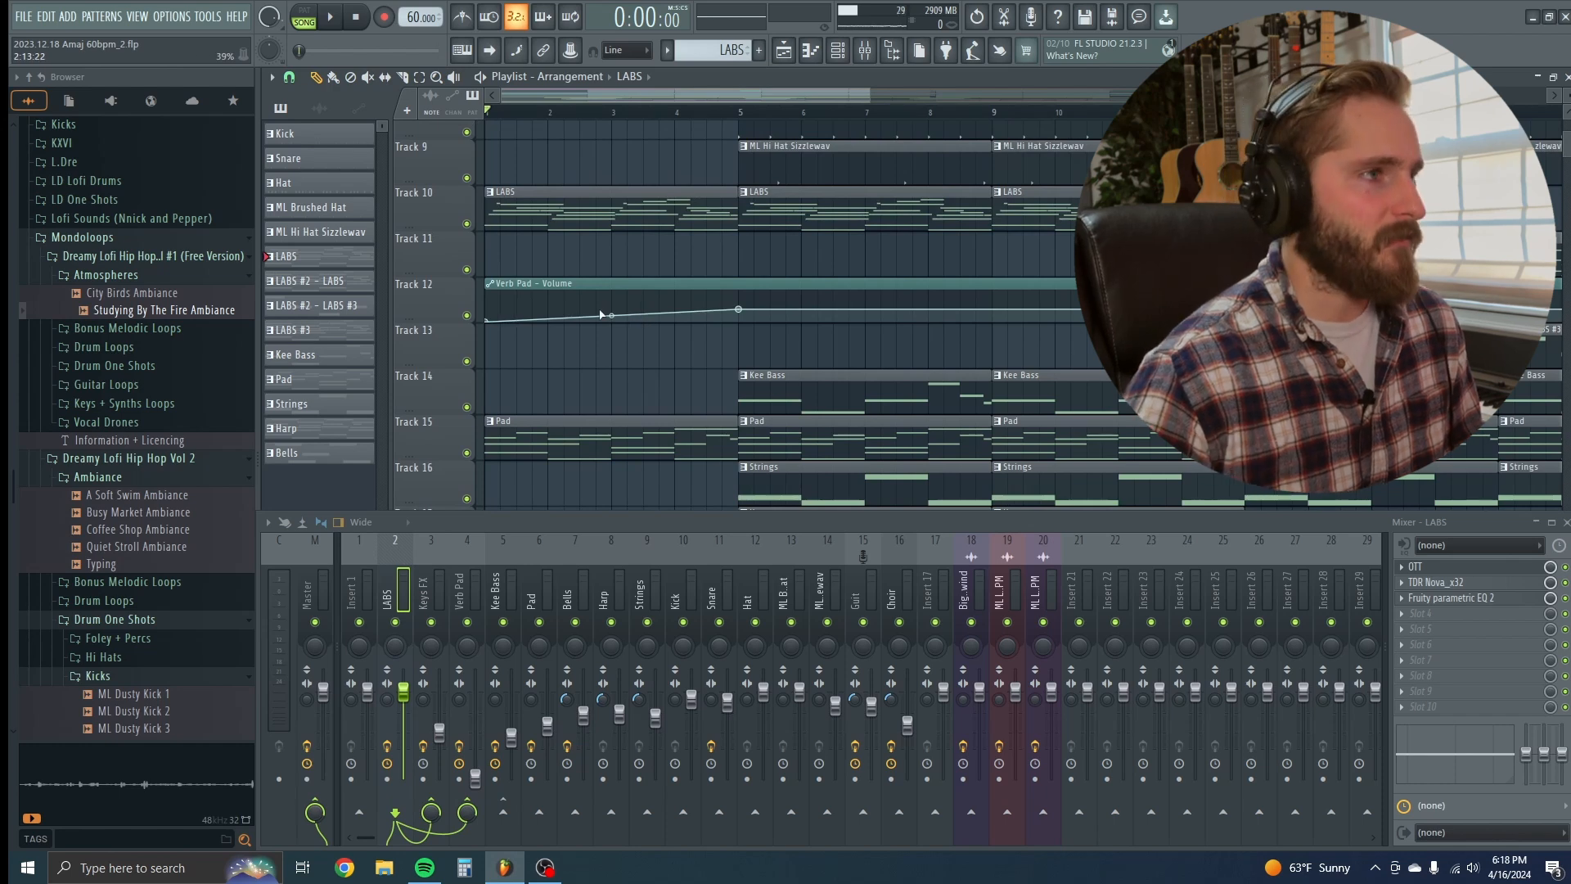
Step: Play the arrangement from the start with all tracks active, stop it and set the playback position to bar 5
key("space")
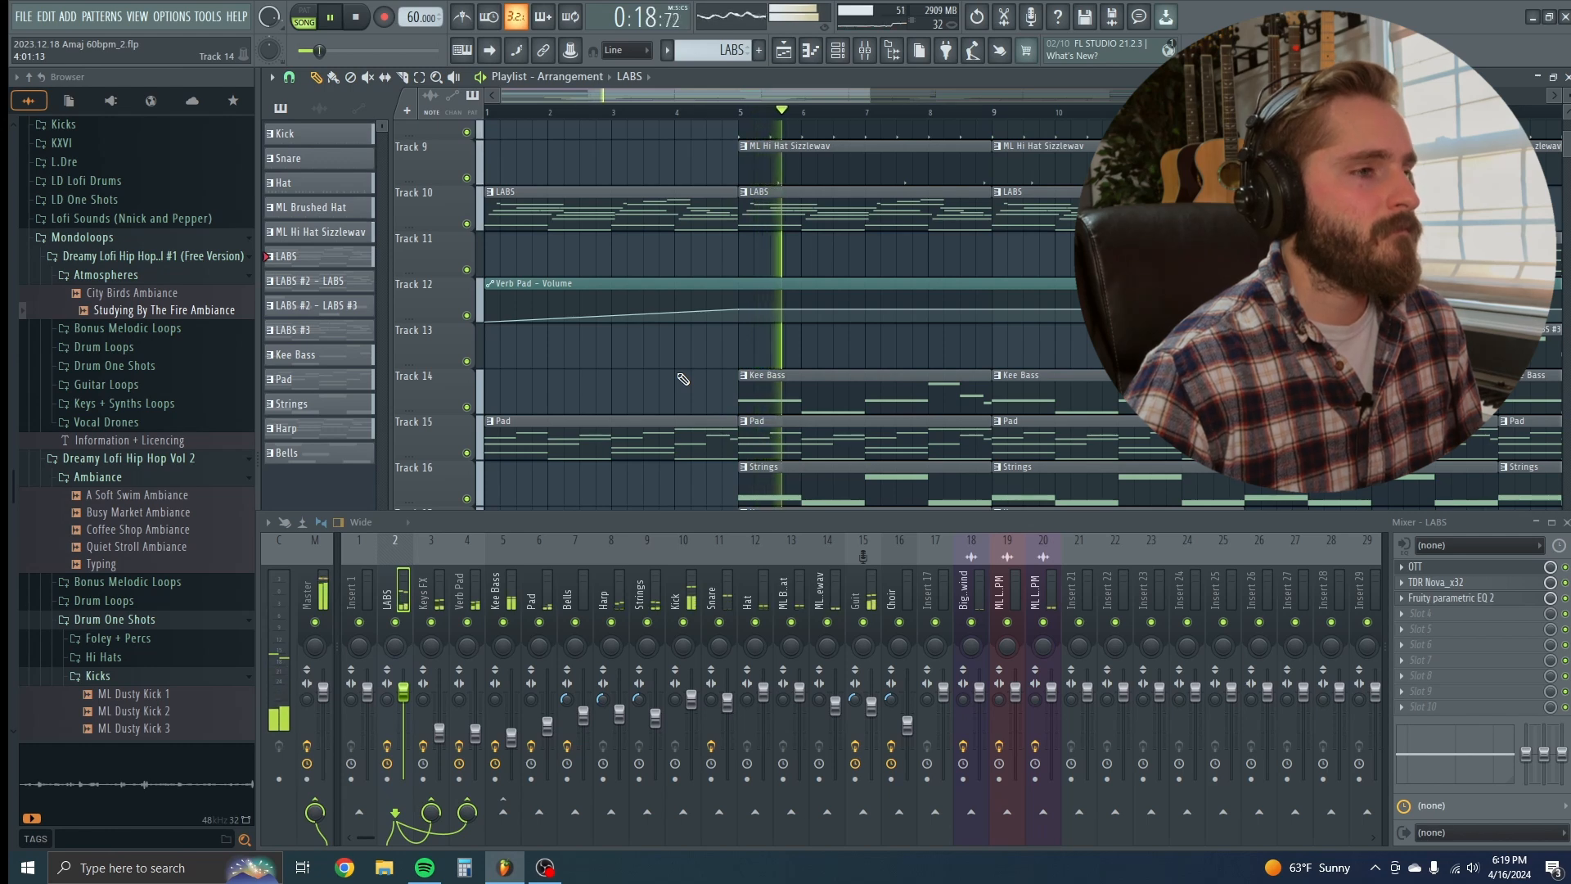
key("space")
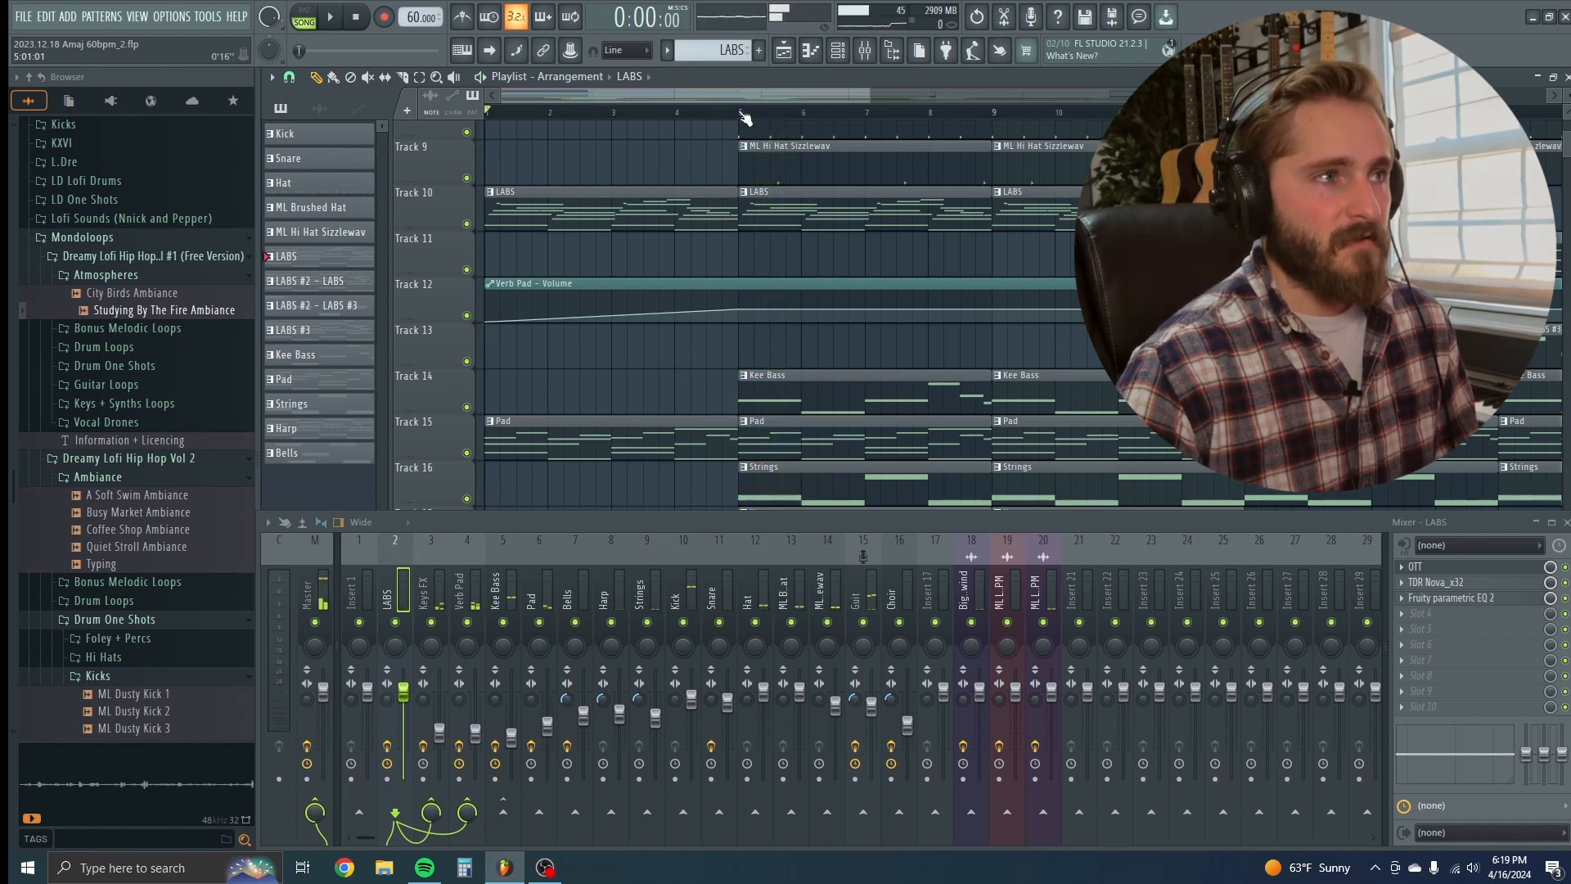
left_click(743, 114)
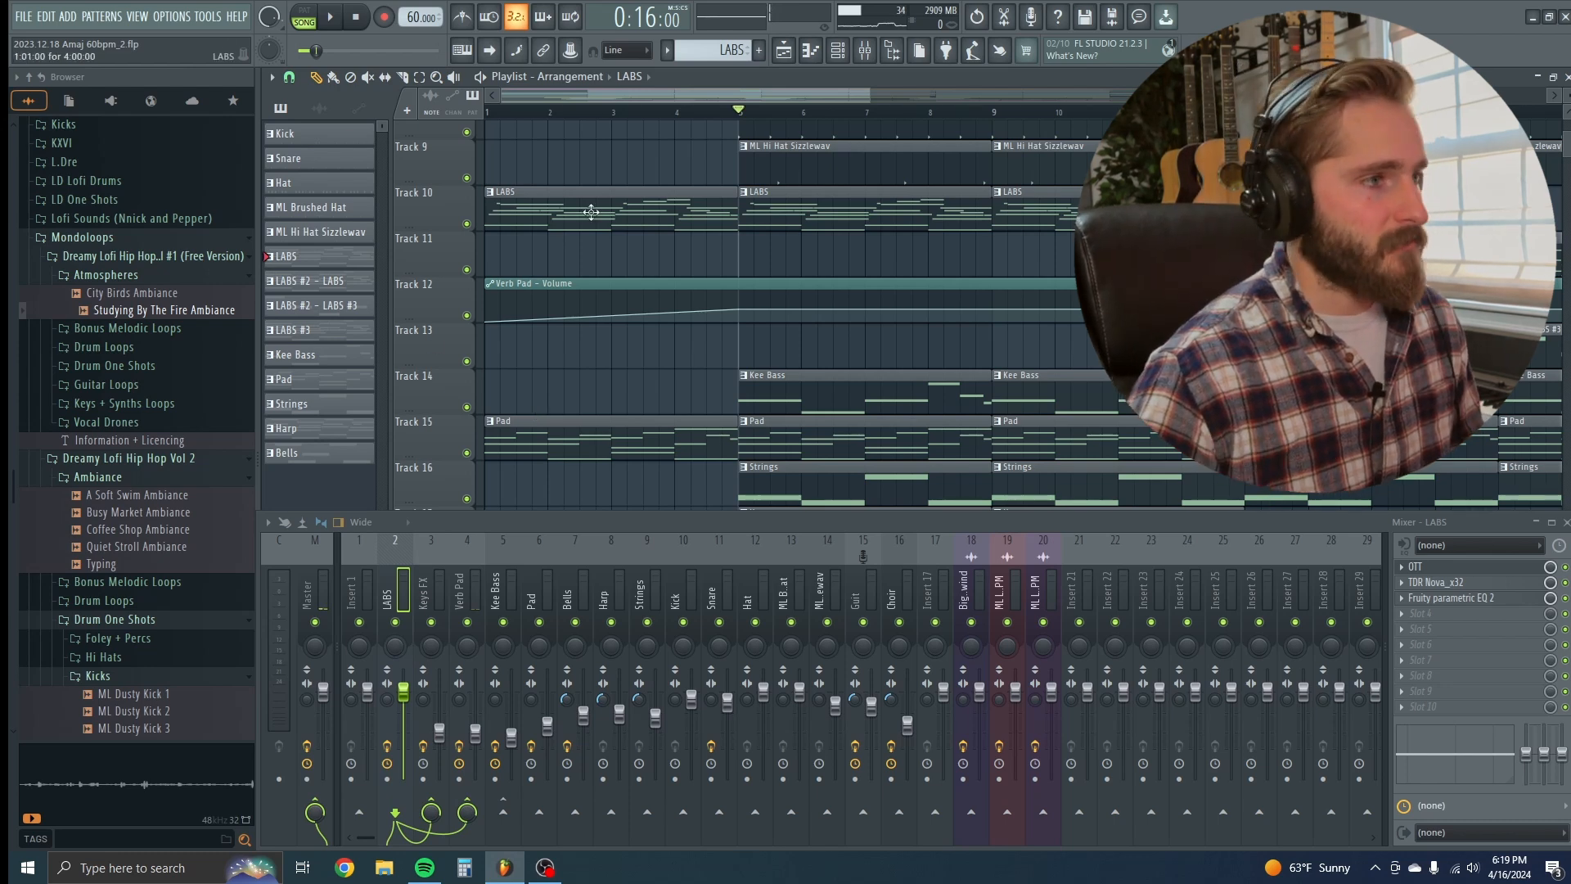
Step: Solo the Pad track on Track 15 and open its first clip in the piano roll
scroll(710, 336, "down", 2)
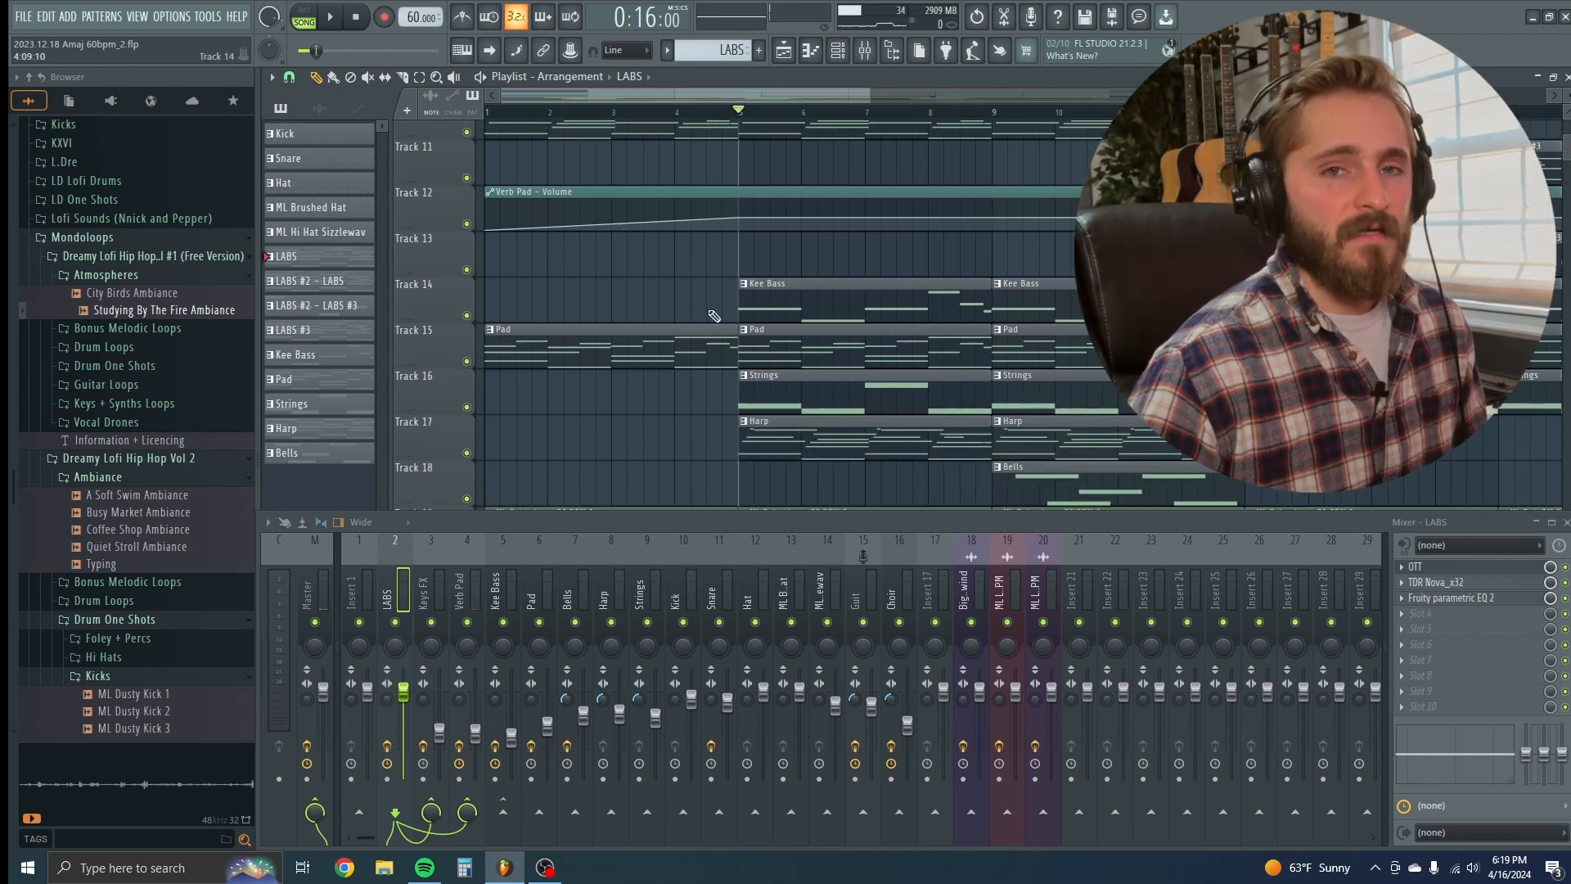
right_click(468, 362)
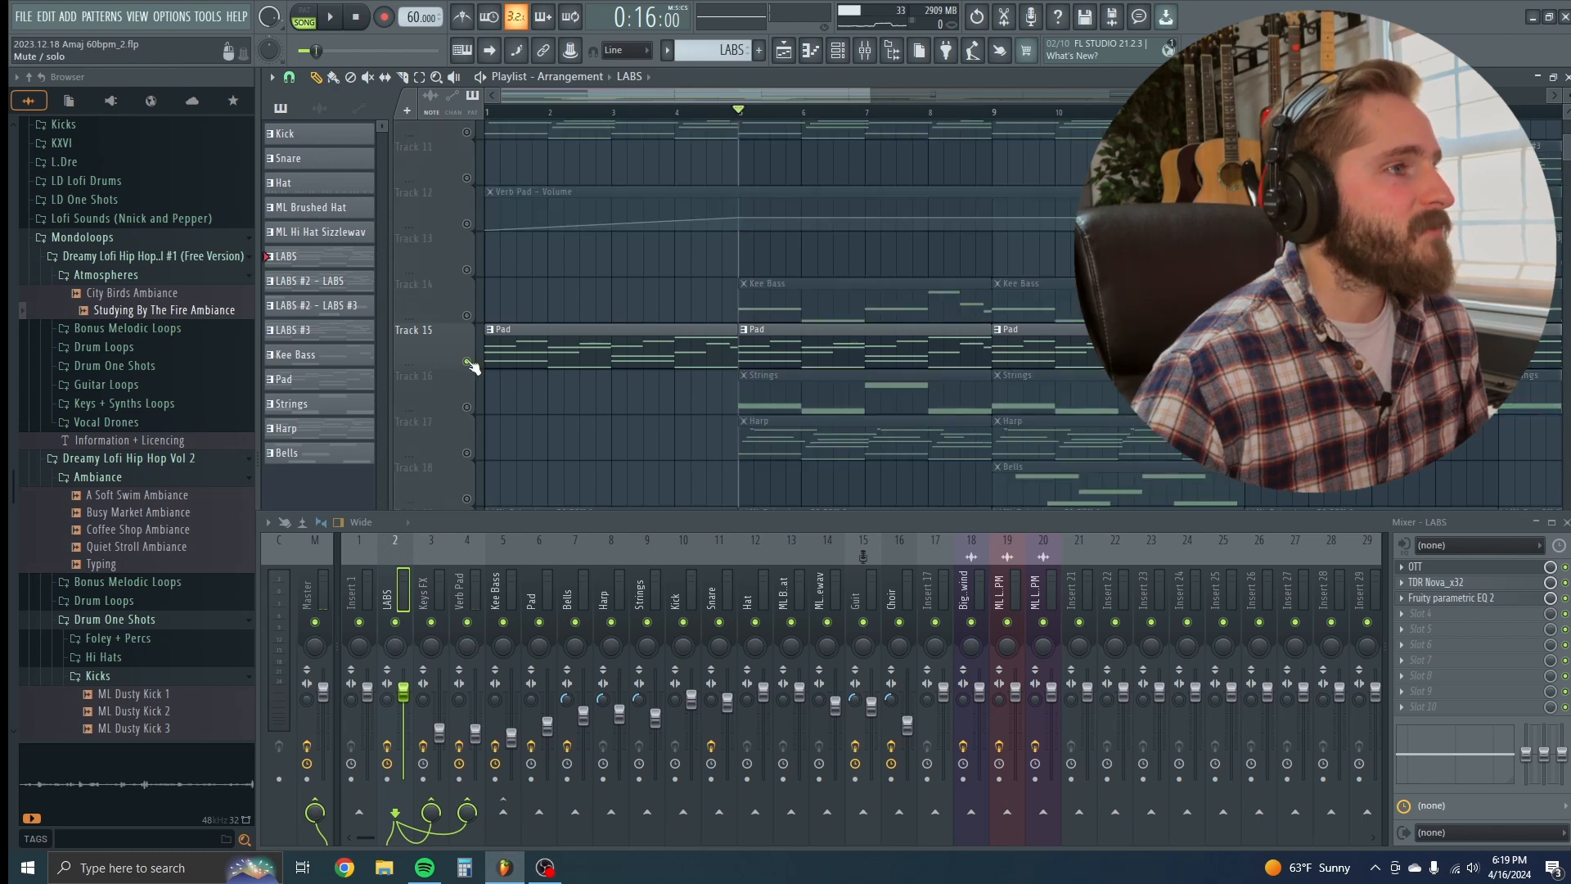
double_click(624, 346)
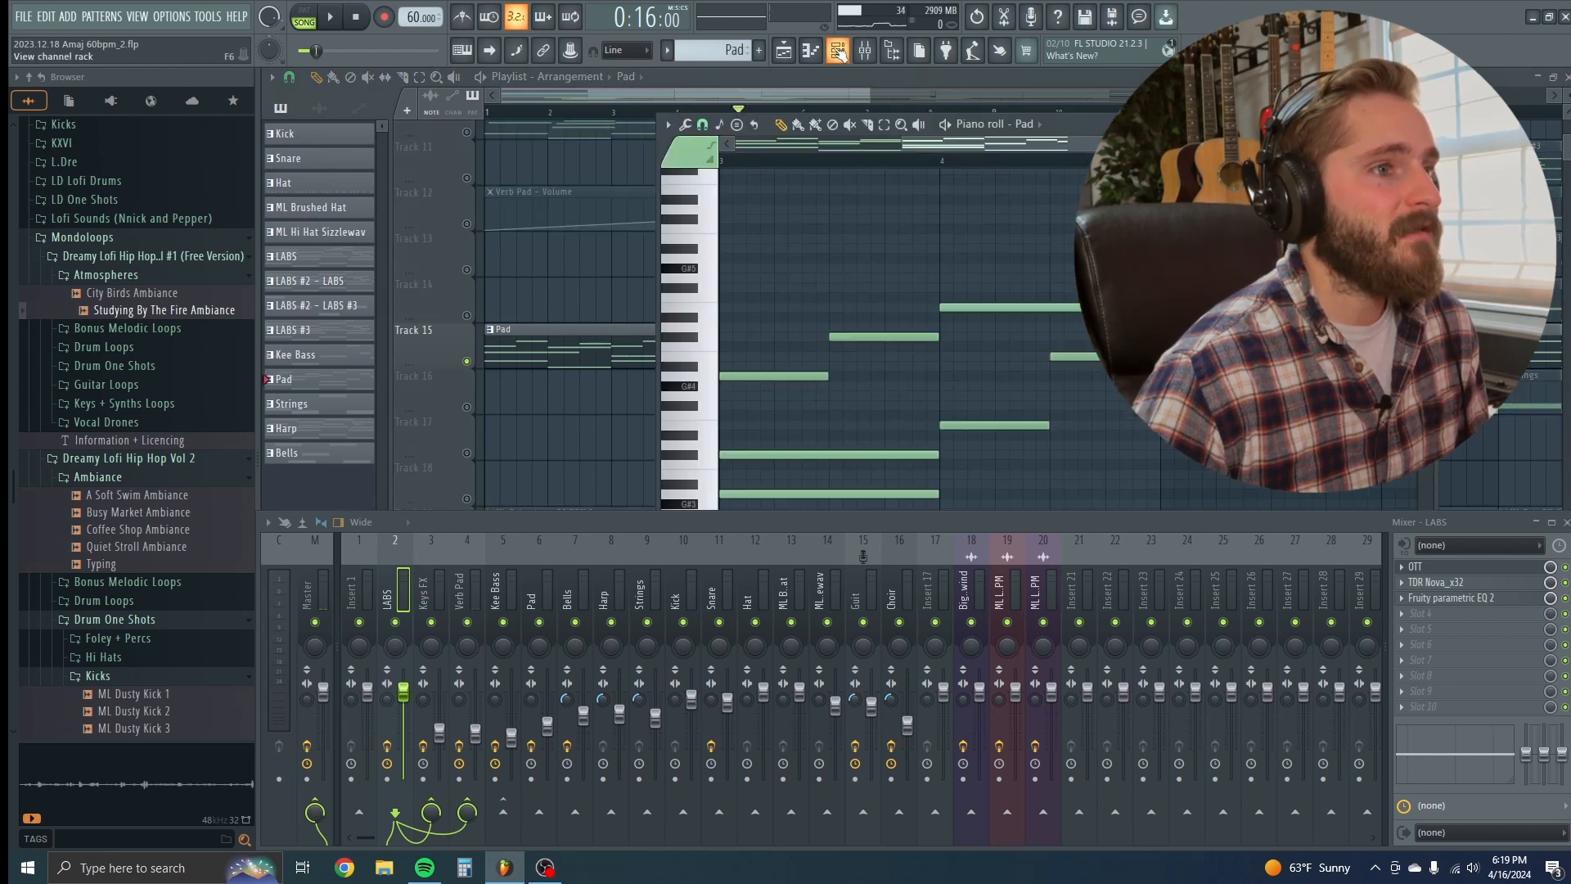
Step: Open the Pad channel's Serum instrument and move its window higher so the whole synth is in view
left_click(840, 54)
left_click(1008, 386)
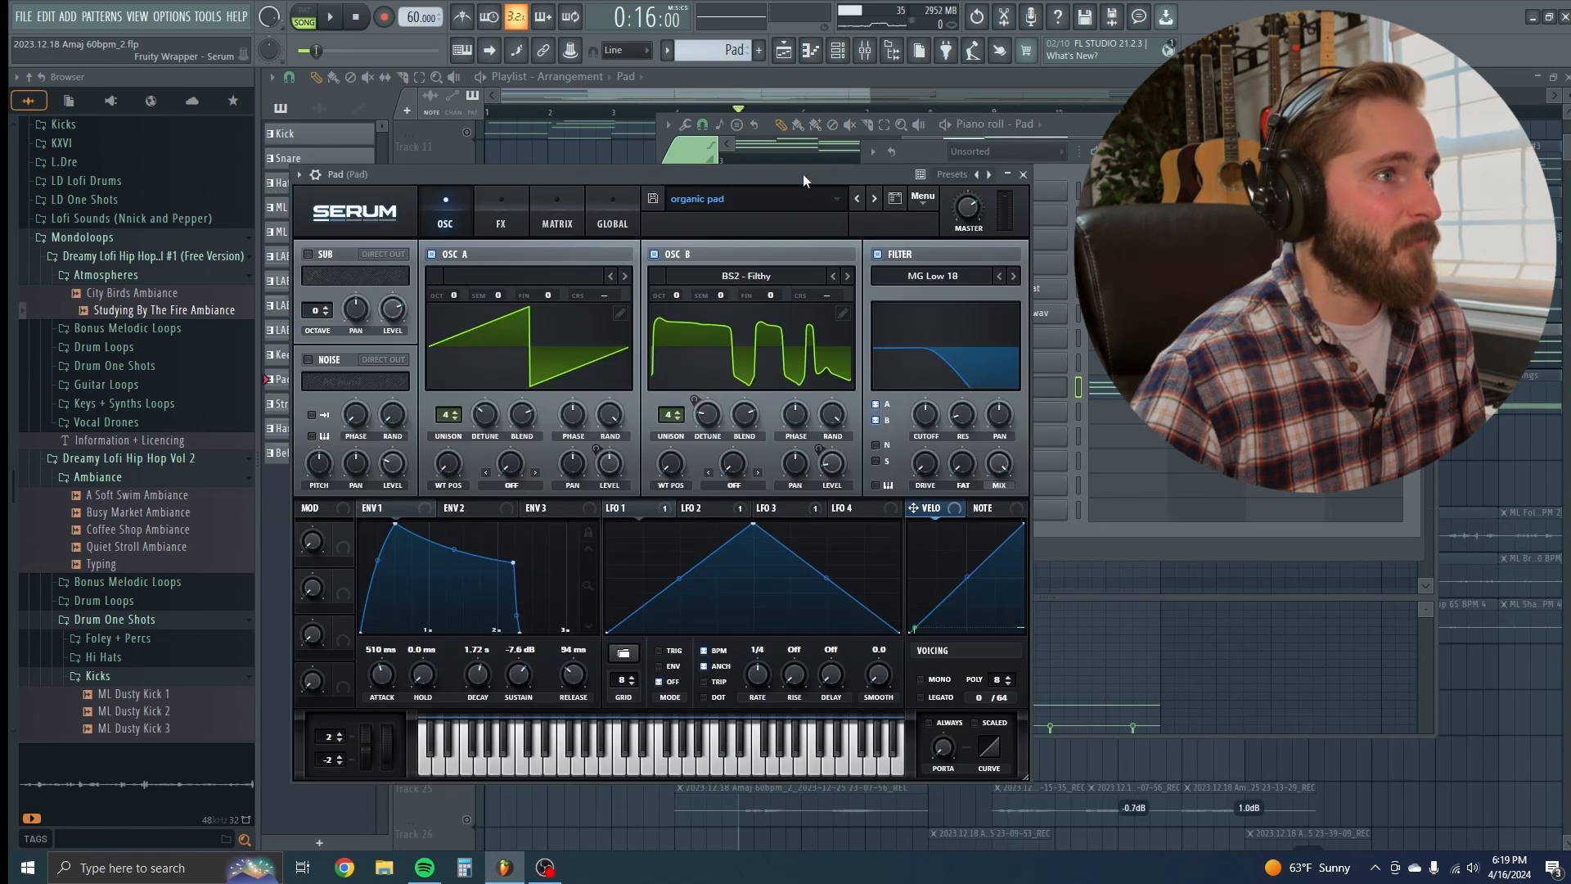
left_click_drag(803, 176, 843, 117)
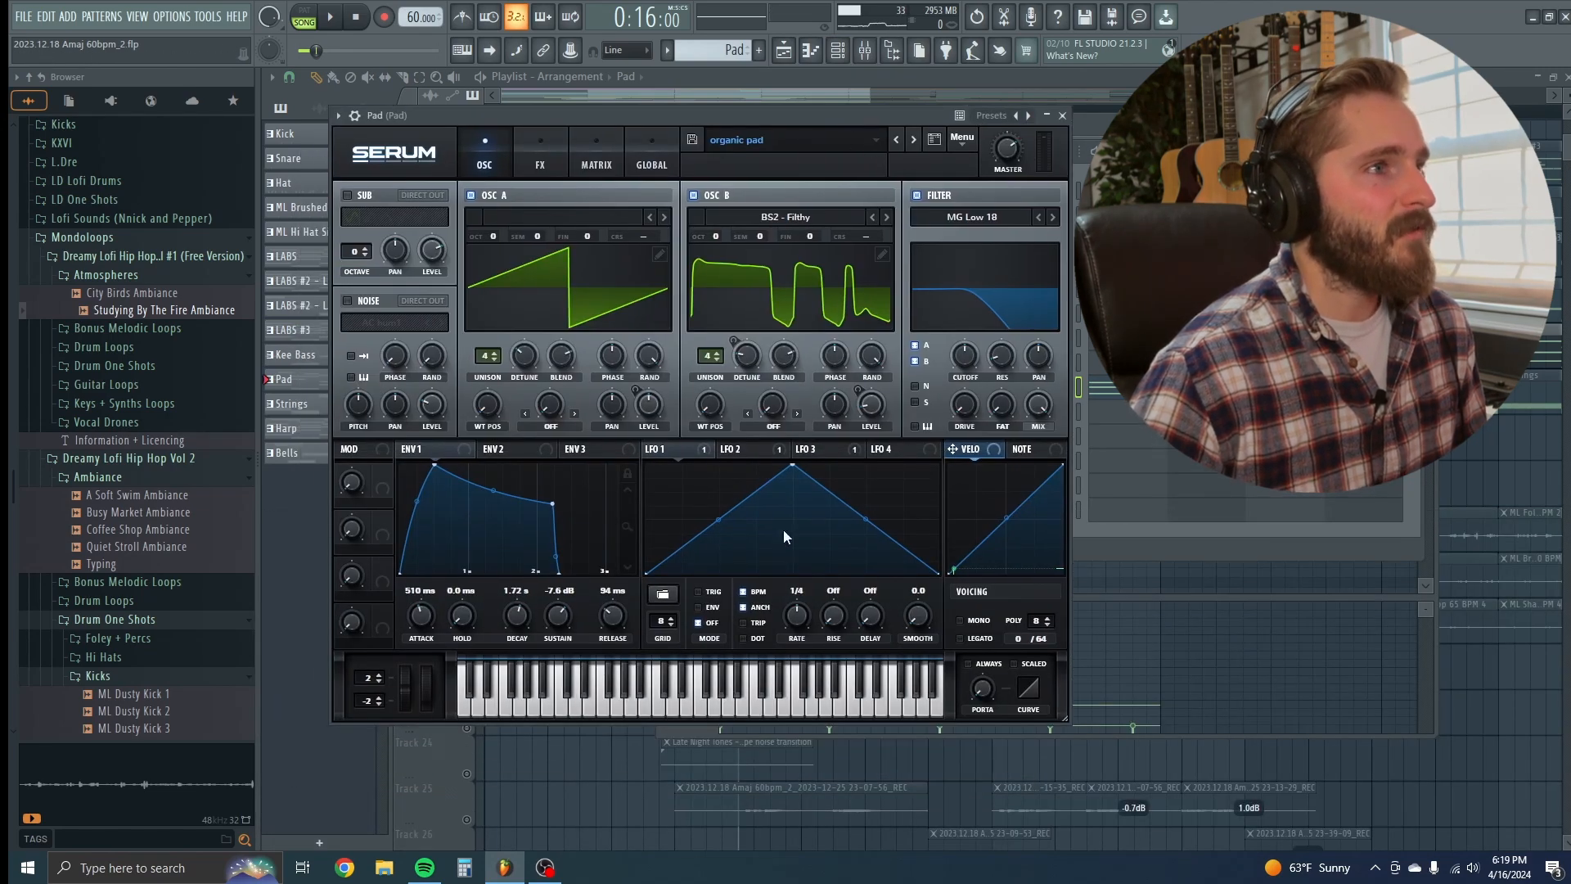
Step: Look through Serum's User presets, keep organic pad loaded and audition the sound on the synth's keyboard
left_click(875, 145)
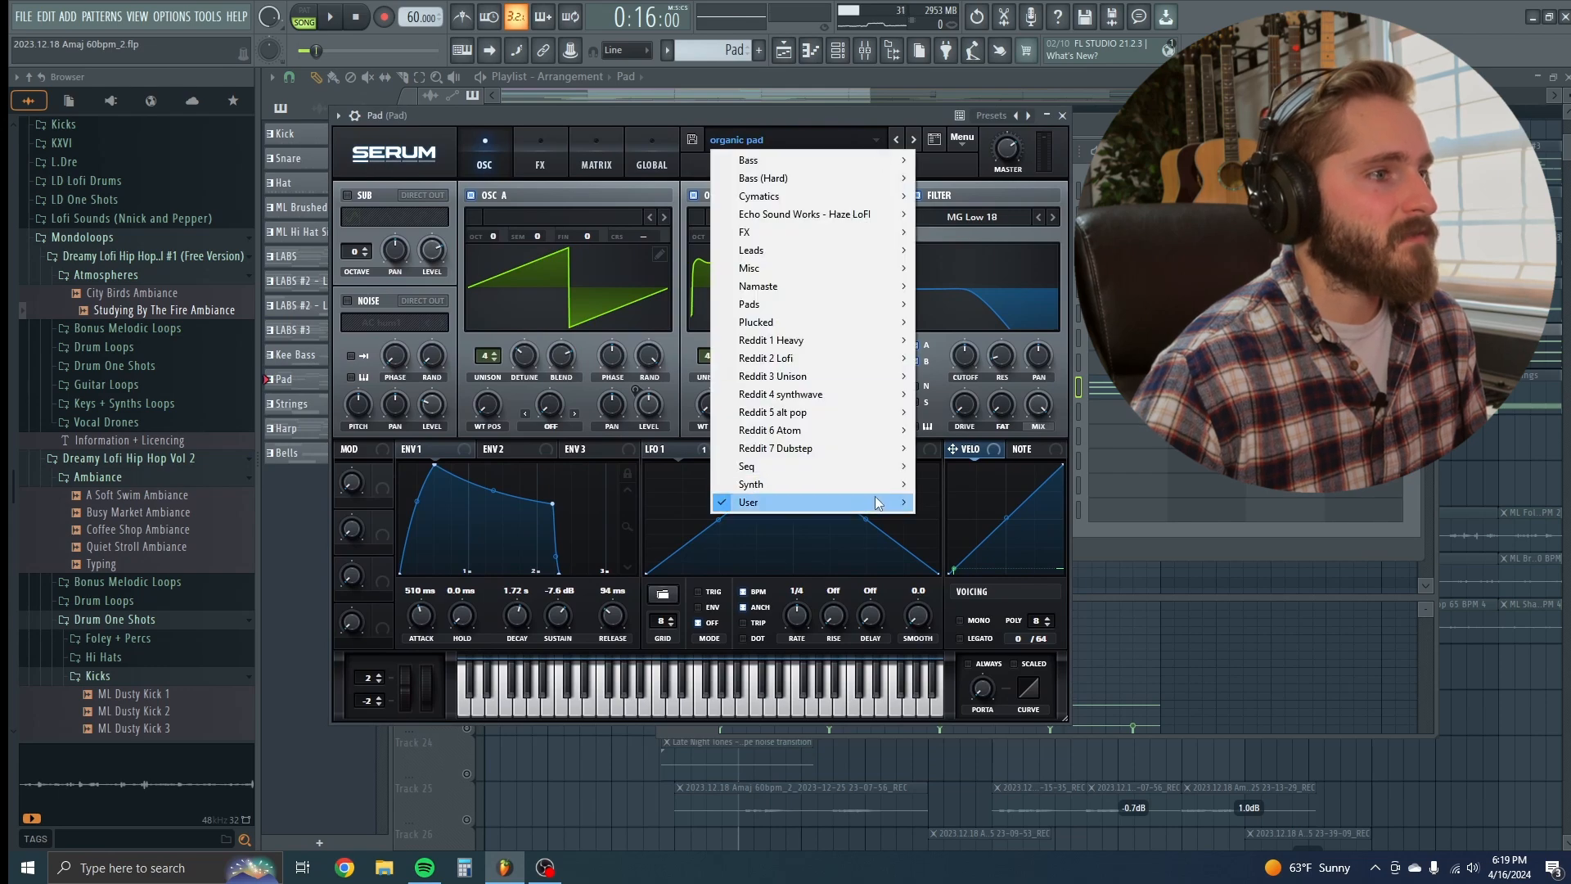
mouse_move(880, 503)
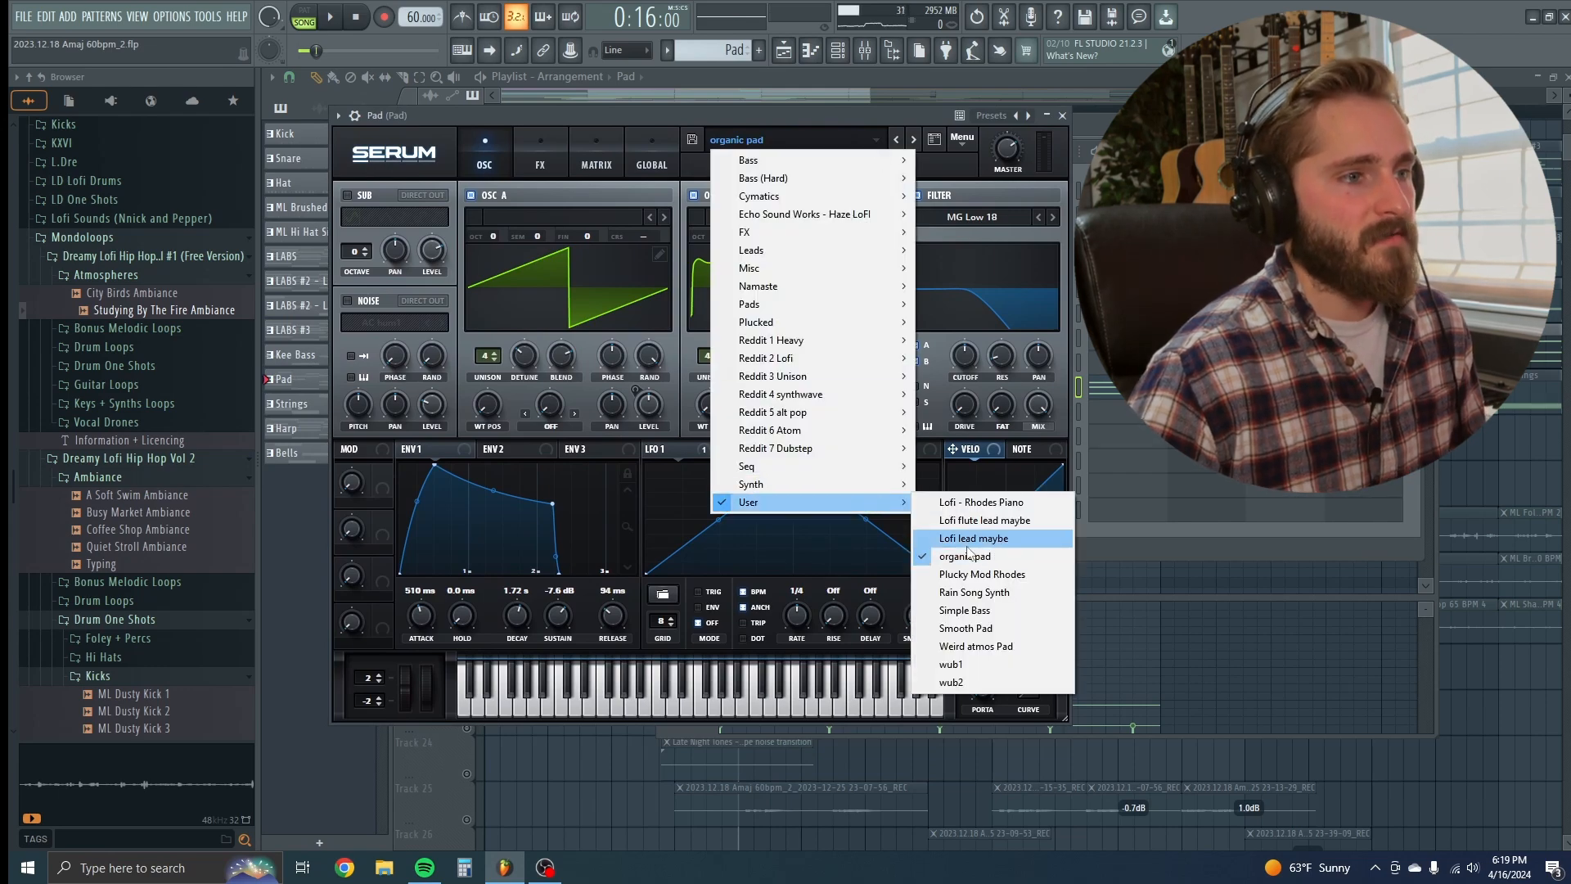
left_click(715, 714)
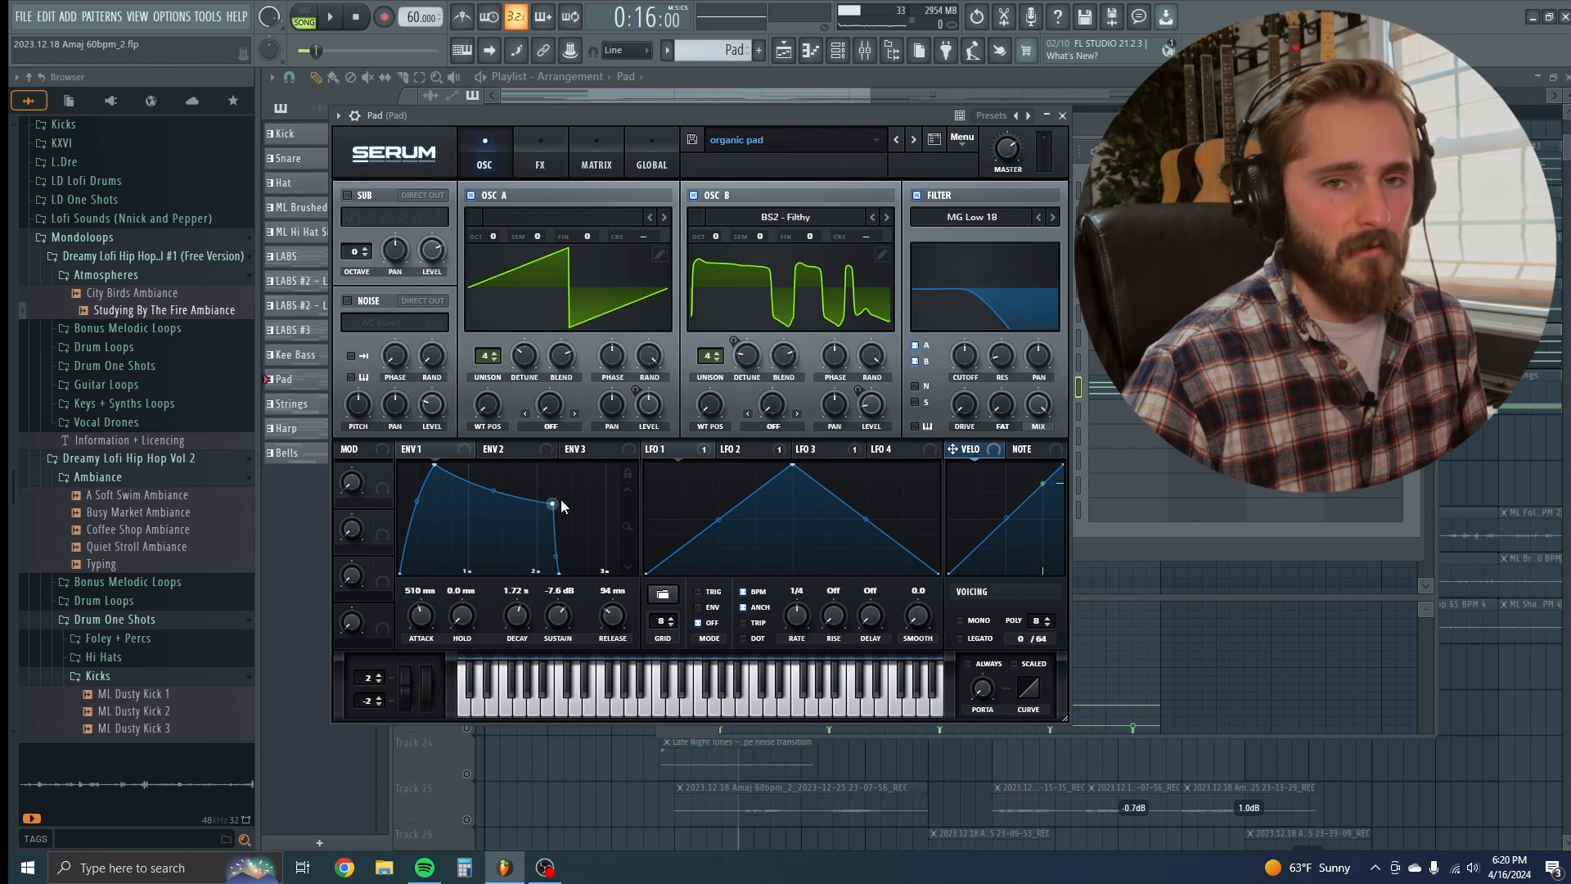
left_click(689, 716)
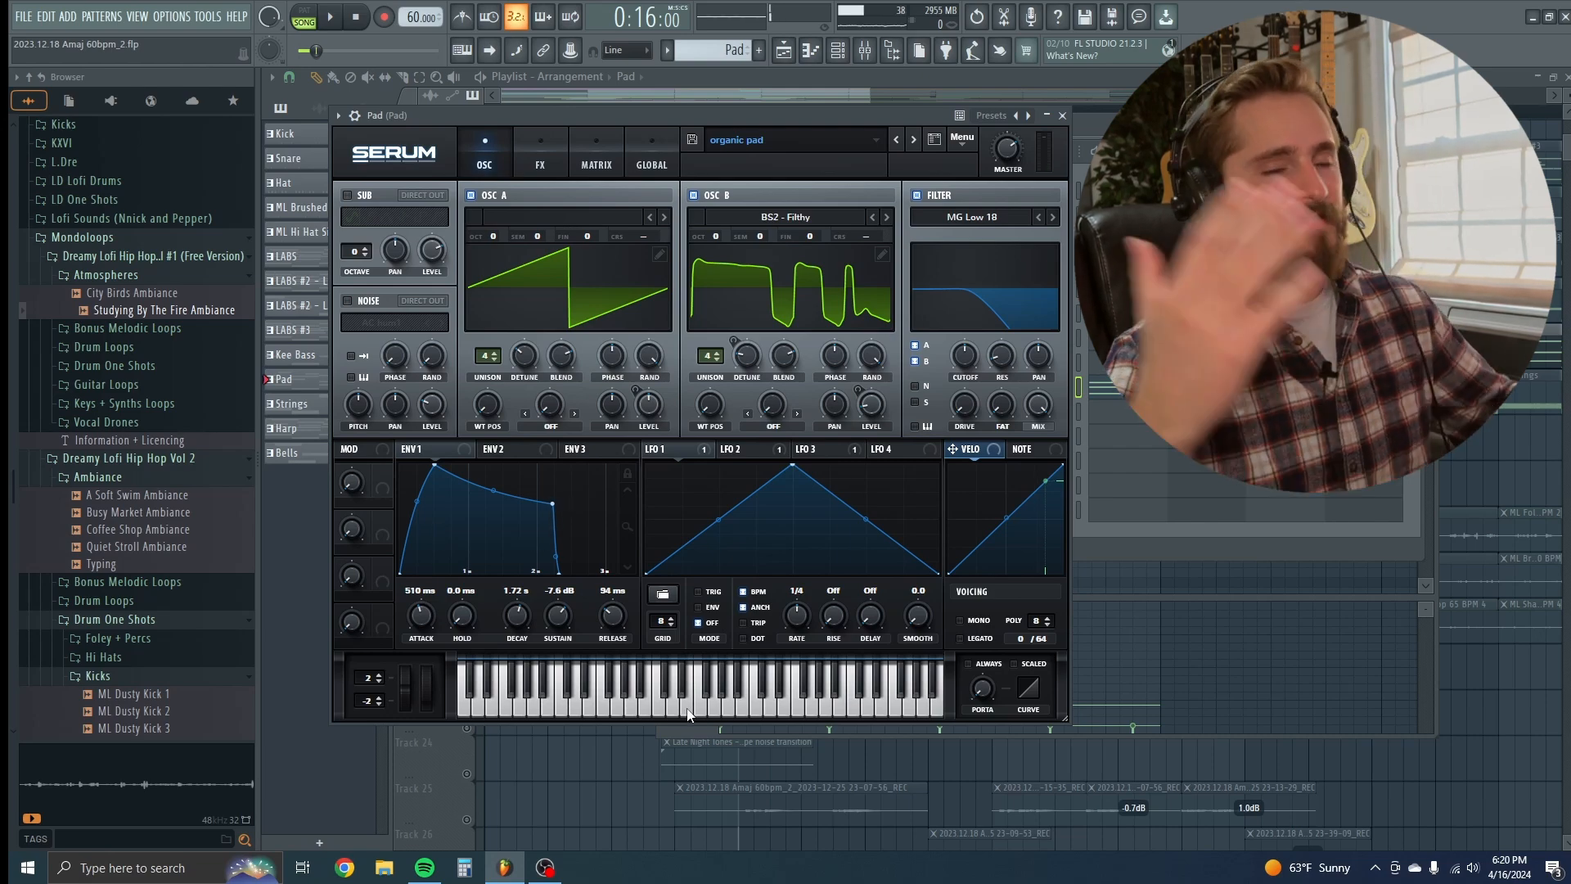
Step: Review the pad patch's effects in Serum, from Hyper/Dimension through Chorus, Delay and Reverb to the end of the rack
left_click(540, 160)
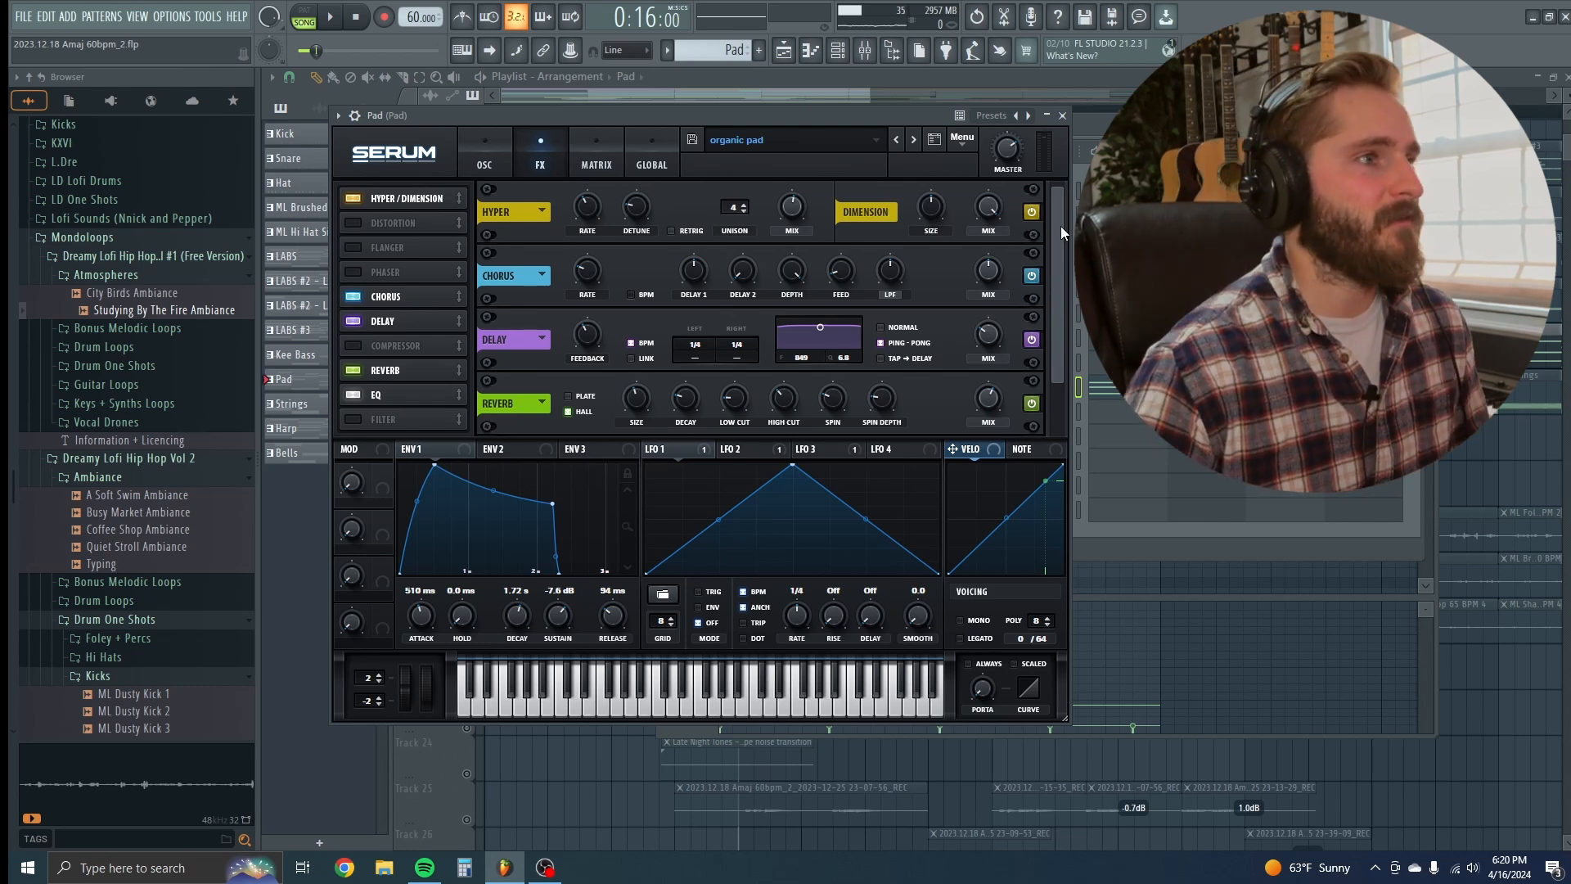
mouse_move(1060, 226)
left_mouse_down()
mouse_move(1062, 246)
mouse_move(1059, 216)
left_mouse_up()
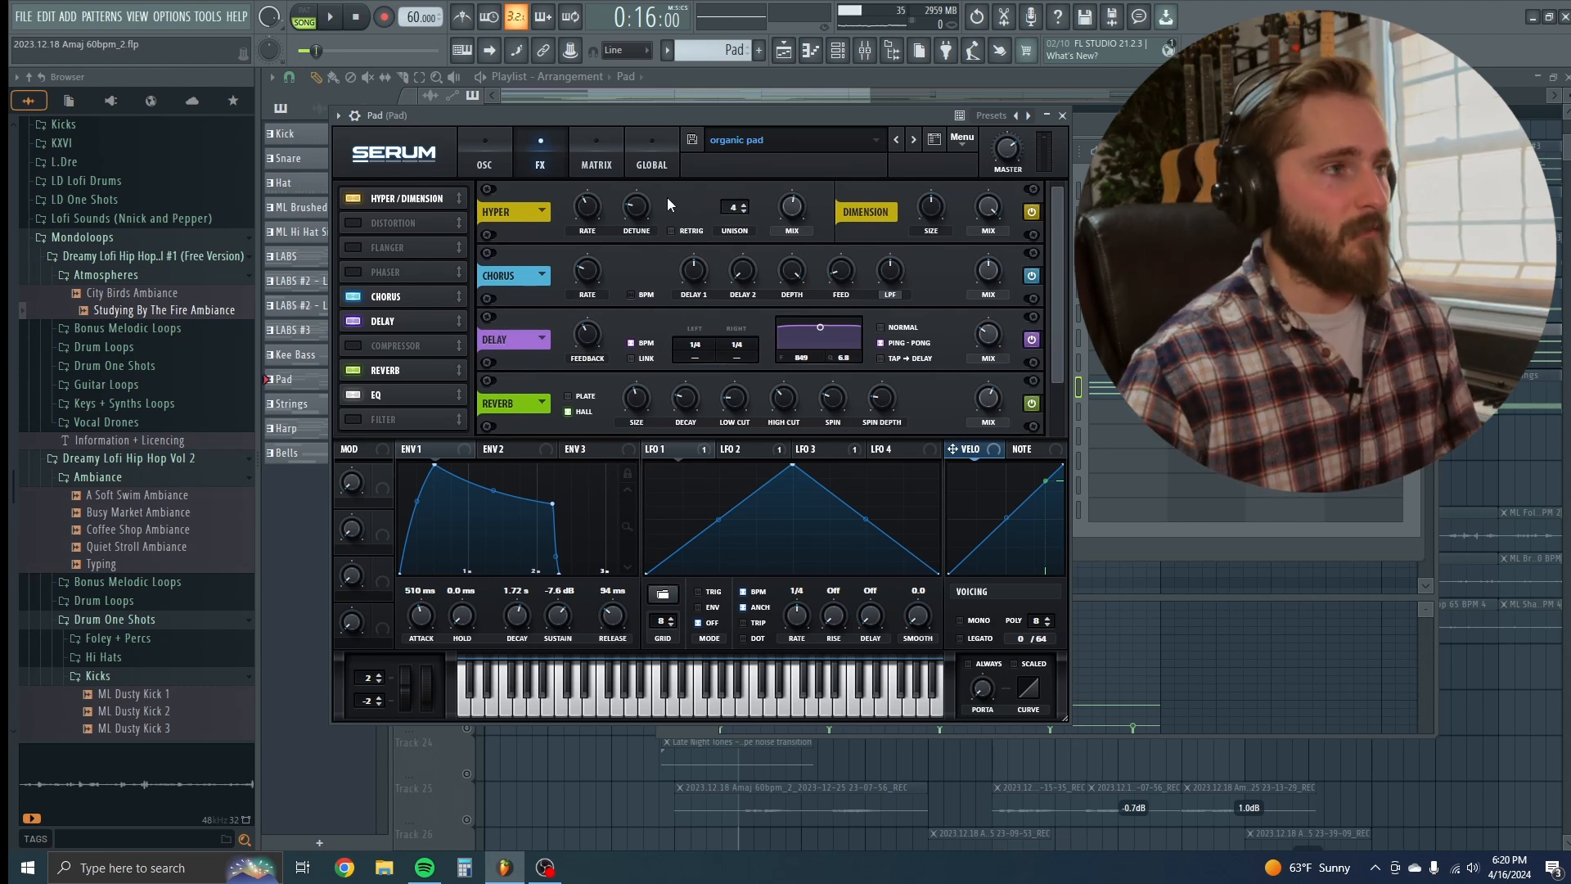
left_click_drag(1058, 274, 1063, 329)
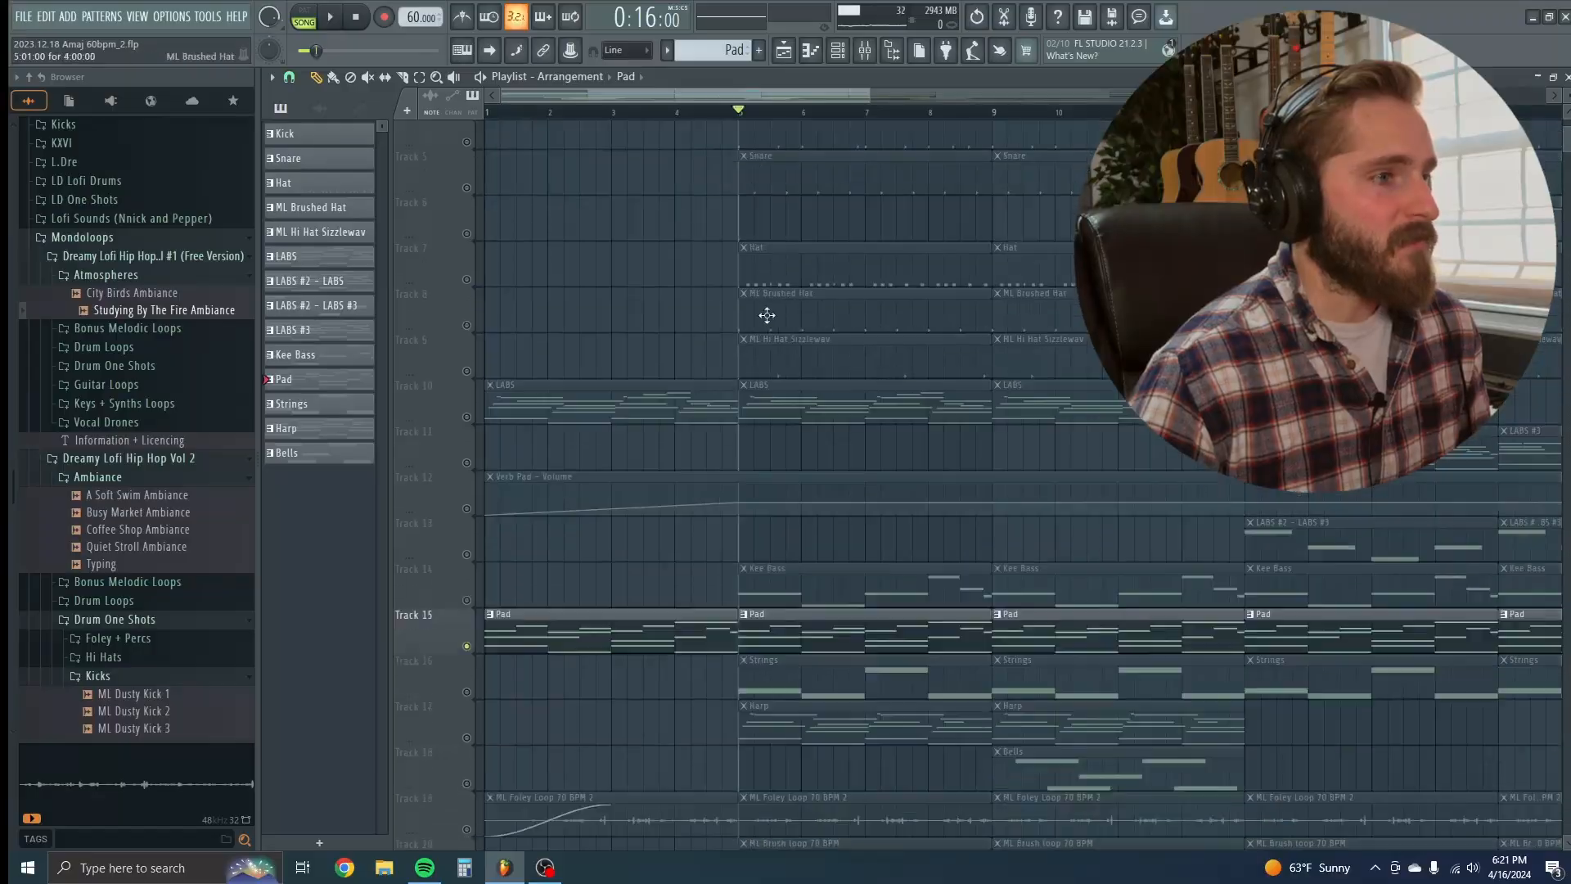
Step: Solo the Strings track on Track 16 and open its first clip in the piano roll
scroll(784, 448, "down", 5)
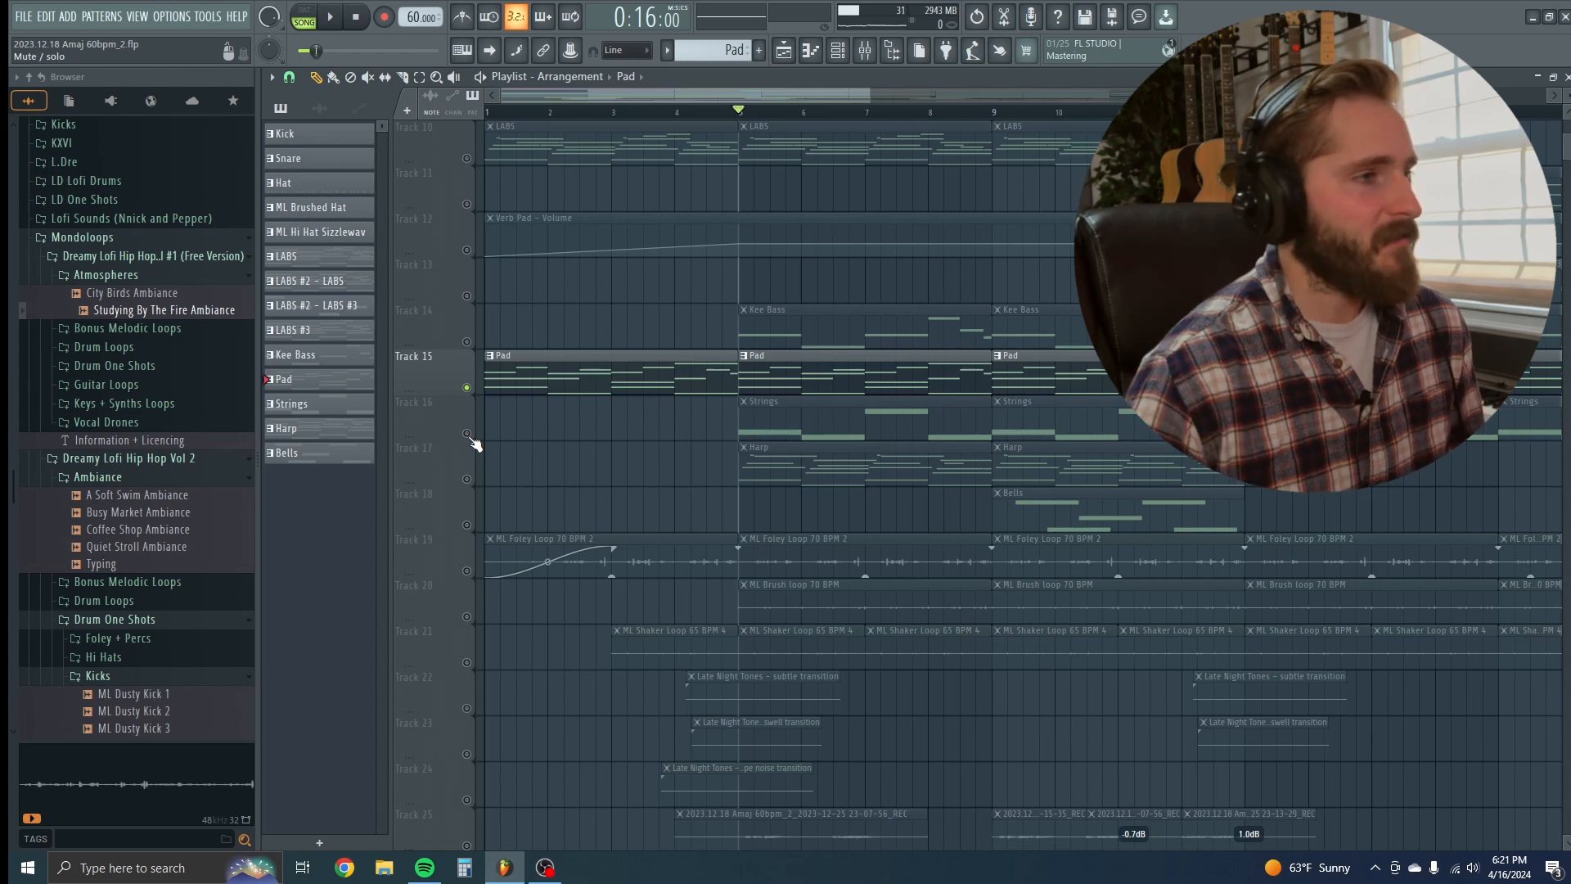
left_click(821, 417)
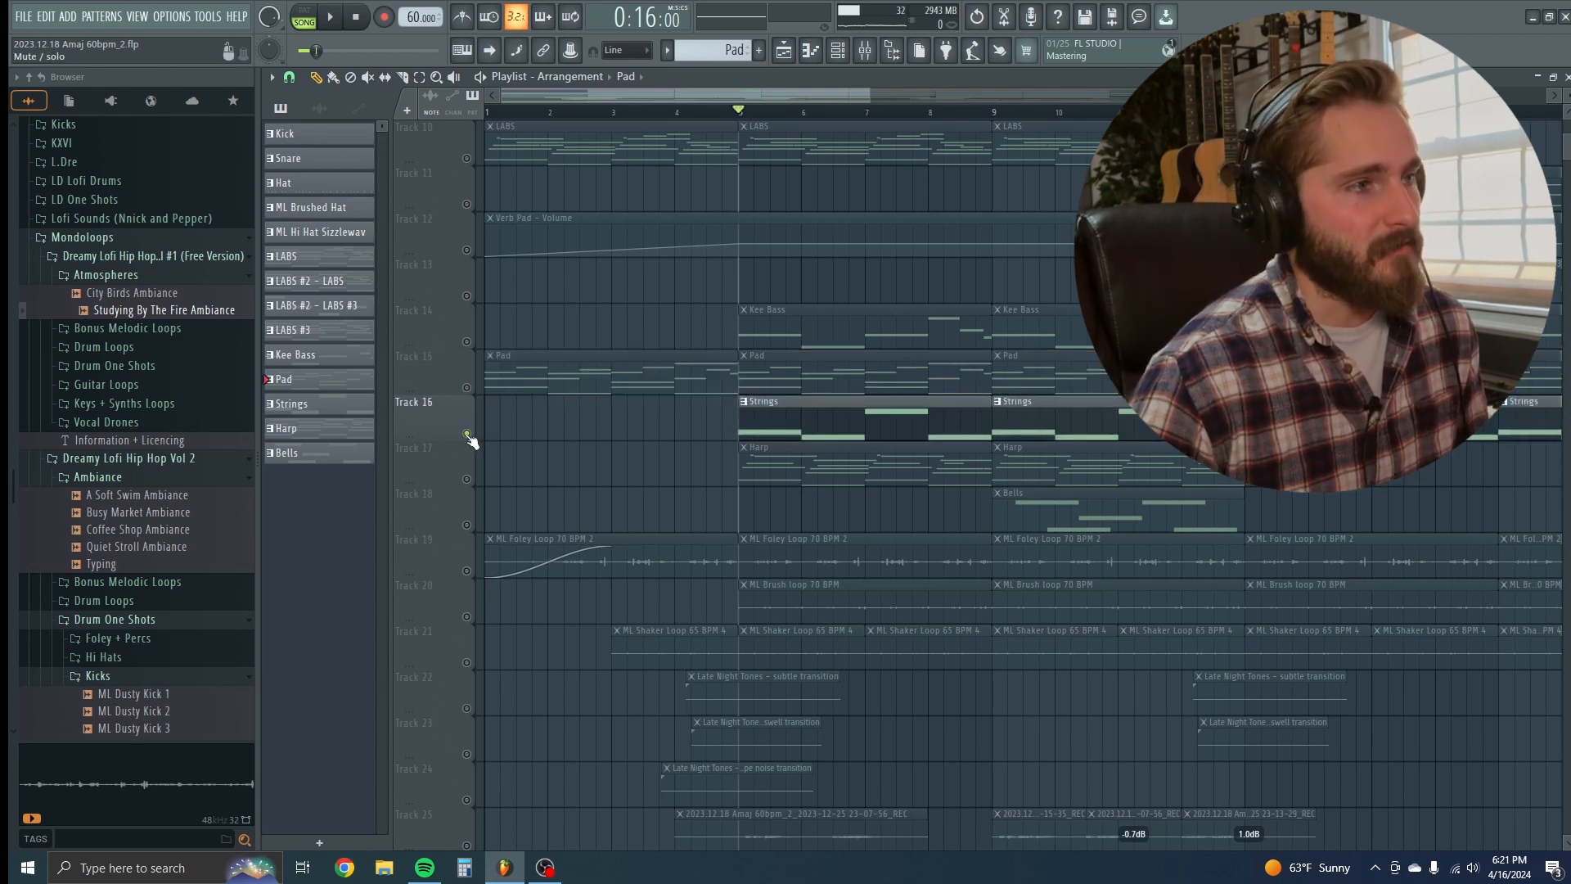
double_click(820, 418)
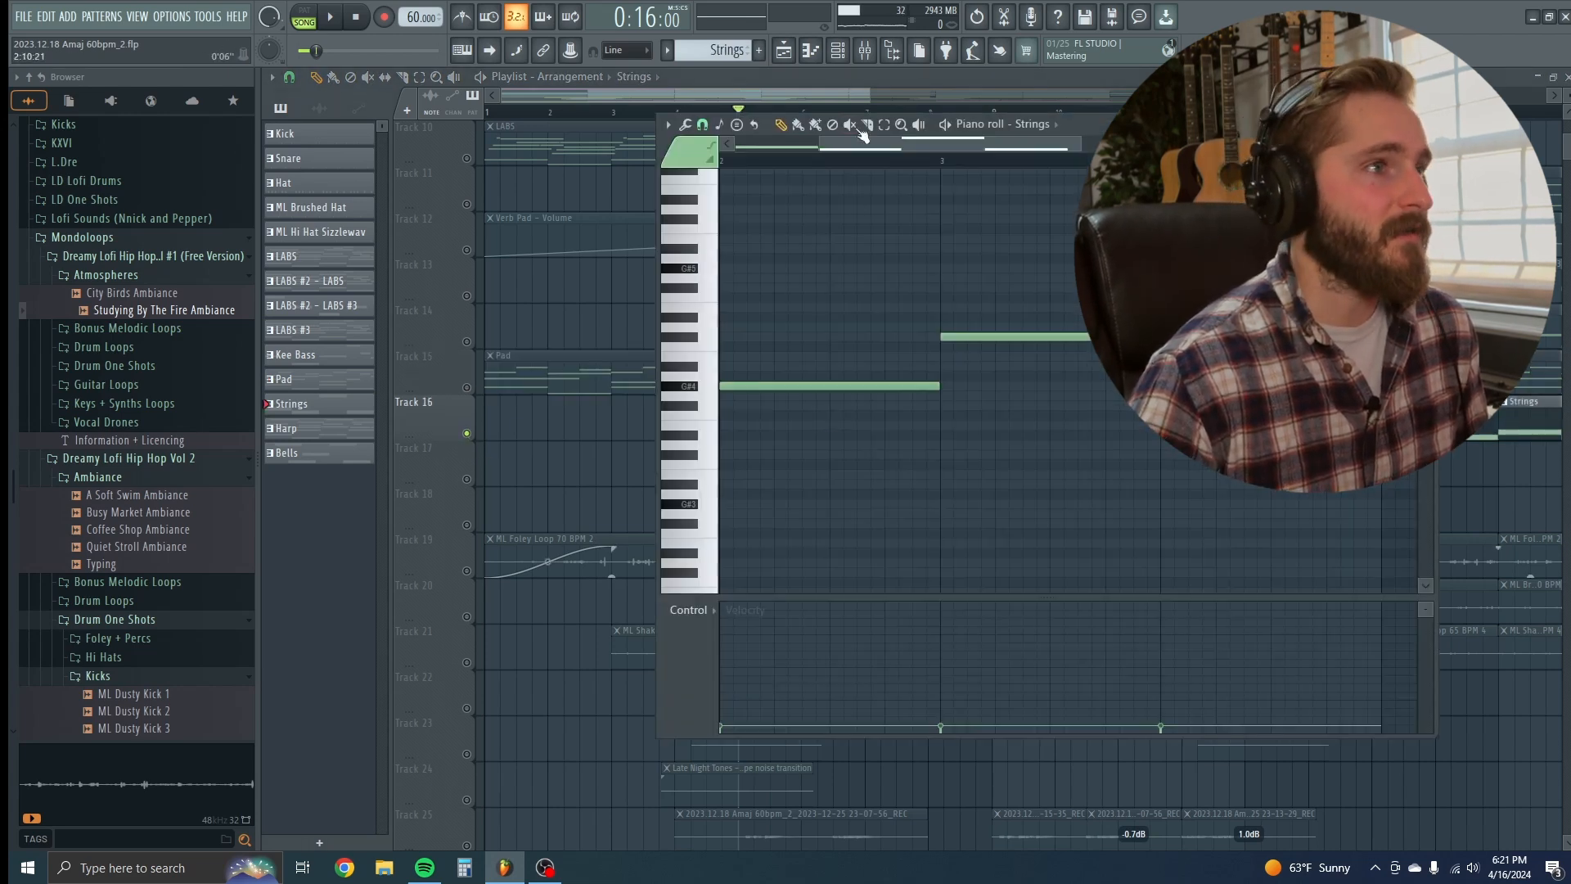
Step: Open the Strings channel's LD Slow Strings synth patch, audition a note and show the patch's effects
left_click(838, 53)
left_click(1001, 415)
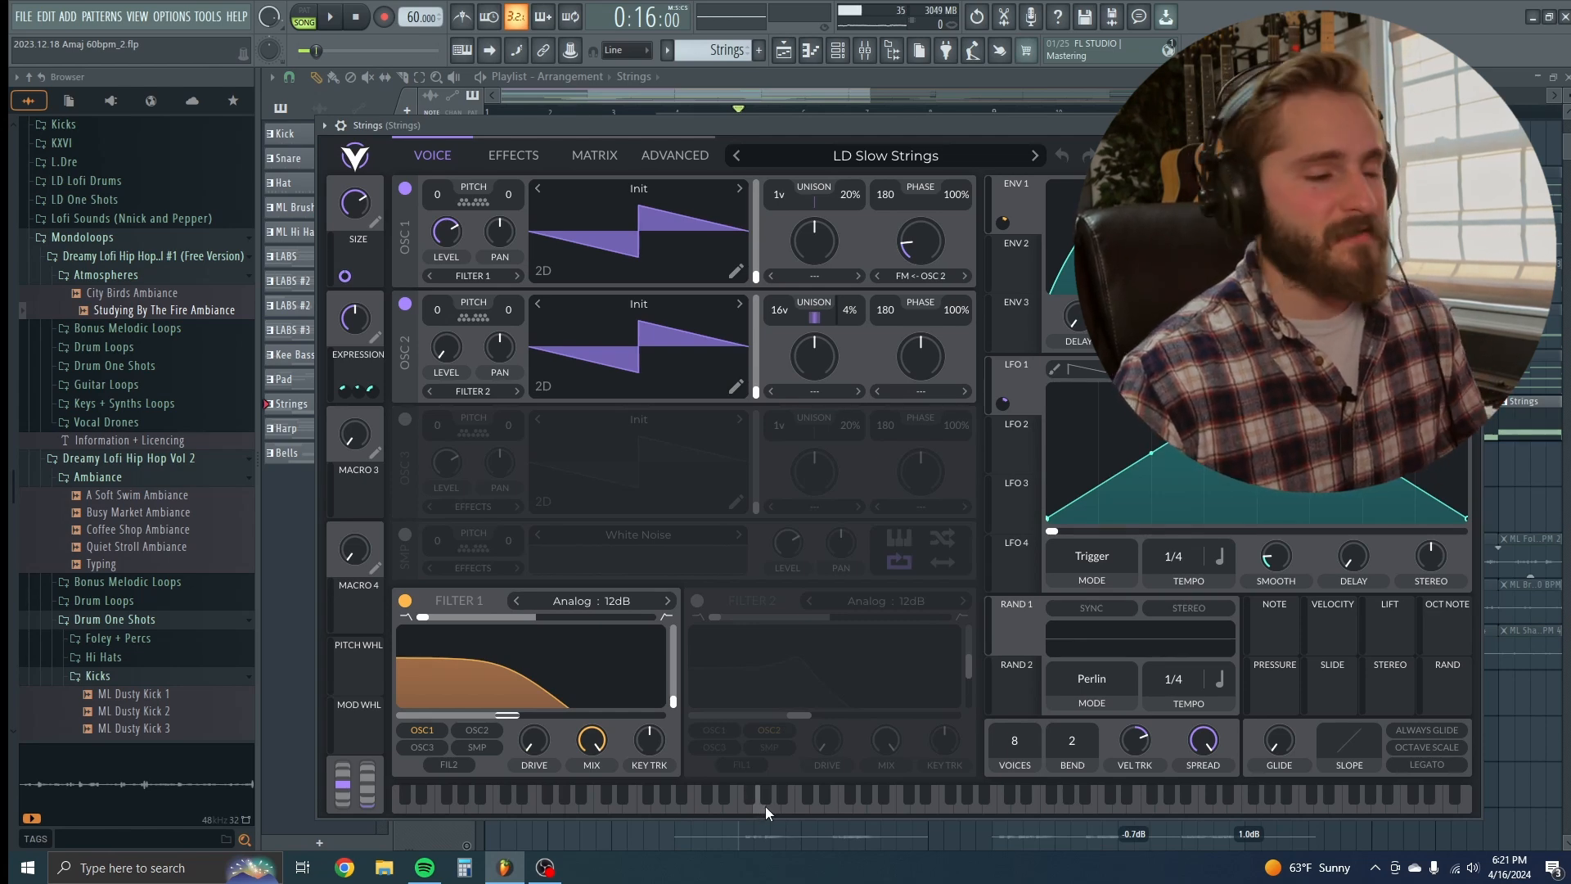
left_click(872, 808)
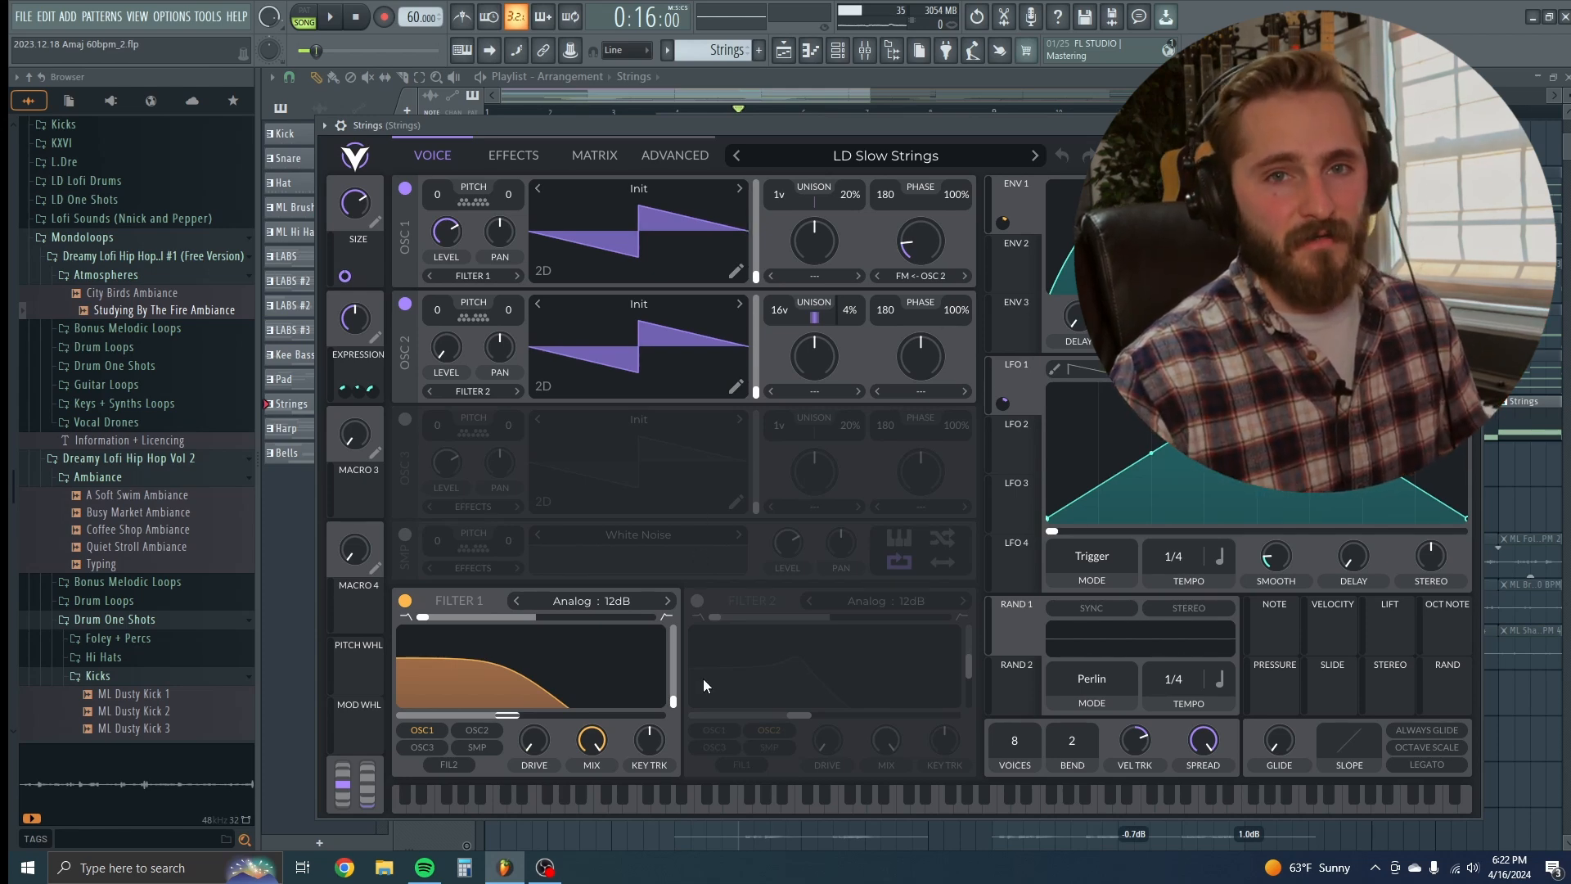
left_click(514, 155)
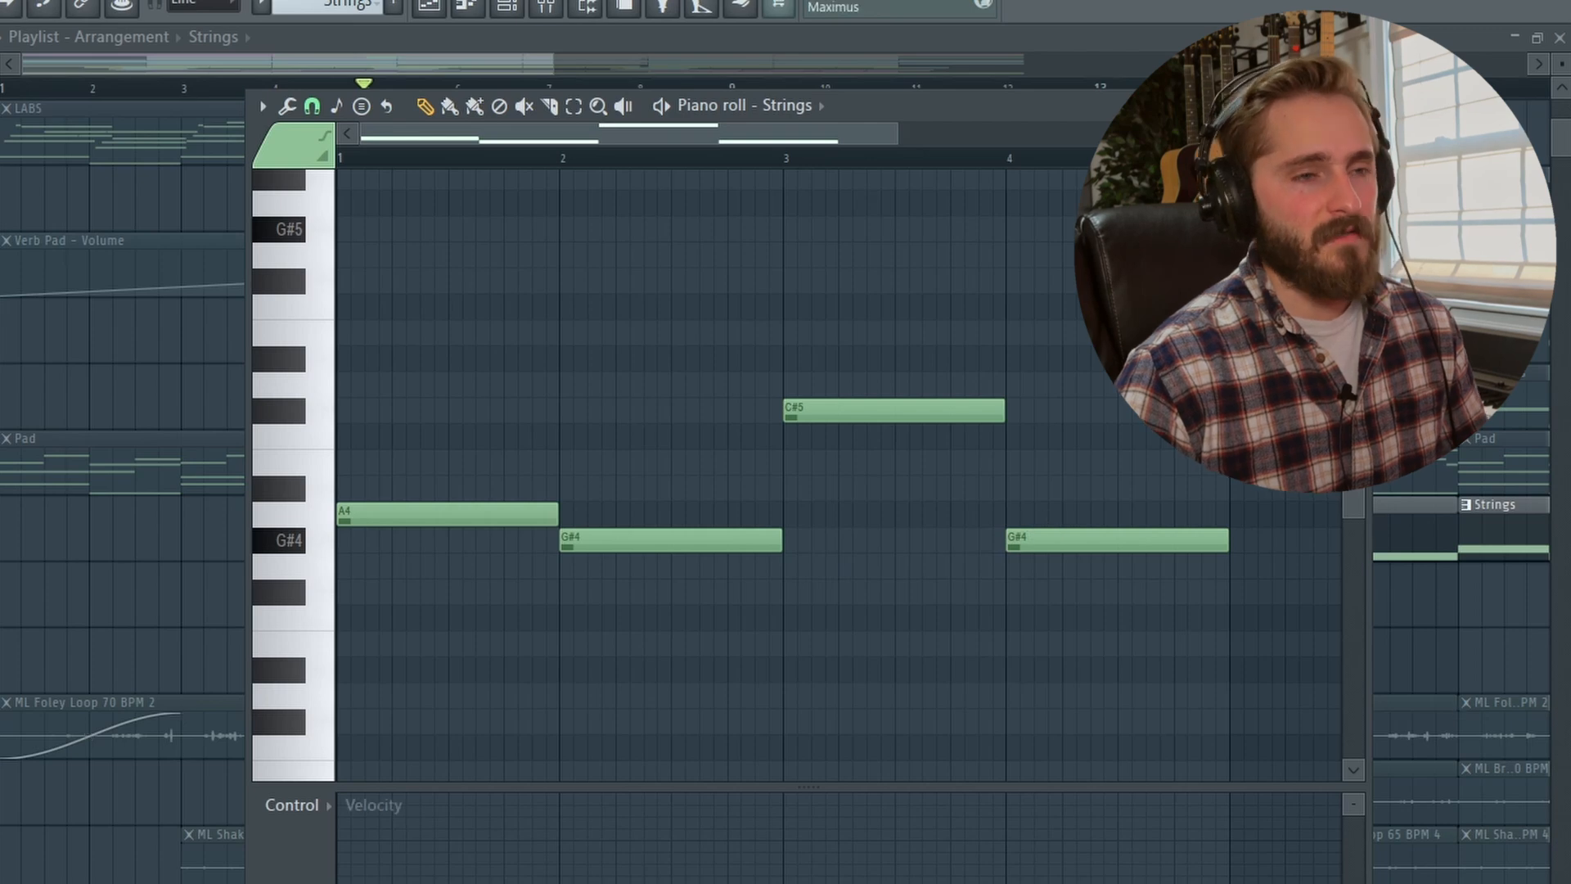
Step: Solo the Harp track on Track 17 and open its first clip in the piano roll
left_click(507, 7)
double_click(628, 513)
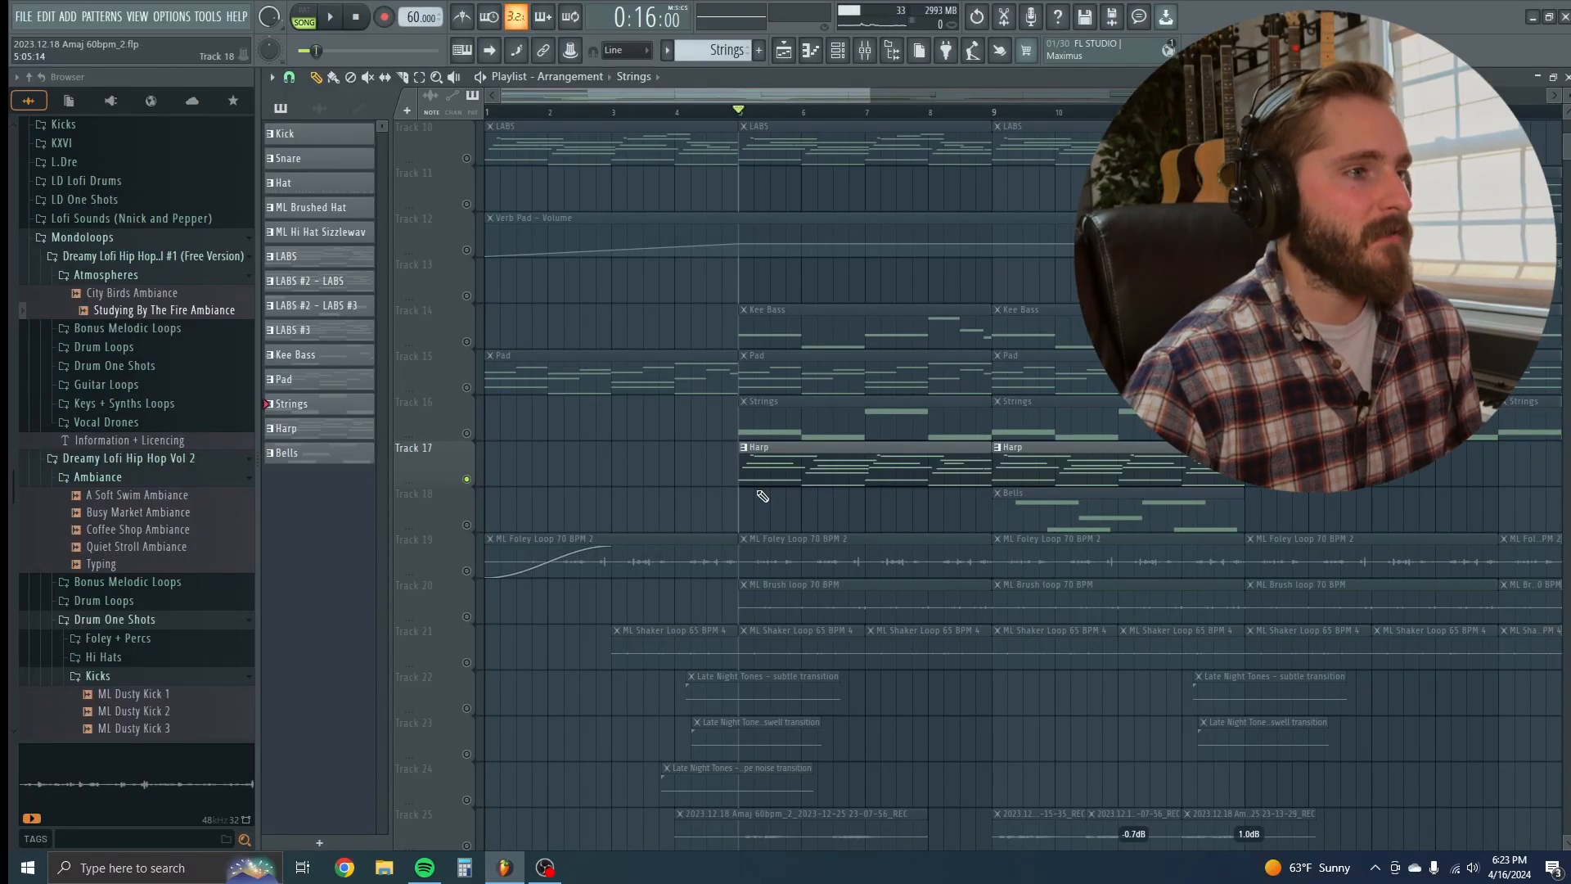
double_click(803, 463)
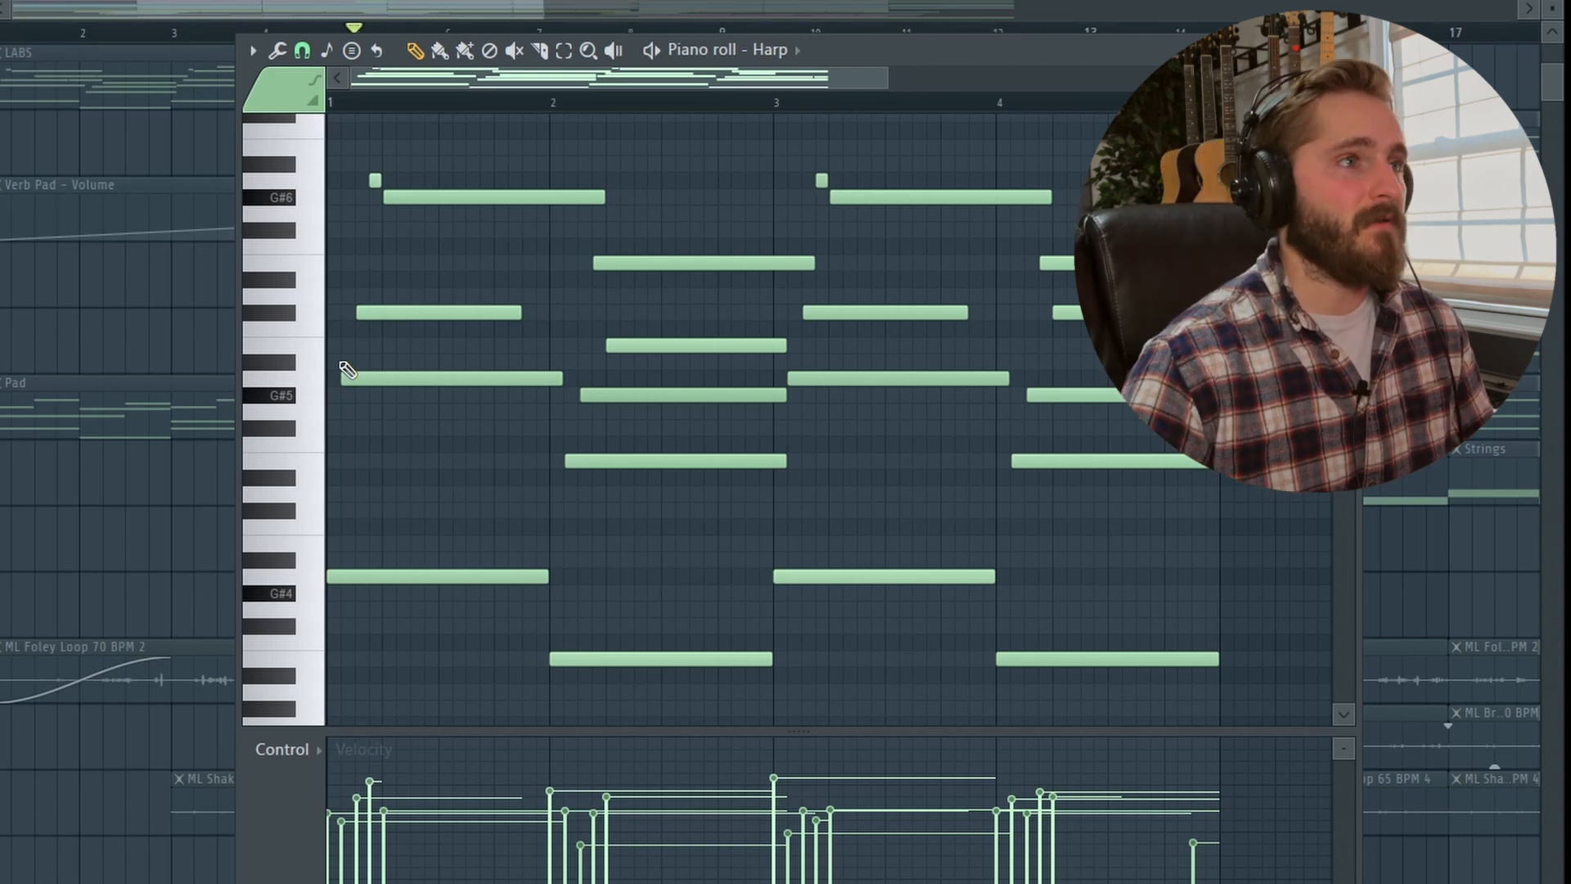
Step: Open the Harp channel's Spitfire instrument, audition Harp Plucks across the keyboard, and close the plugin and piano roll windows
key("F6")
left_click(769, 497)
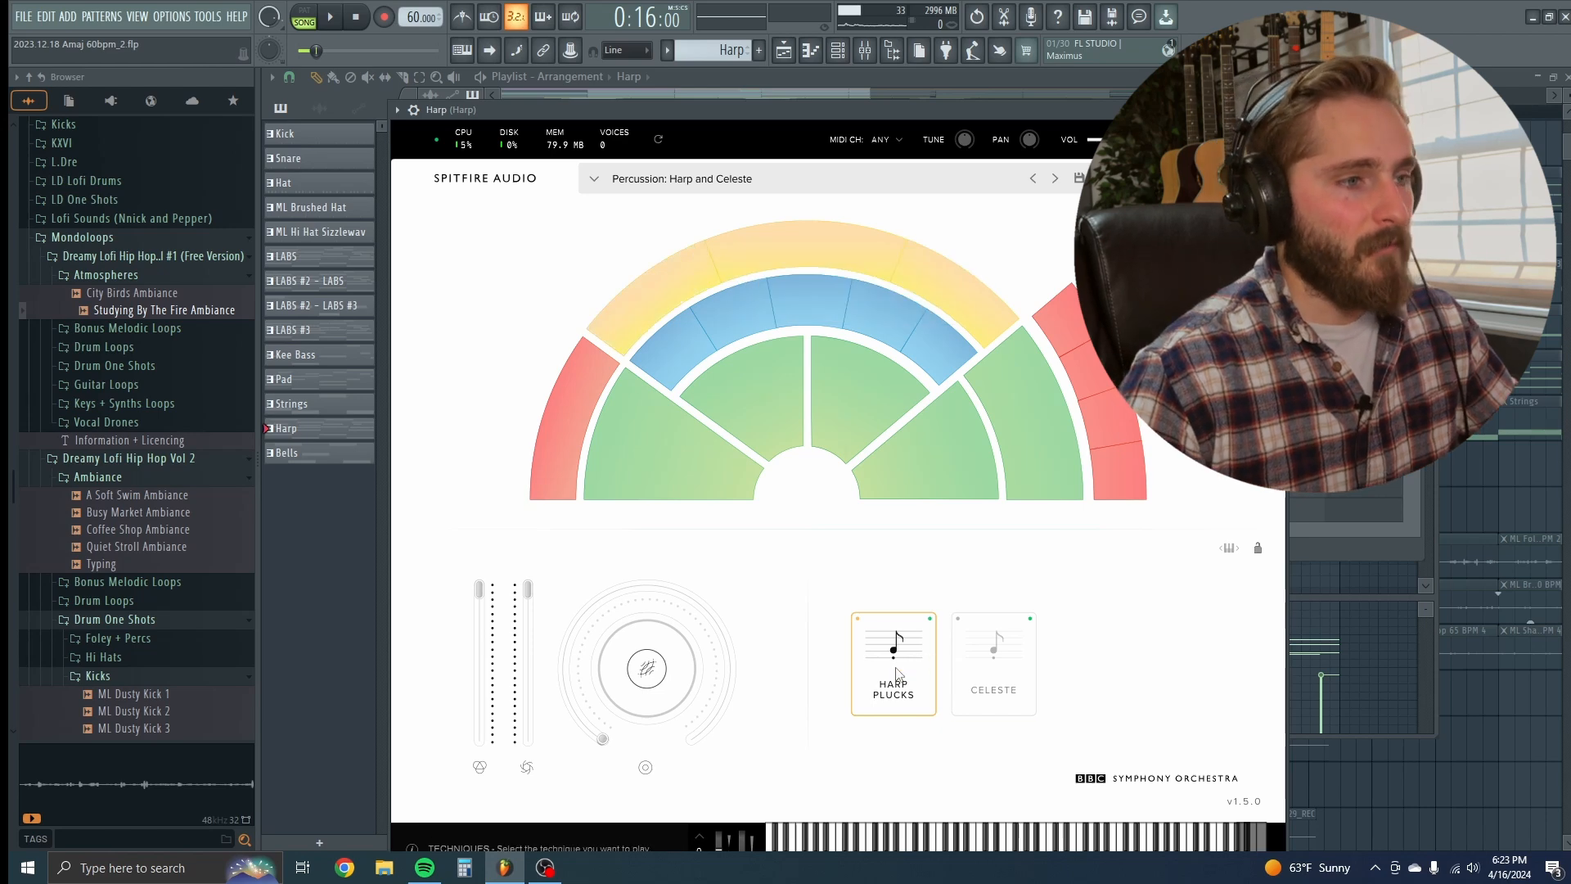
left_click_drag(943, 846, 1103, 843)
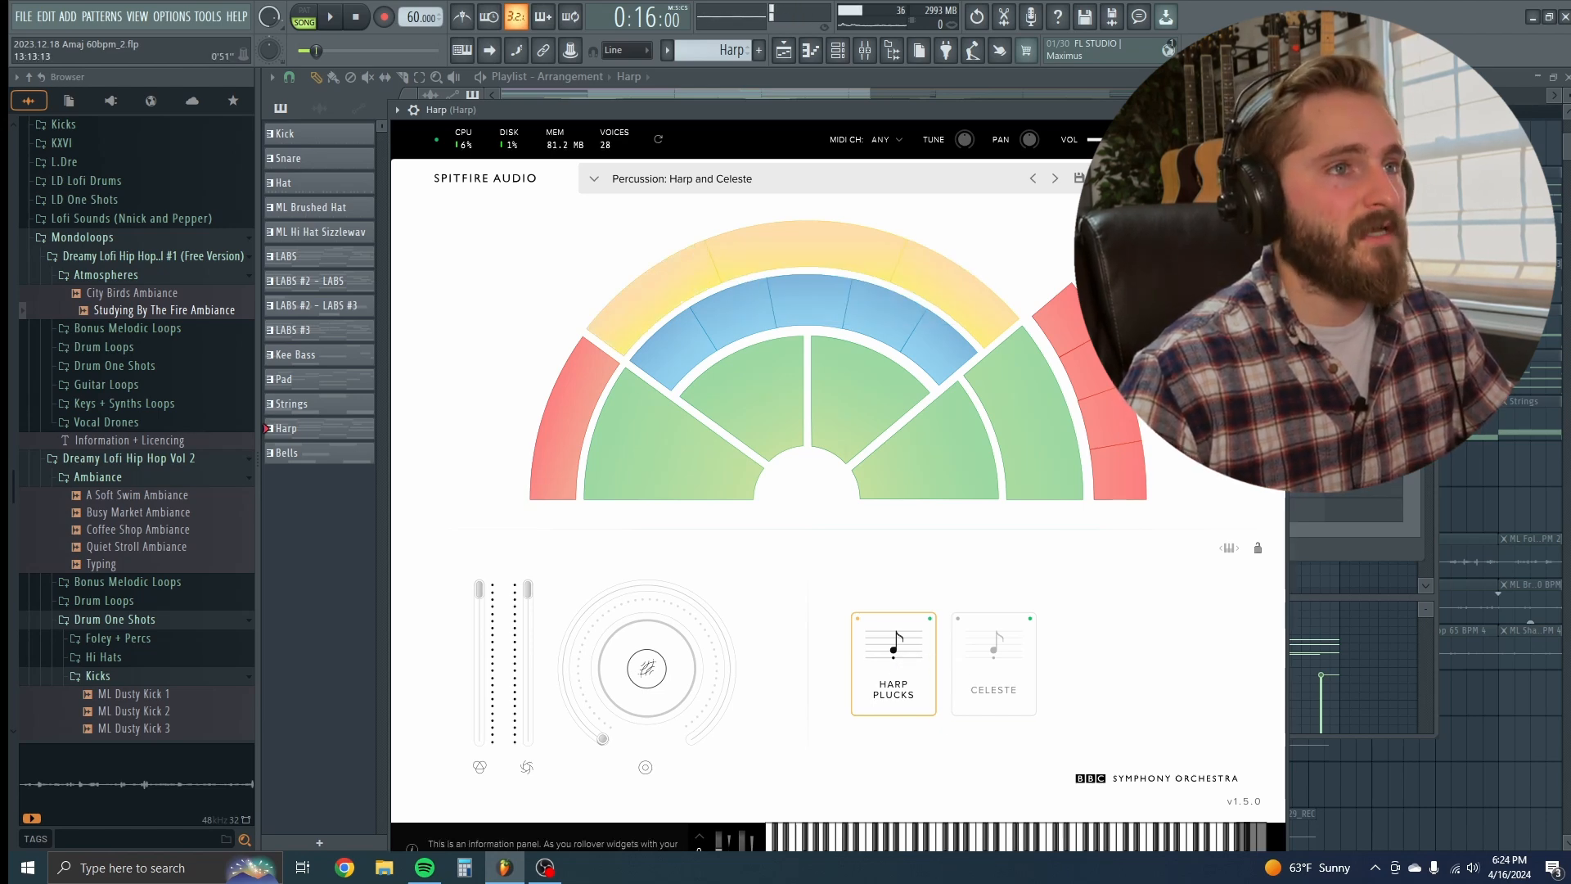
left_click(1276, 110)
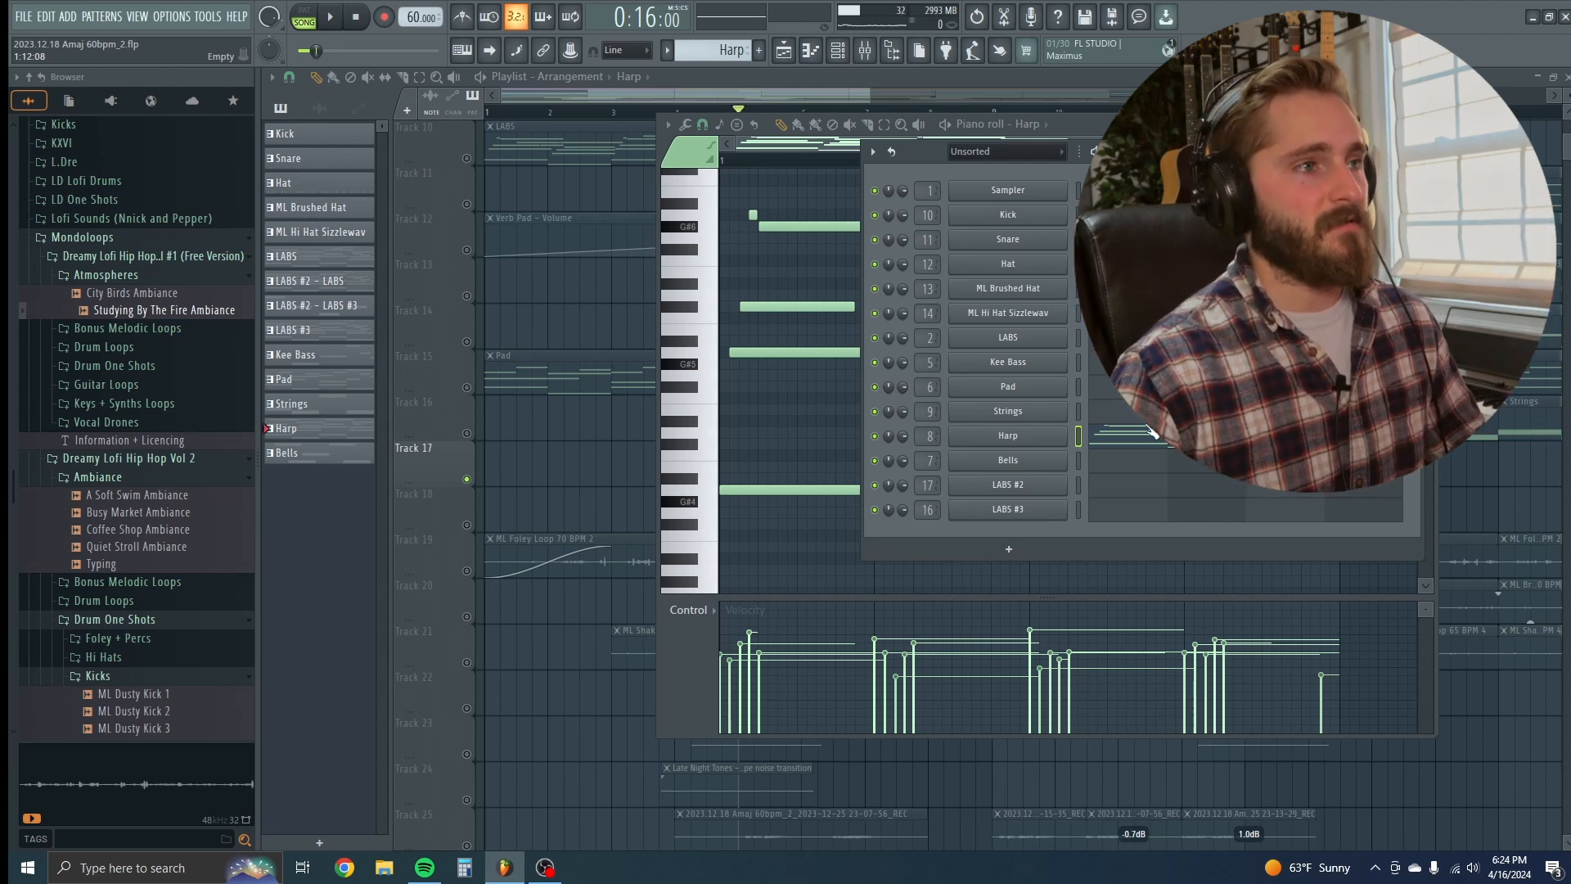
left_click(1432, 78)
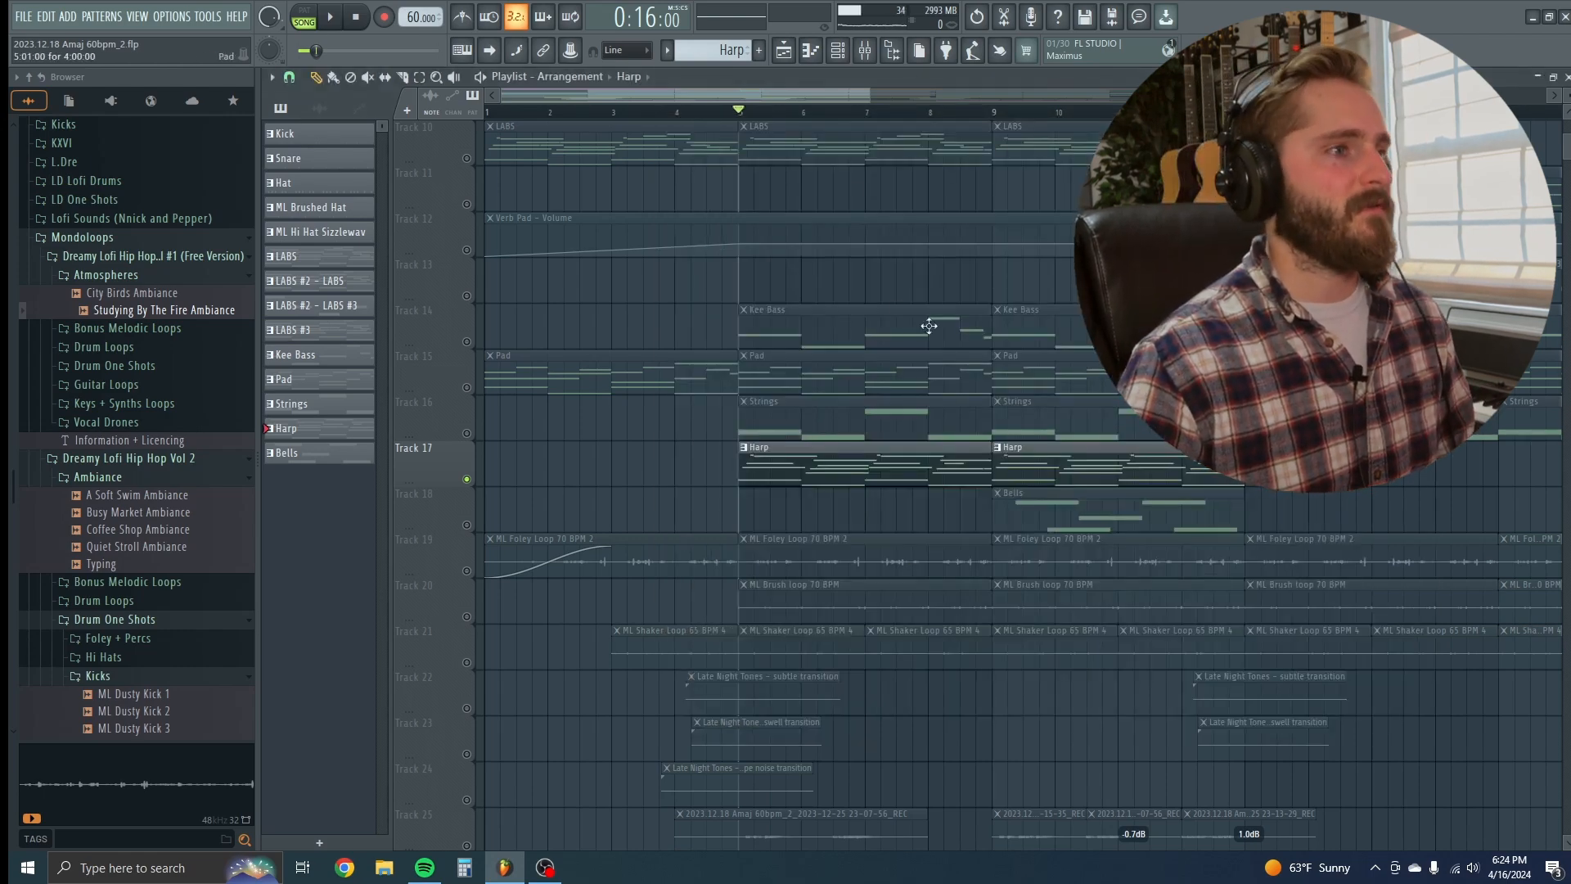
Step: Activate the Strings, Pad, Kee Bass, LABS and Verb Pad - Volume tracks alongside the soloed Harp track
scroll(526, 466, "up", 2)
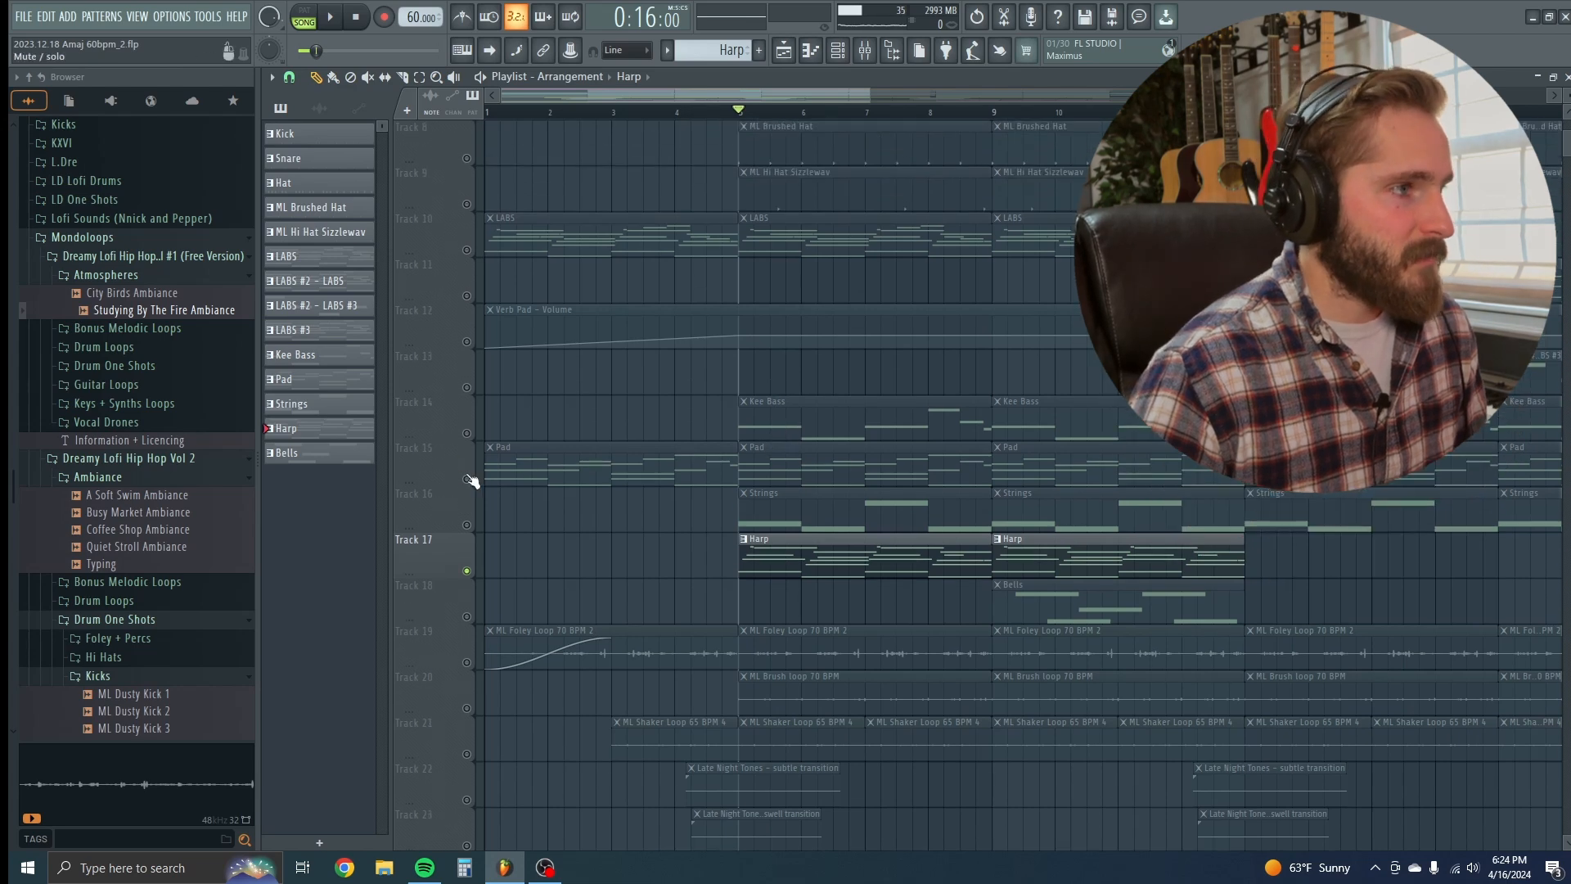
left_click(467, 524)
left_click(466, 432)
scroll(471, 401, "up", 1)
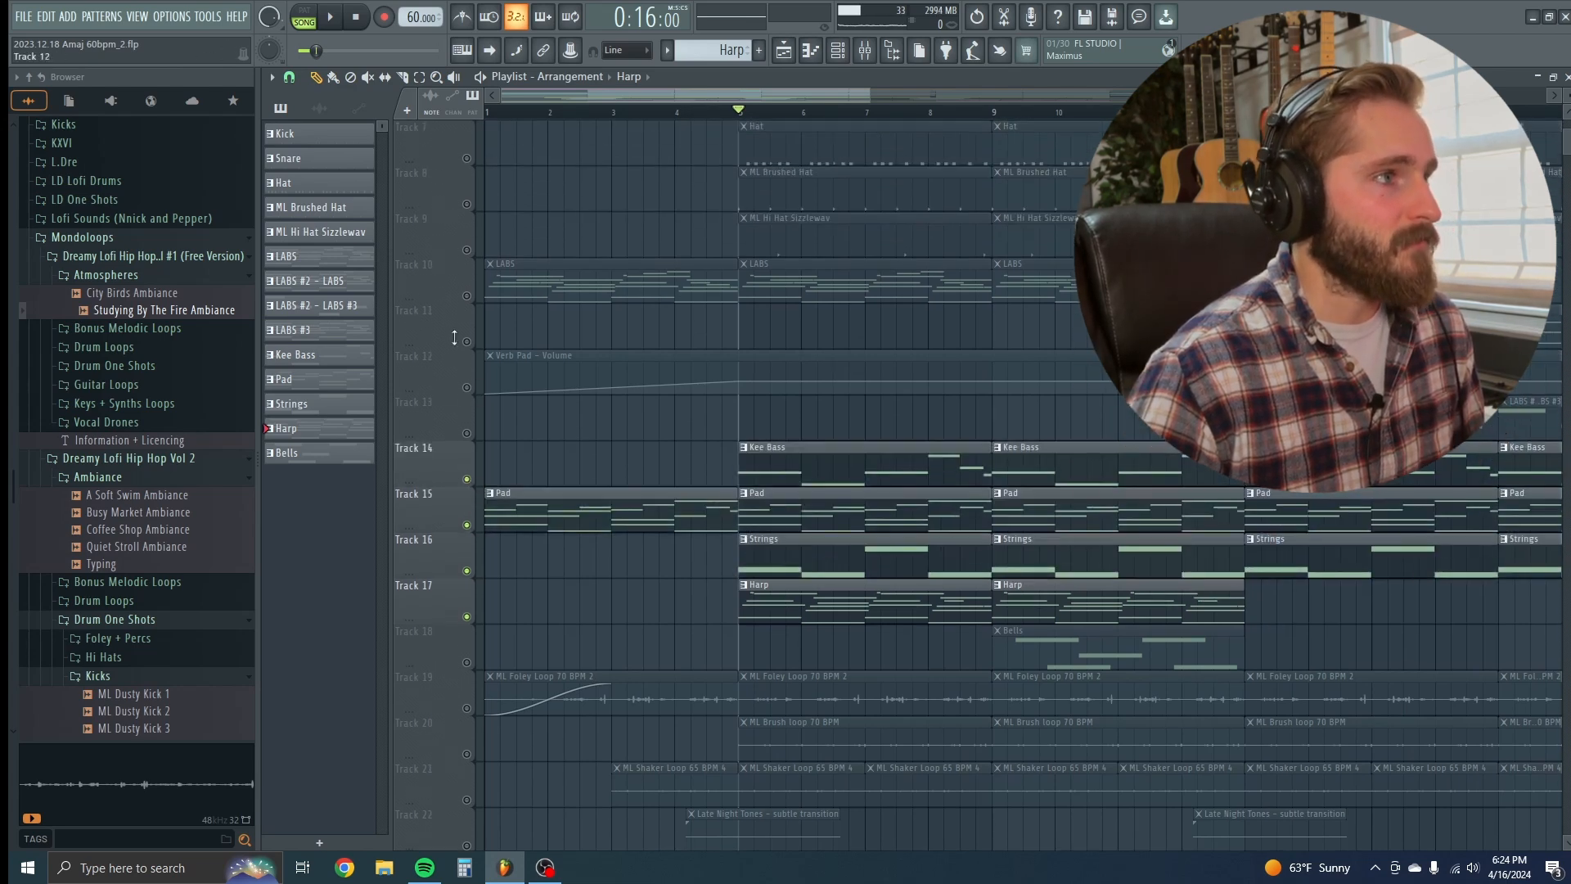
left_click(466, 296)
left_click(467, 387)
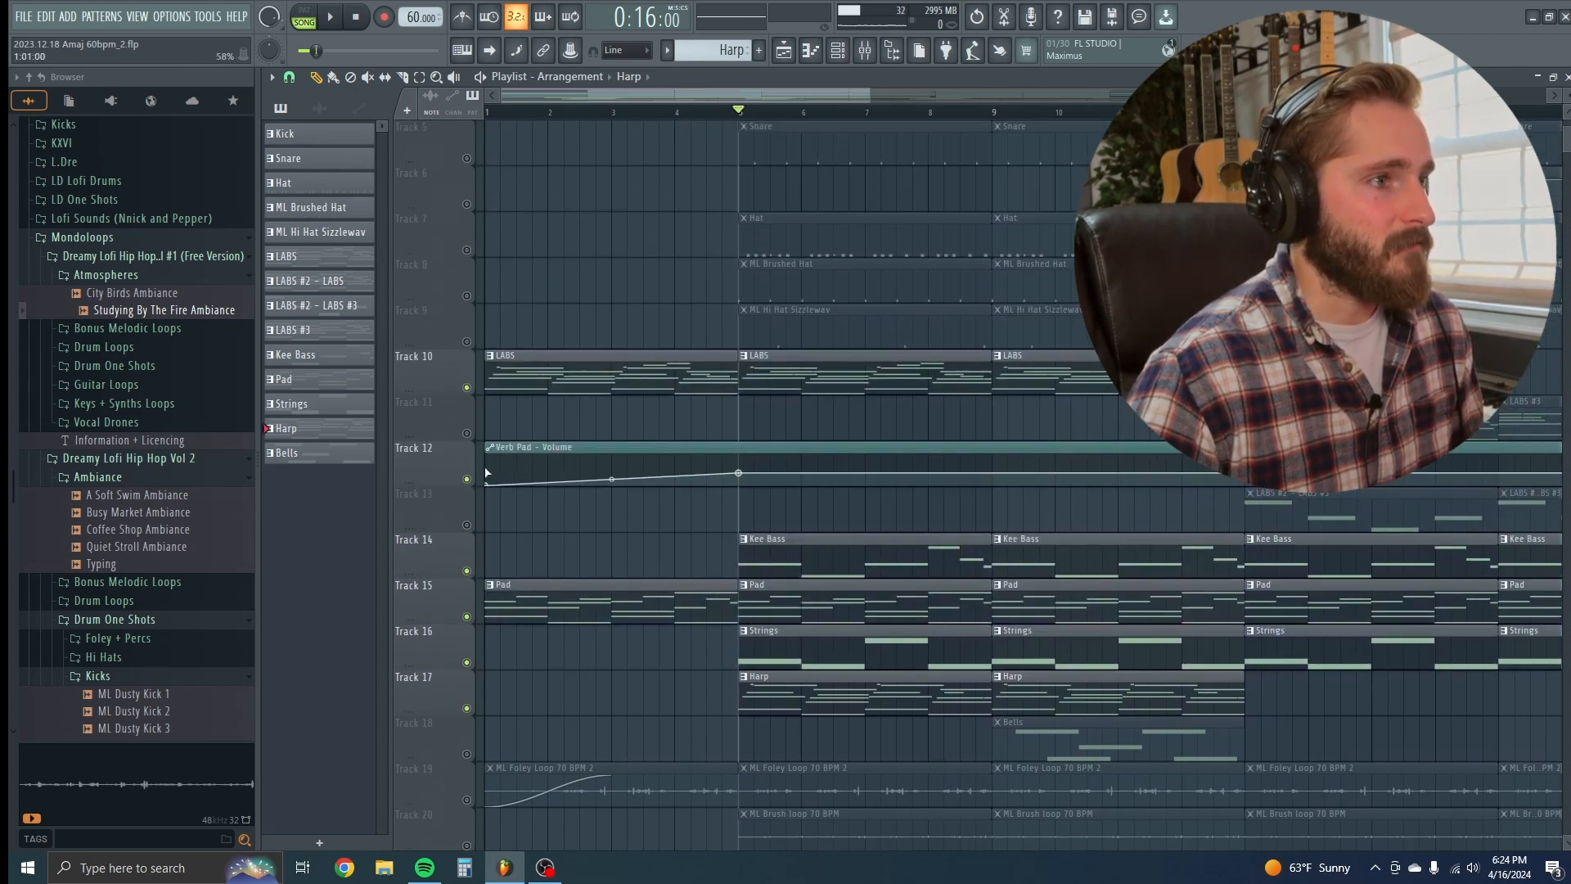
Step: Play the active melodic tracks together, enable the Bells track on Track 18 and replay from bar 9 with it included
double_click(565, 536)
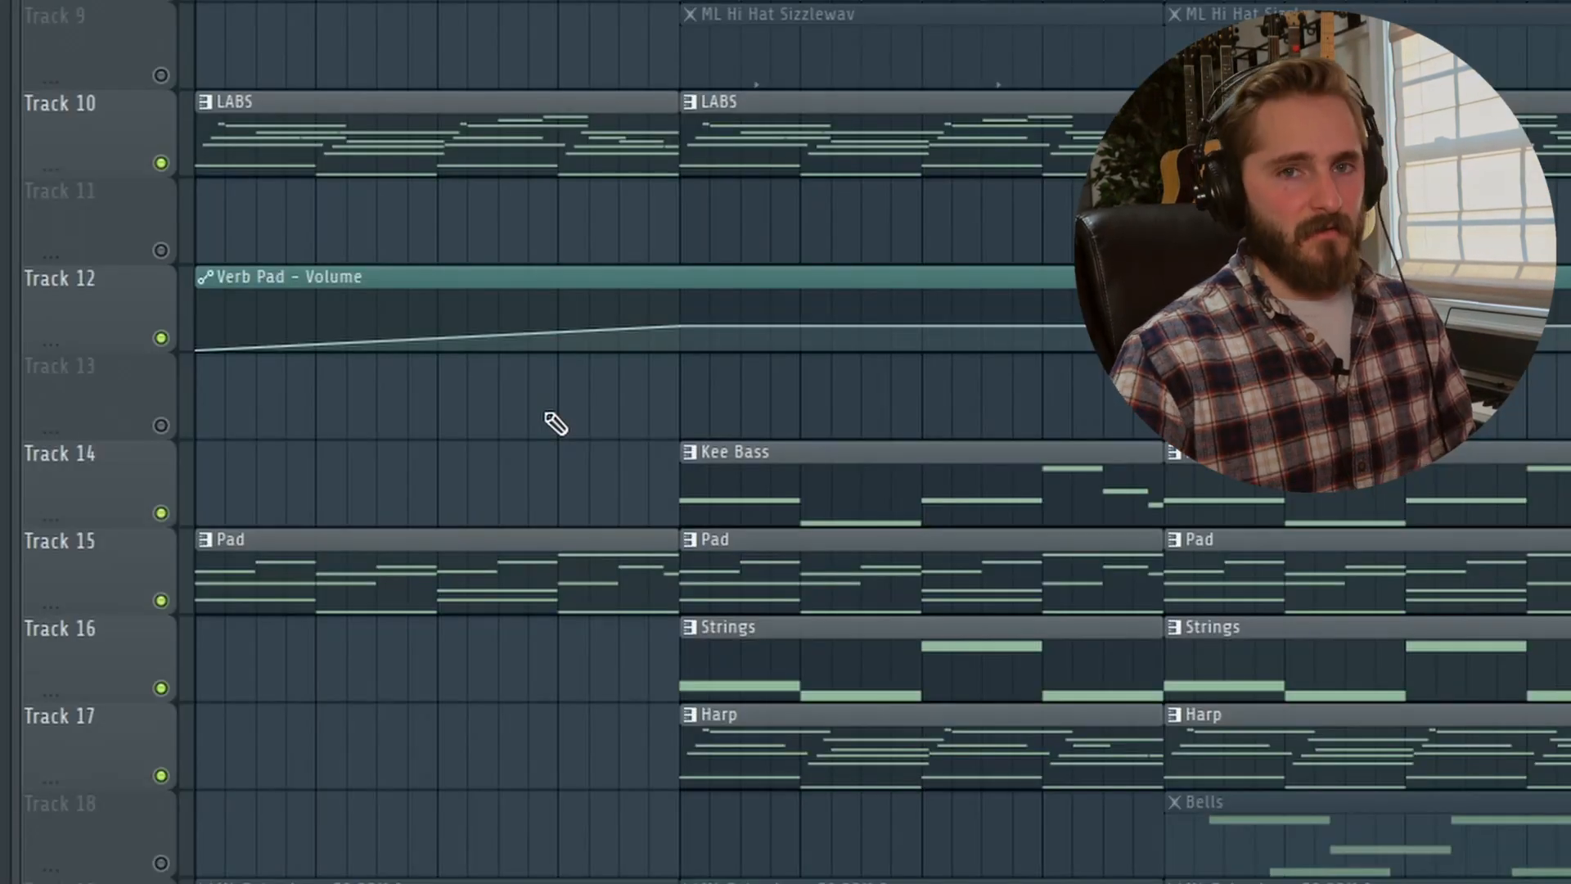
key("space")
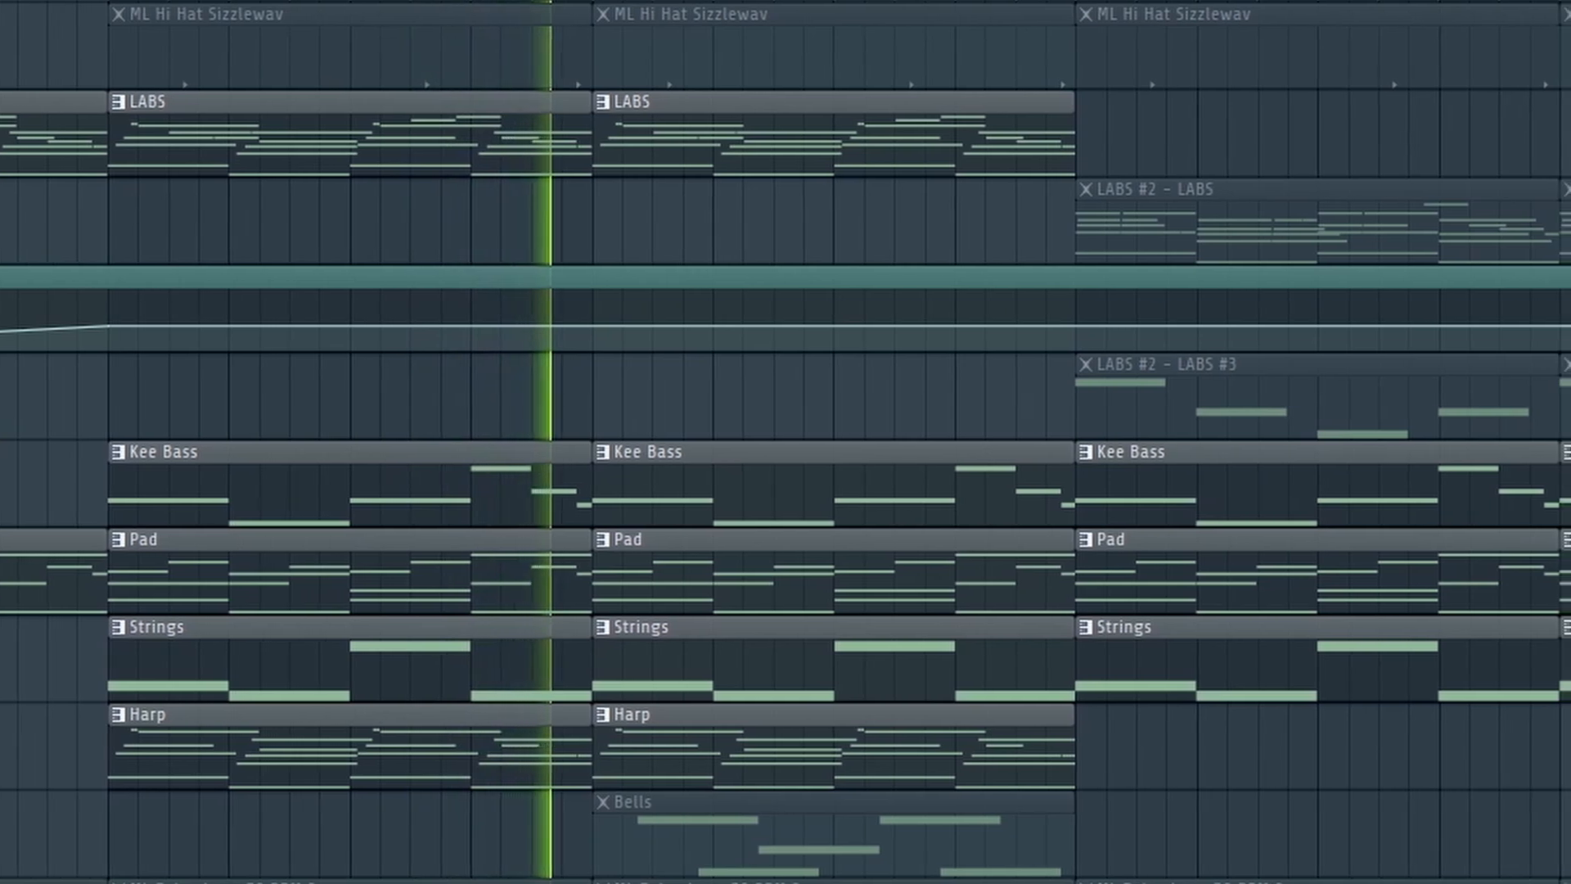
key("space")
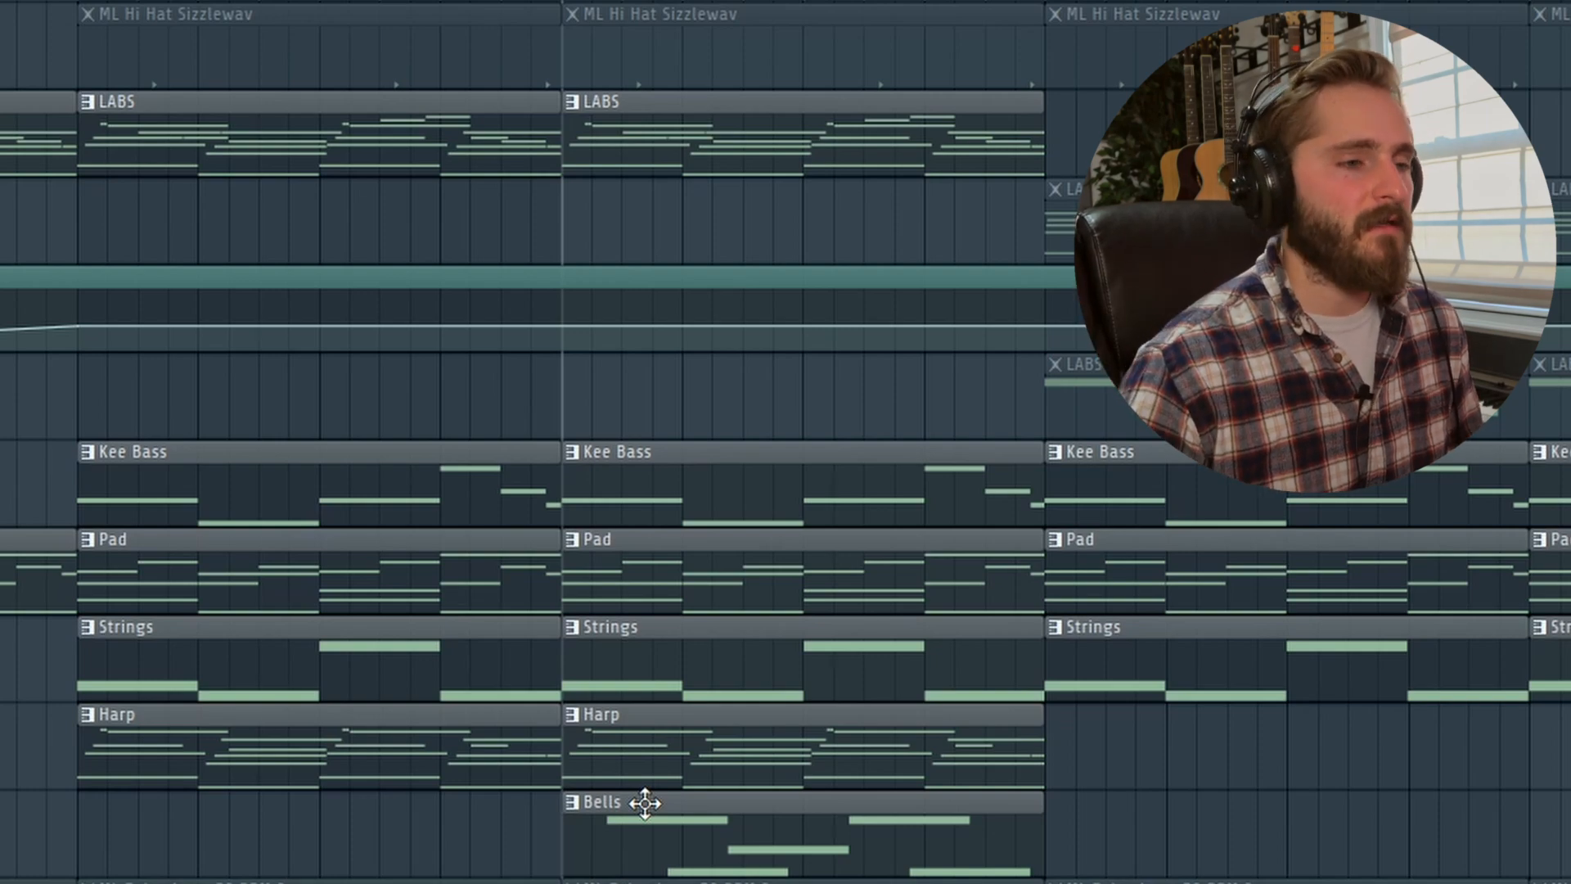
key("space")
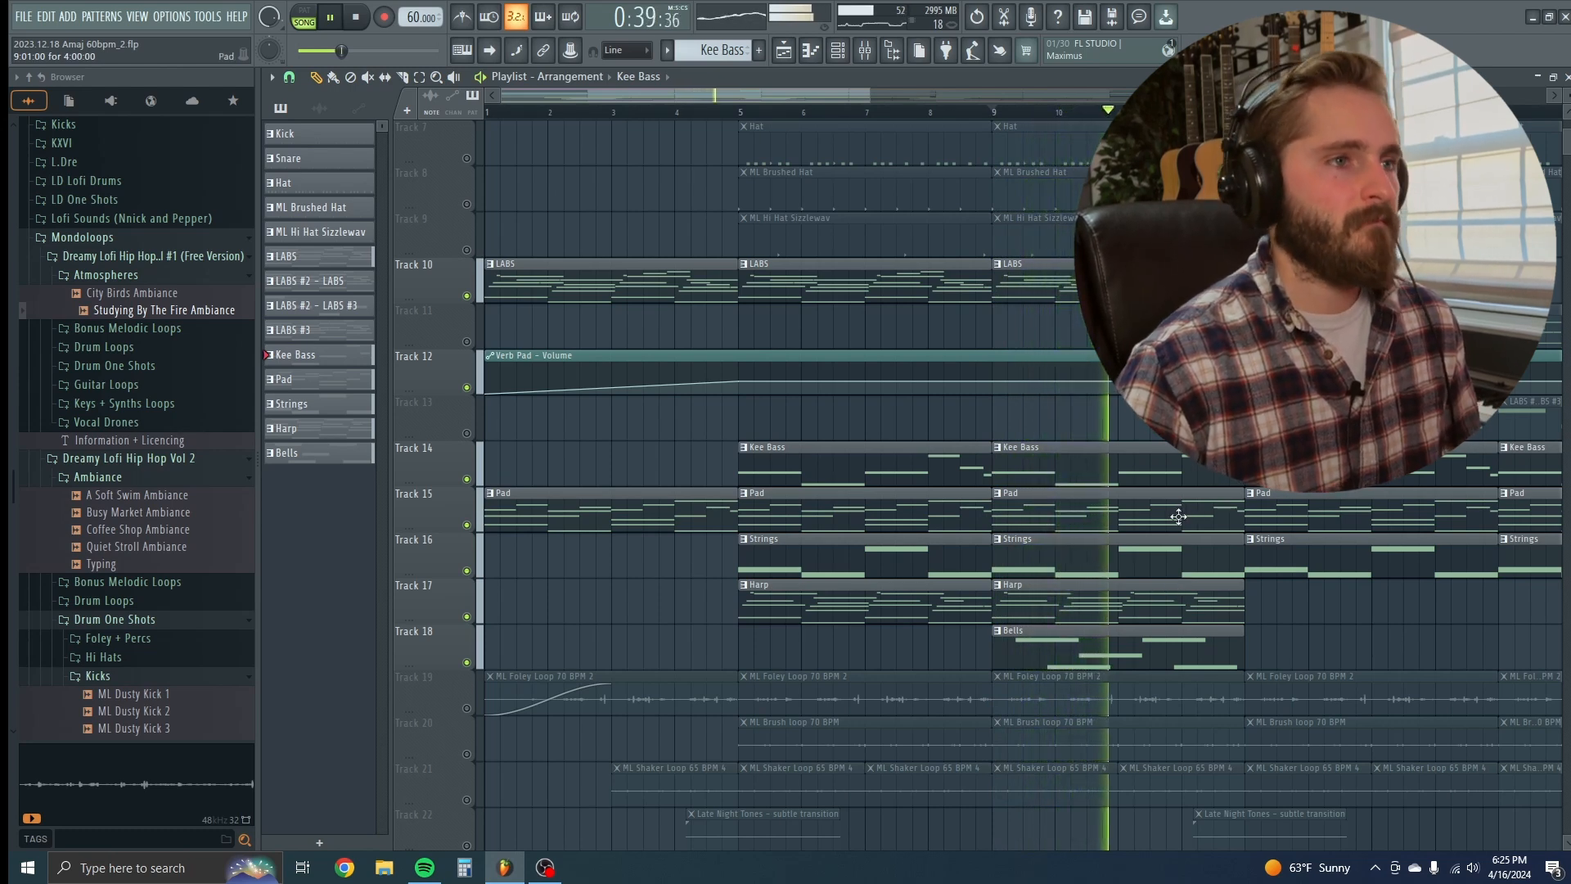
key("space")
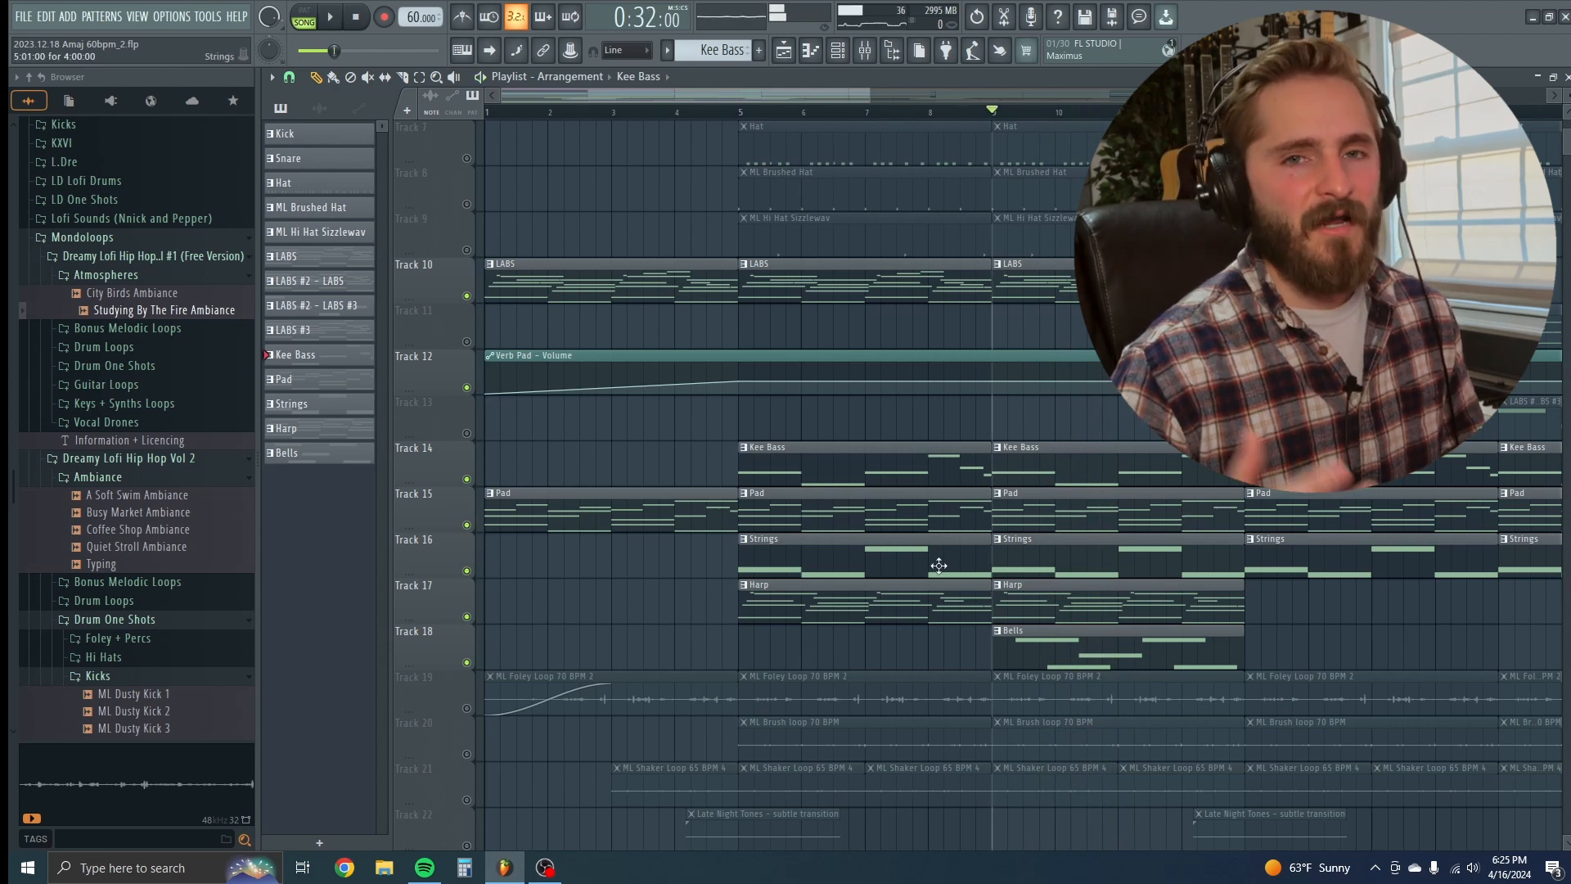
Step: Reactivate all playlist tracks and open the Kick clip at bar 9 in the piano roll
right_click(467, 662)
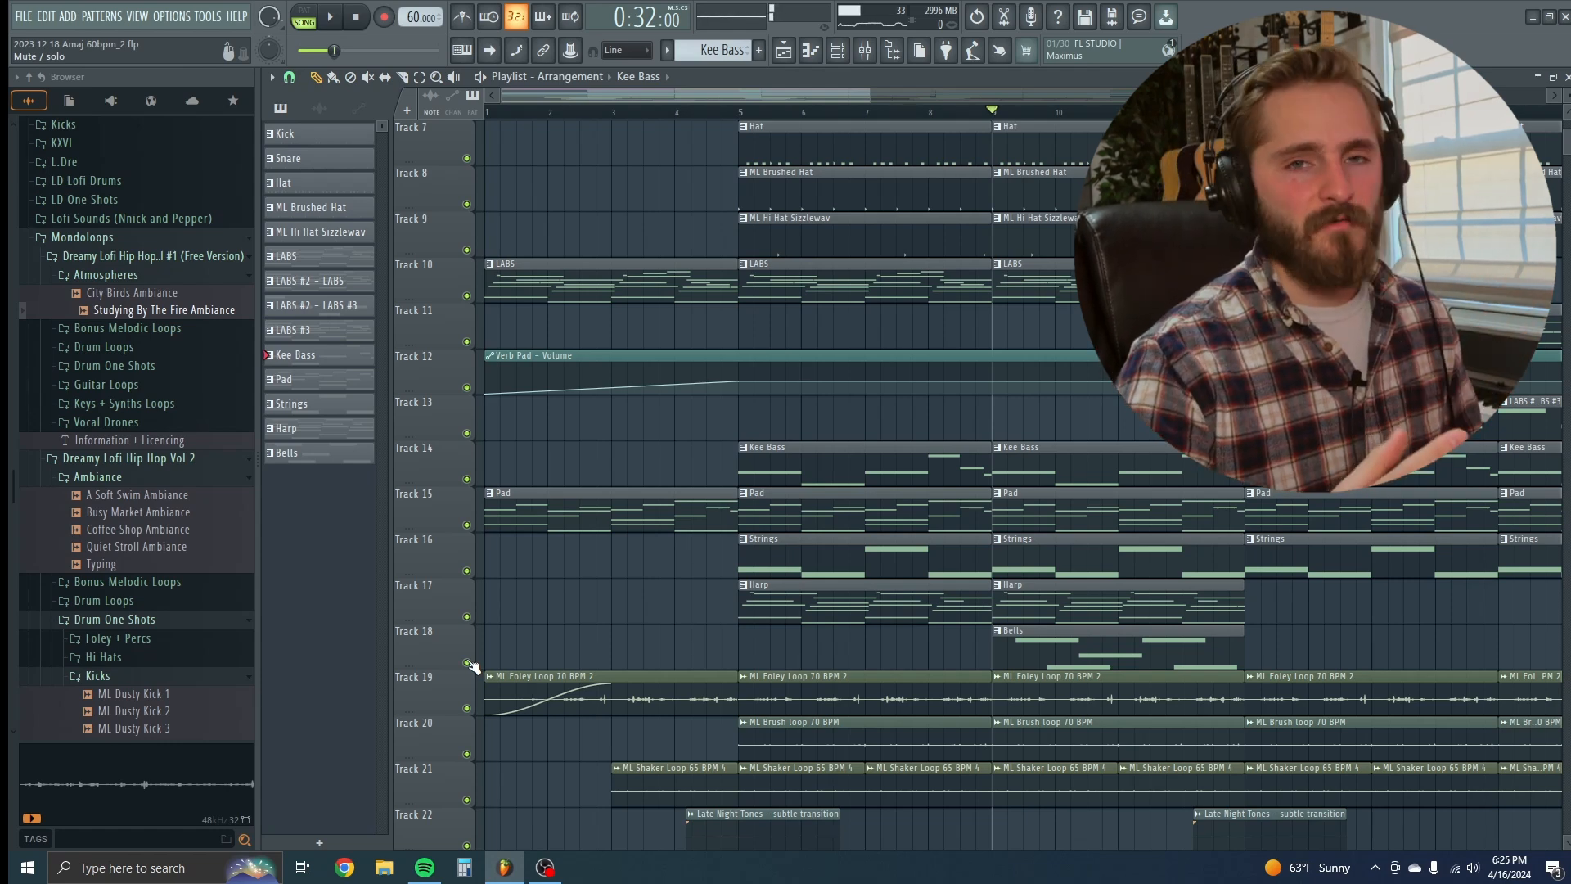
scroll(720, 463, "up", 6)
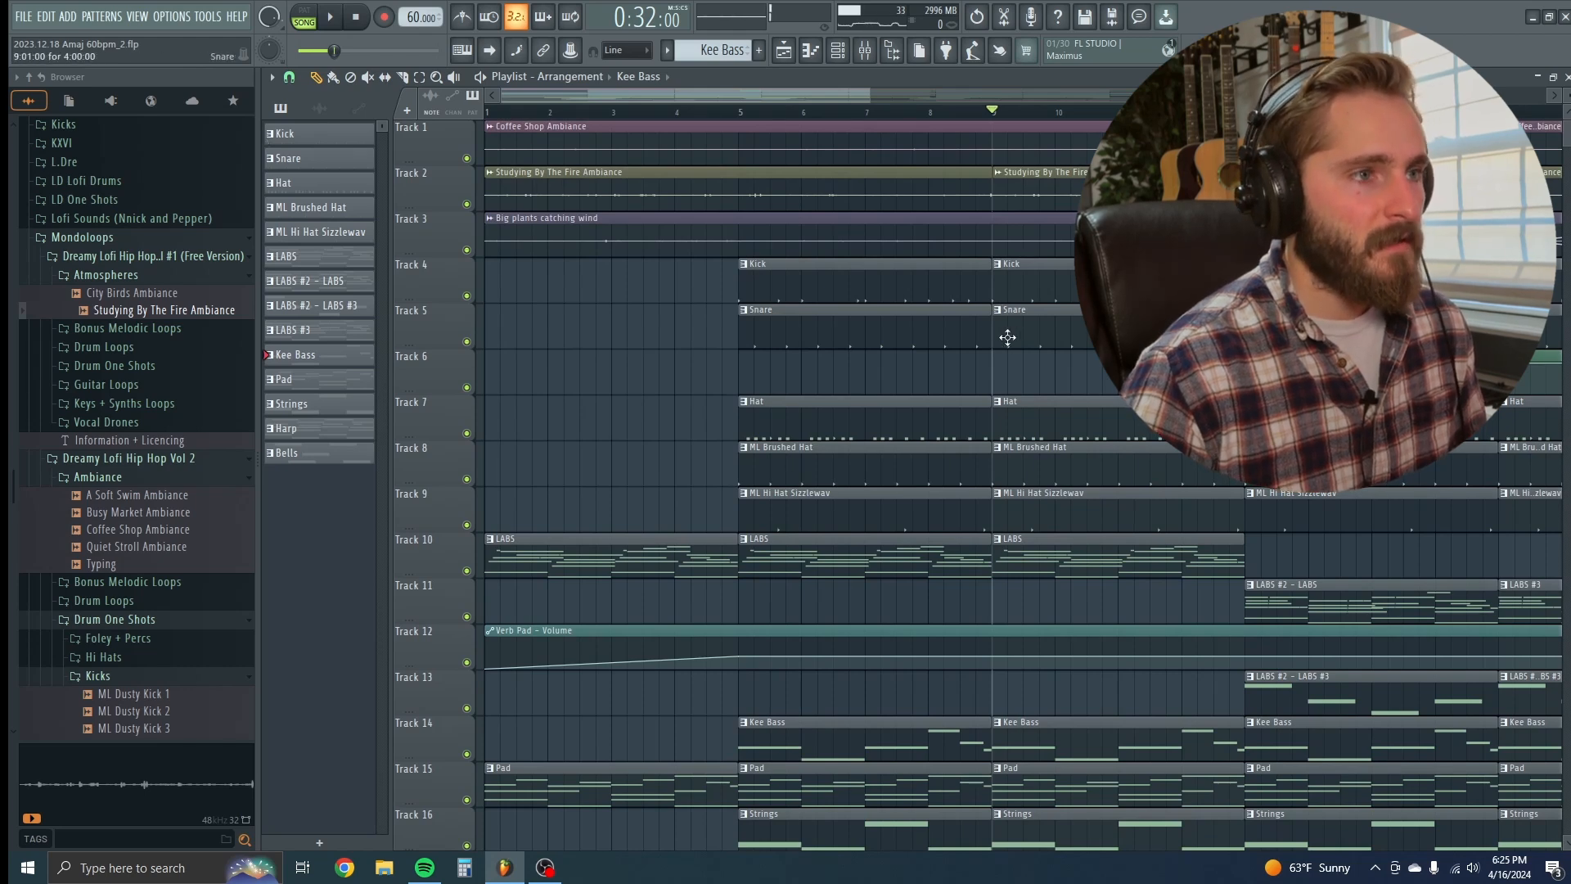
scroll(1050, 316, "down", 1)
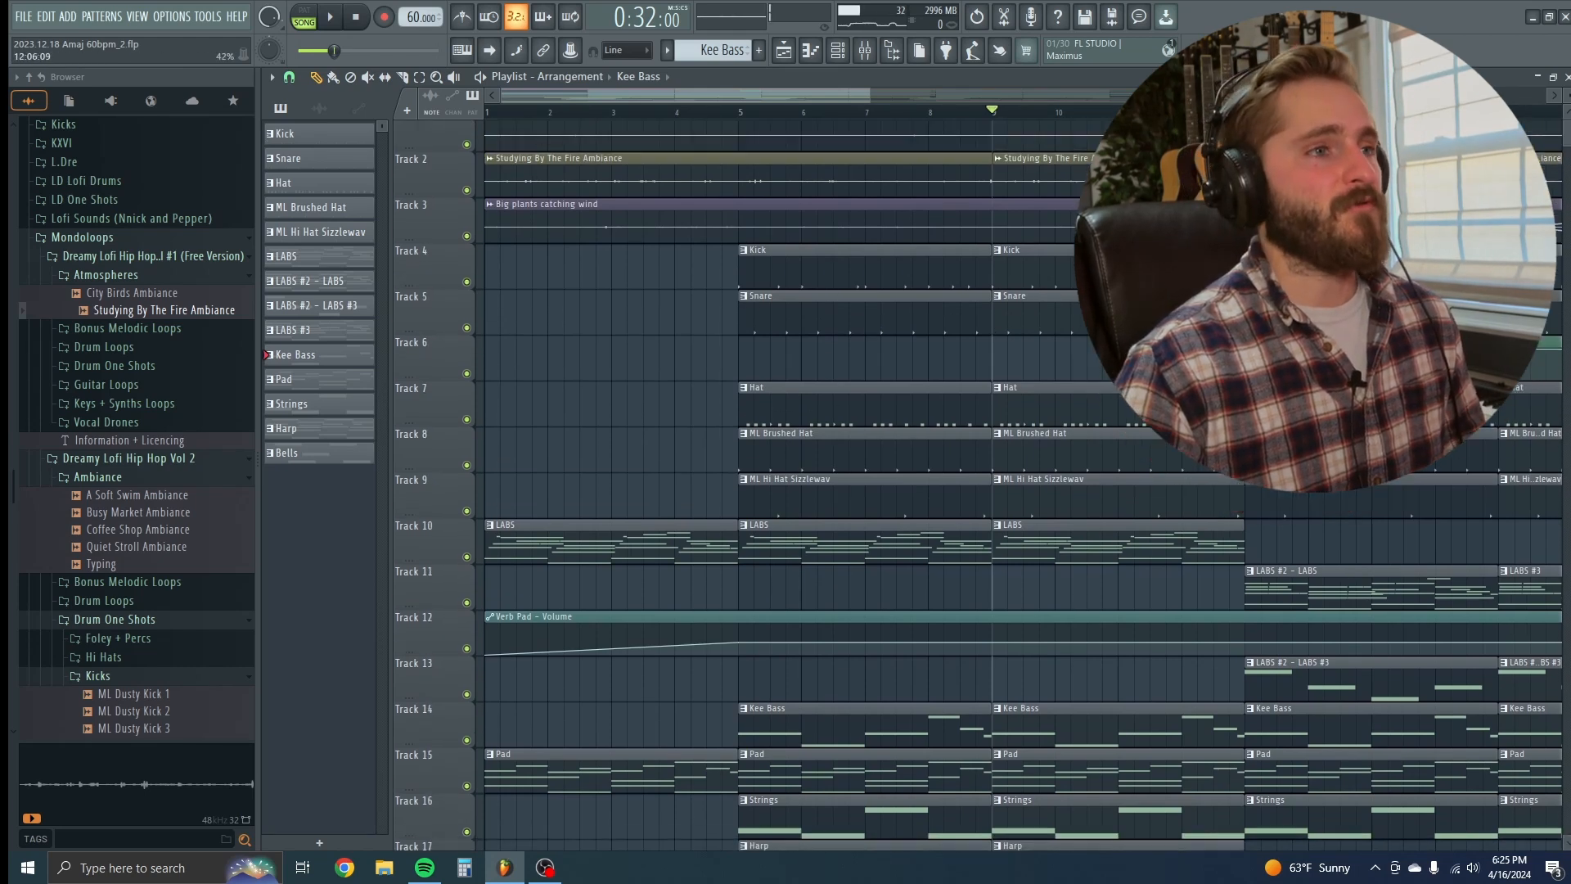
scroll(1050, 269, "up", 1)
double_click(1050, 267)
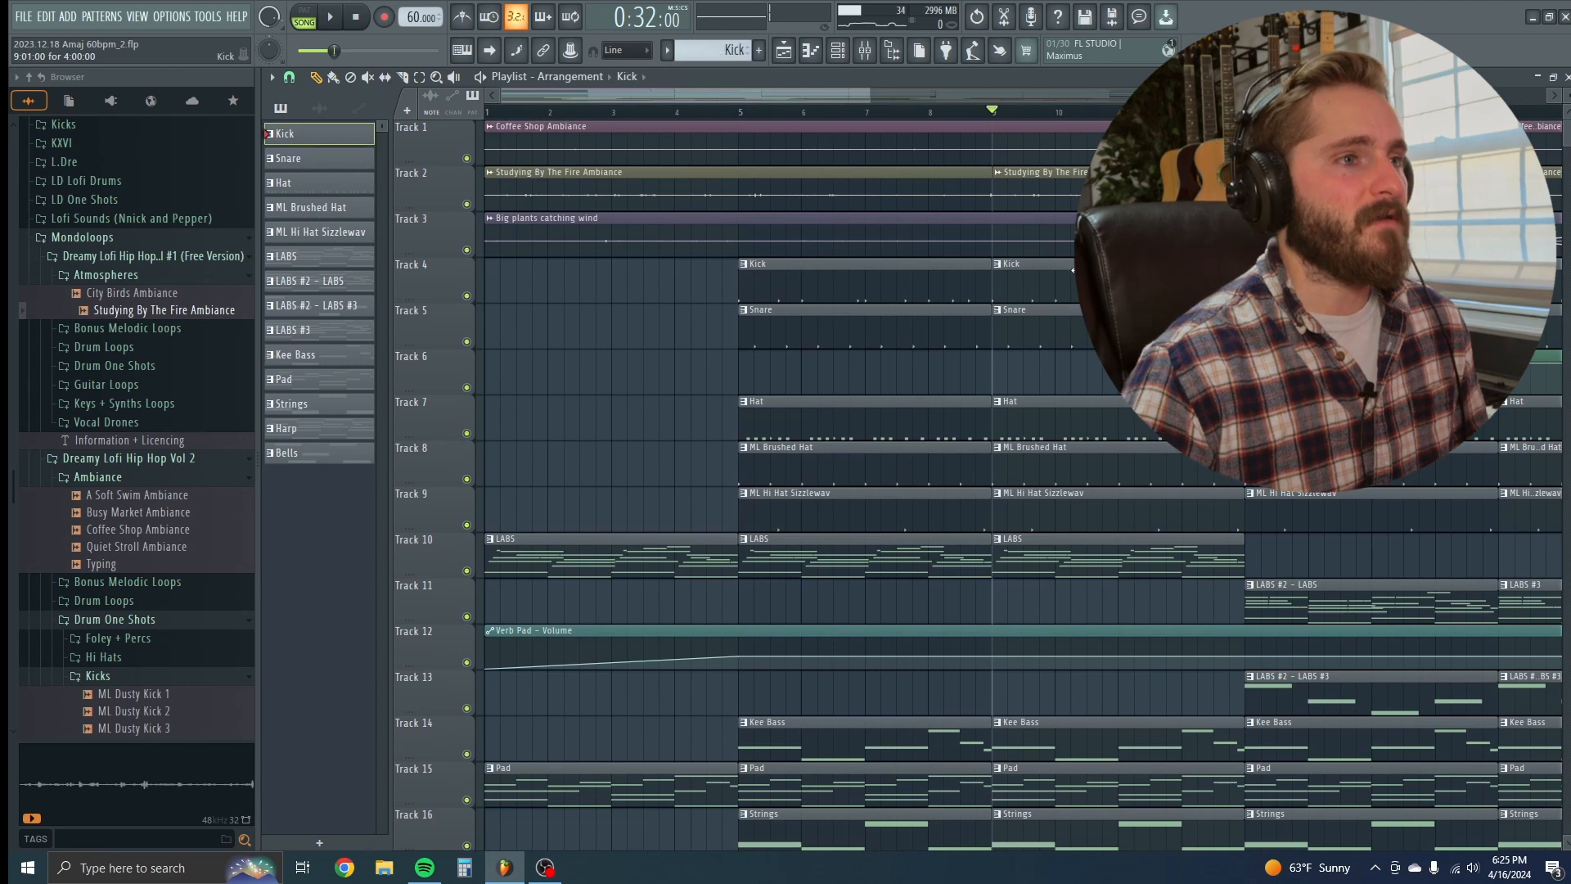
Step: Inspect the Snare channel's sampler settings from the channel rack, and close the sampler, channel rack and piano roll
left_click(837, 50)
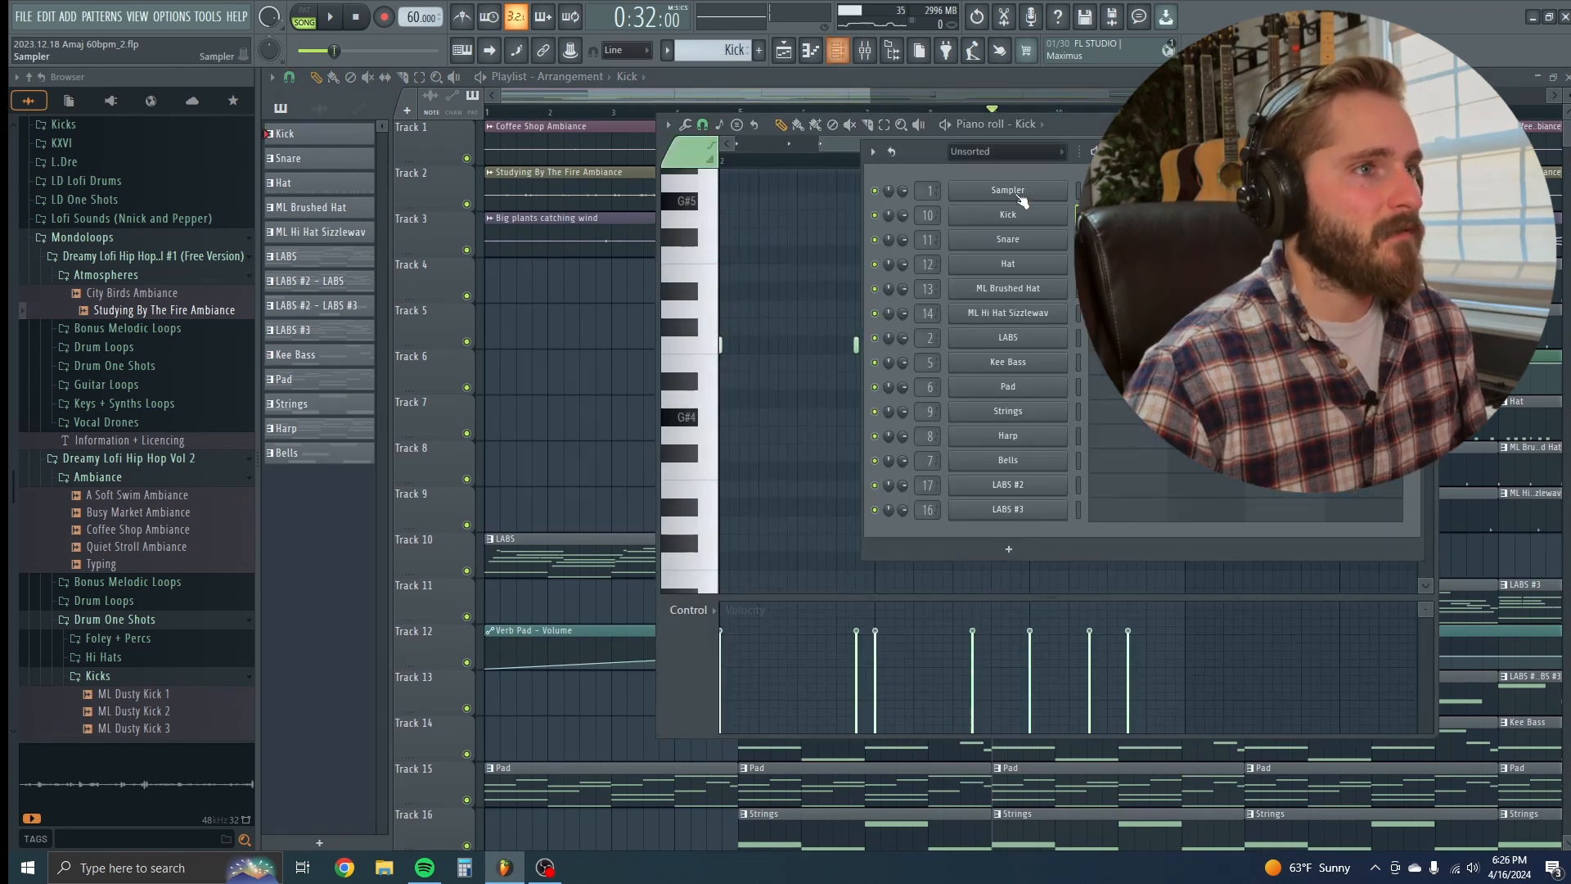
left_click(1008, 239)
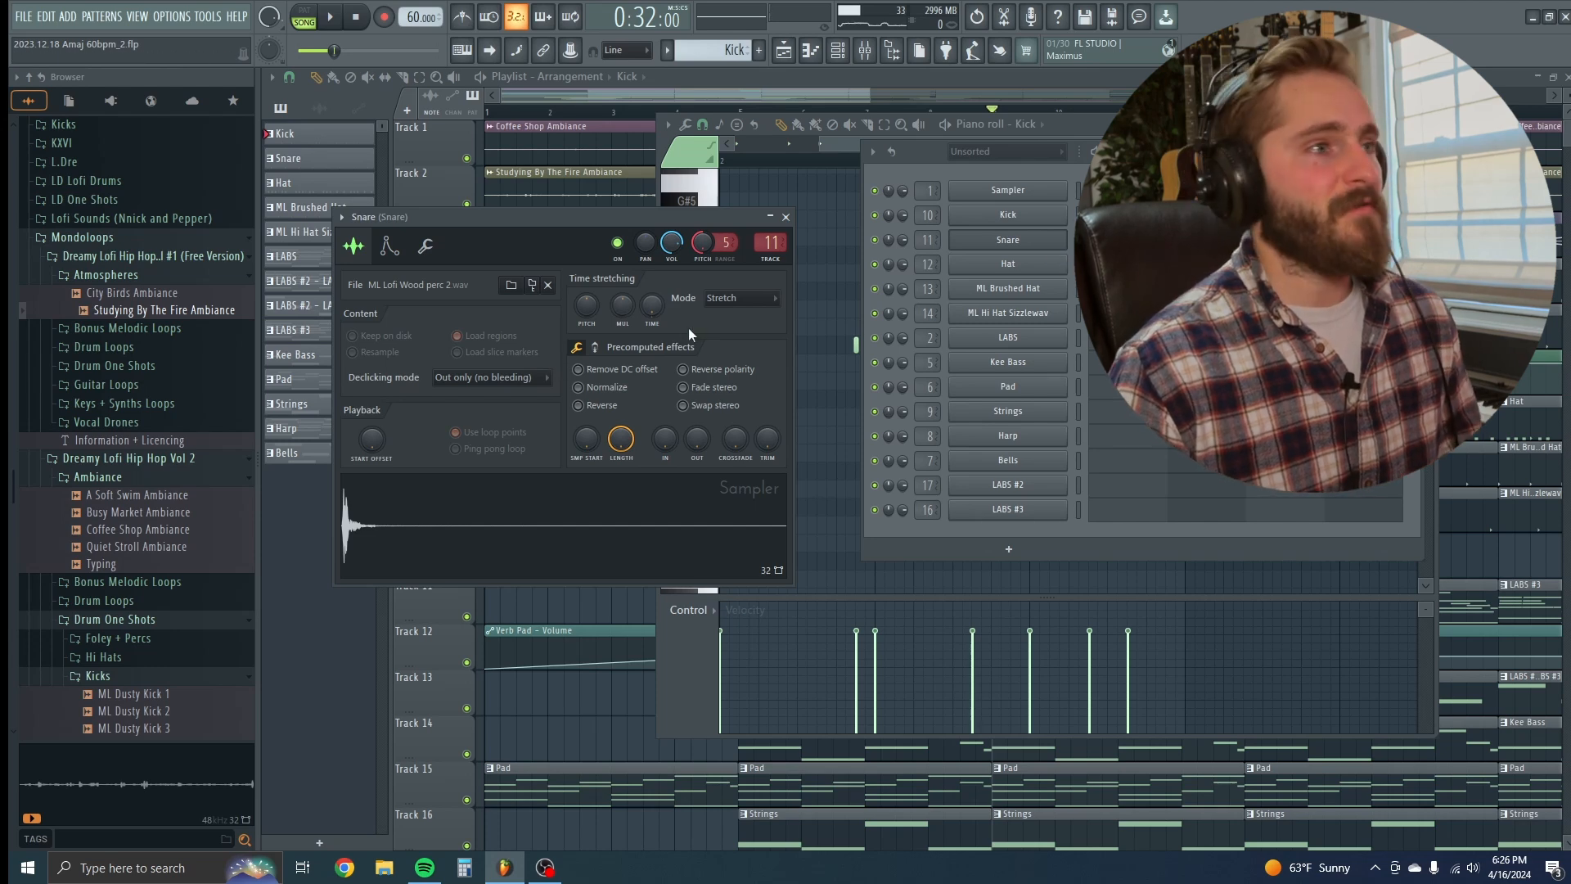
left_click(786, 217)
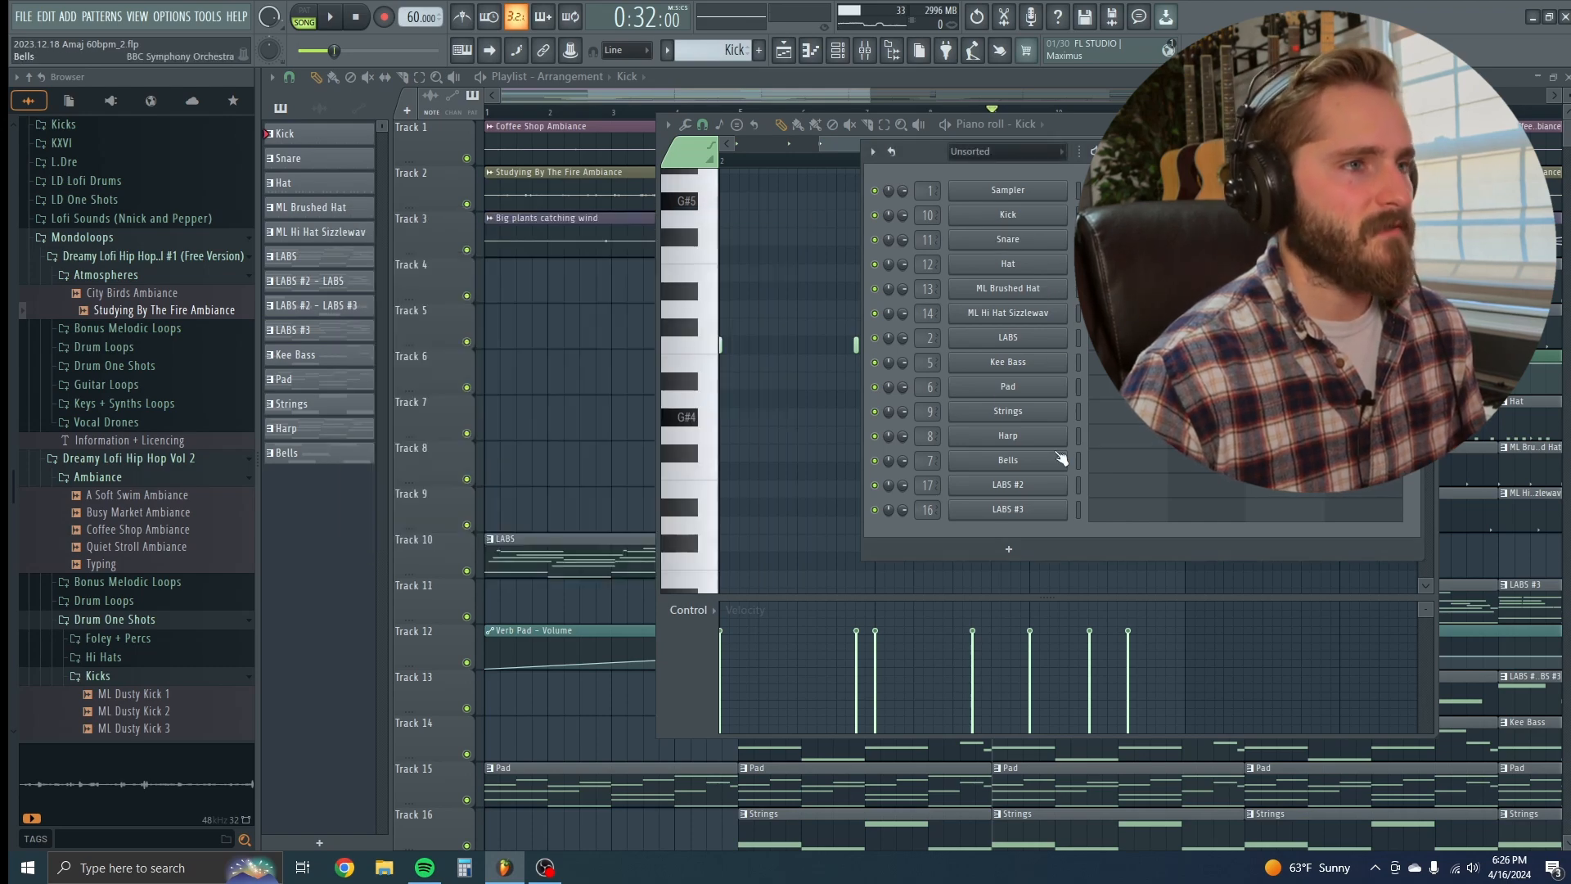
left_click(1411, 151)
left_click(1425, 125)
Step: Solo the Kick on Track 4 and activate Tracks 5 to 9 alongside it, covering the snare and hats
scroll(1122, 603, "down", 8)
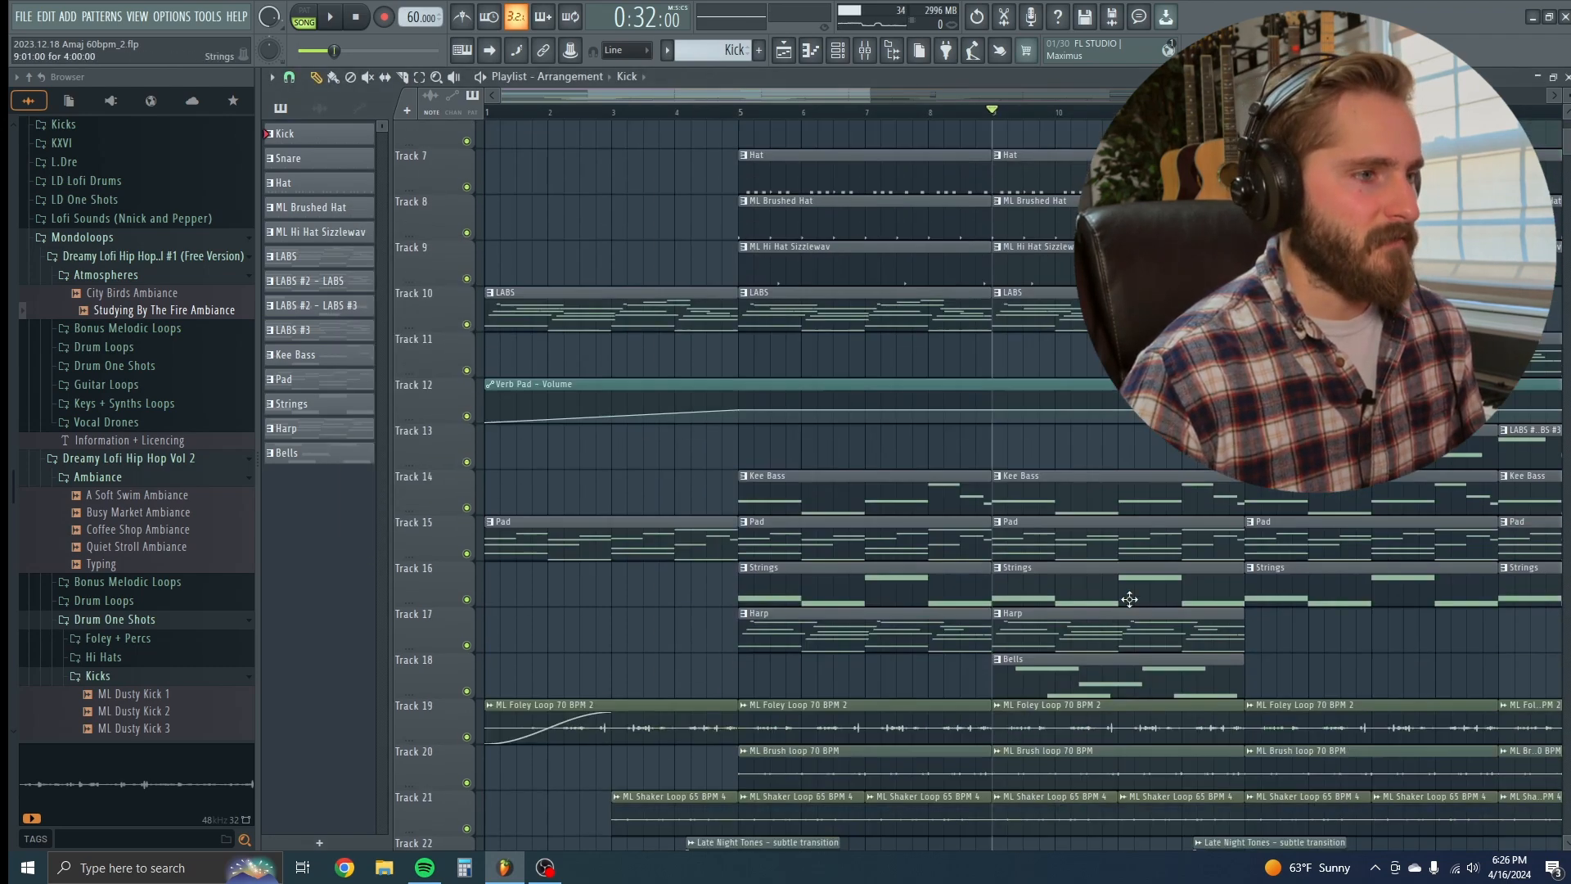
scroll(900, 499, "down", 2)
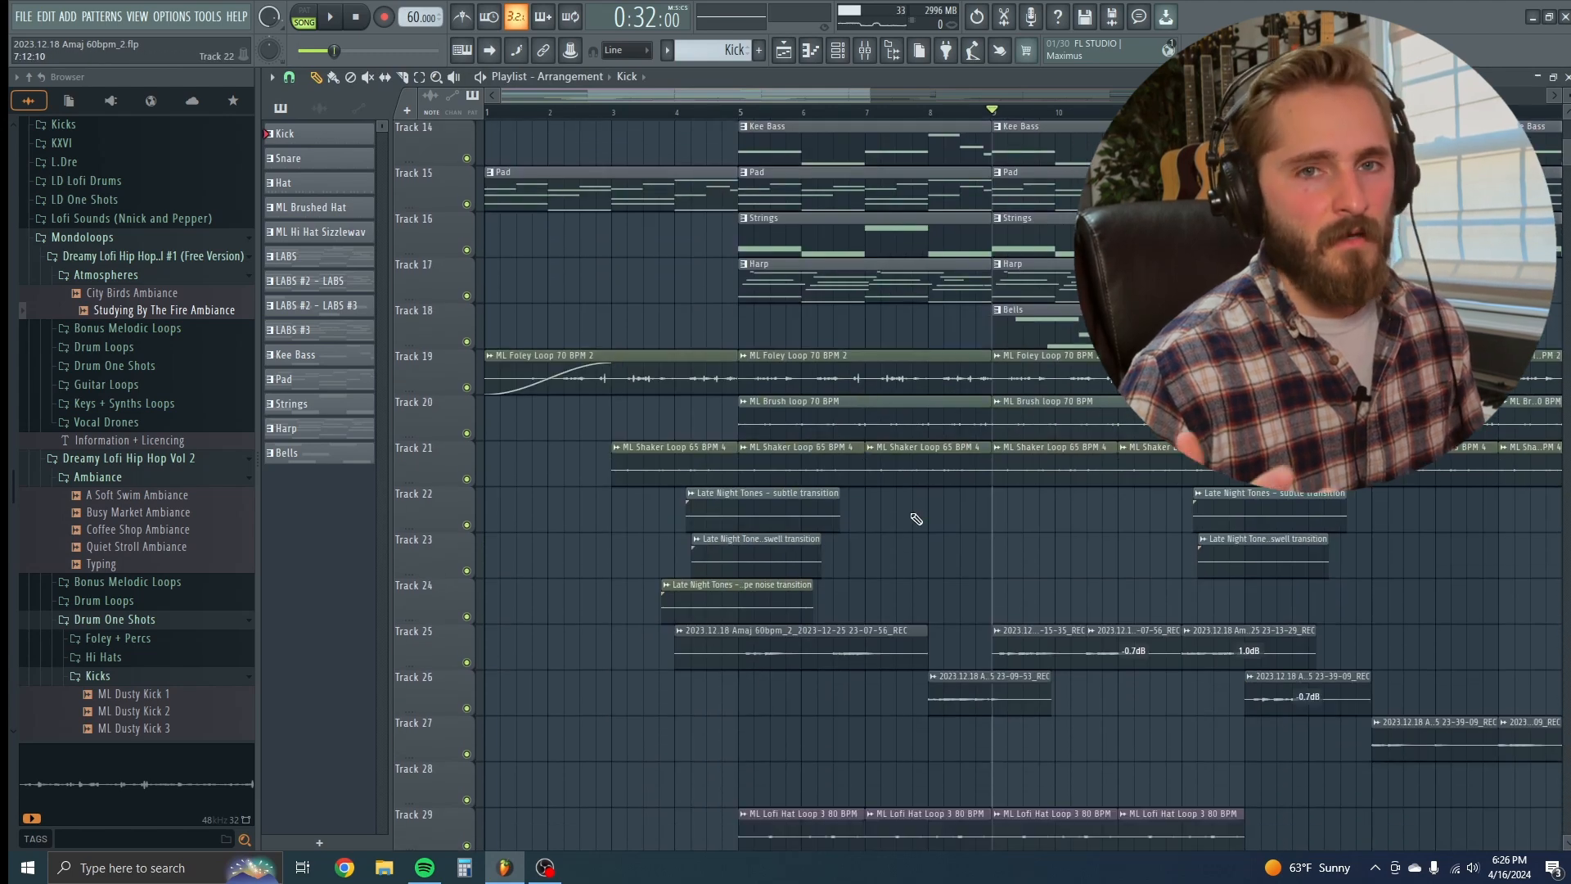
scroll(900, 556, "up", 12)
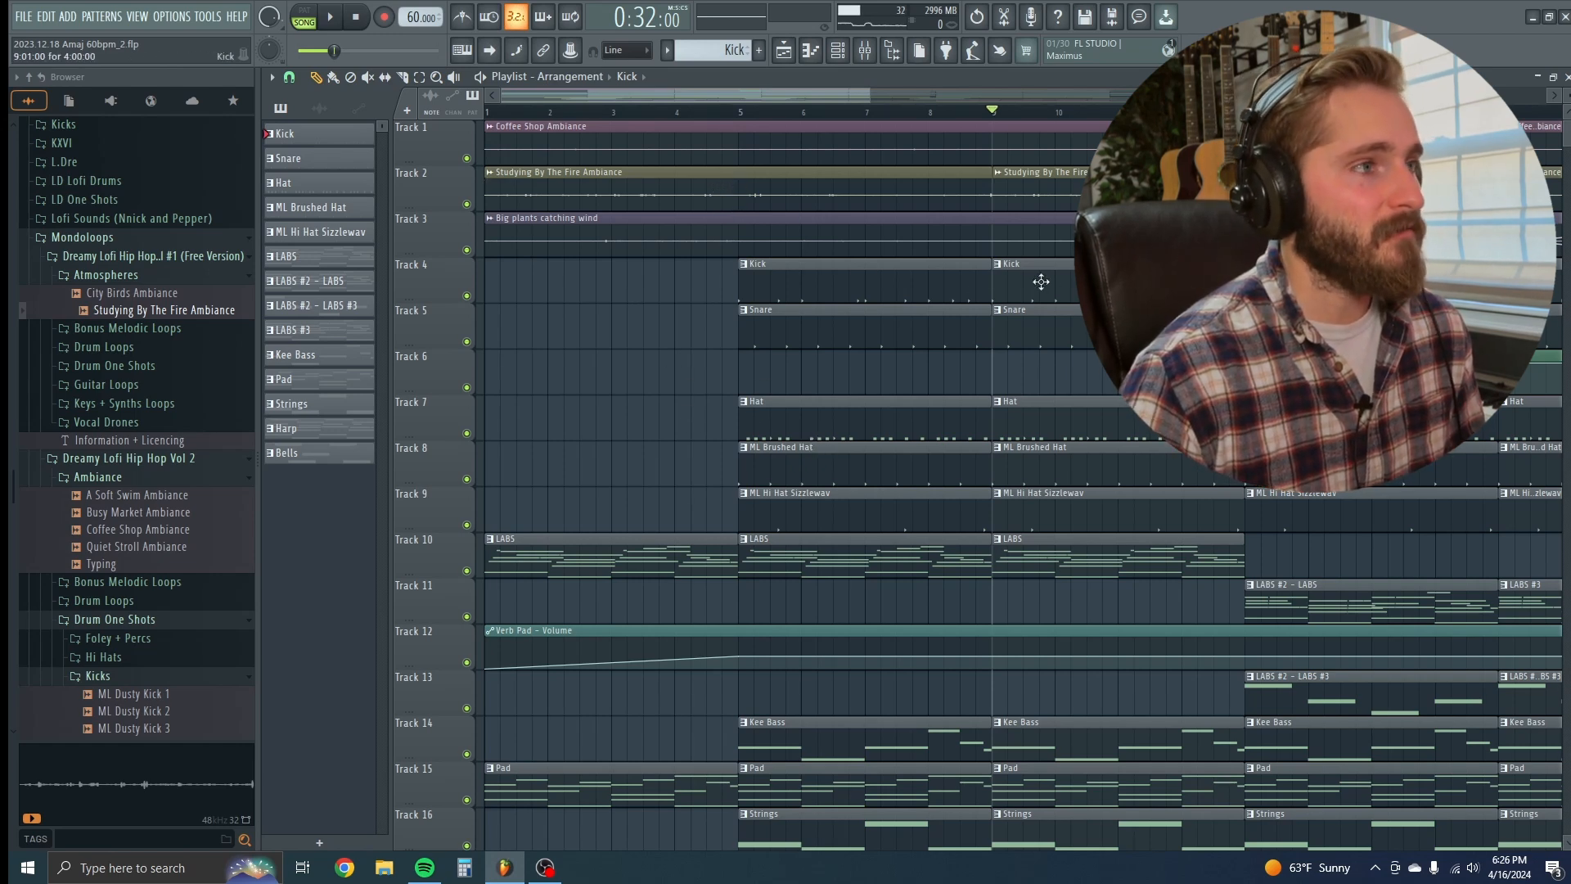
right_click(467, 296)
left_click(467, 341)
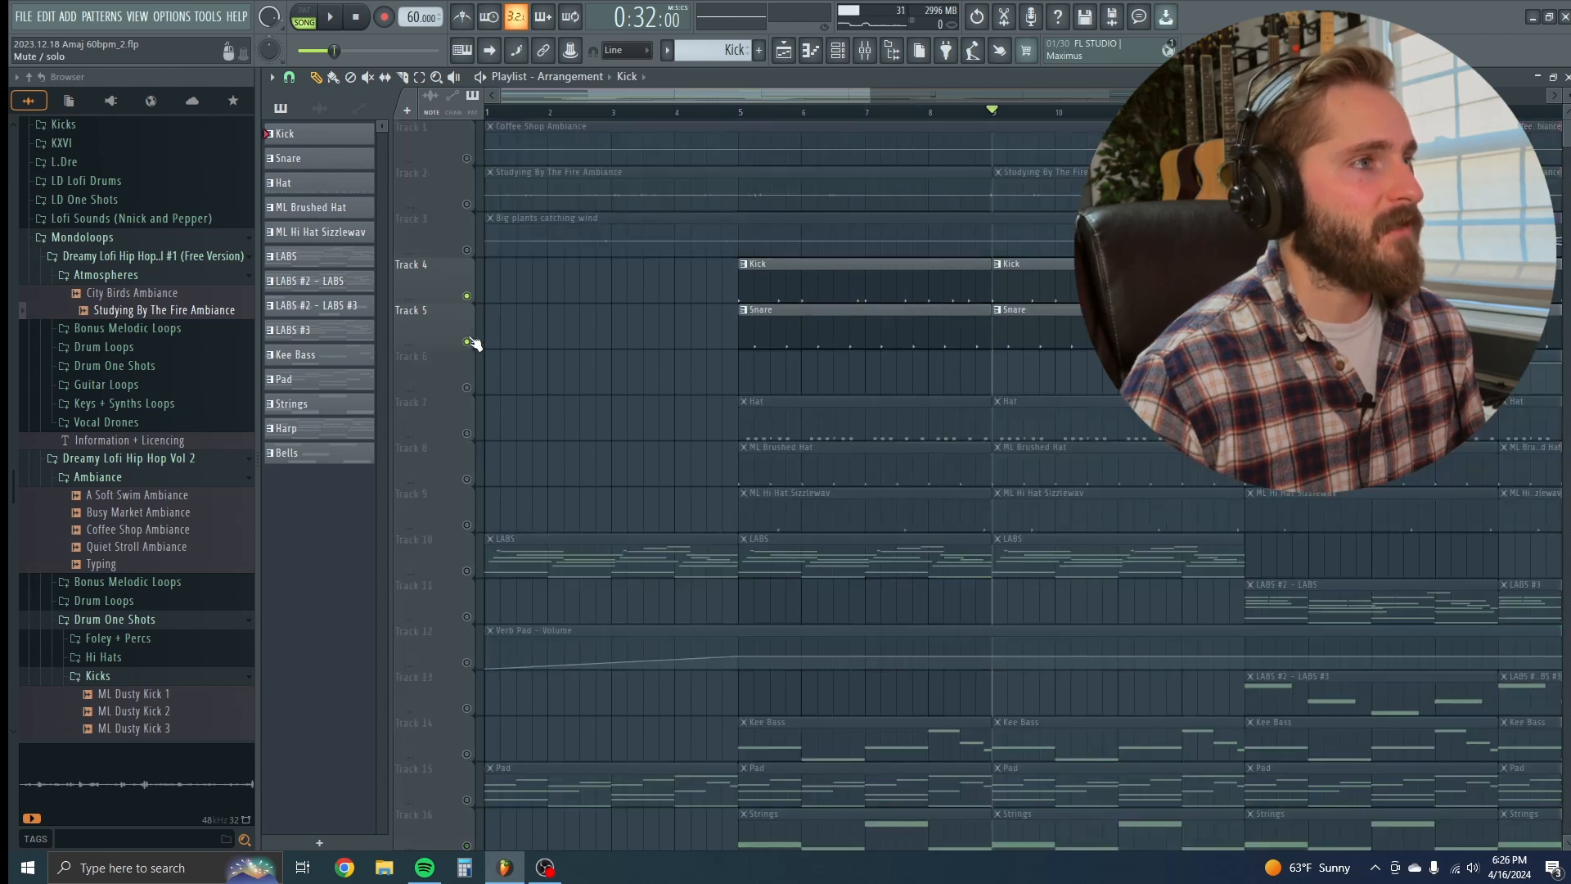
left_click(467, 387)
left_click(466, 433)
left_click(466, 480)
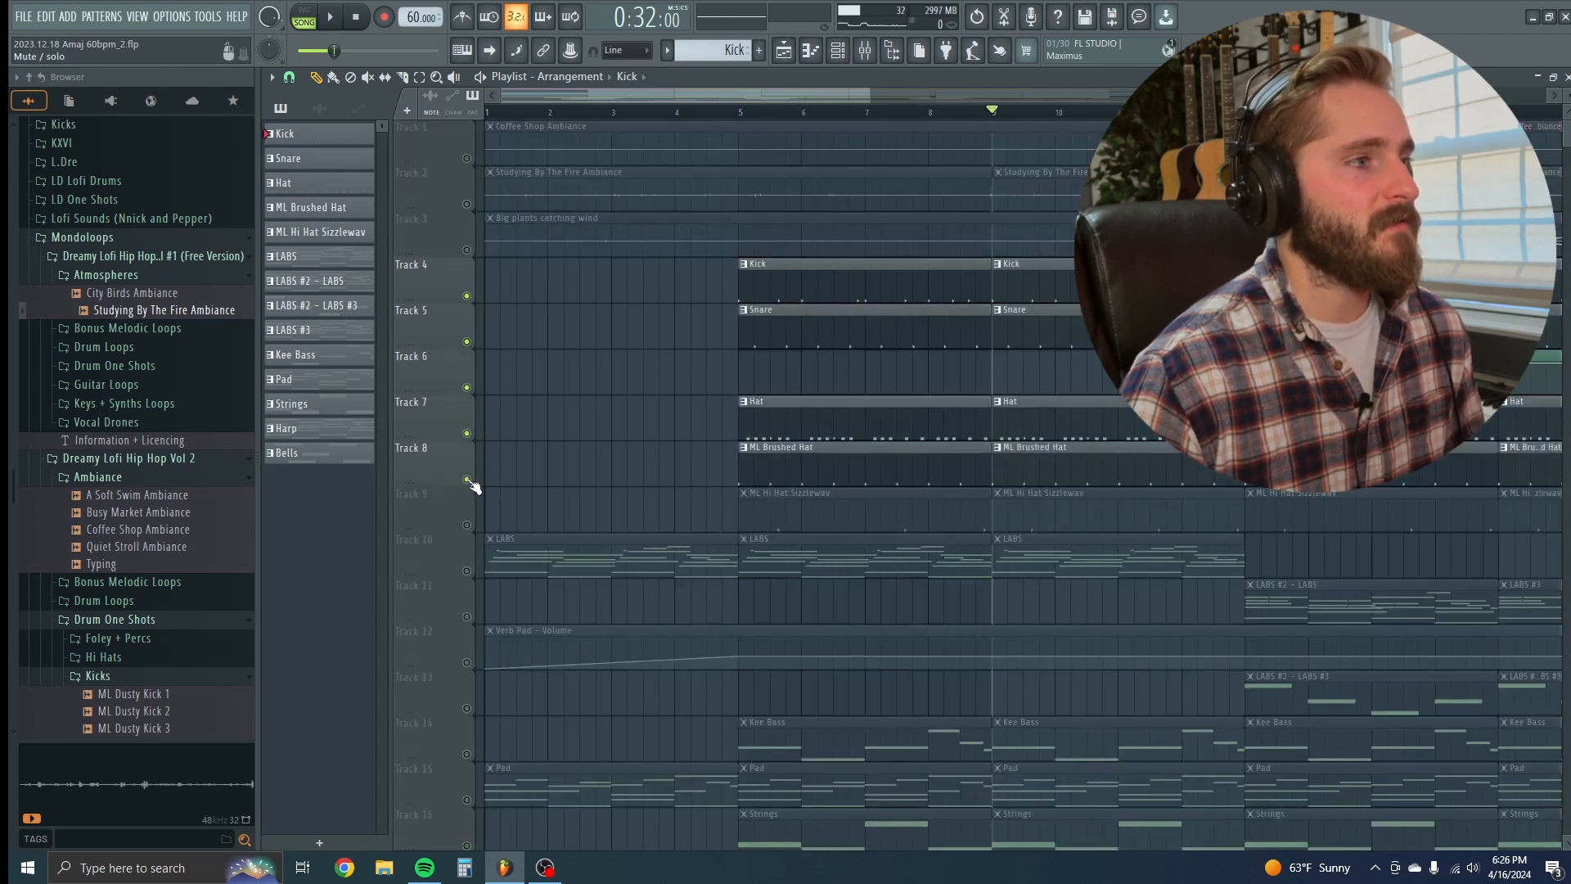
left_click(466, 525)
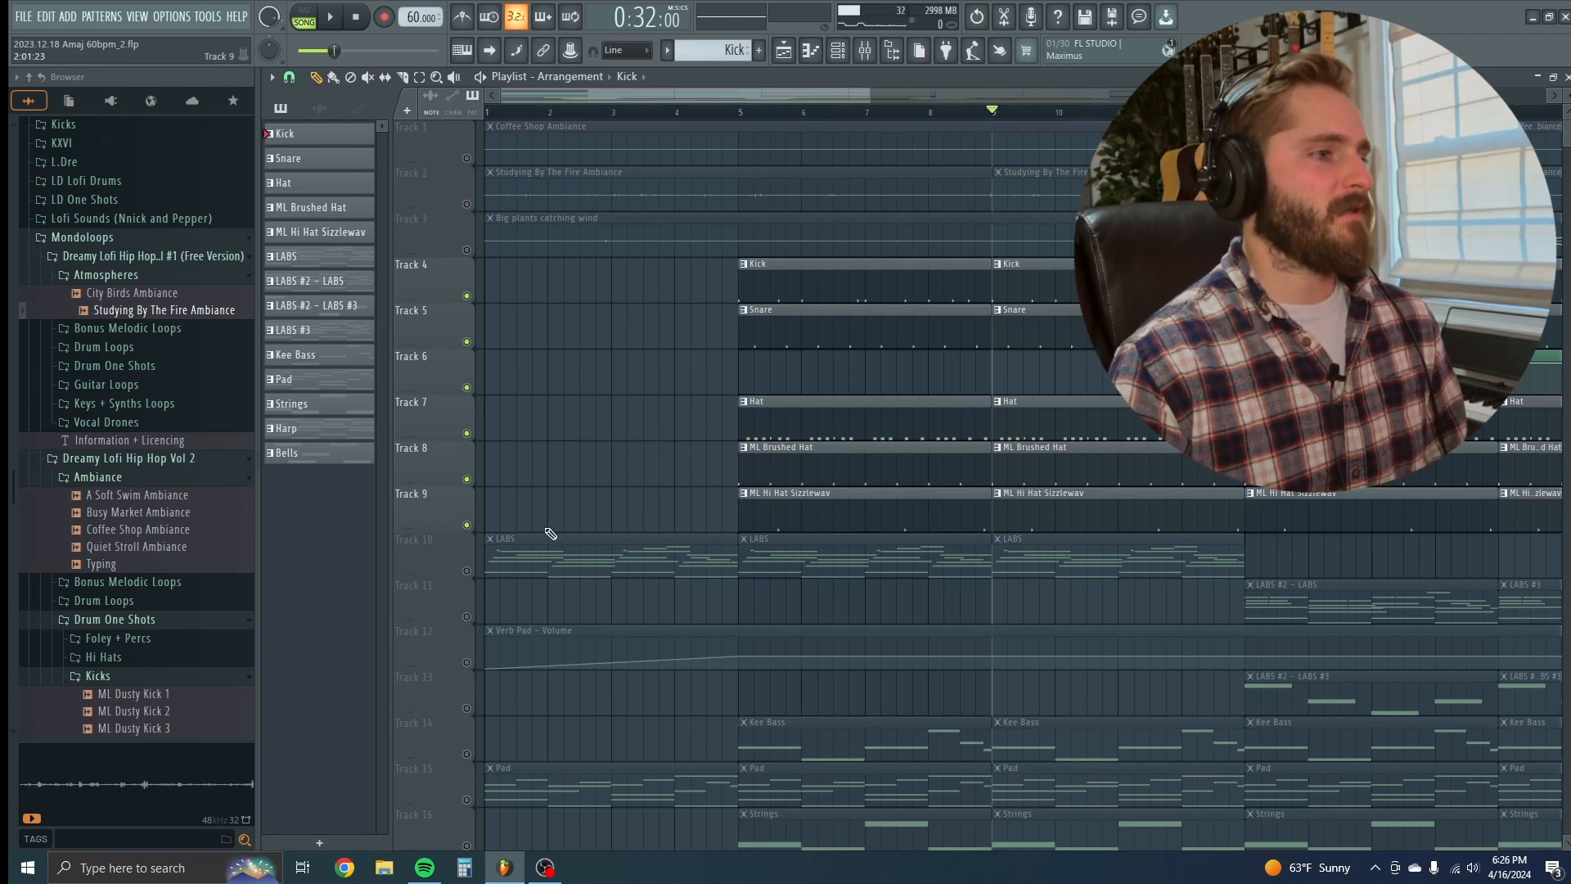
Step: Reactivate all tracks, examine the Hat clip's notes and velocities in the piano roll, and close it
right_click(469, 525)
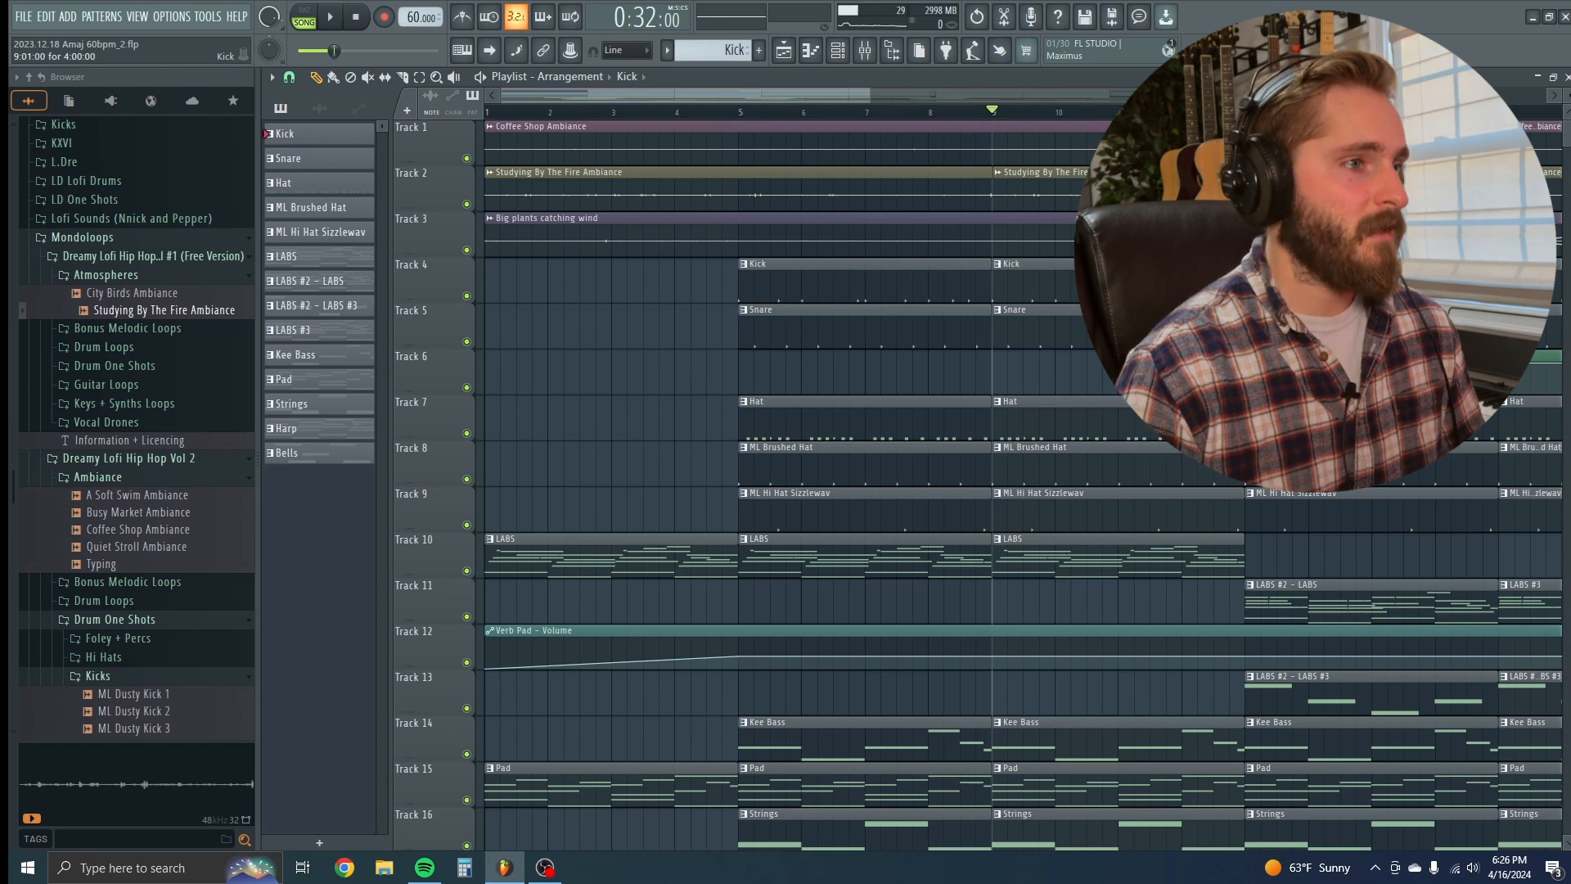
double_click(1050, 421)
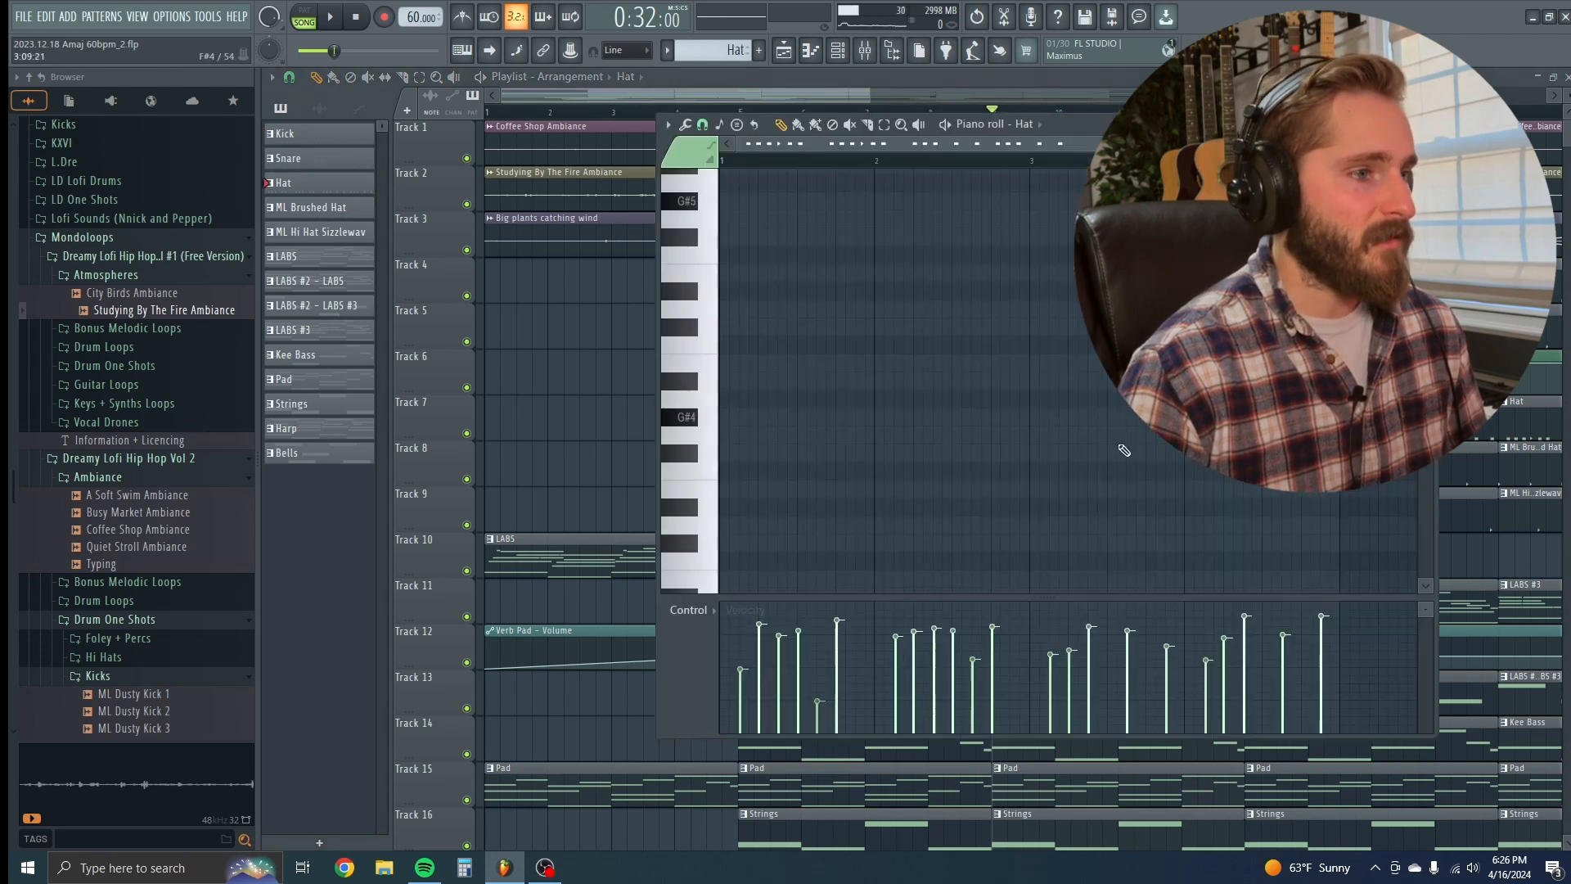
scroll(767, 368, "up", 2)
scroll(1090, 389, "down", 2)
key("Escape")
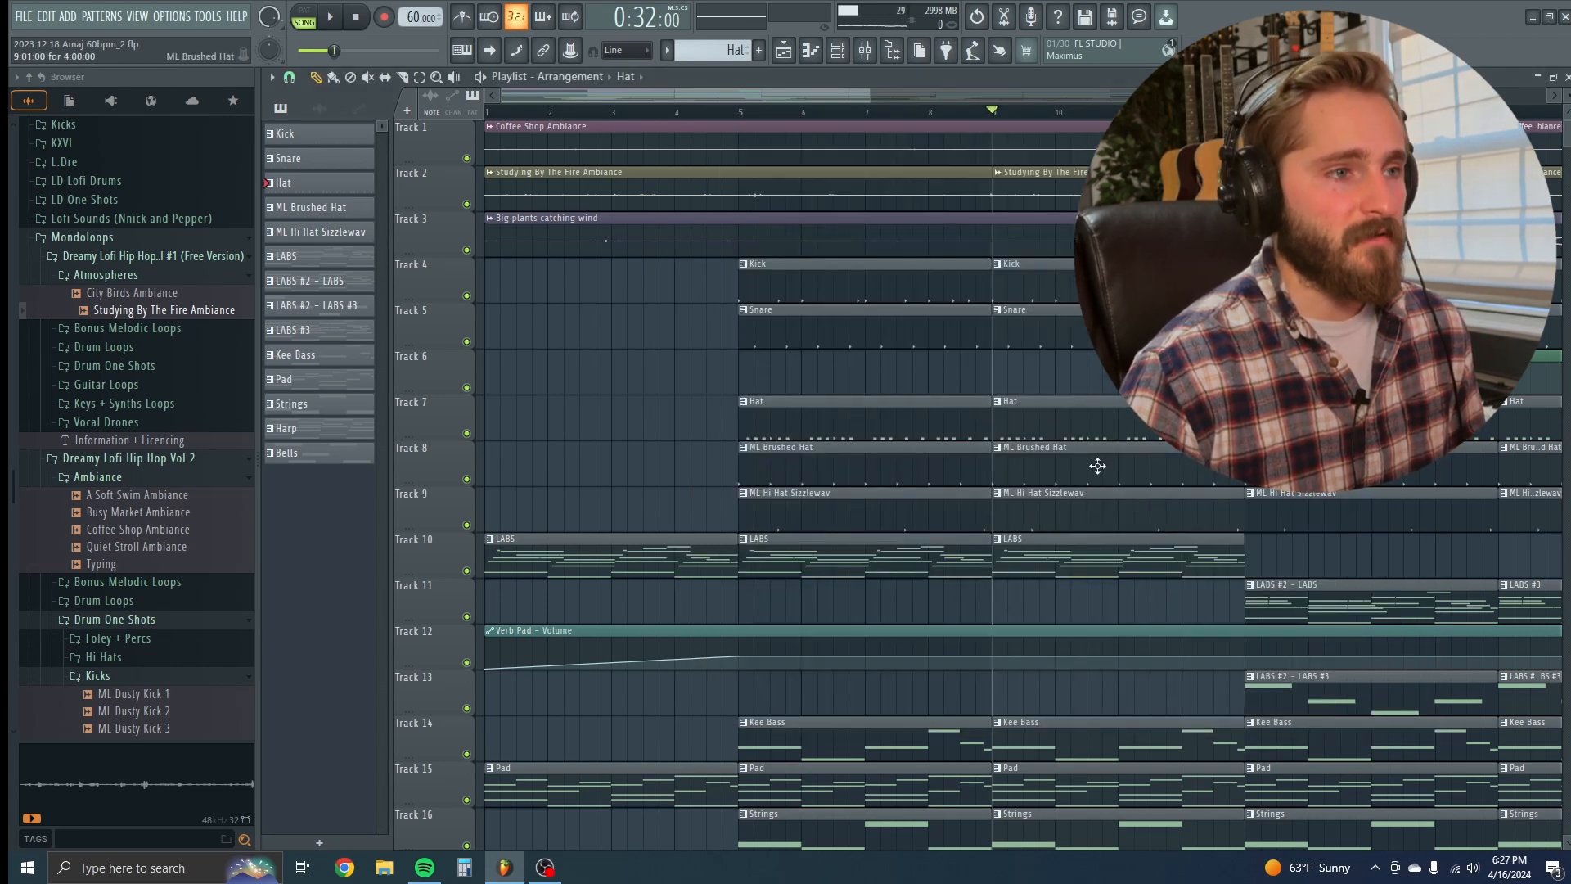
Step: Examine the ML Brushed Hat and ML Hi Hat Sizzlewav patterns in the piano roll, closing it after each one
double_click(1152, 454)
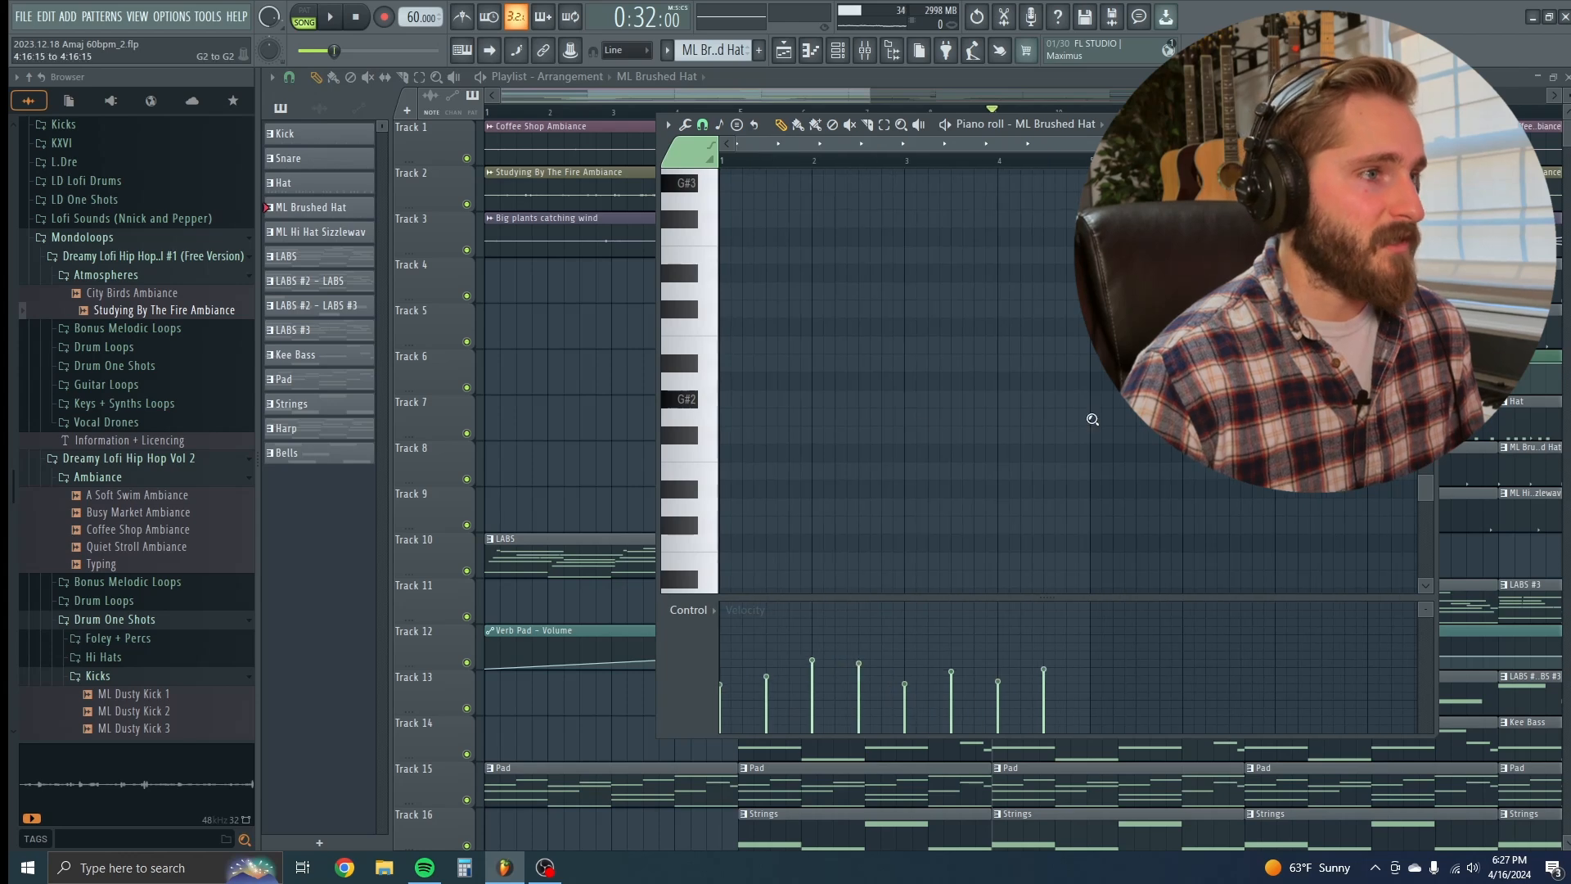
left_click(709, 382)
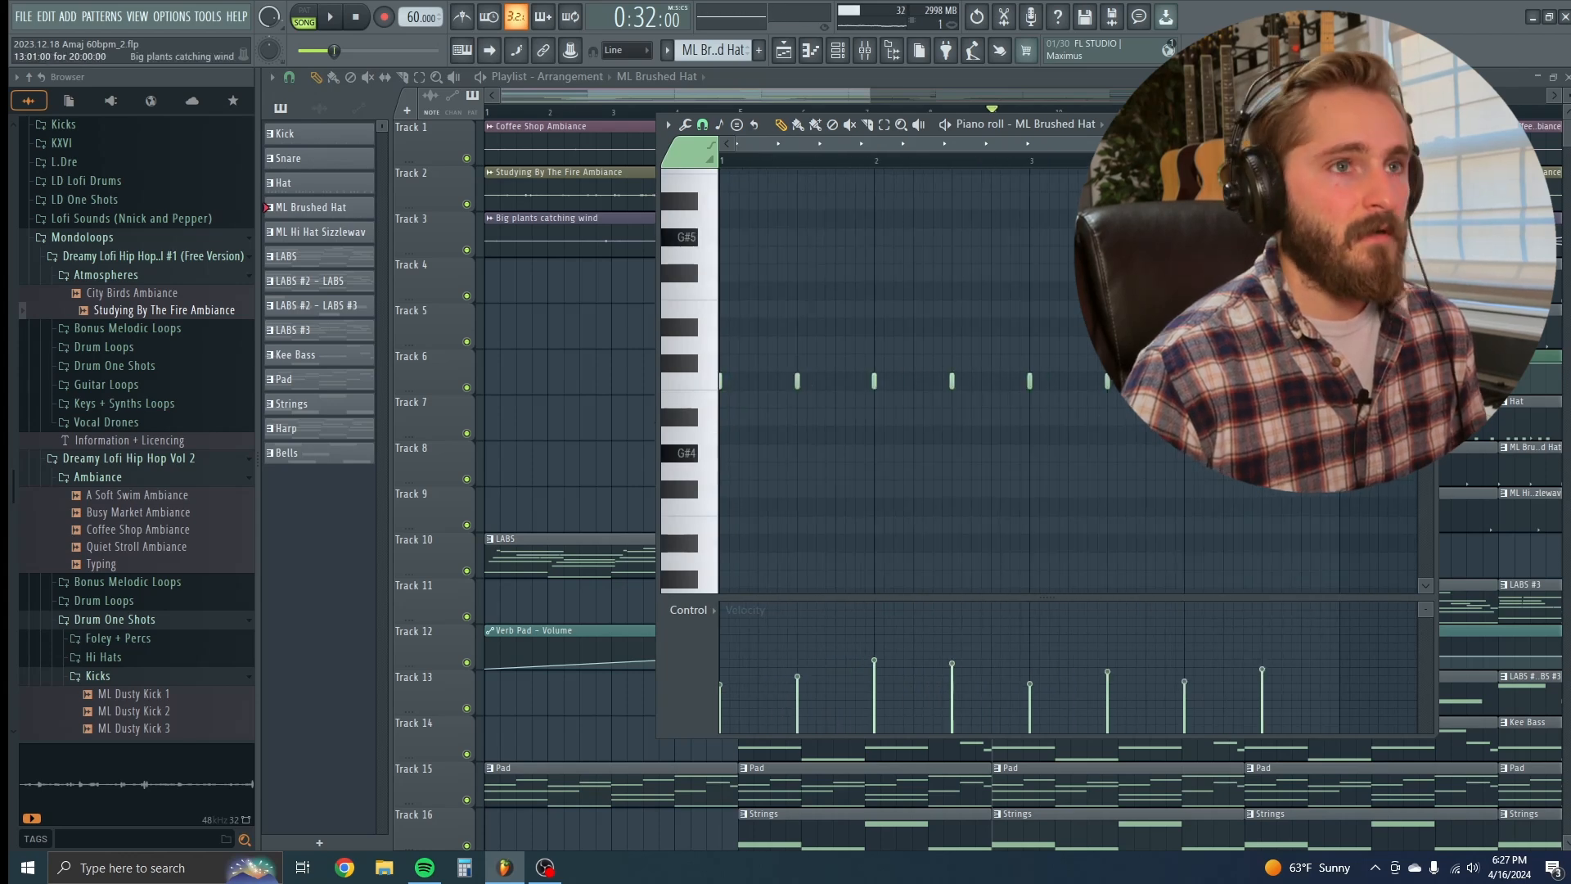
left_click(1426, 124)
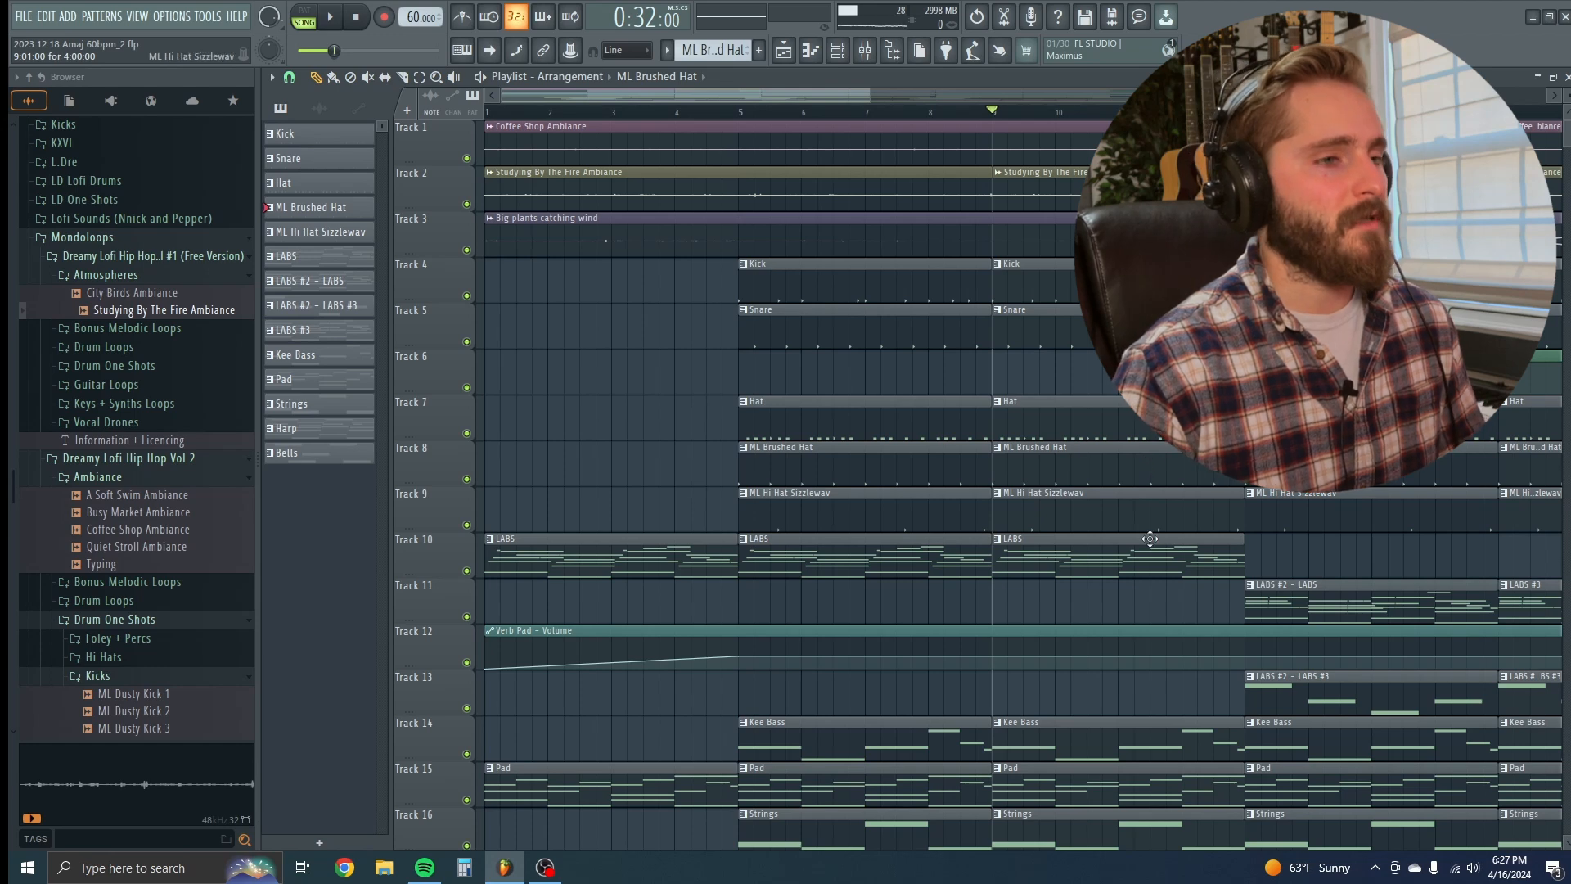
double_click(1119, 496)
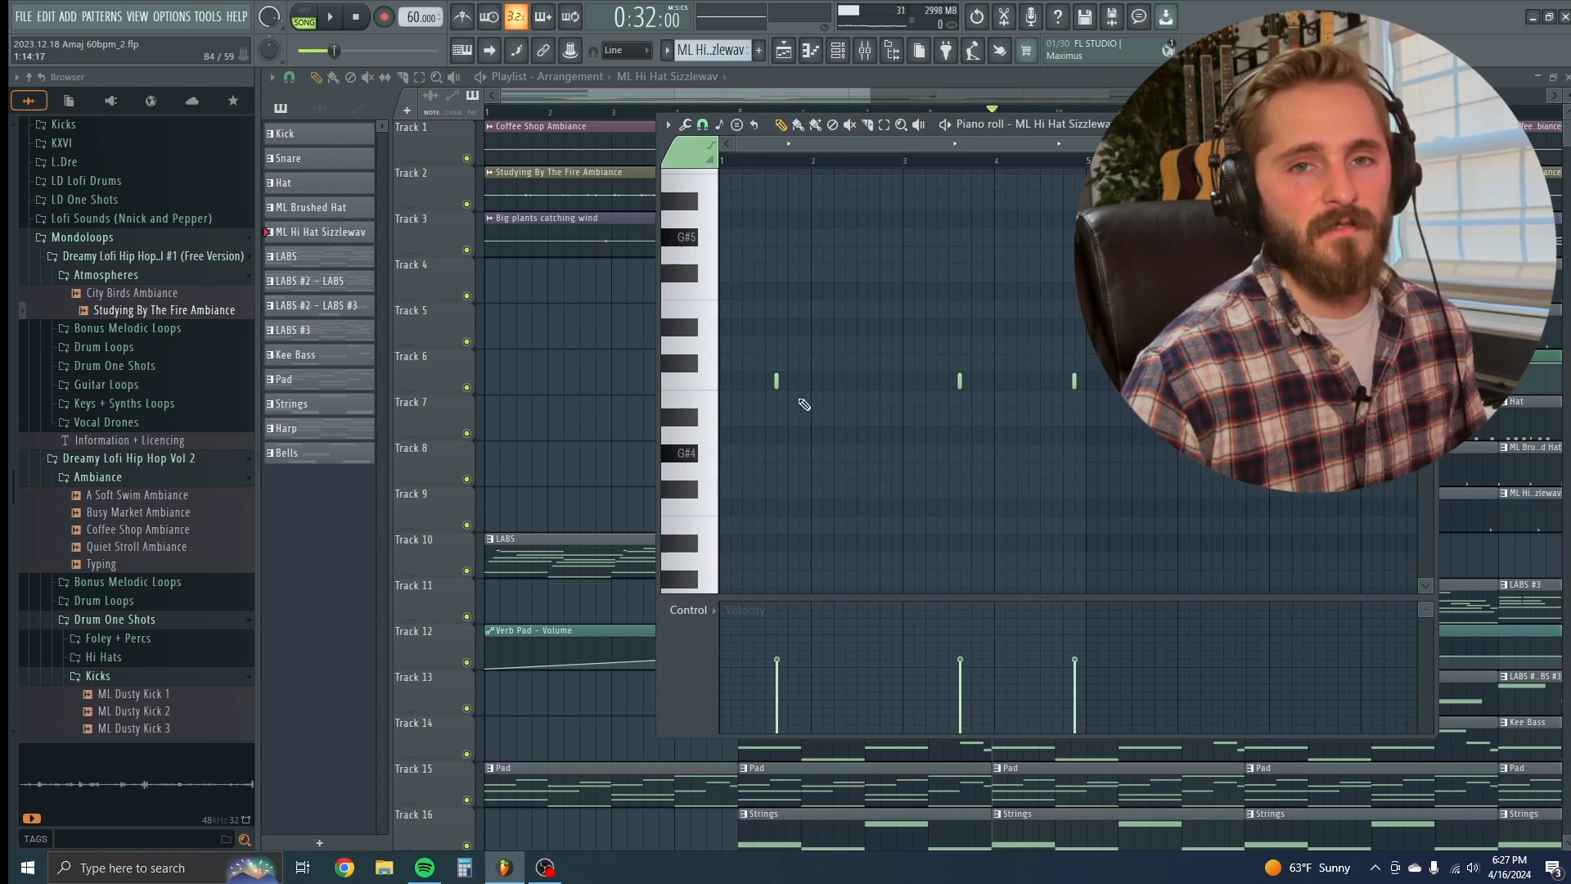
left_click(1424, 125)
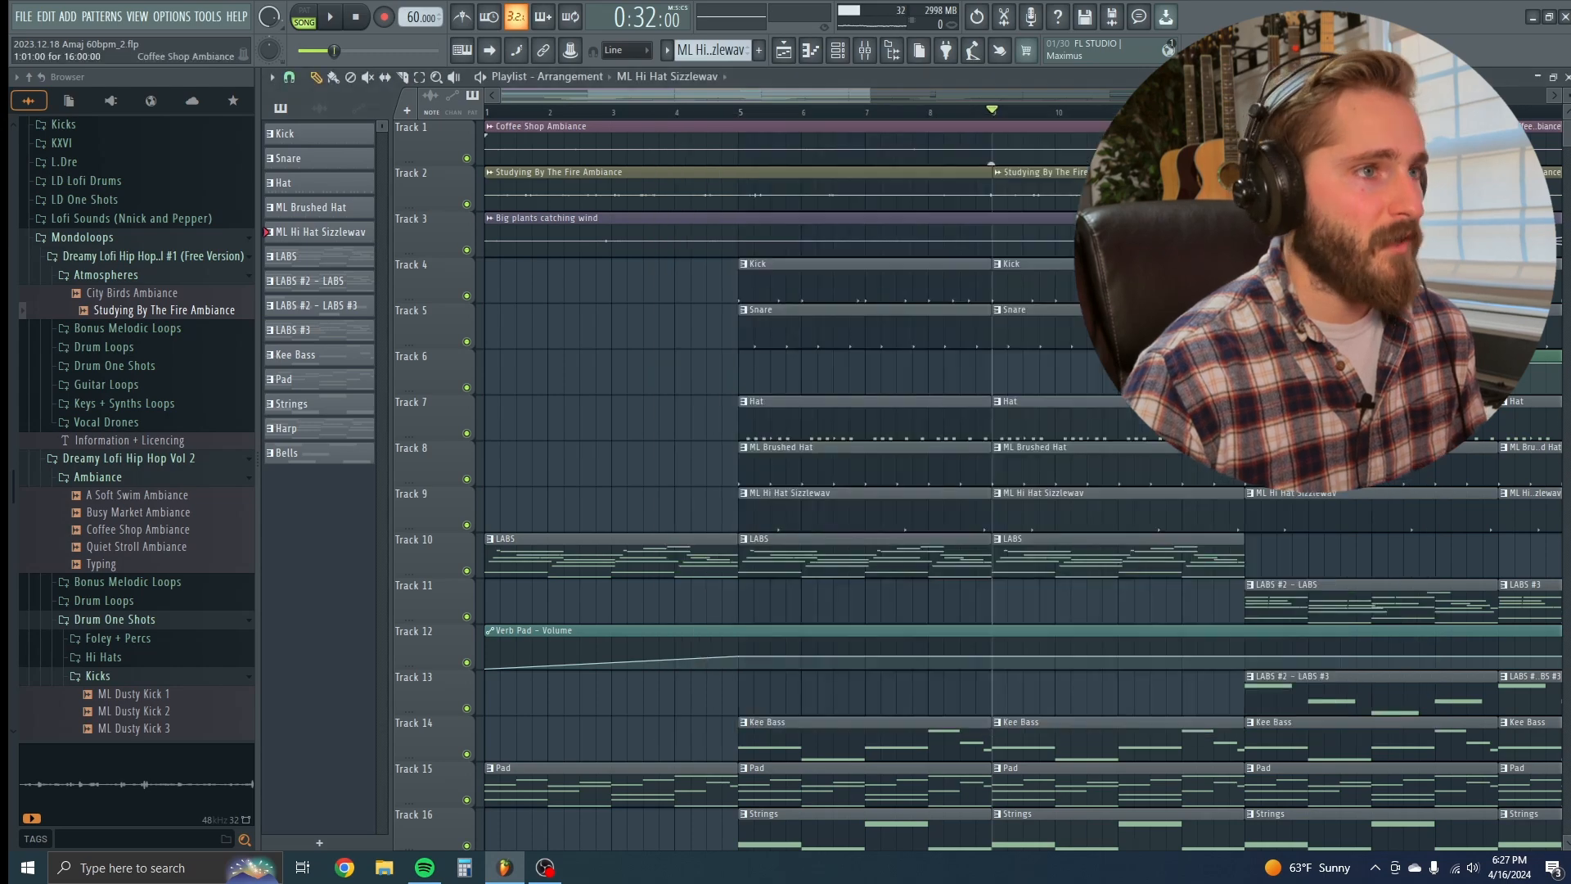
Step: Mute the recorded audio clips on Tracks 25 and 26
scroll(1146, 548, "down", 7)
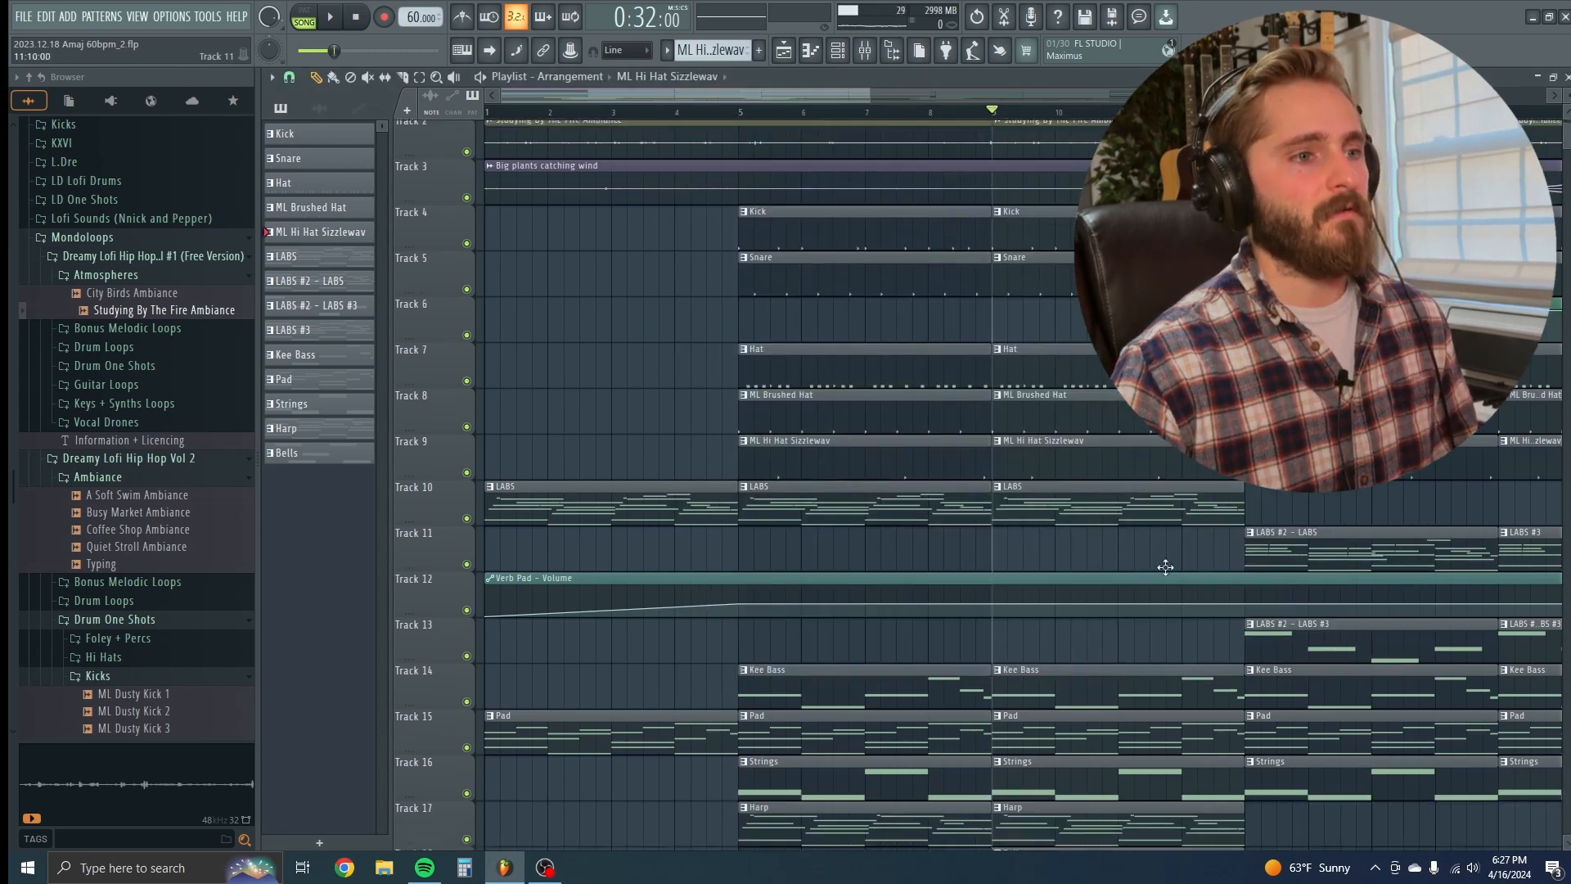
scroll(1046, 590, "up", 1)
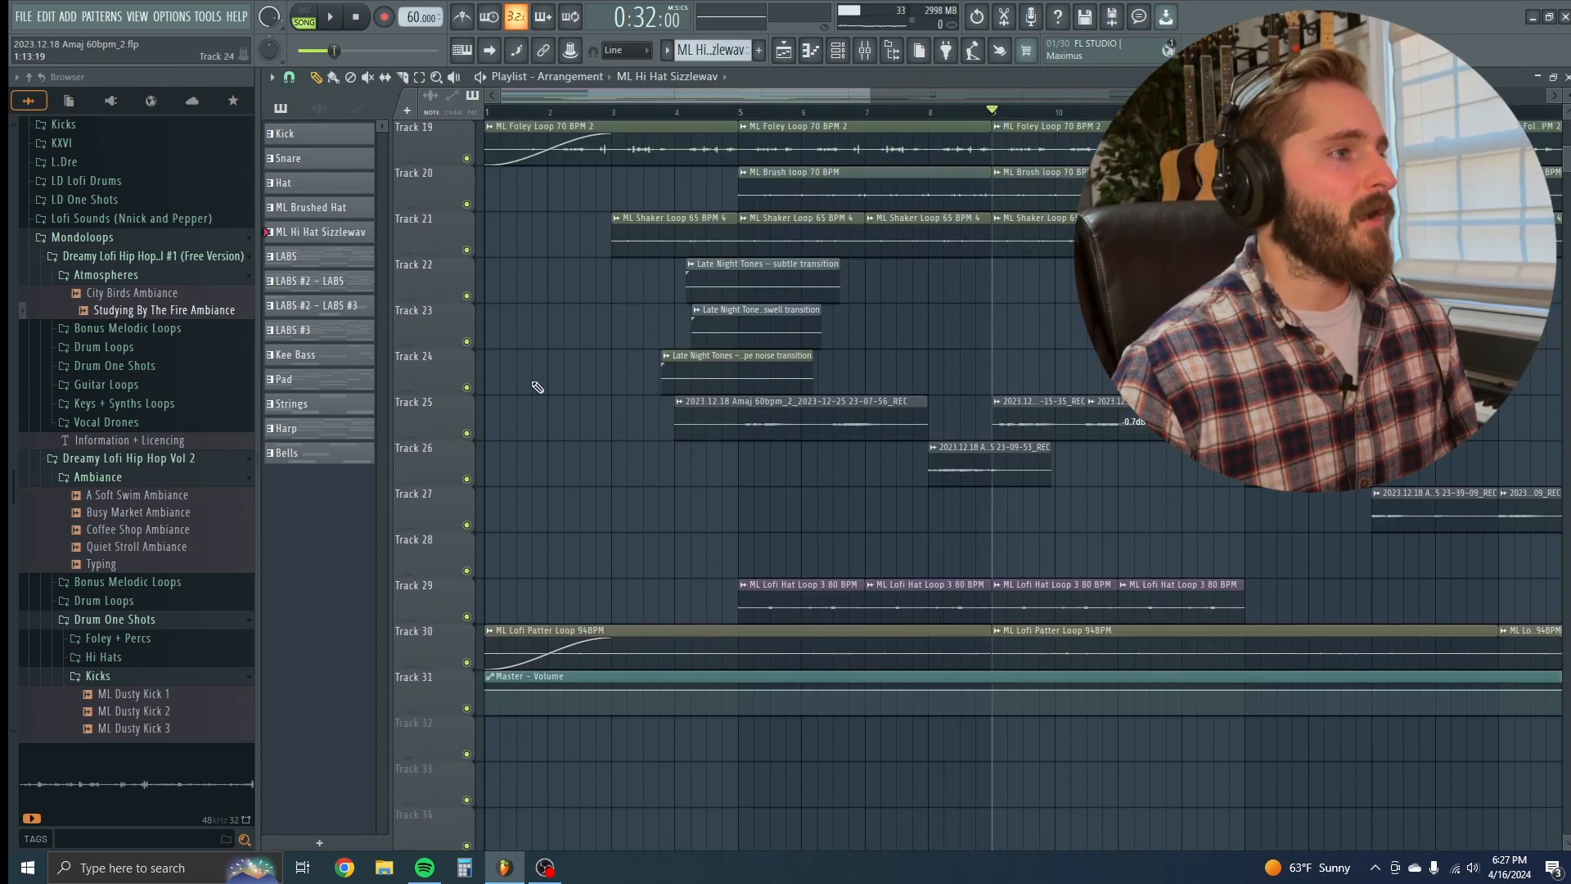
left_click(466, 432)
left_click(467, 479)
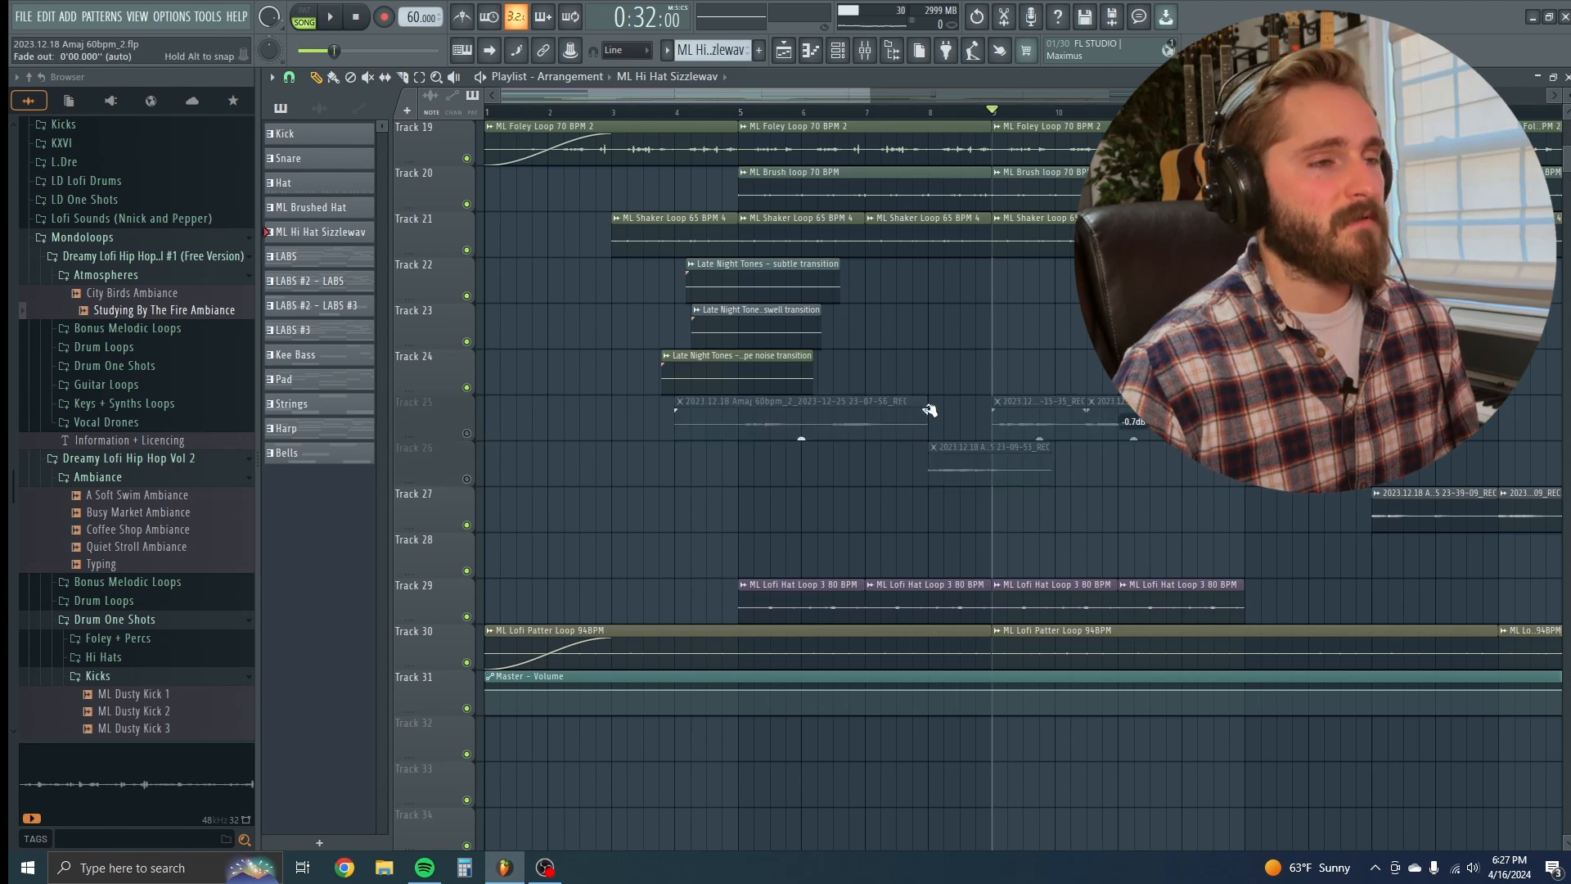
Step: Play the arrangement from bar 9 without the recorded parts, and stop playback
scroll(1070, 480, "up", 4)
key("space")
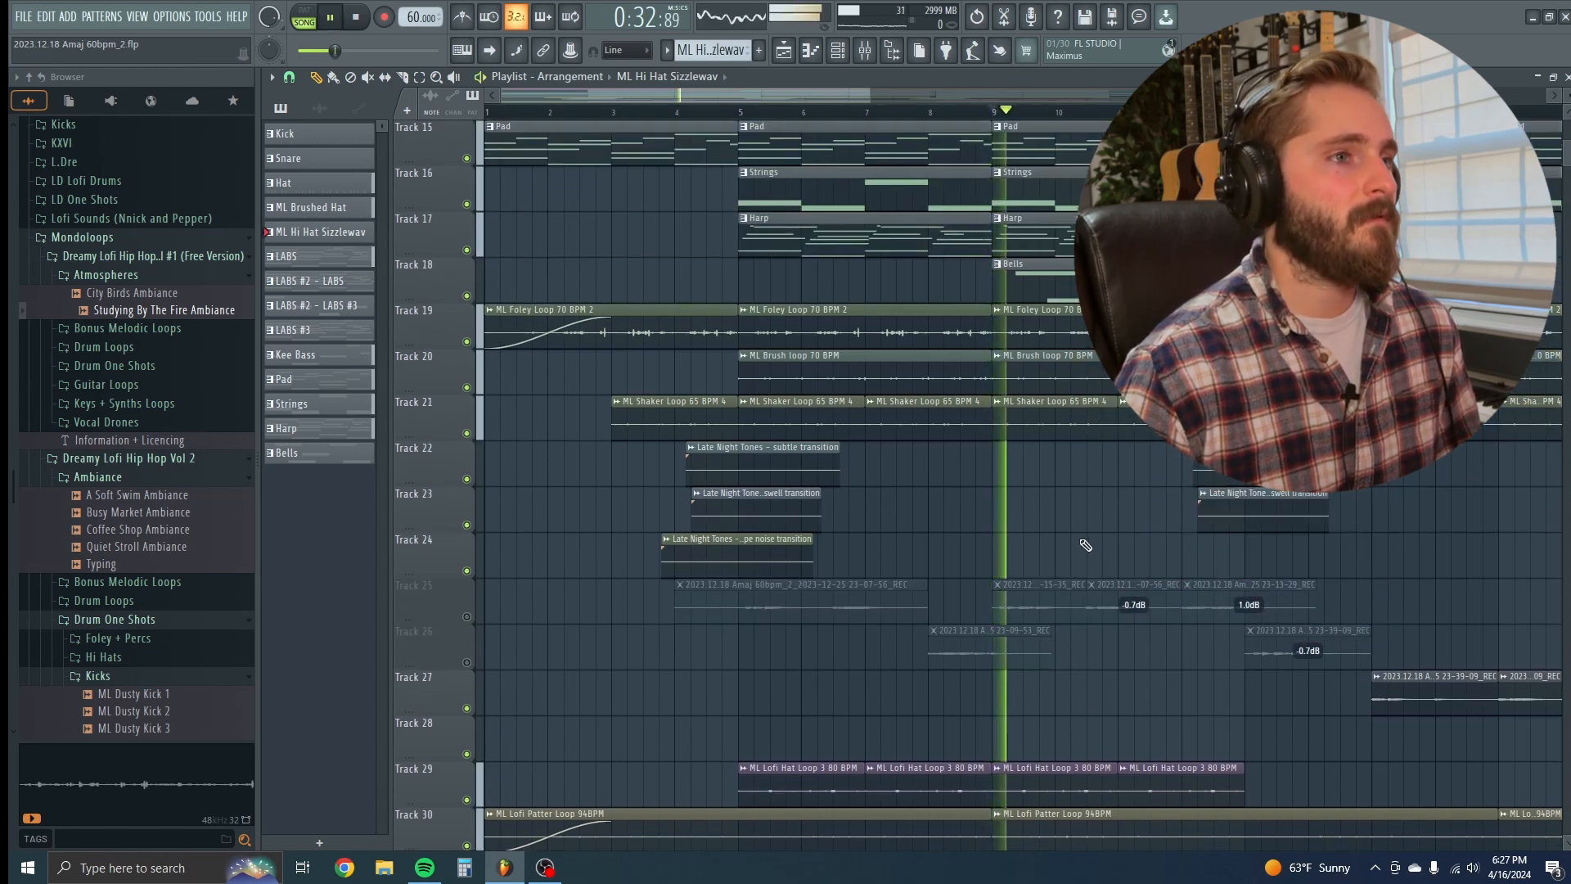
scroll(1092, 547, "up", 3)
scroll(1096, 550, "up", 11)
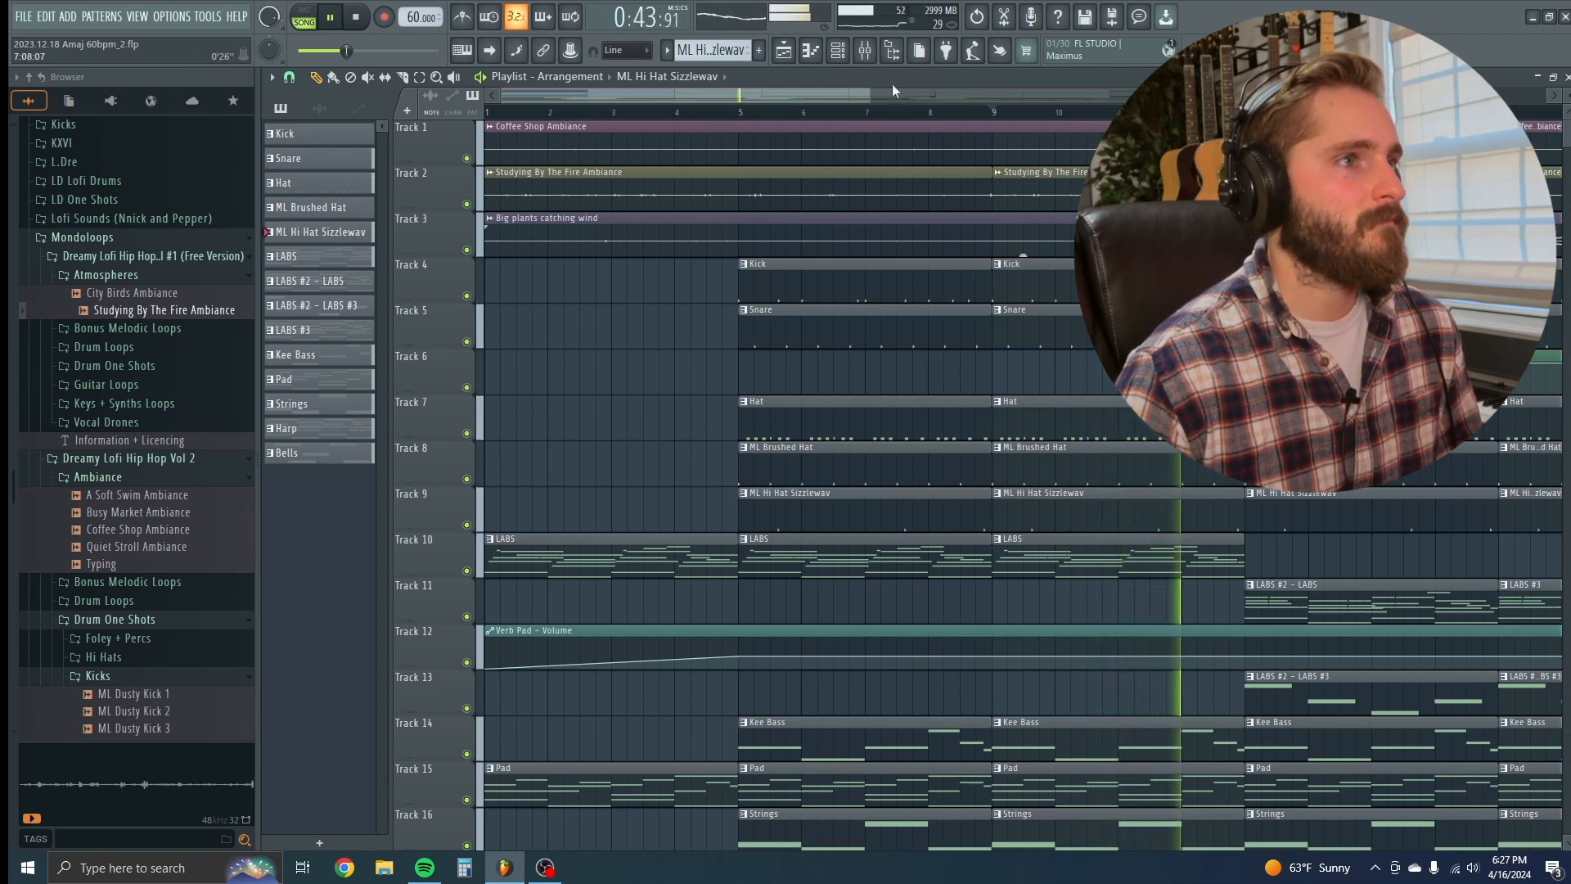
key("space")
Step: Unmute the recorded audio on Tracks 25 and 26
scroll(471, 579, "down", 5)
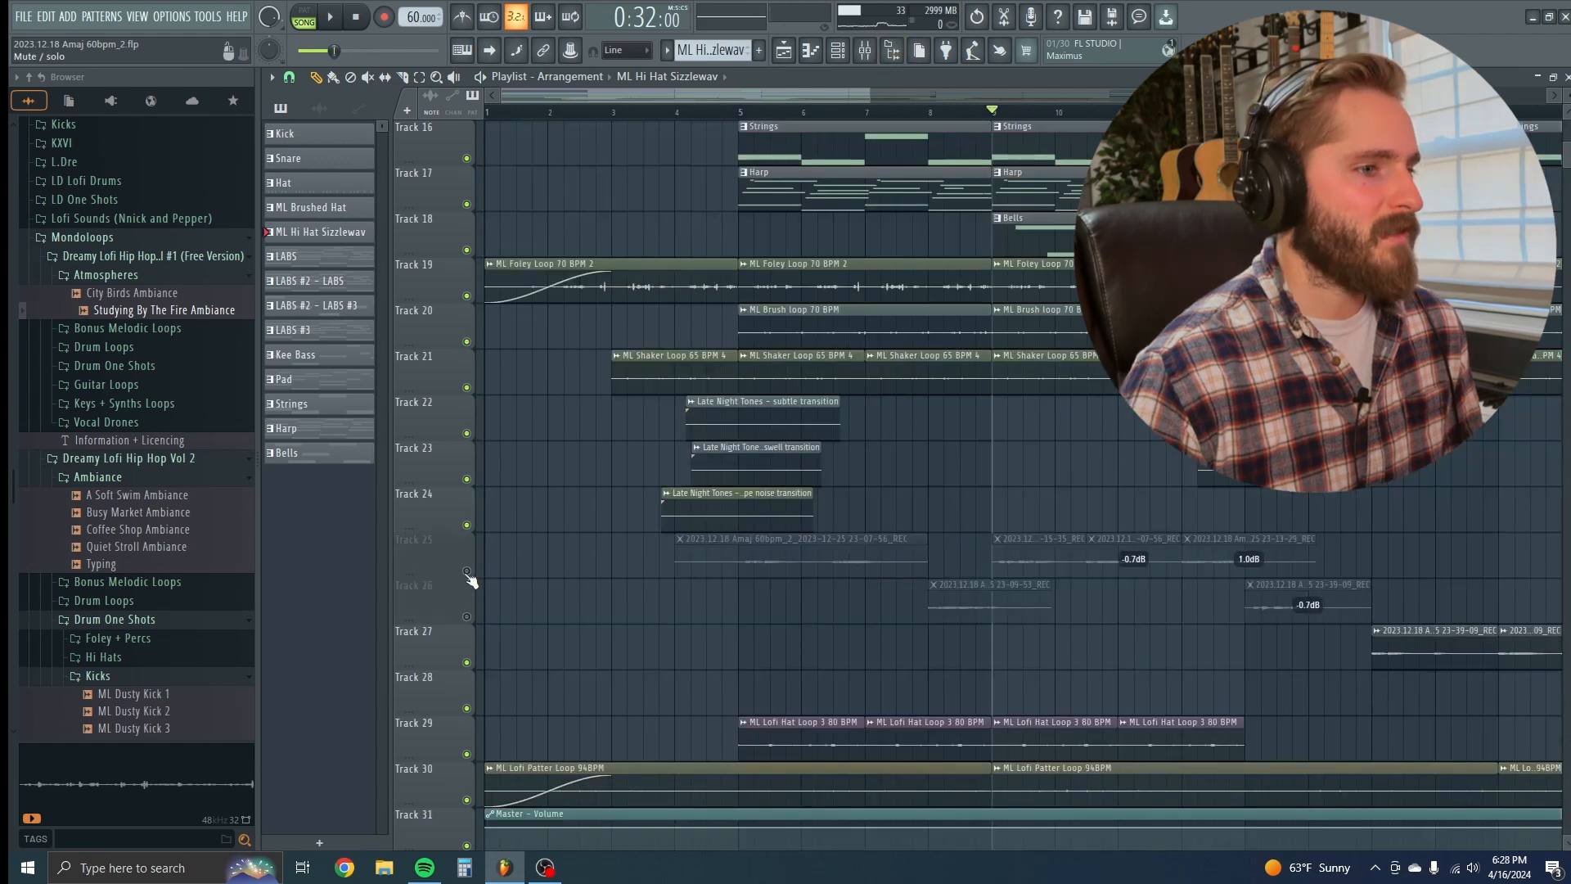
left_click(468, 571)
left_click(467, 617)
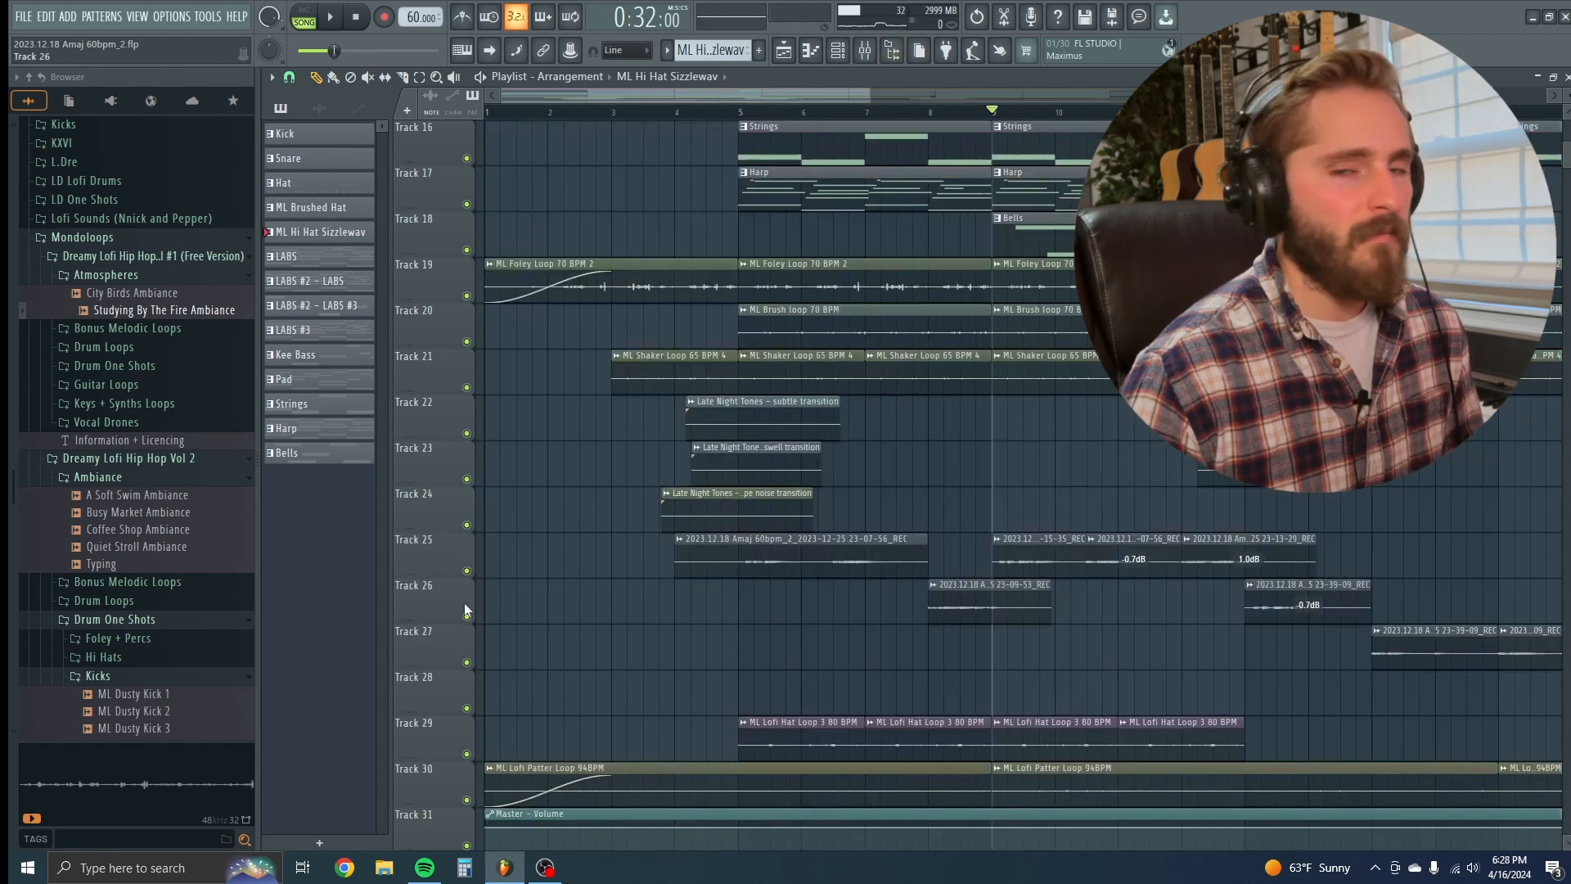
Step: Move the playback position to the start of bar 5, play the full arrangement from there, and stop it
left_click(729, 115)
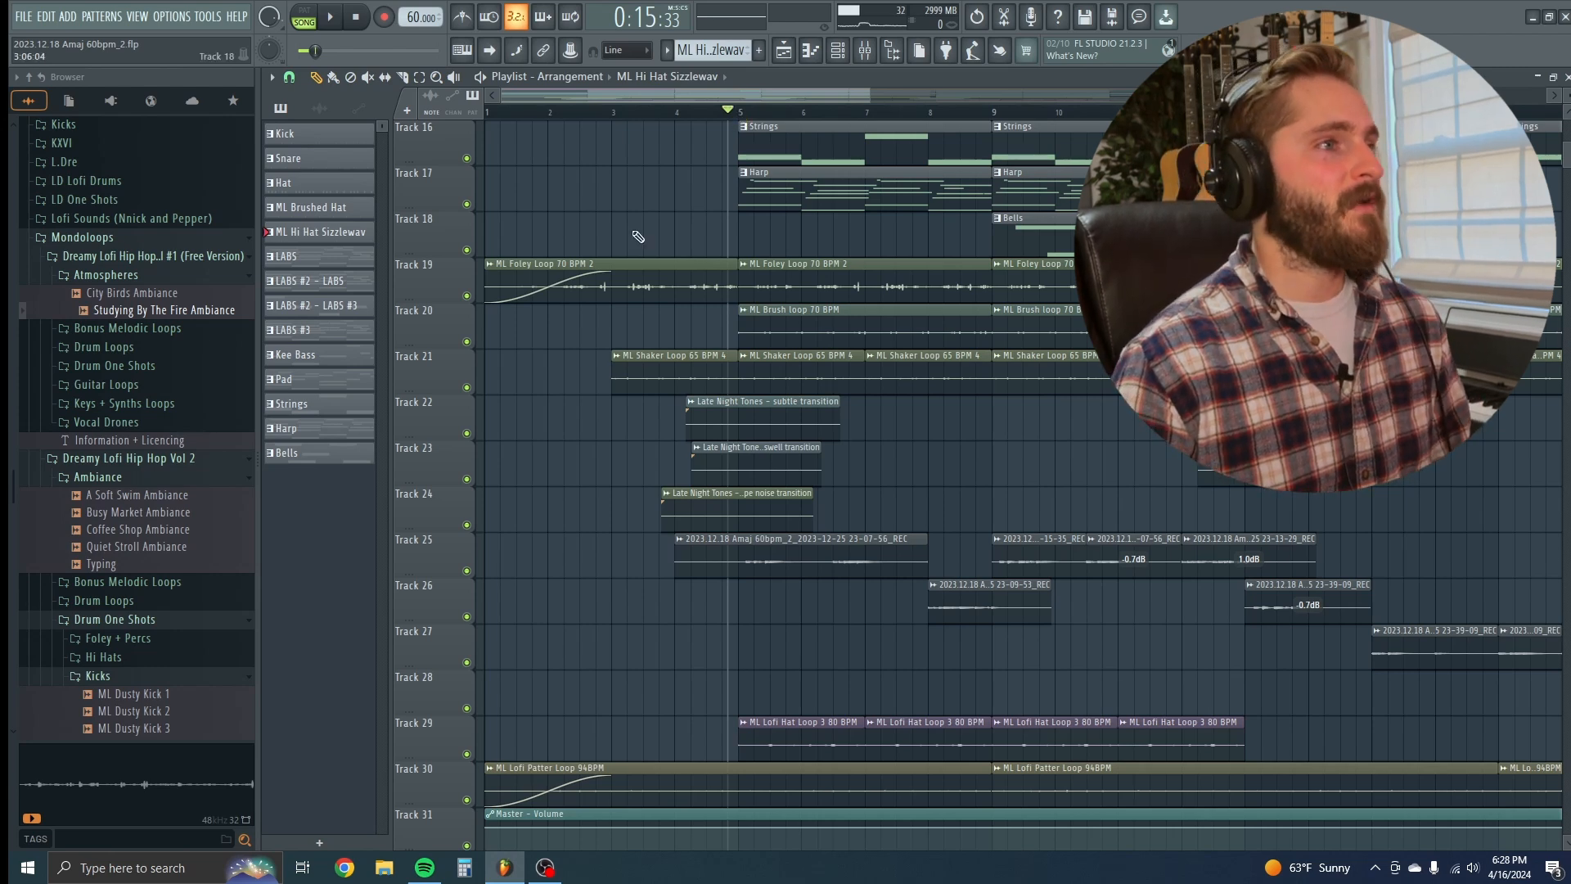
left_click(745, 112)
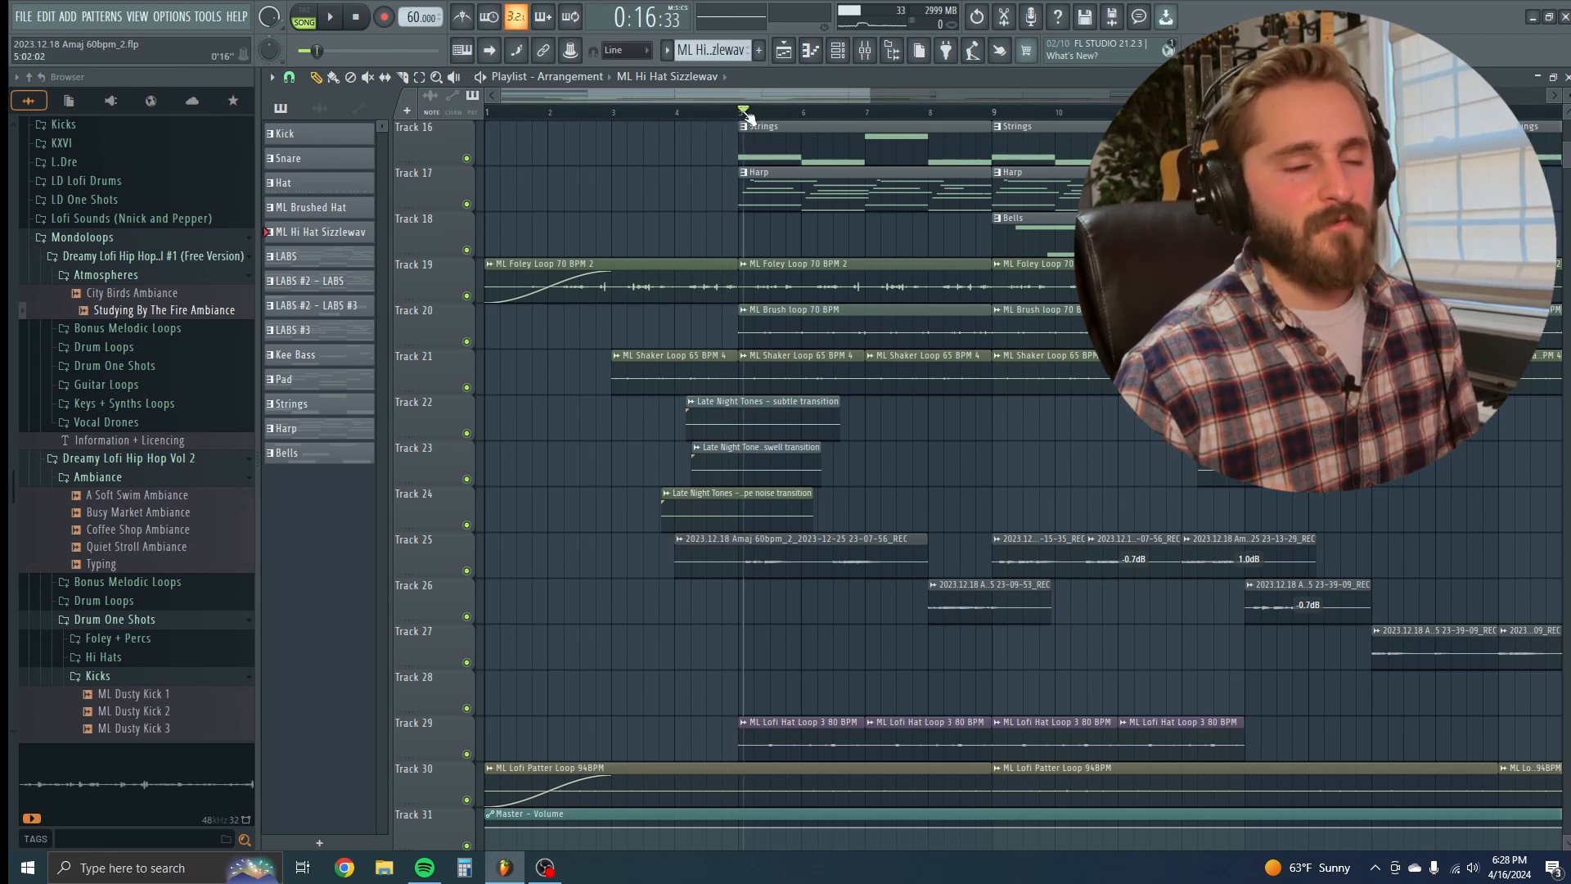
left_click(742, 115)
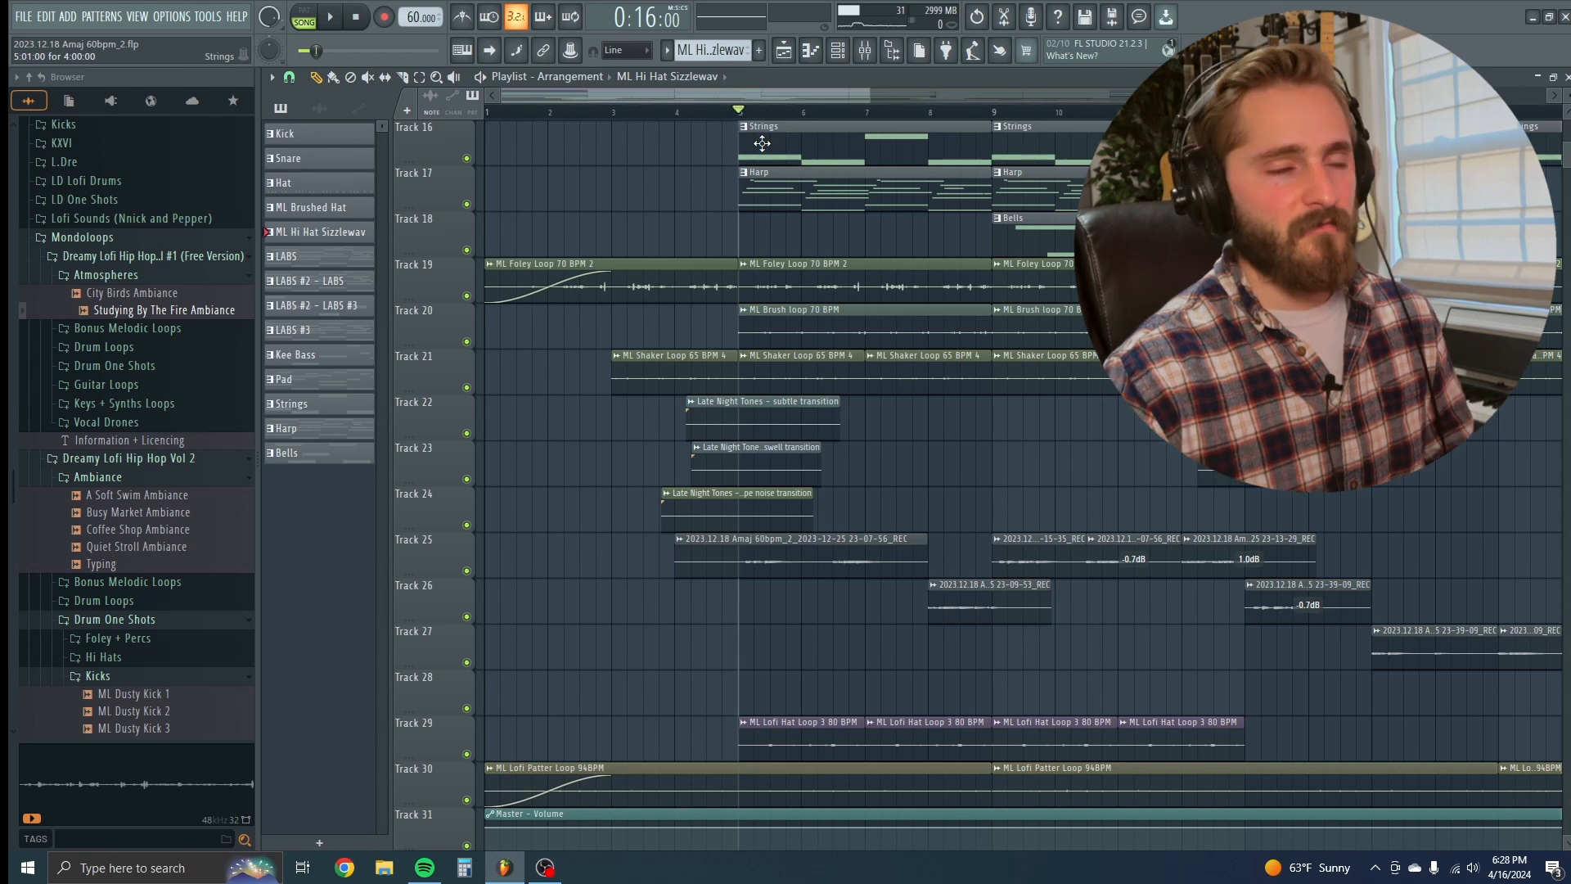
key("space")
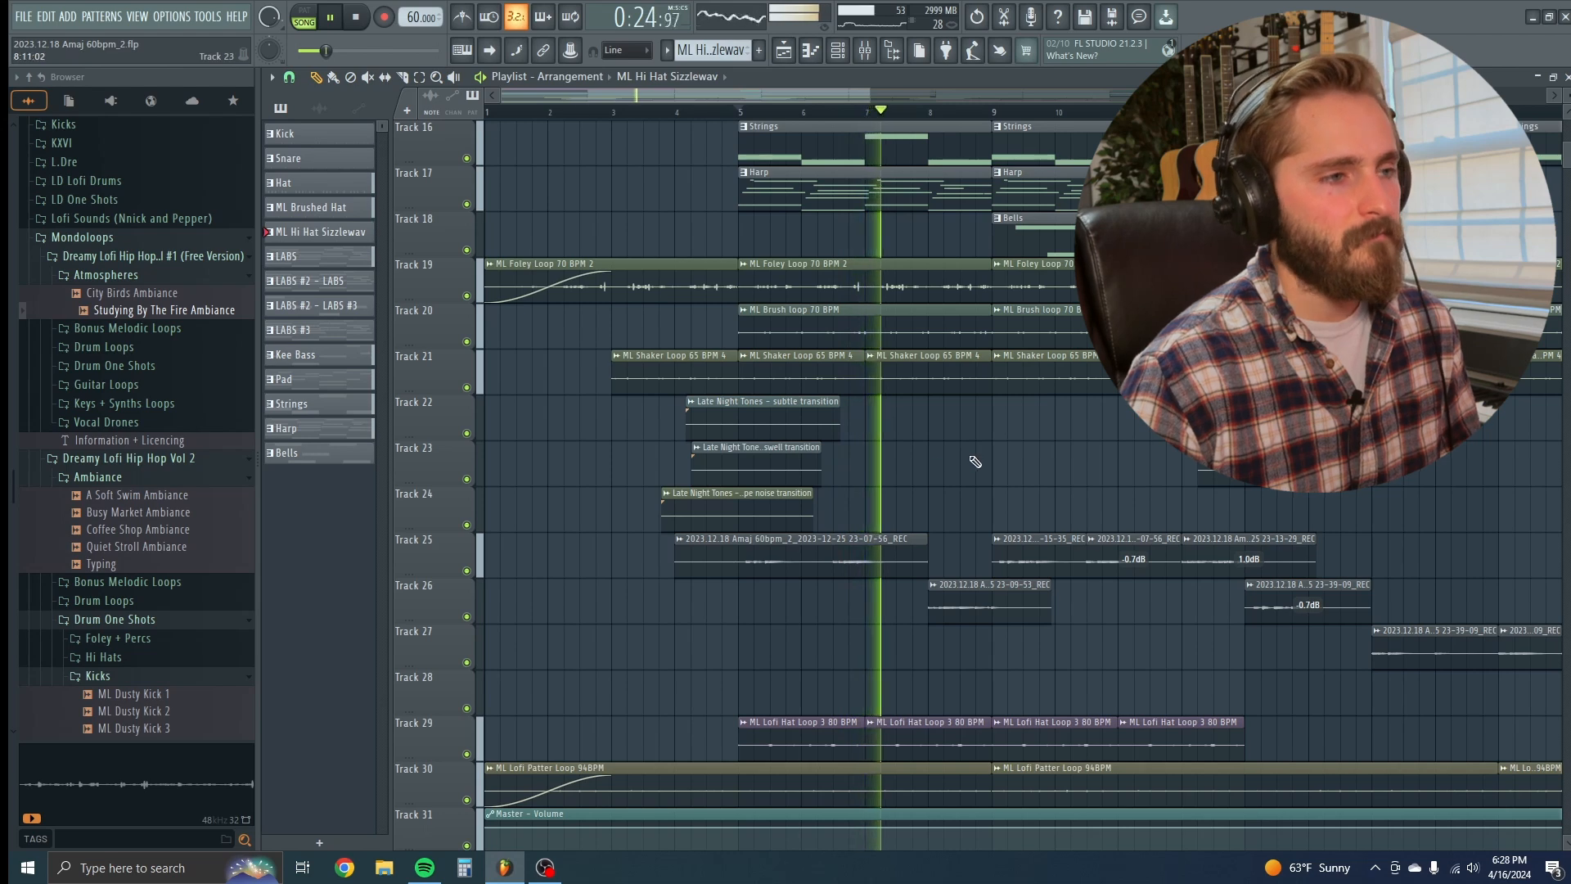
key("space")
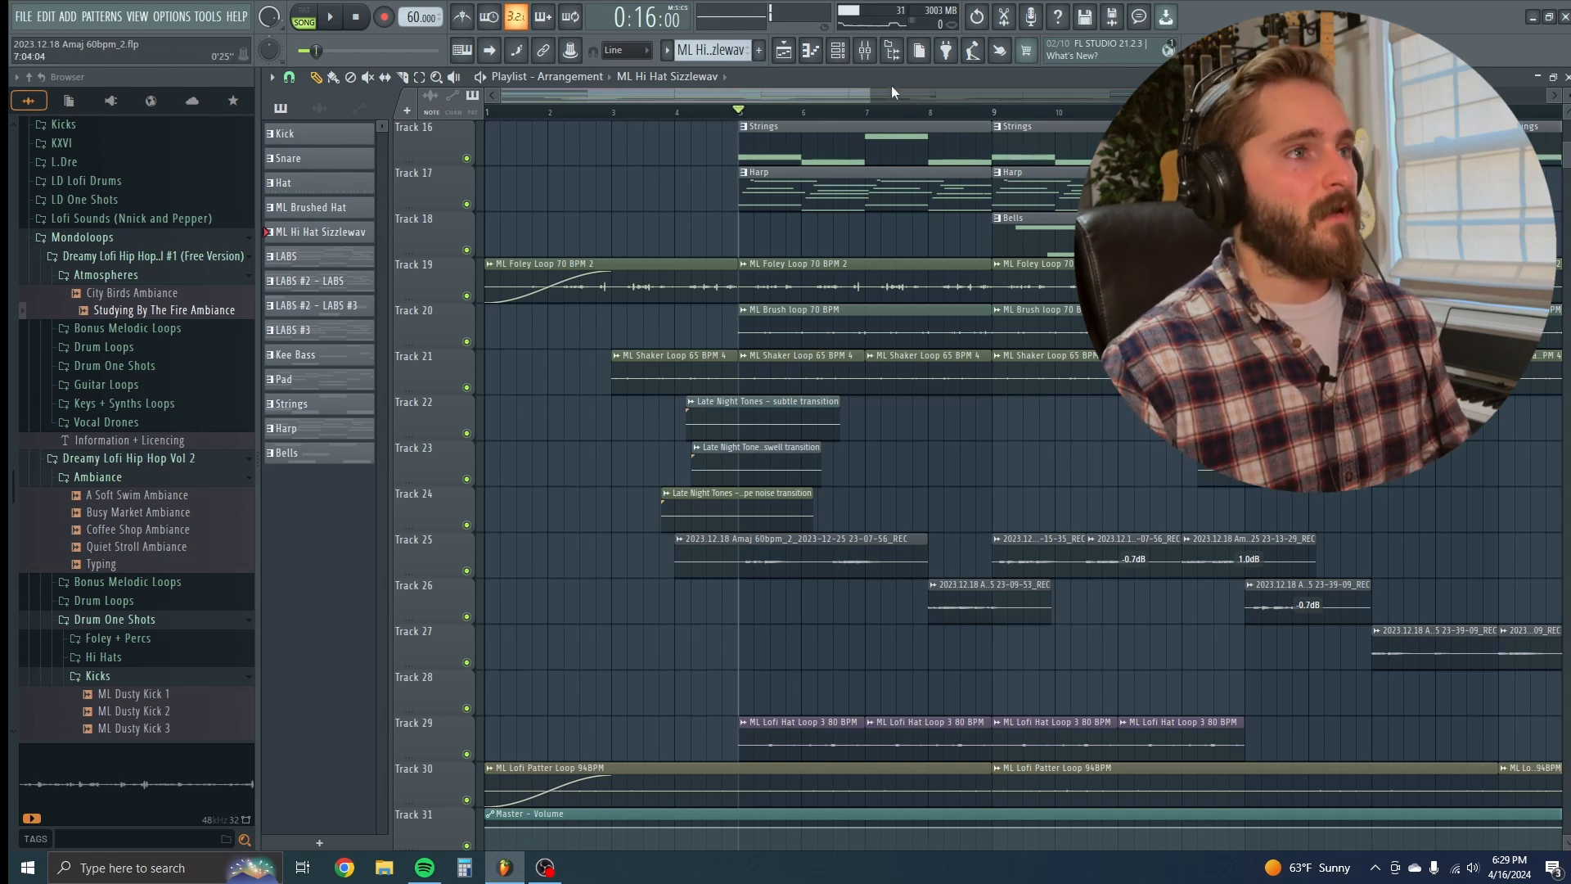
Step: Open the mixer with the Guit insert's effects shown, and solo the recorded audio on Track 25
left_click(868, 49)
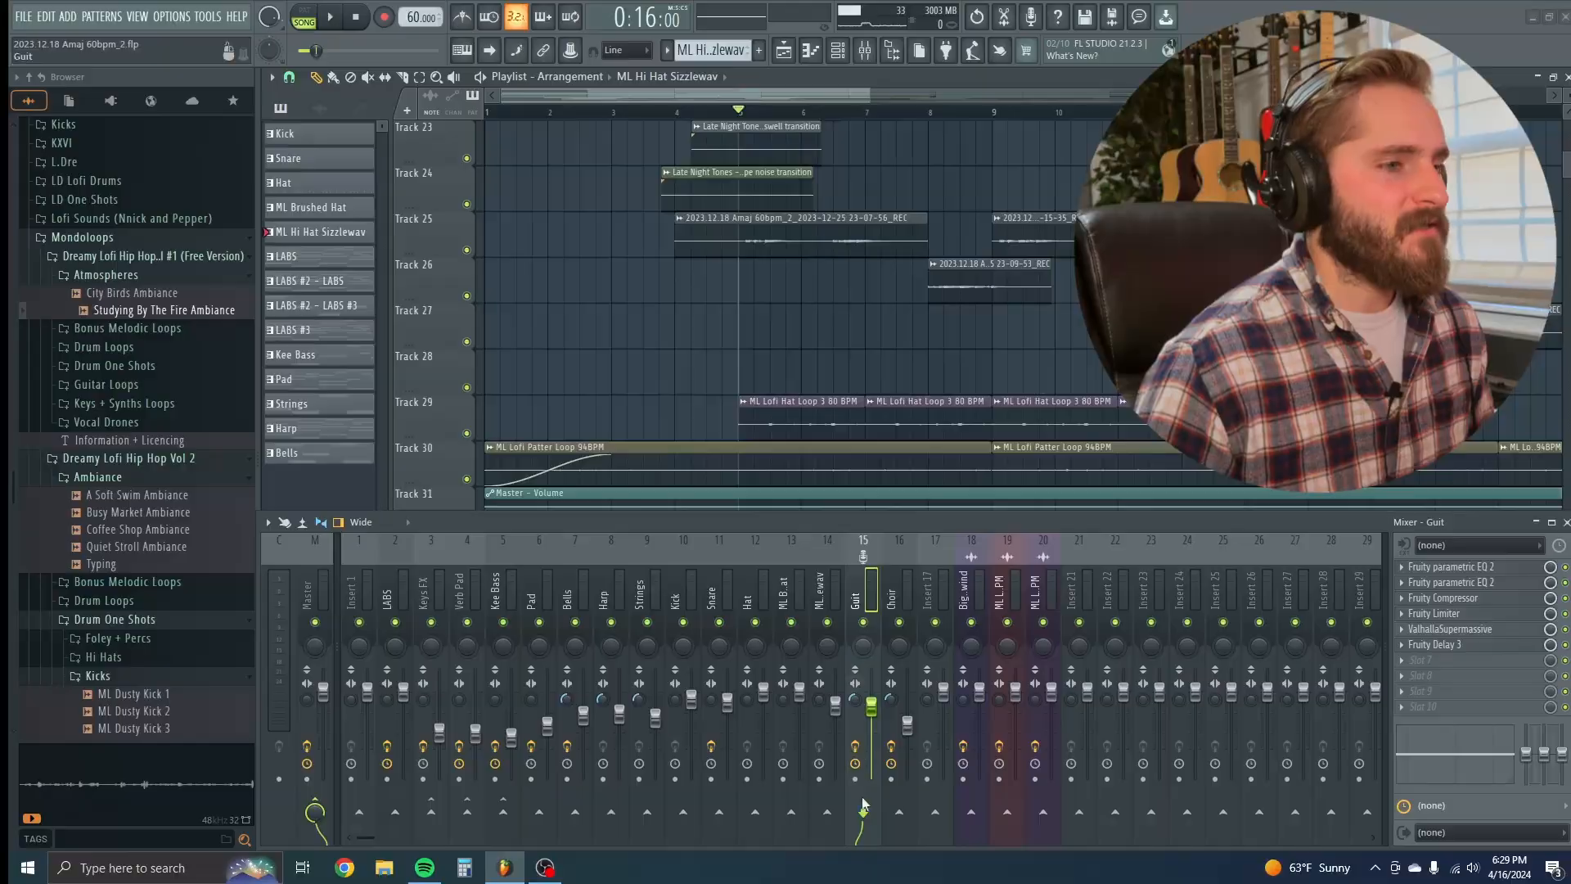
right_click(468, 252)
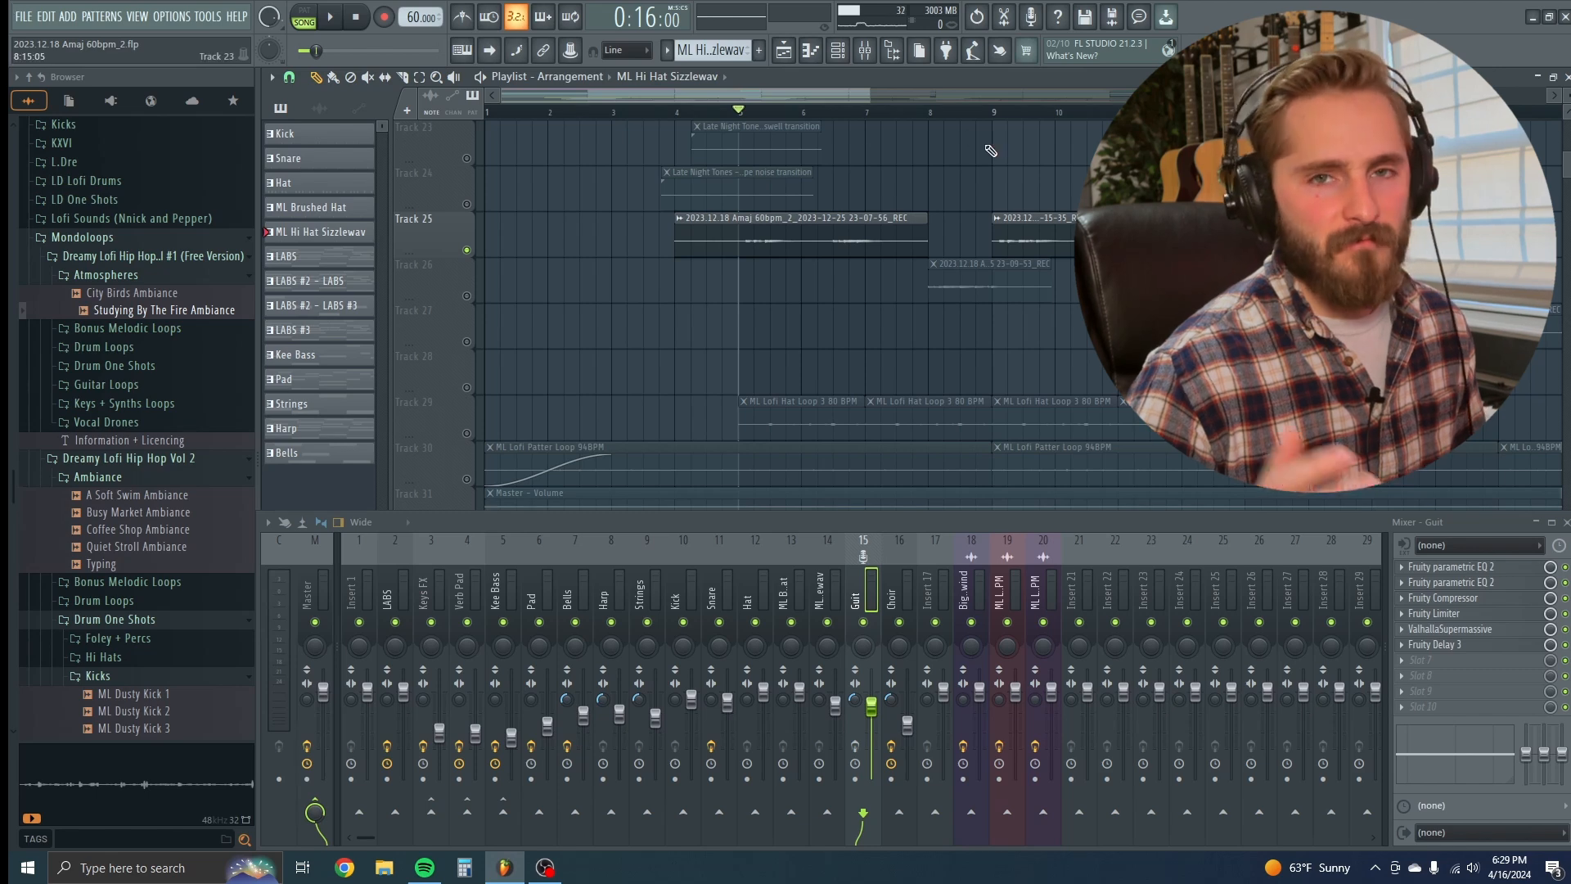
Step: Play the soloed guitar recording, and open the first Fruity parametric EQ 2 on the Guit insert
key("space")
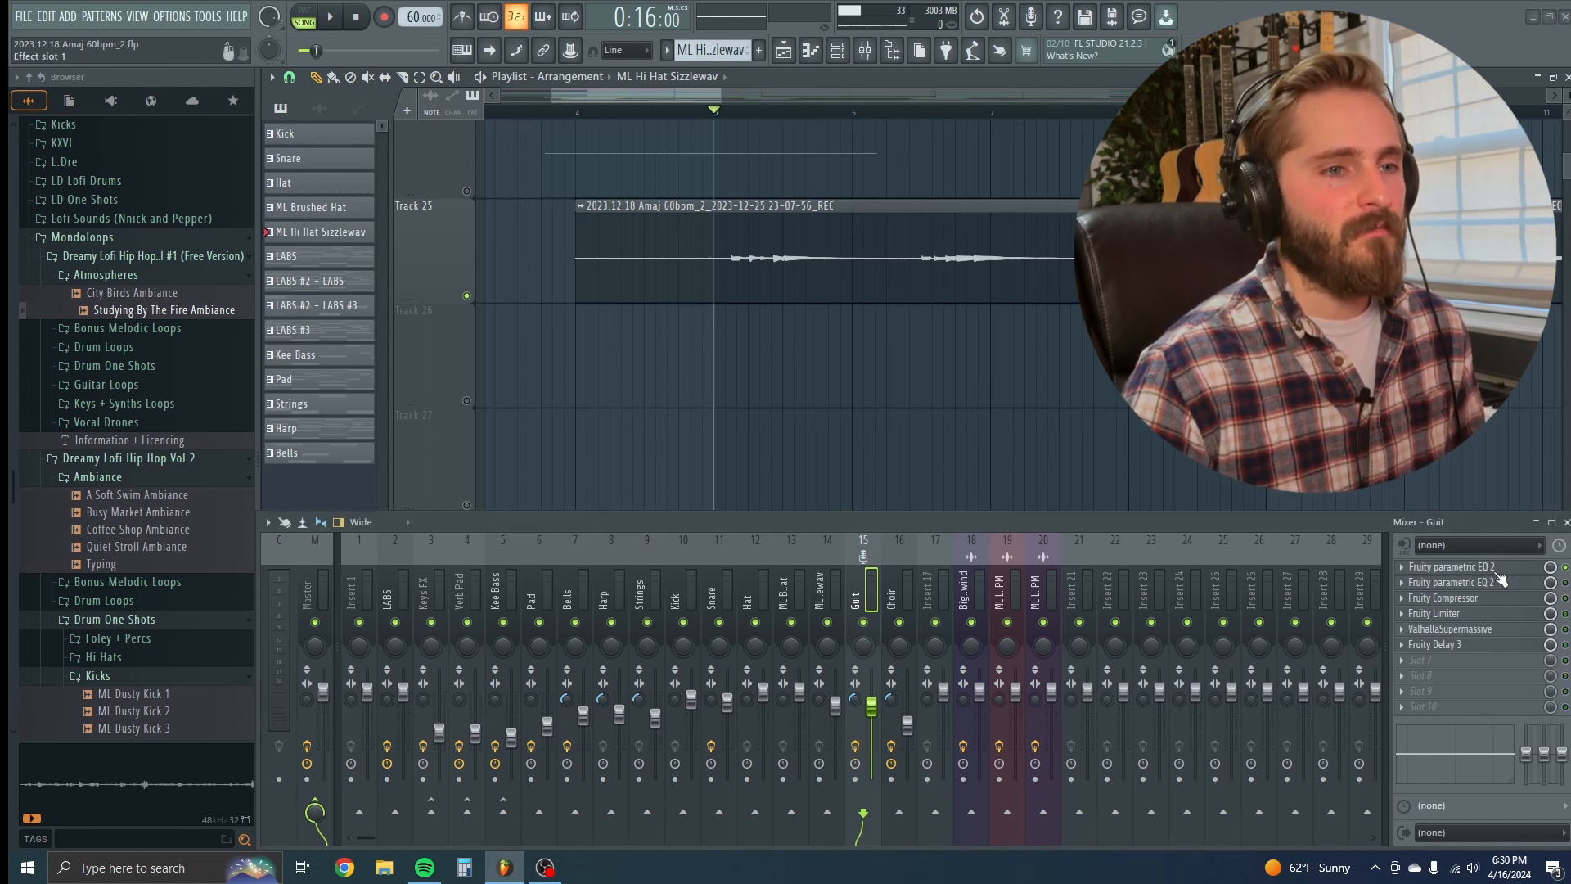
left_click(1448, 566)
left_click_drag(670, 205, 690, 167)
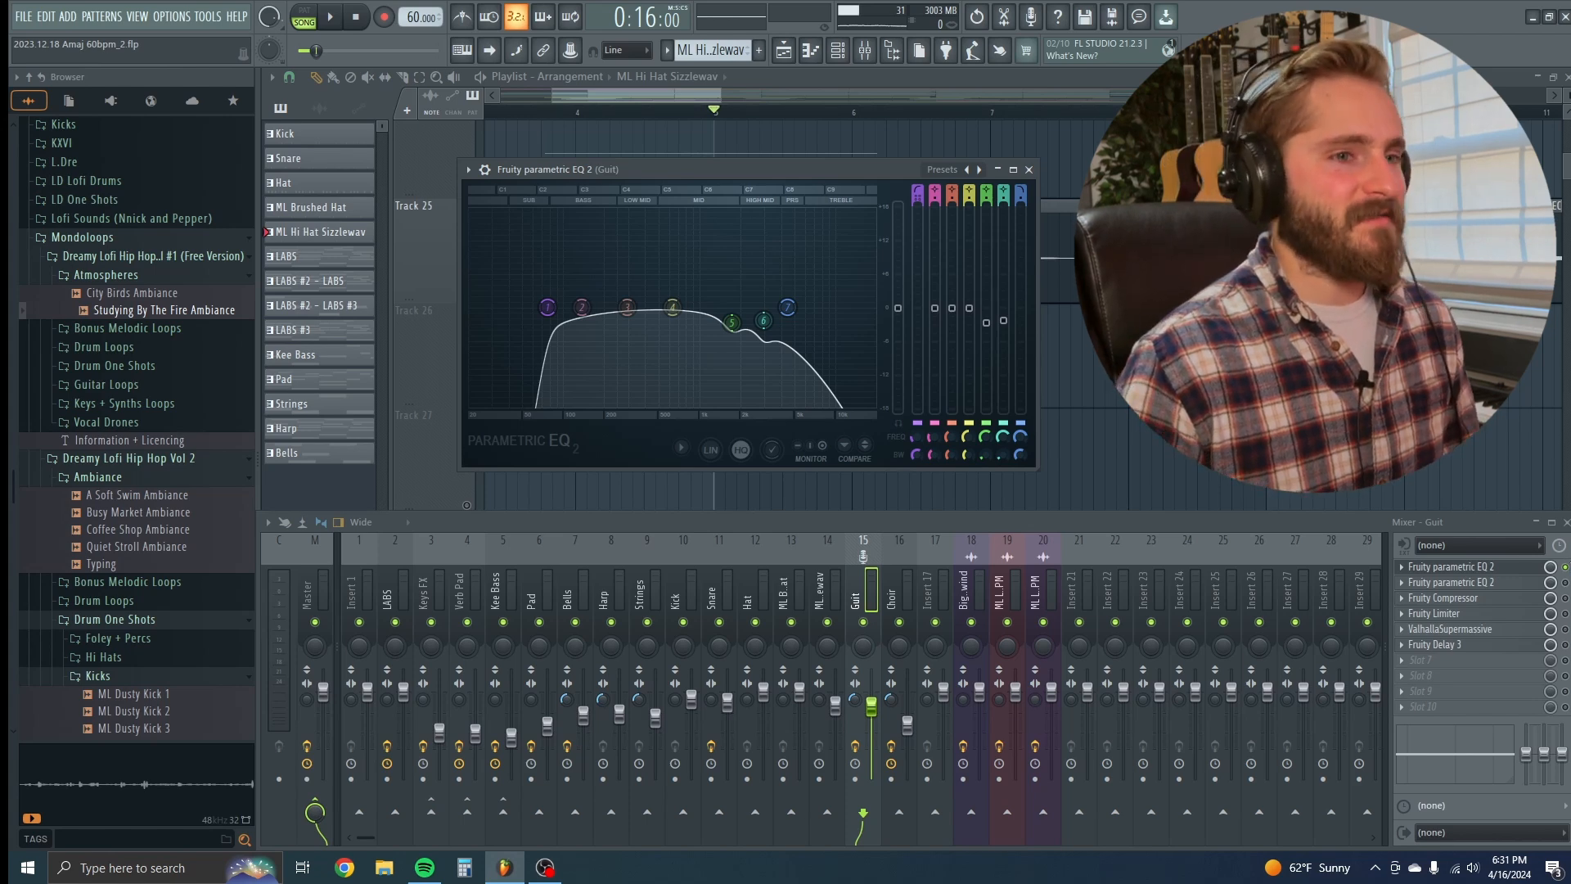
Step: Sweep band 2 in the Guit insert's second Fruity parametric EQ 2, play the guitar through it, and close the EQ windows
left_click(1483, 589)
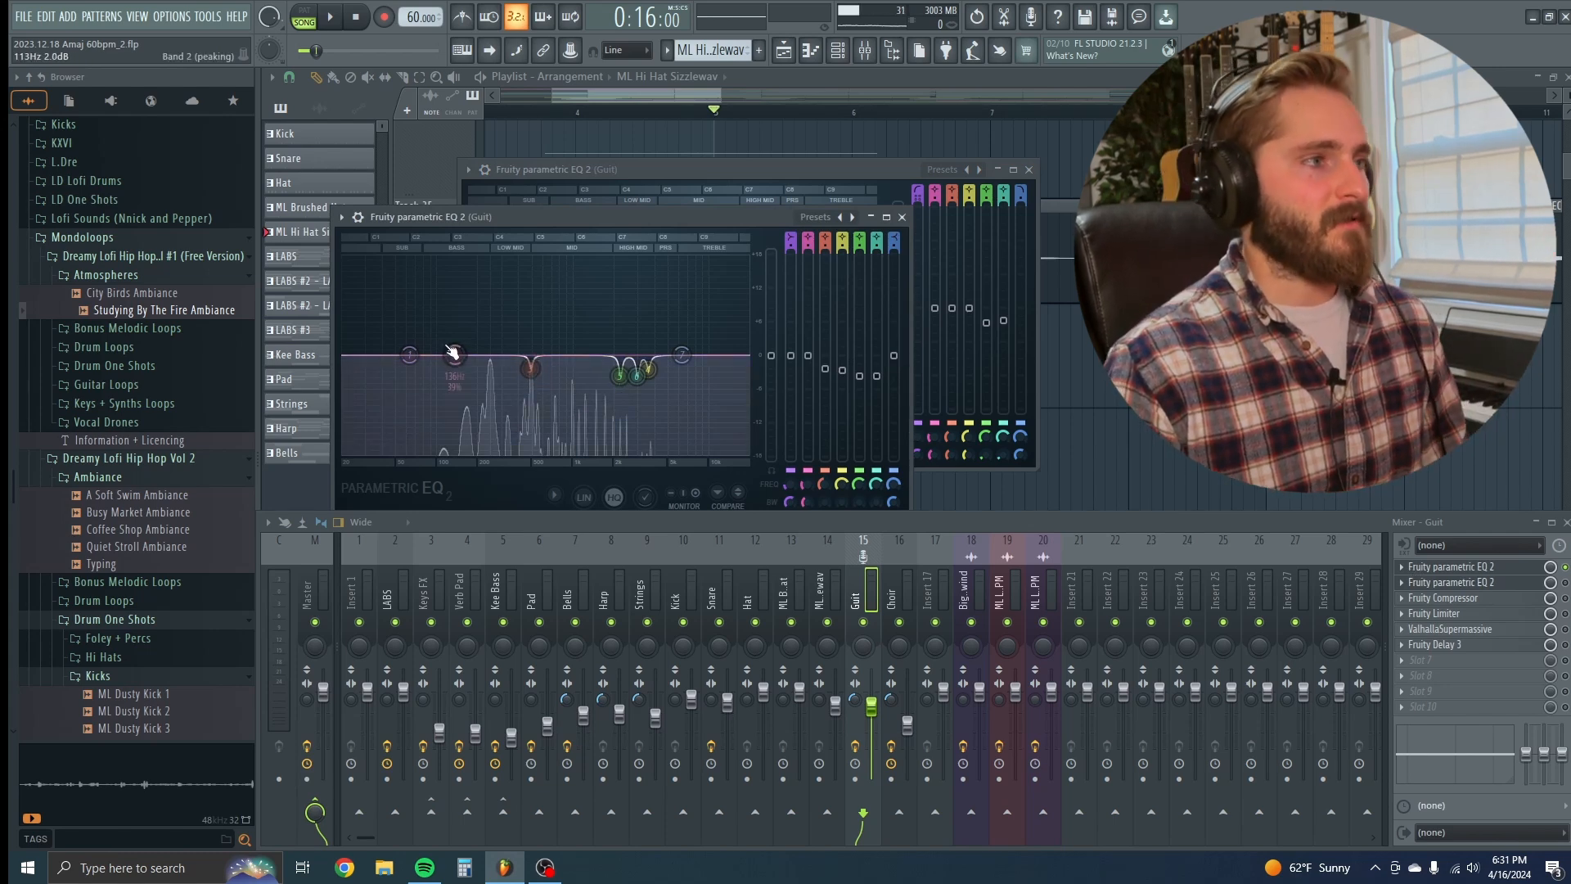
mouse_move(455, 355)
left_mouse_down()
mouse_move(462, 268)
mouse_move(564, 262)
mouse_move(455, 263)
mouse_move(456, 353)
left_mouse_up()
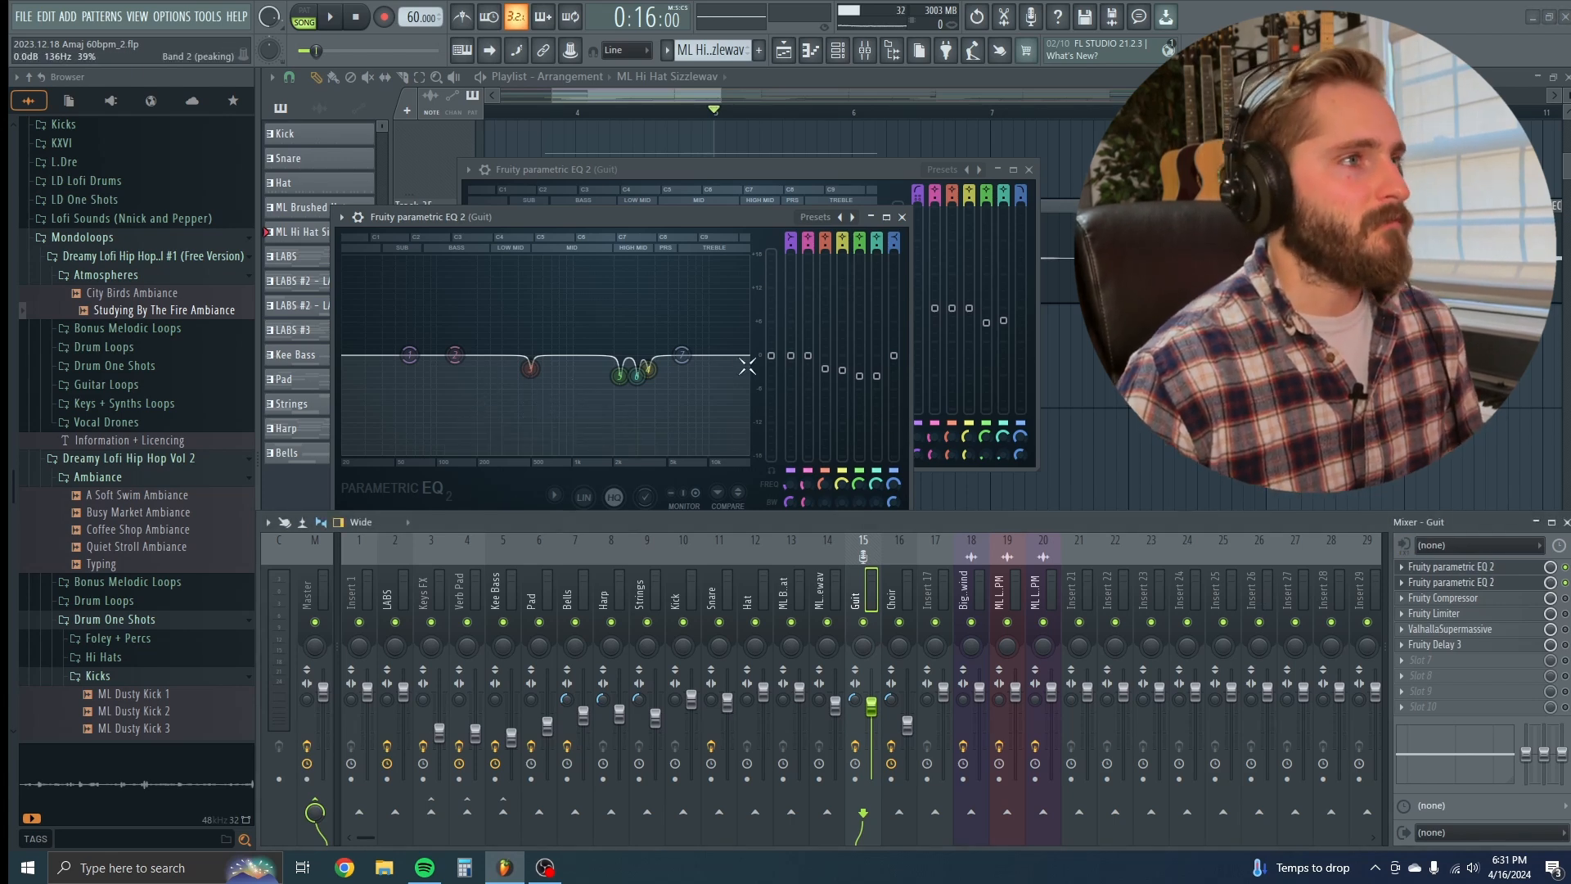
key("space")
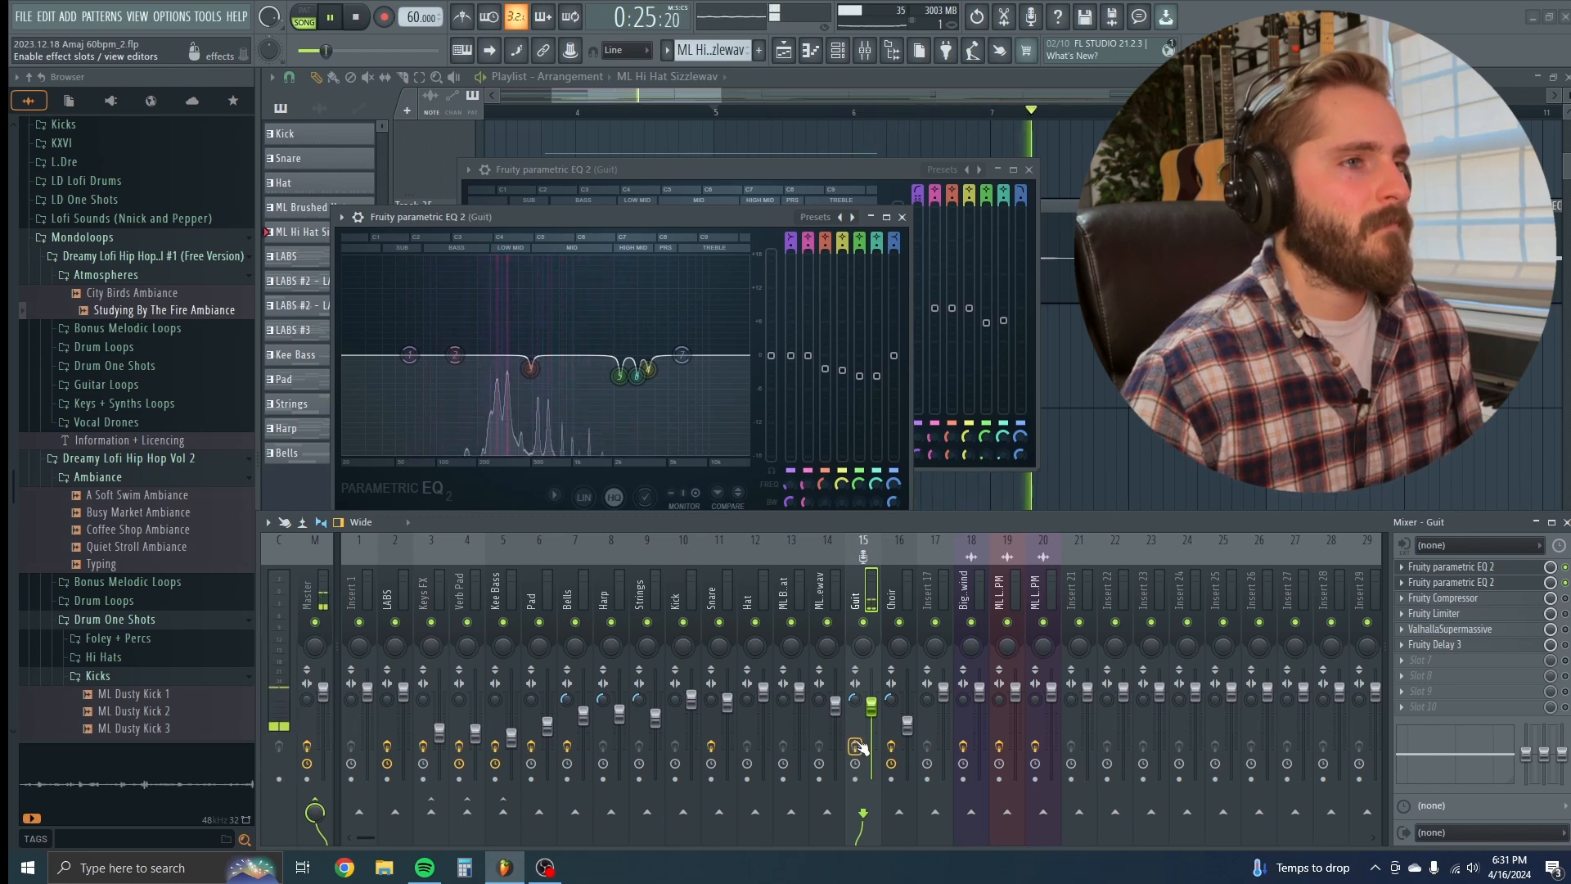
key("space")
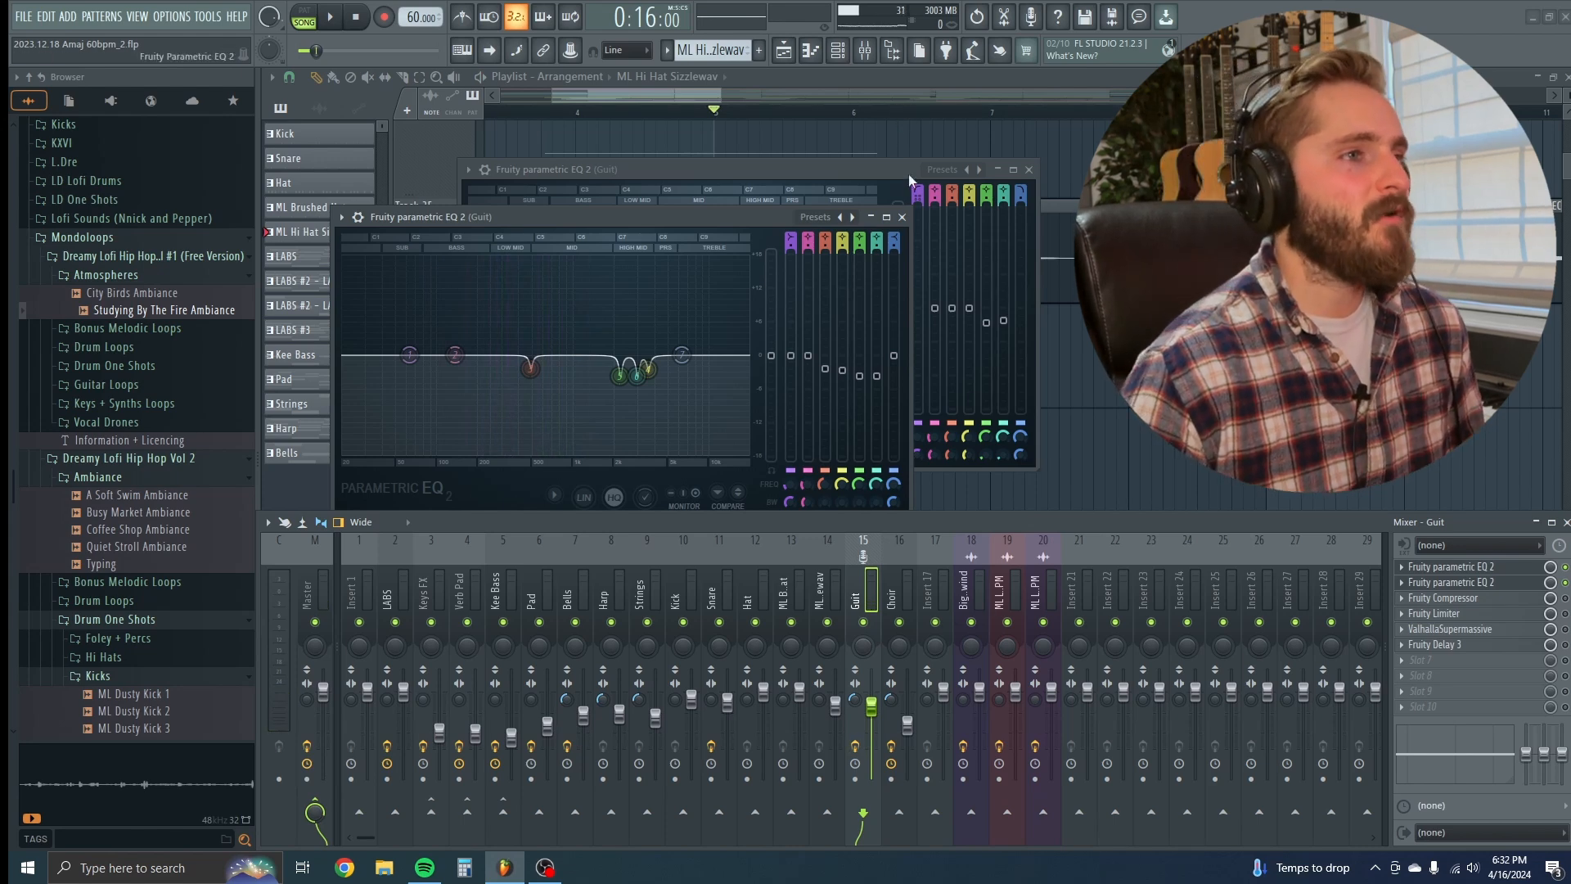
left_click(901, 217)
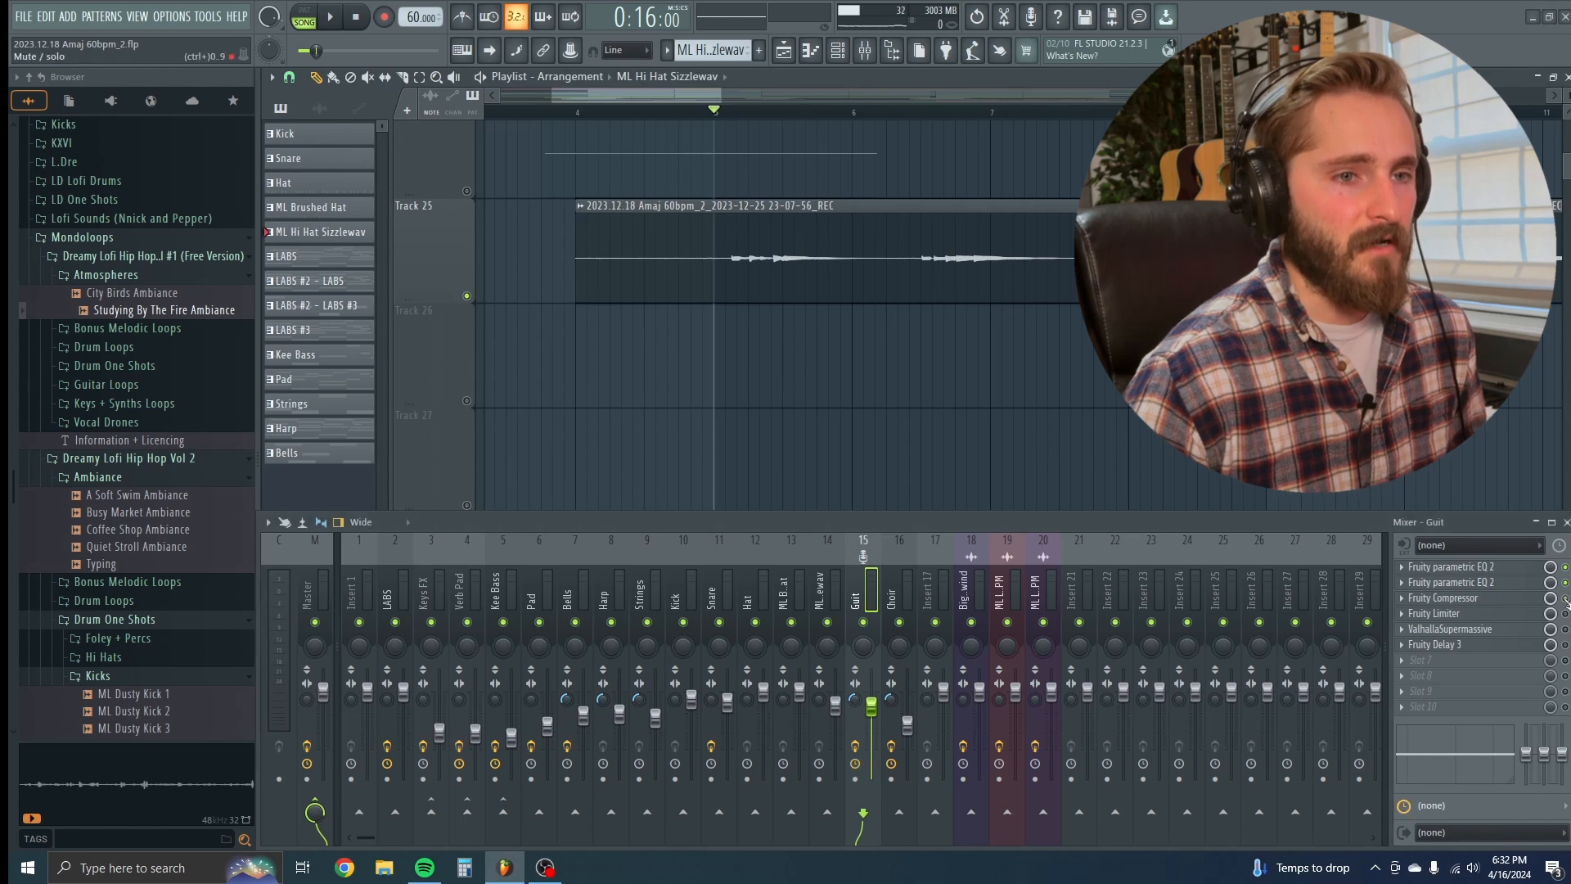
Step: Open the Fruity Compressor and Fruity Limiter on the Guit insert, and play the guitar through them
left_click(1489, 598)
left_click_drag(645, 308, 764, 219)
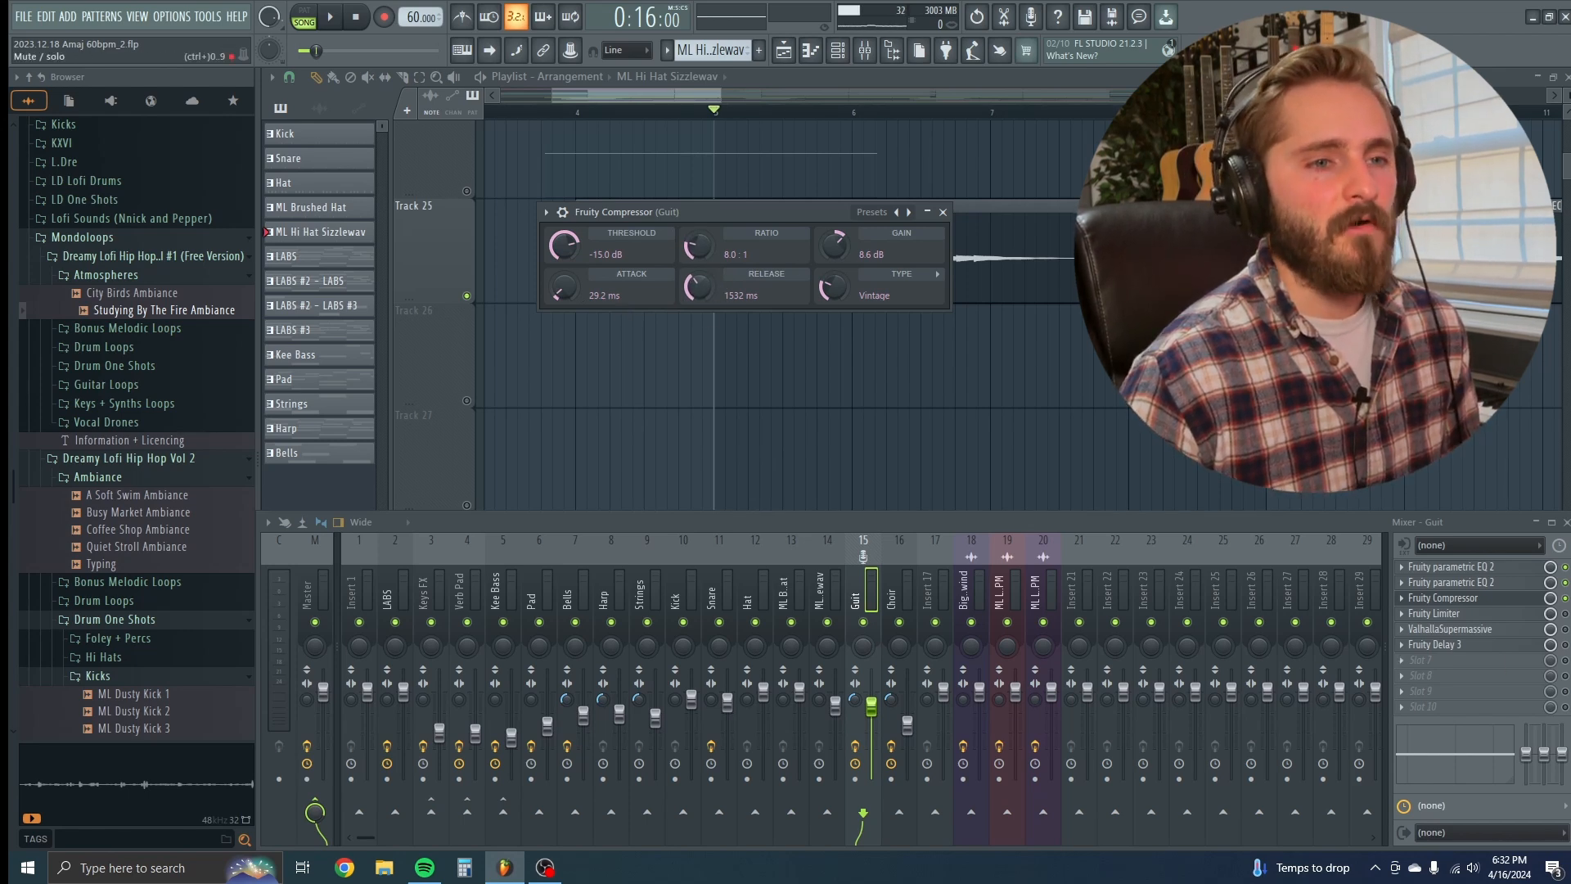
left_click(1473, 614)
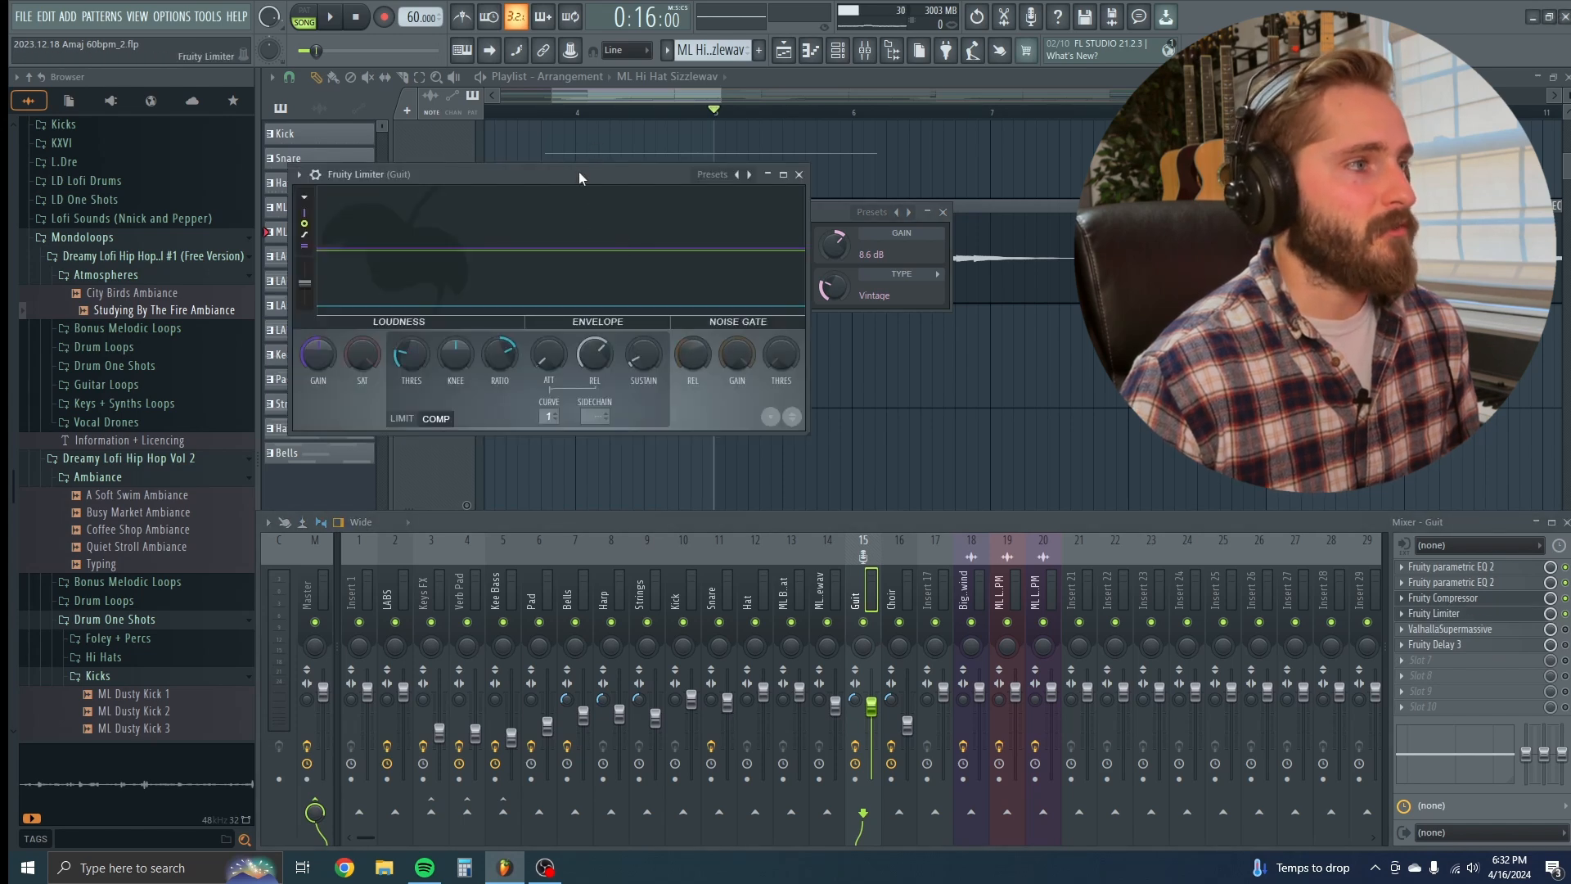
left_click_drag(578, 170, 839, 159)
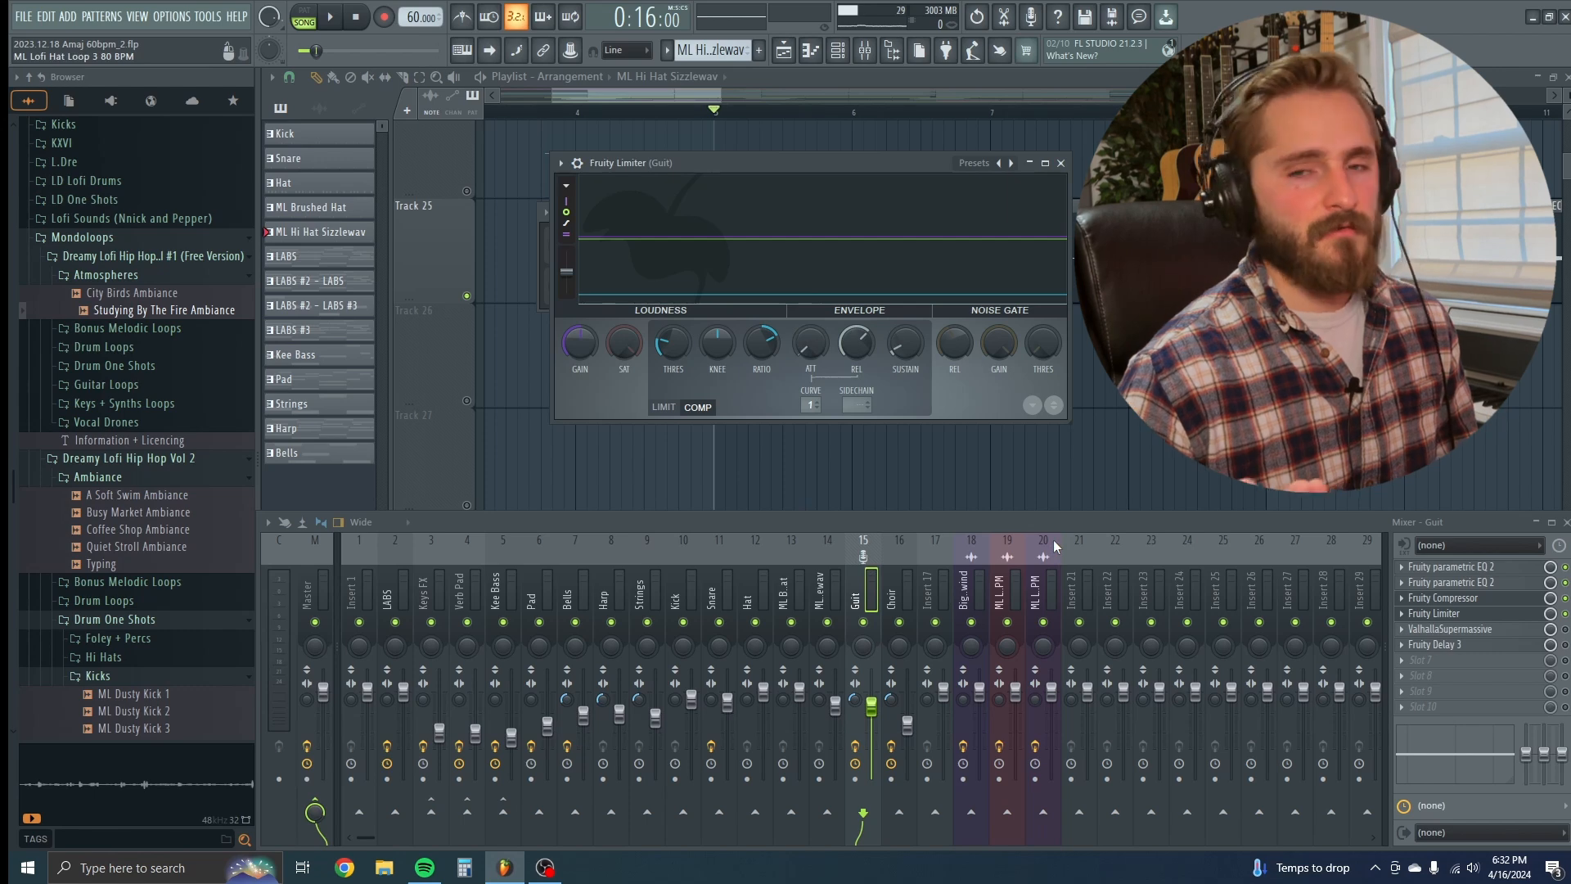
key("space")
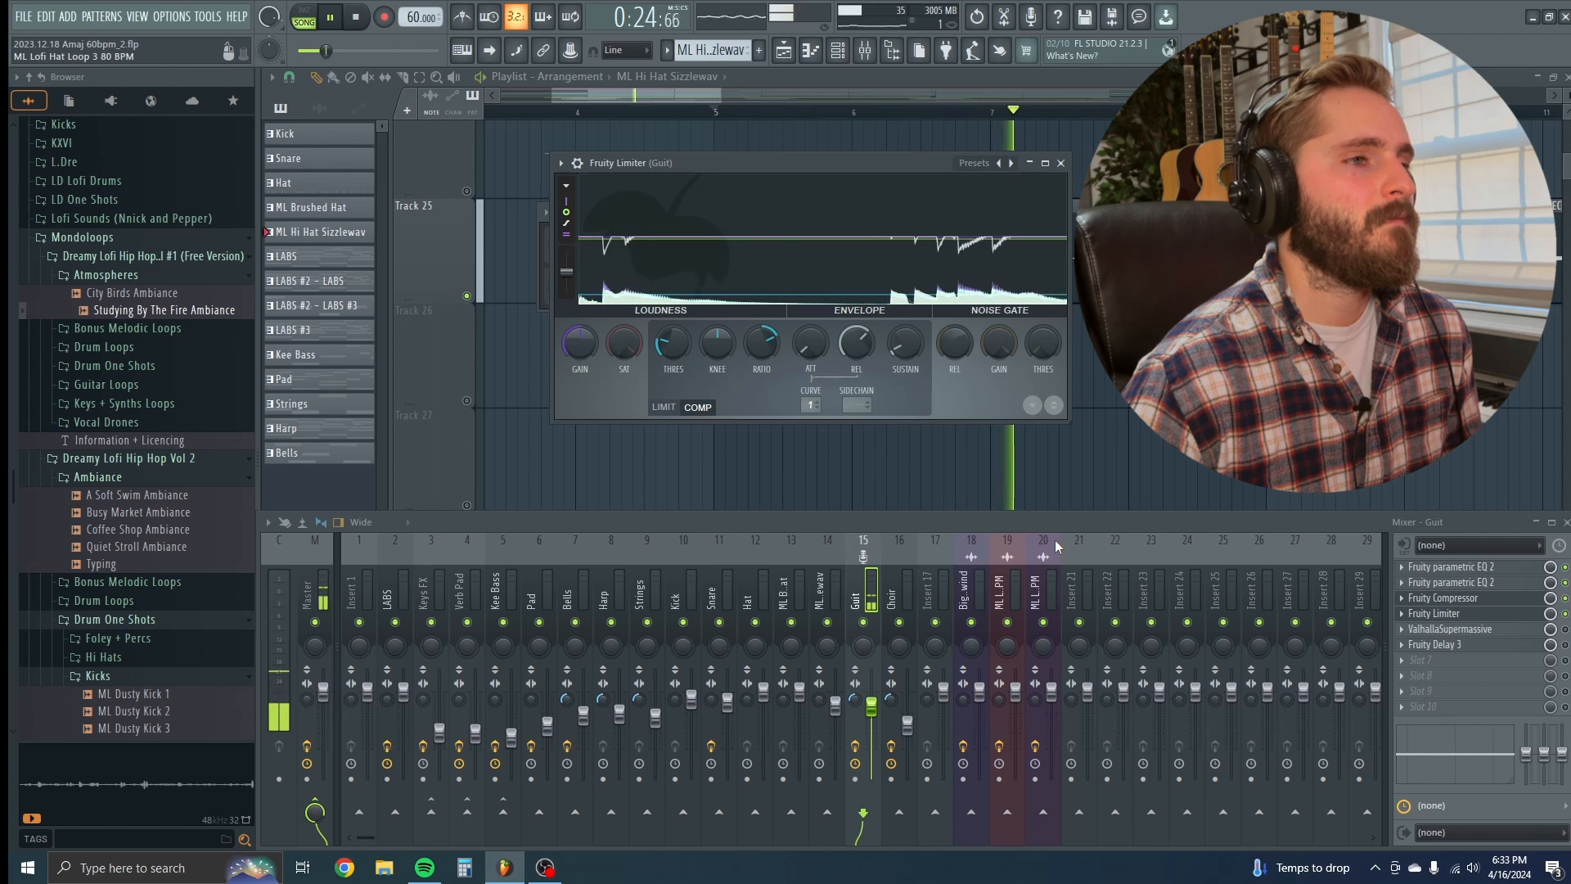
key("space")
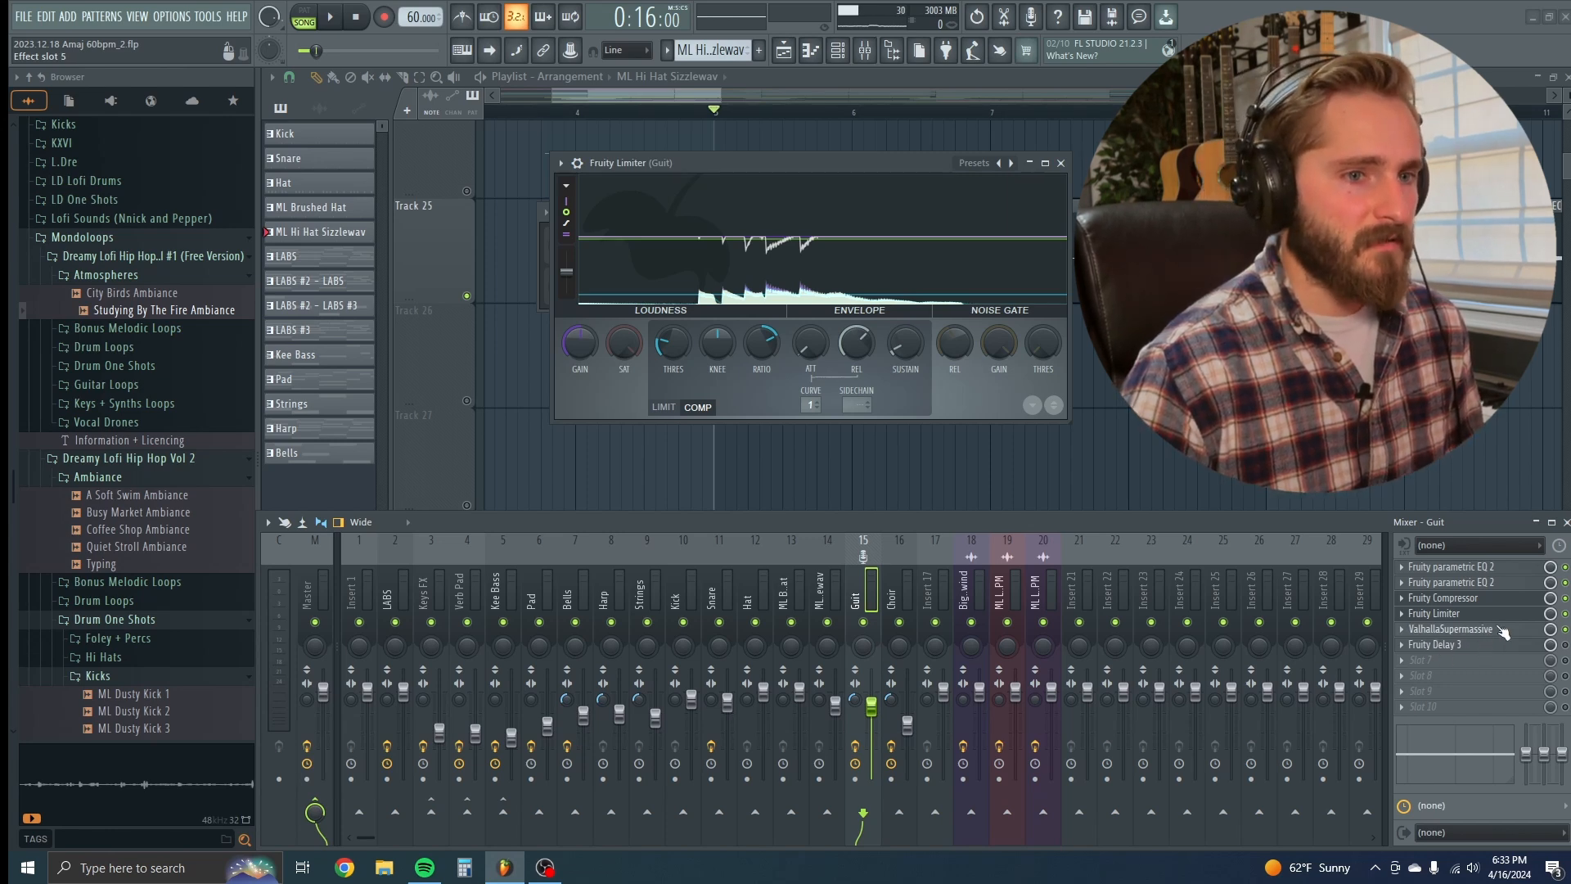
Step: Open ValhallaSupermassive and Fruity Delay 3 on the Guit insert, and play the guitar with its reverb and delay
left_click(1502, 630)
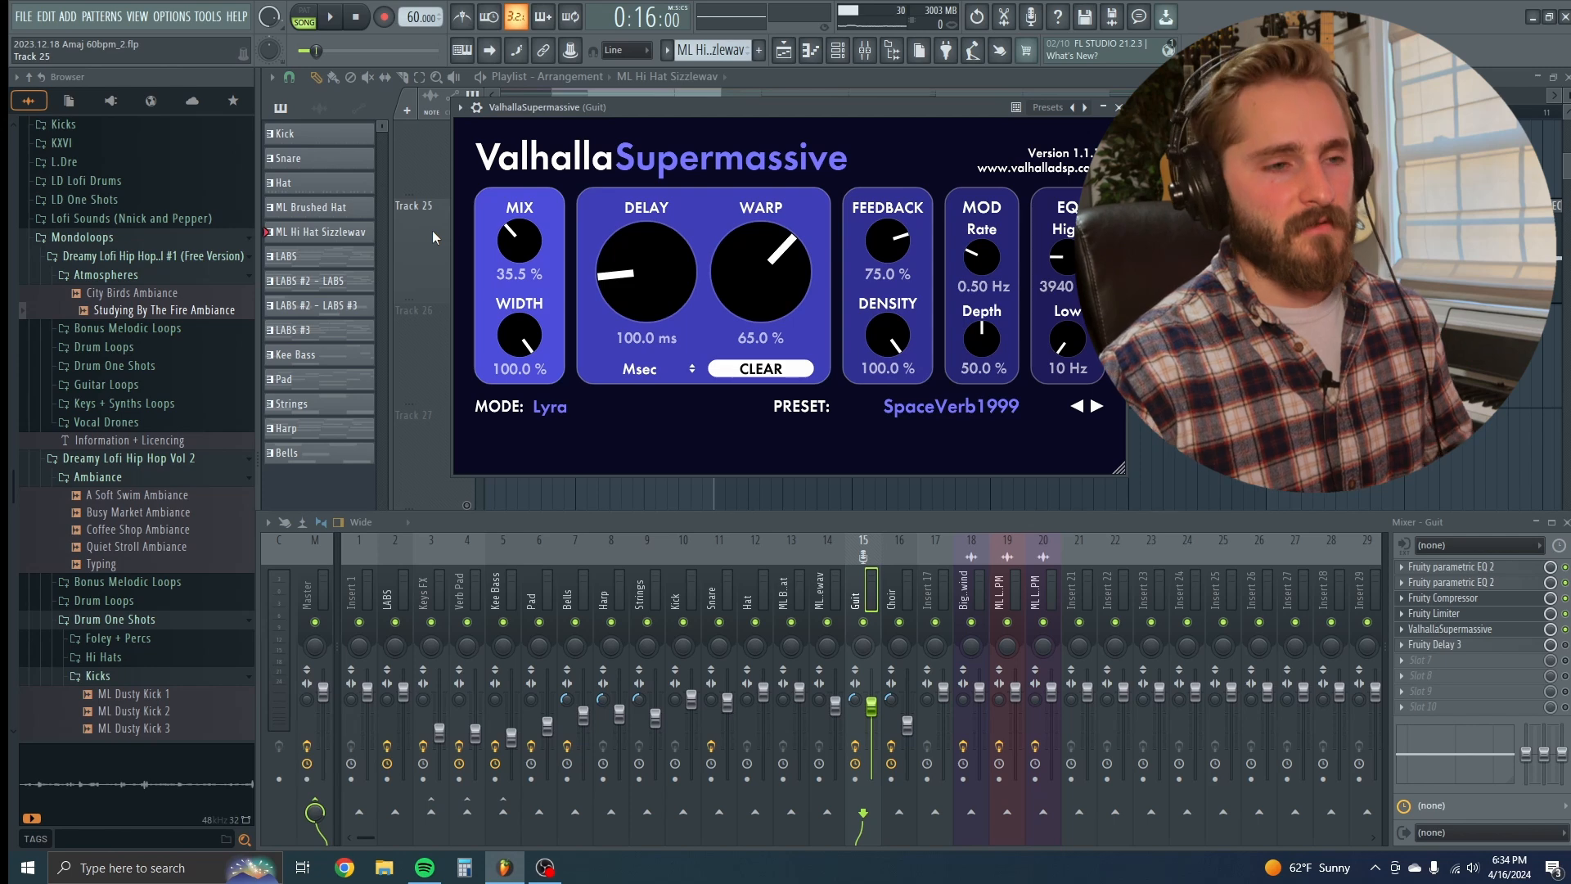
left_click(1490, 645)
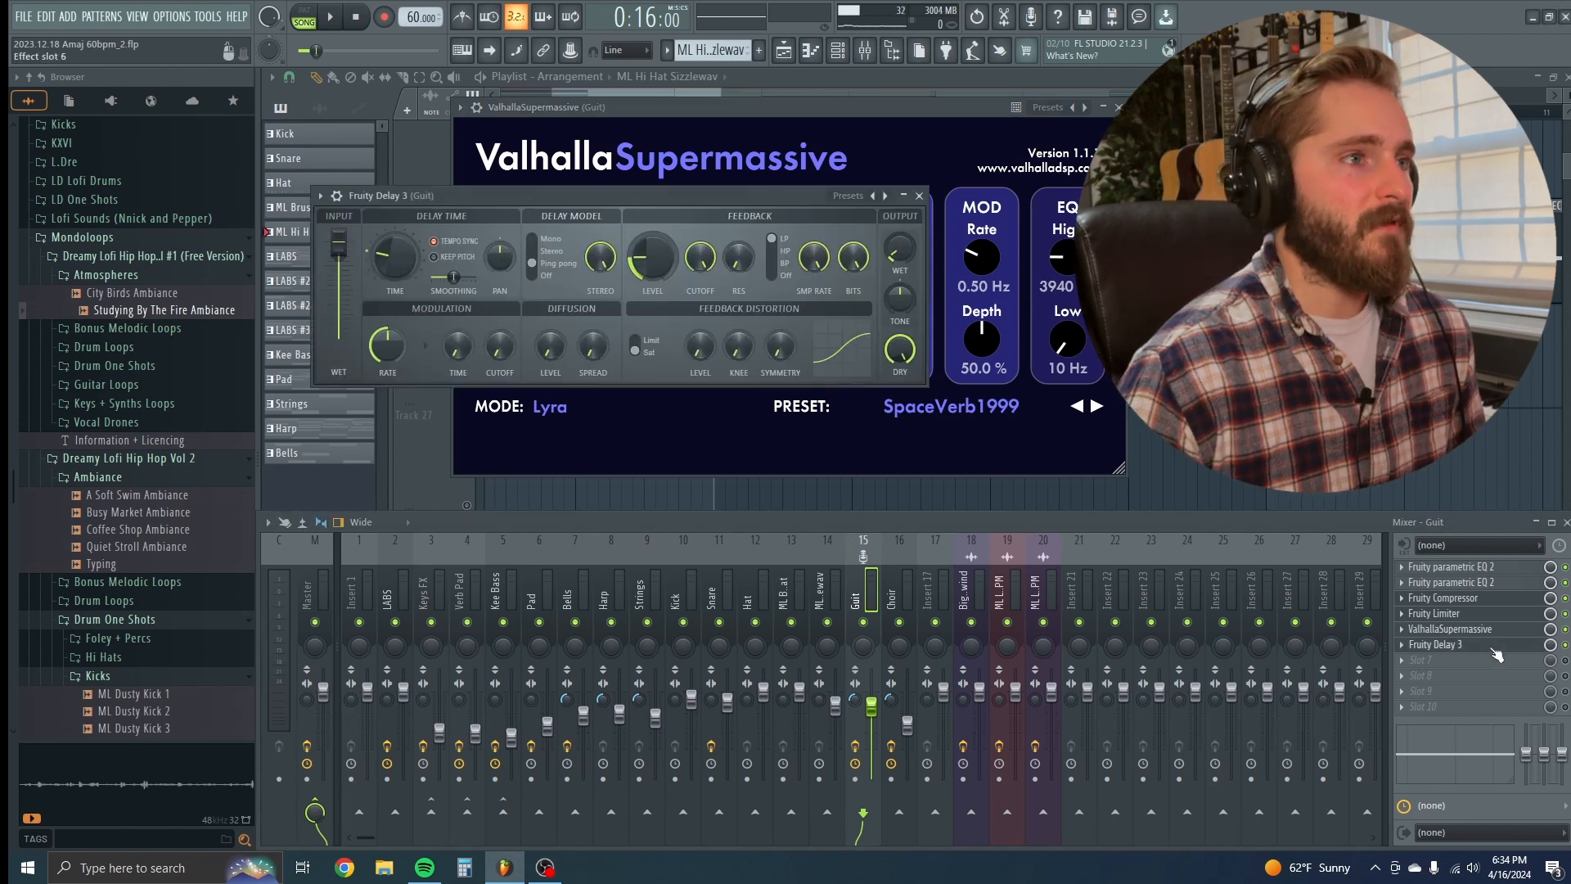
left_click_drag(712, 198, 988, 178)
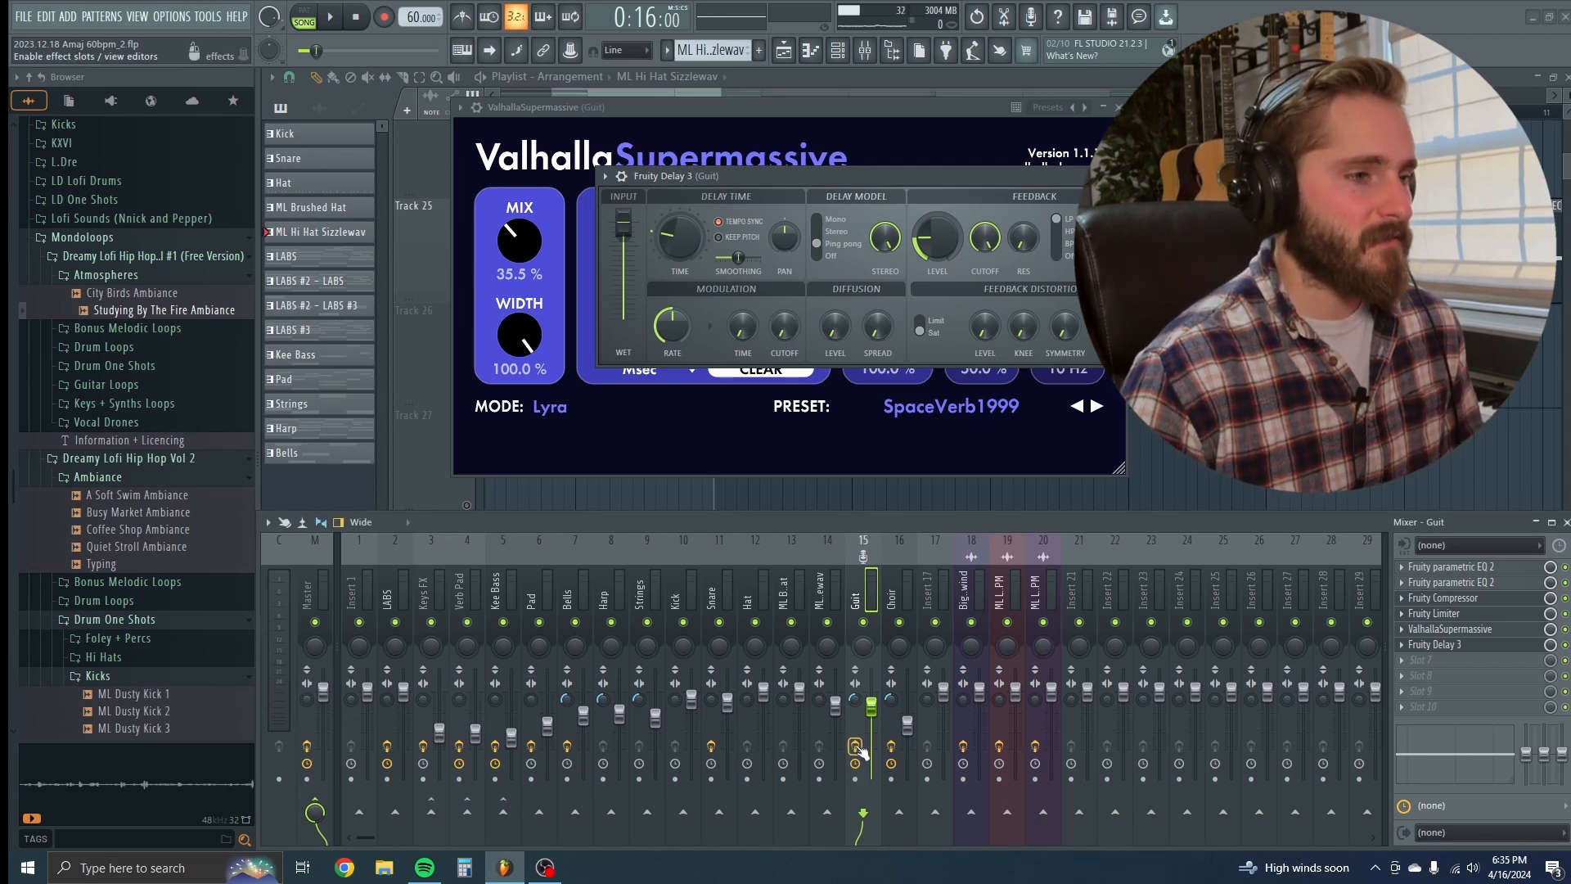
key("space")
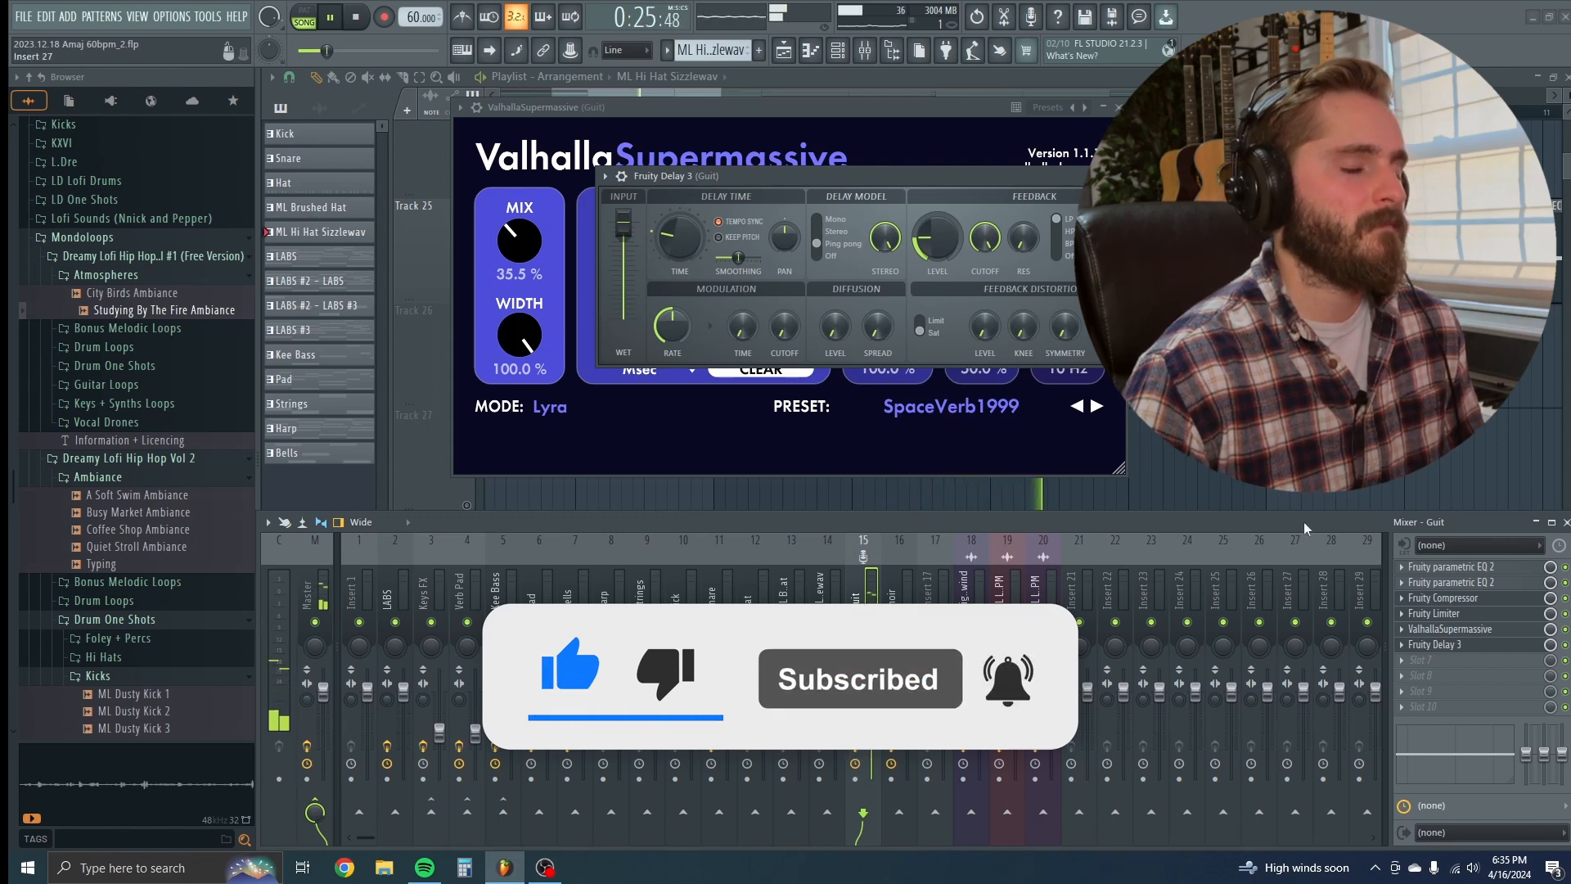
key("space")
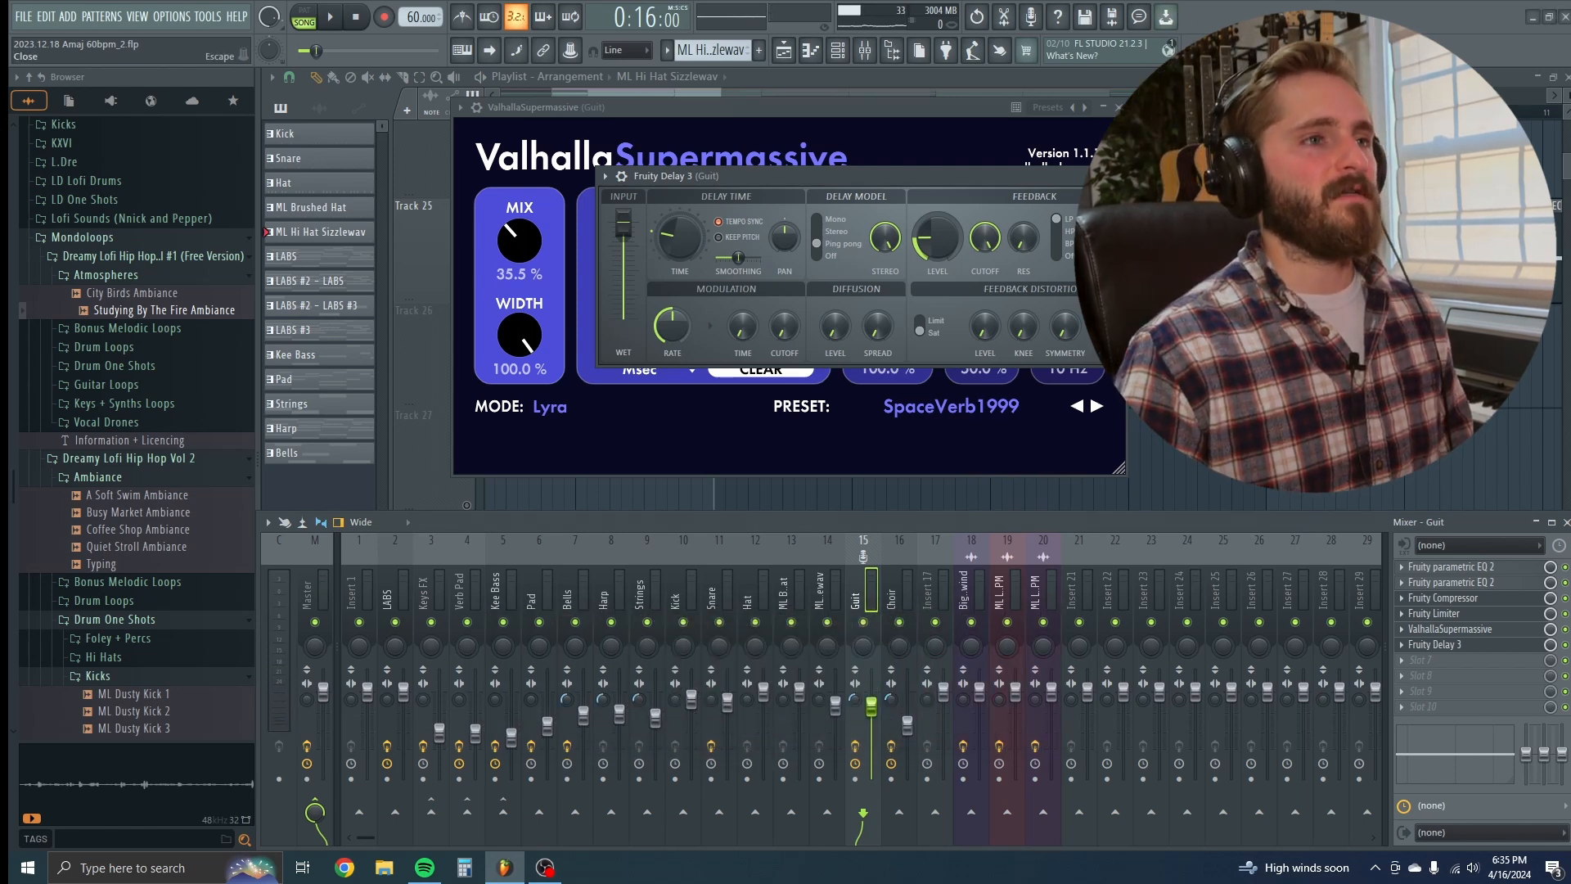
Step: Close the remaining effect windows and the mixer, with the solo on Track 25 turned off
left_click(1147, 175)
left_click(1116, 107)
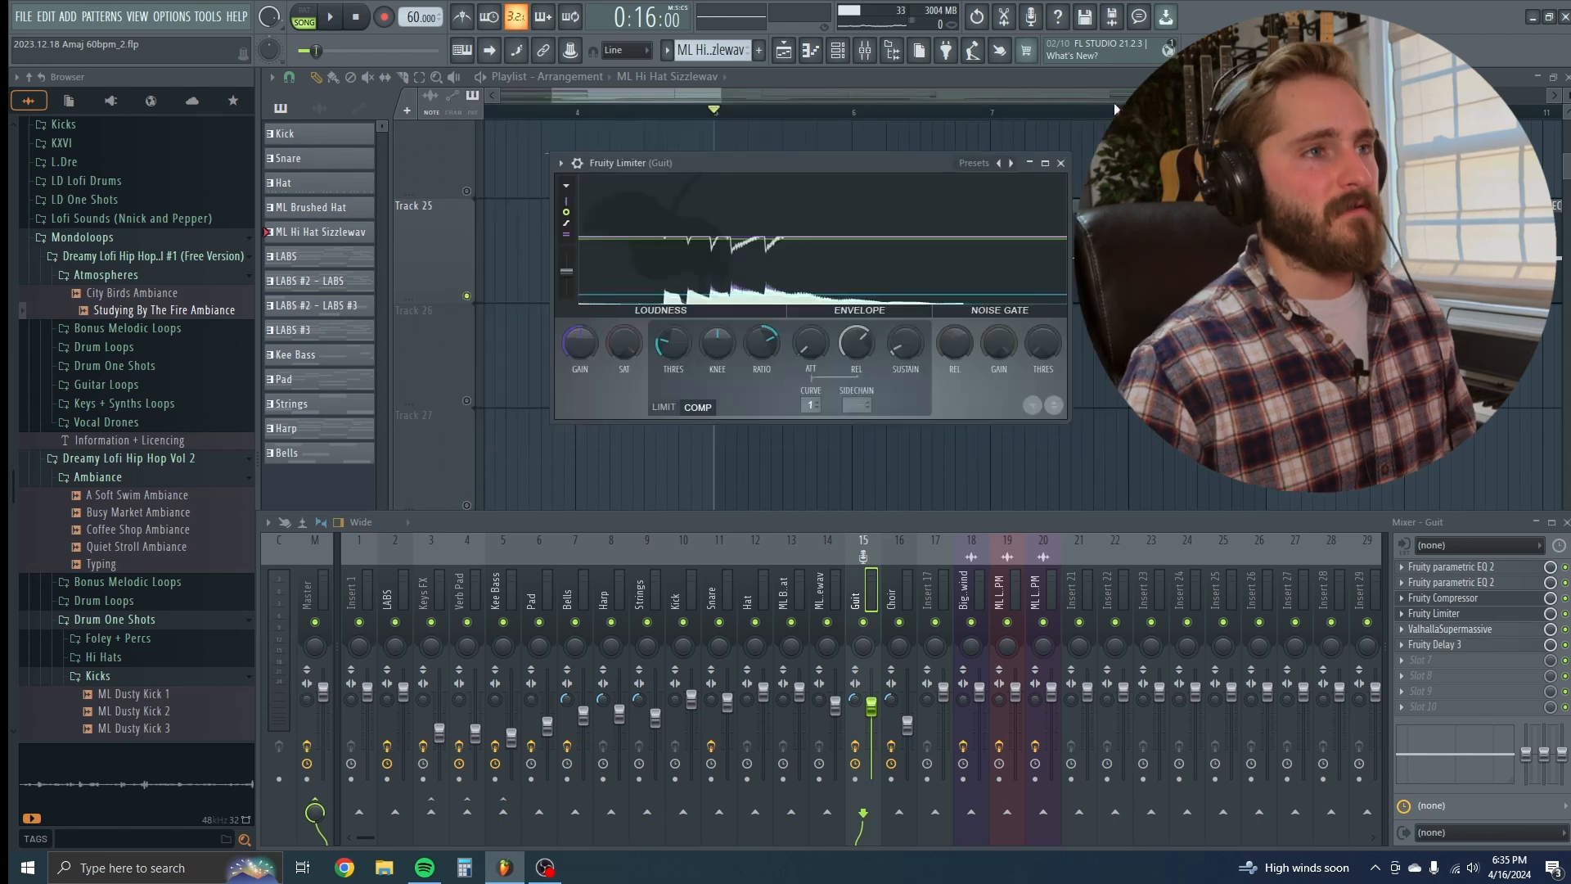
left_click(1061, 164)
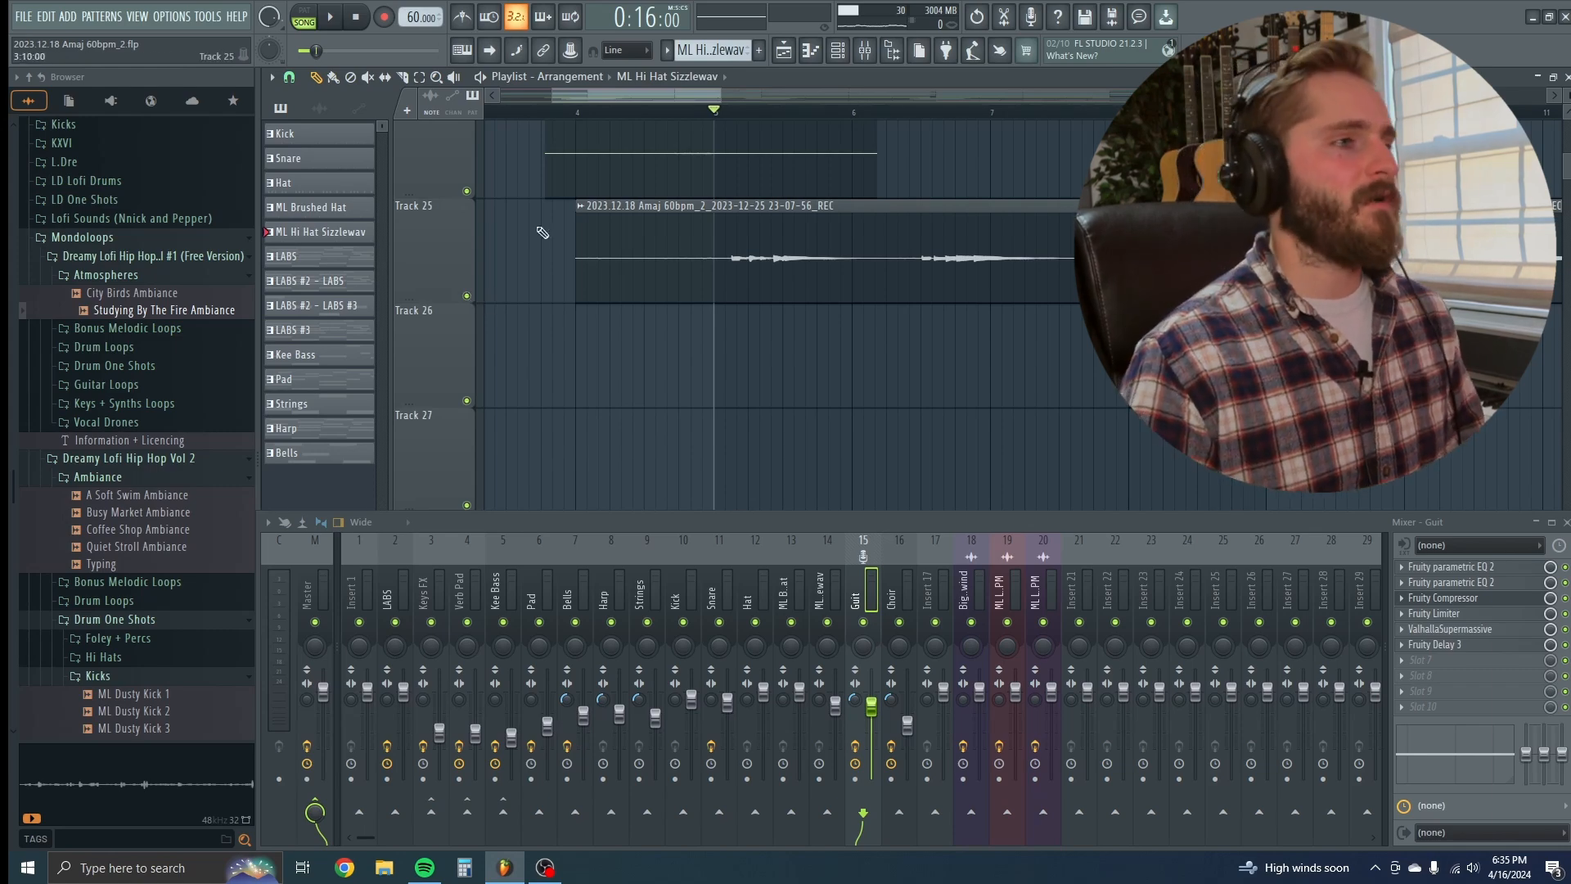
left_click(1566, 521)
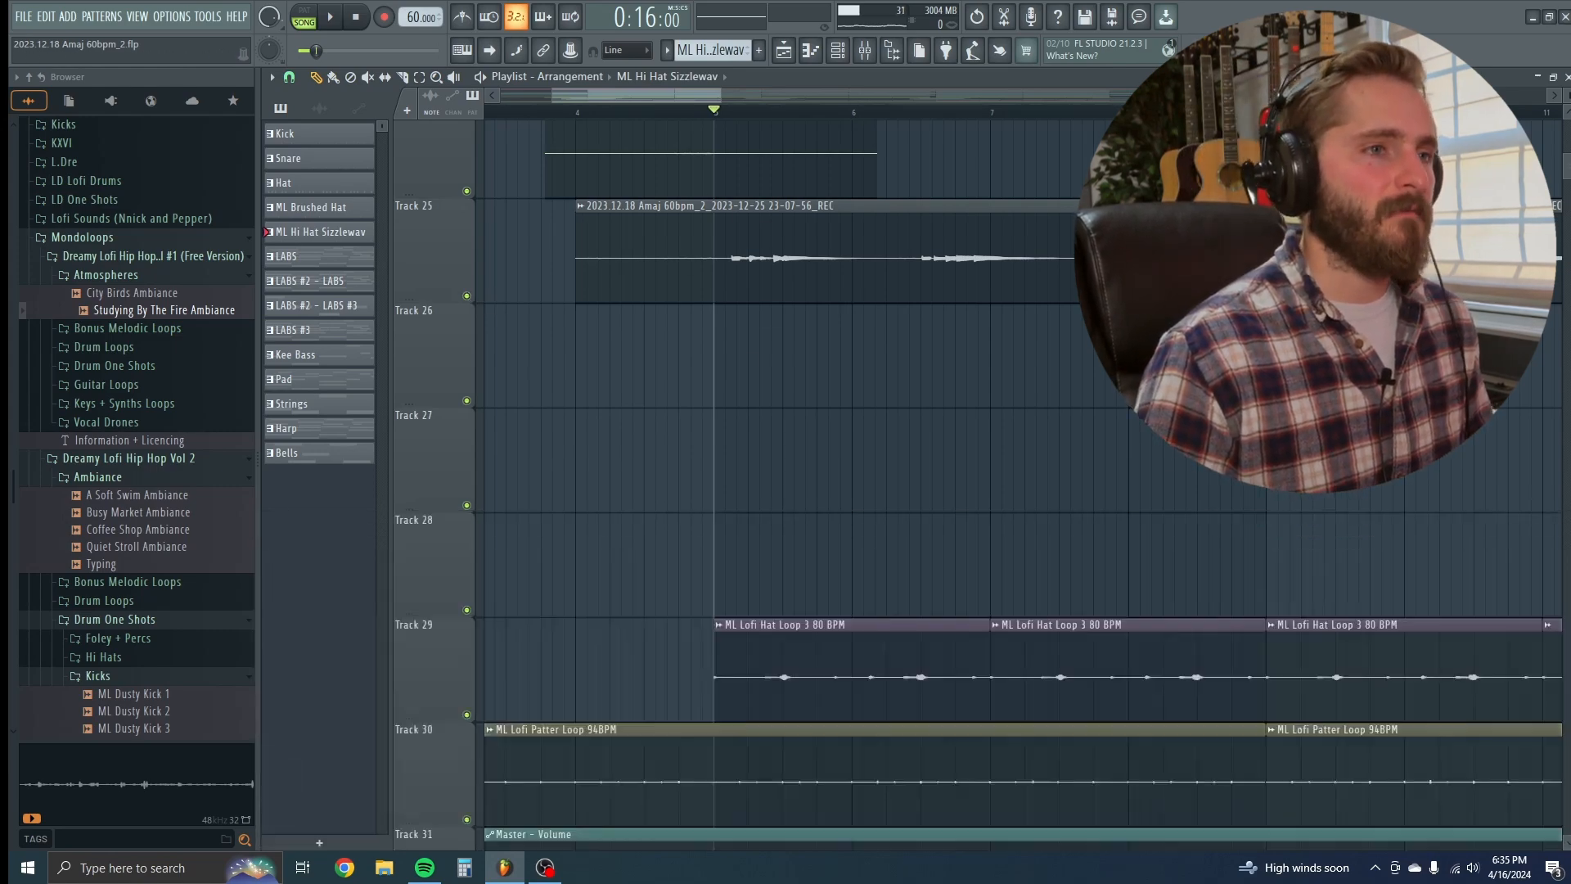
Step: Look through the foley, brush, shaker, hat and patter loop tracks, ending on an overview of the whole arrangement
scroll(670, 646, "down", 6)
scroll(669, 647, "up", 6)
scroll(669, 646, "up", 2)
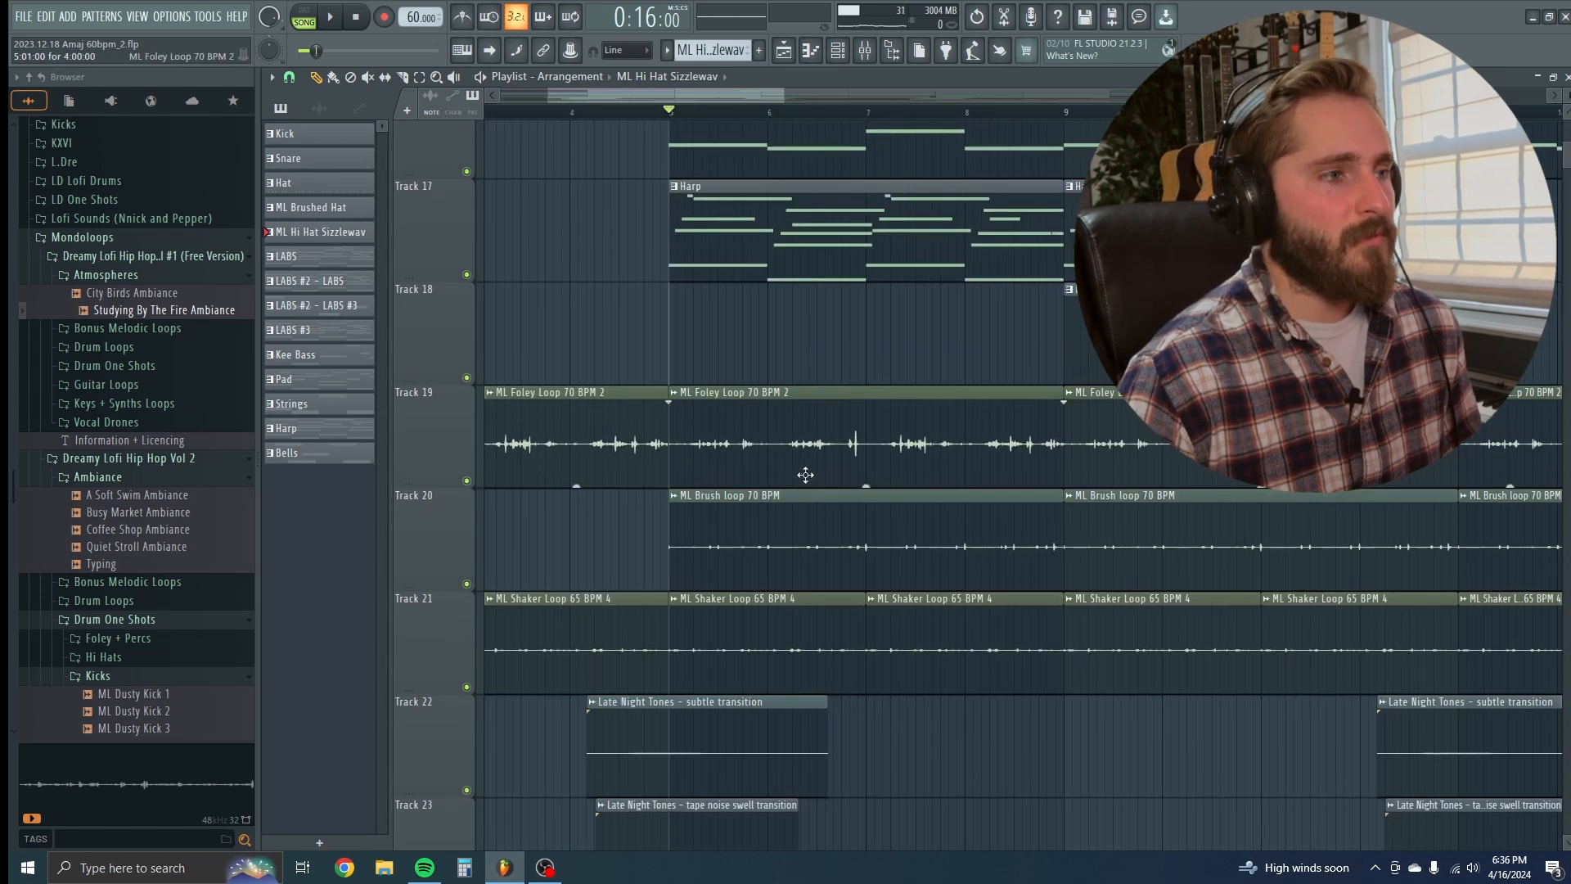
scroll(764, 529, "down", 8)
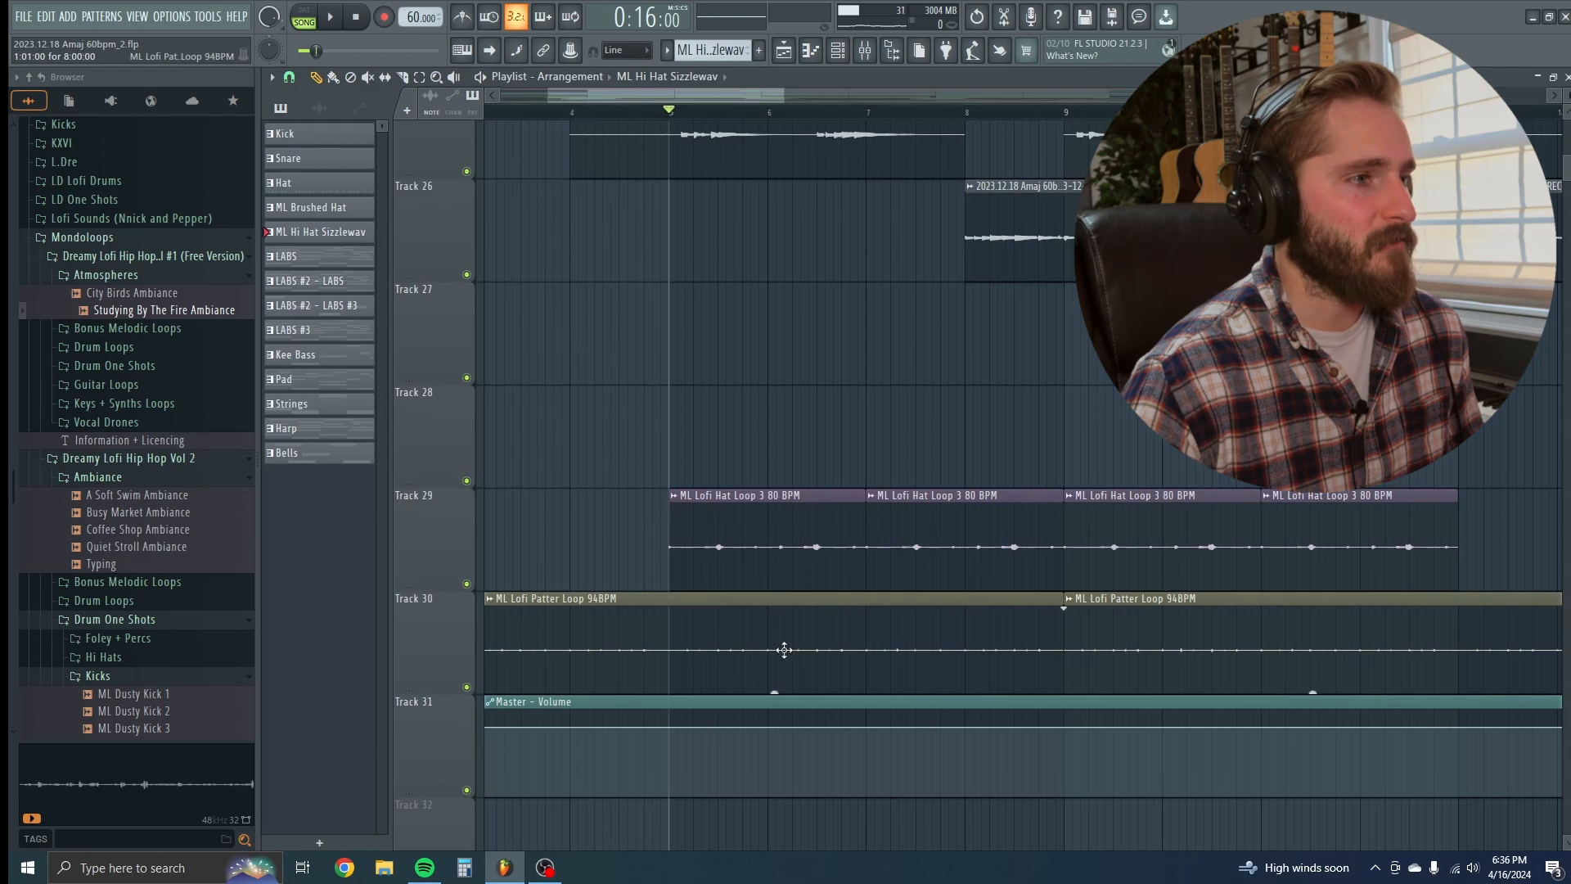
scroll(823, 580, "up", 7)
scroll(824, 598, "down", 10)
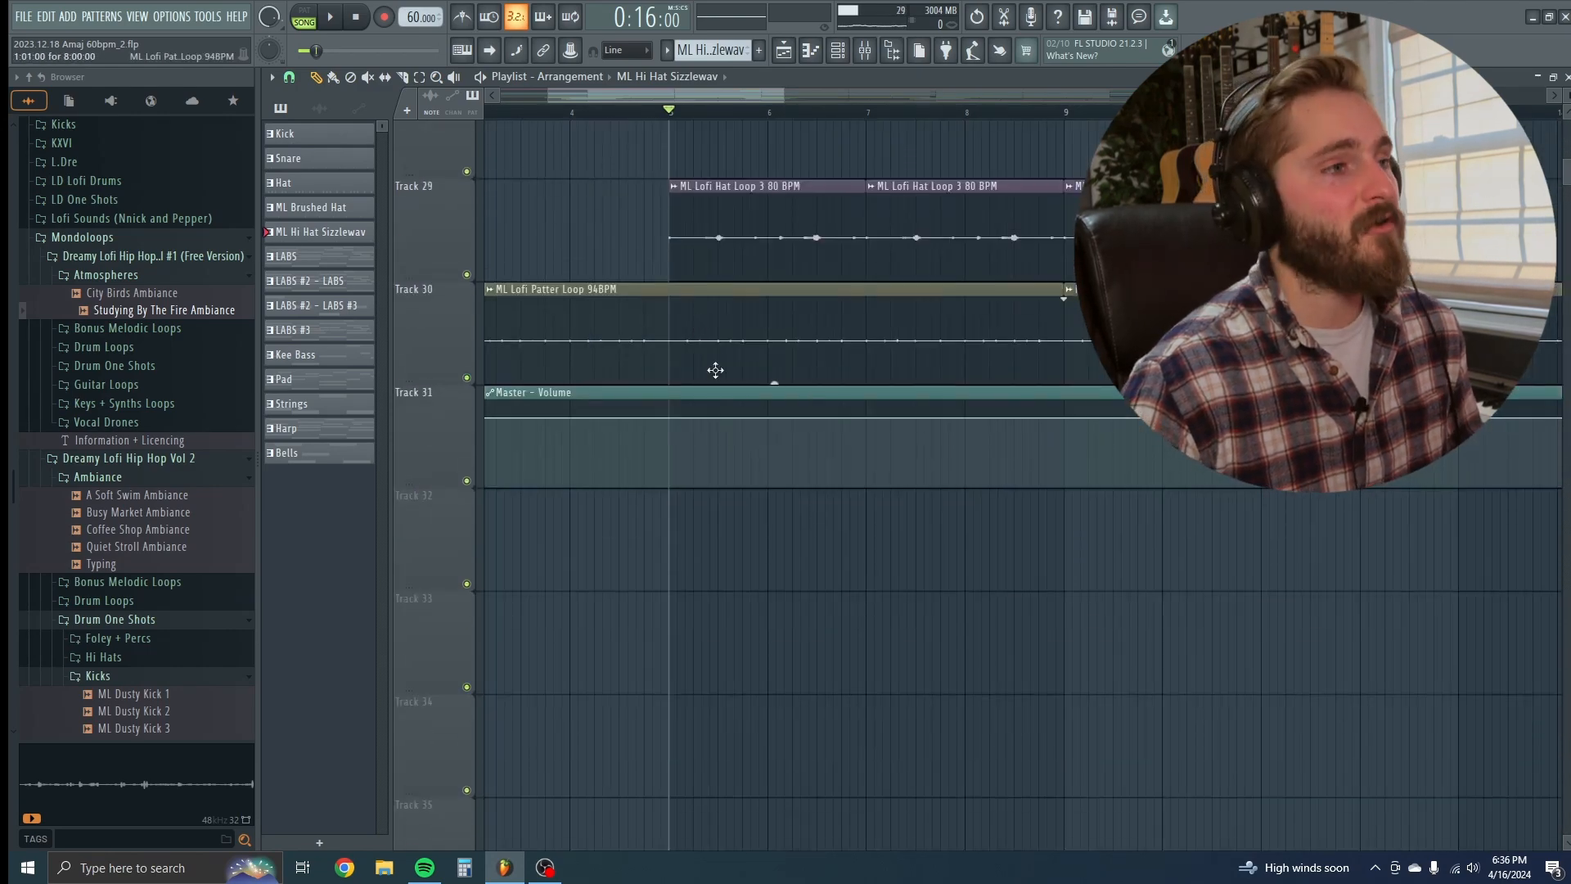
scroll(666, 332, "up", 3)
right_click(669, 393, "ctrl")
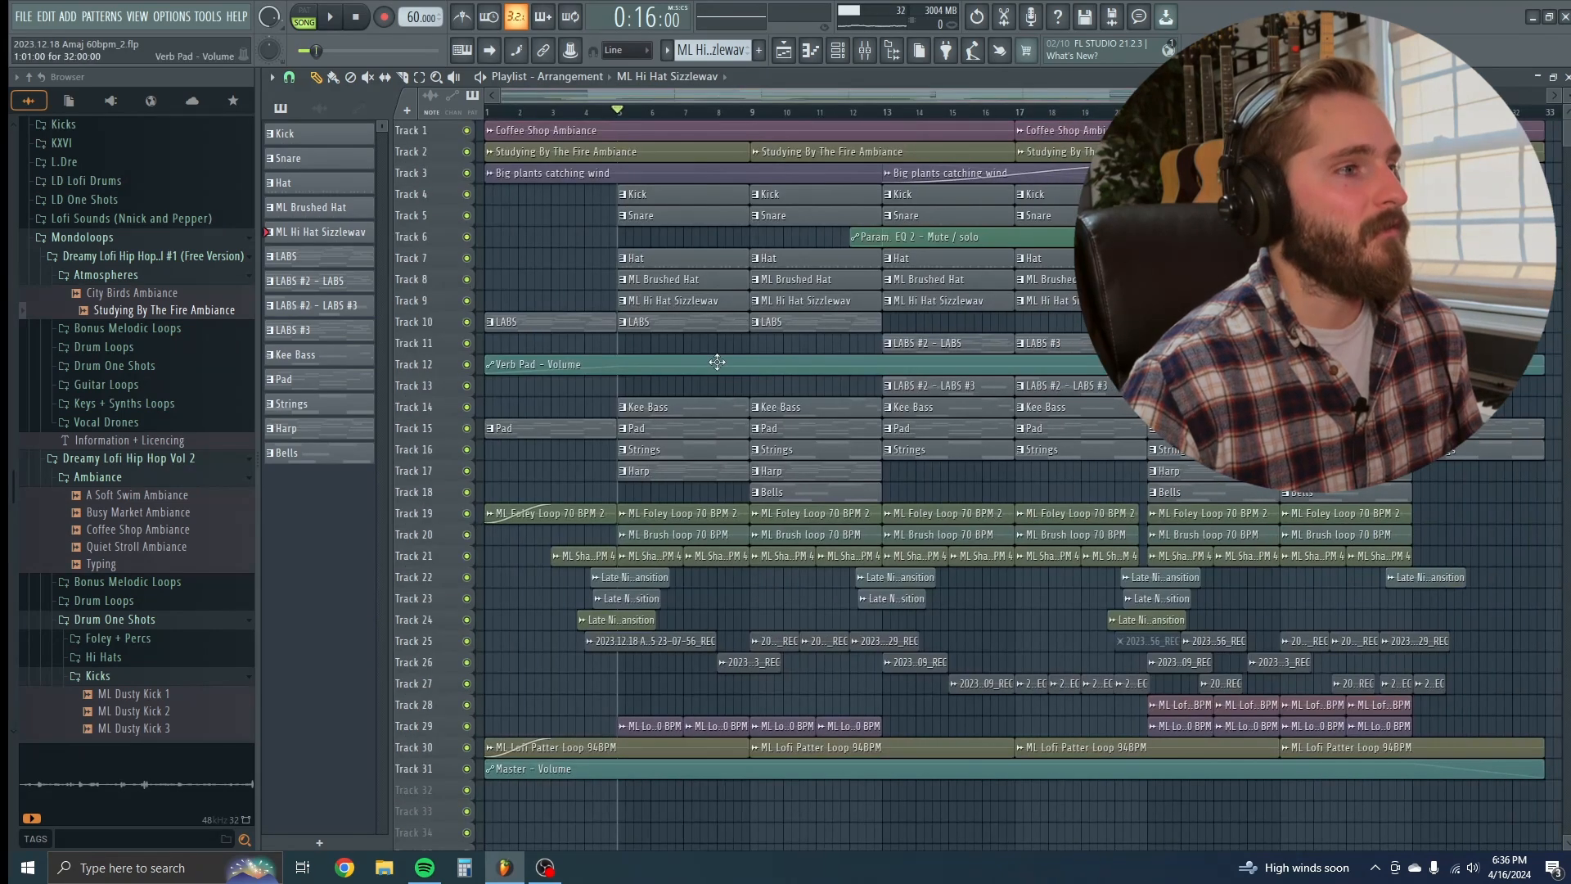
Step: Isolate the foley, brush and shaker loops on Tracks 19 to 21, and unmute the hat and patter loops on Tracks 29 and 30
scroll(588, 653, "up", 3, "alt")
scroll(586, 648, "down", 3)
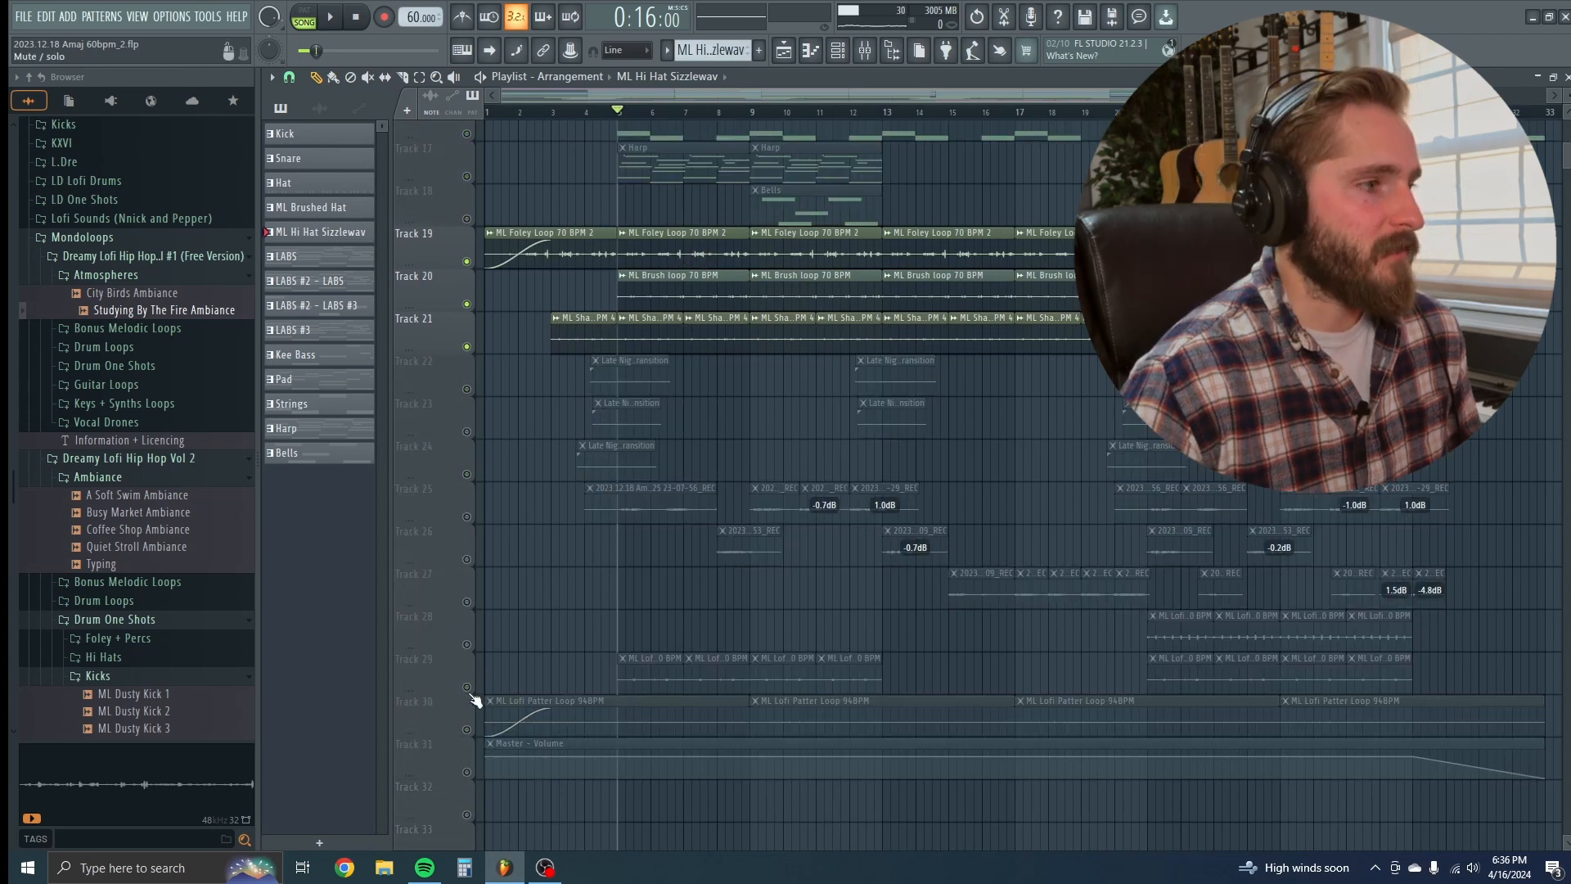
left_click(468, 688)
left_click(467, 730)
scroll(545, 546, "up", 2)
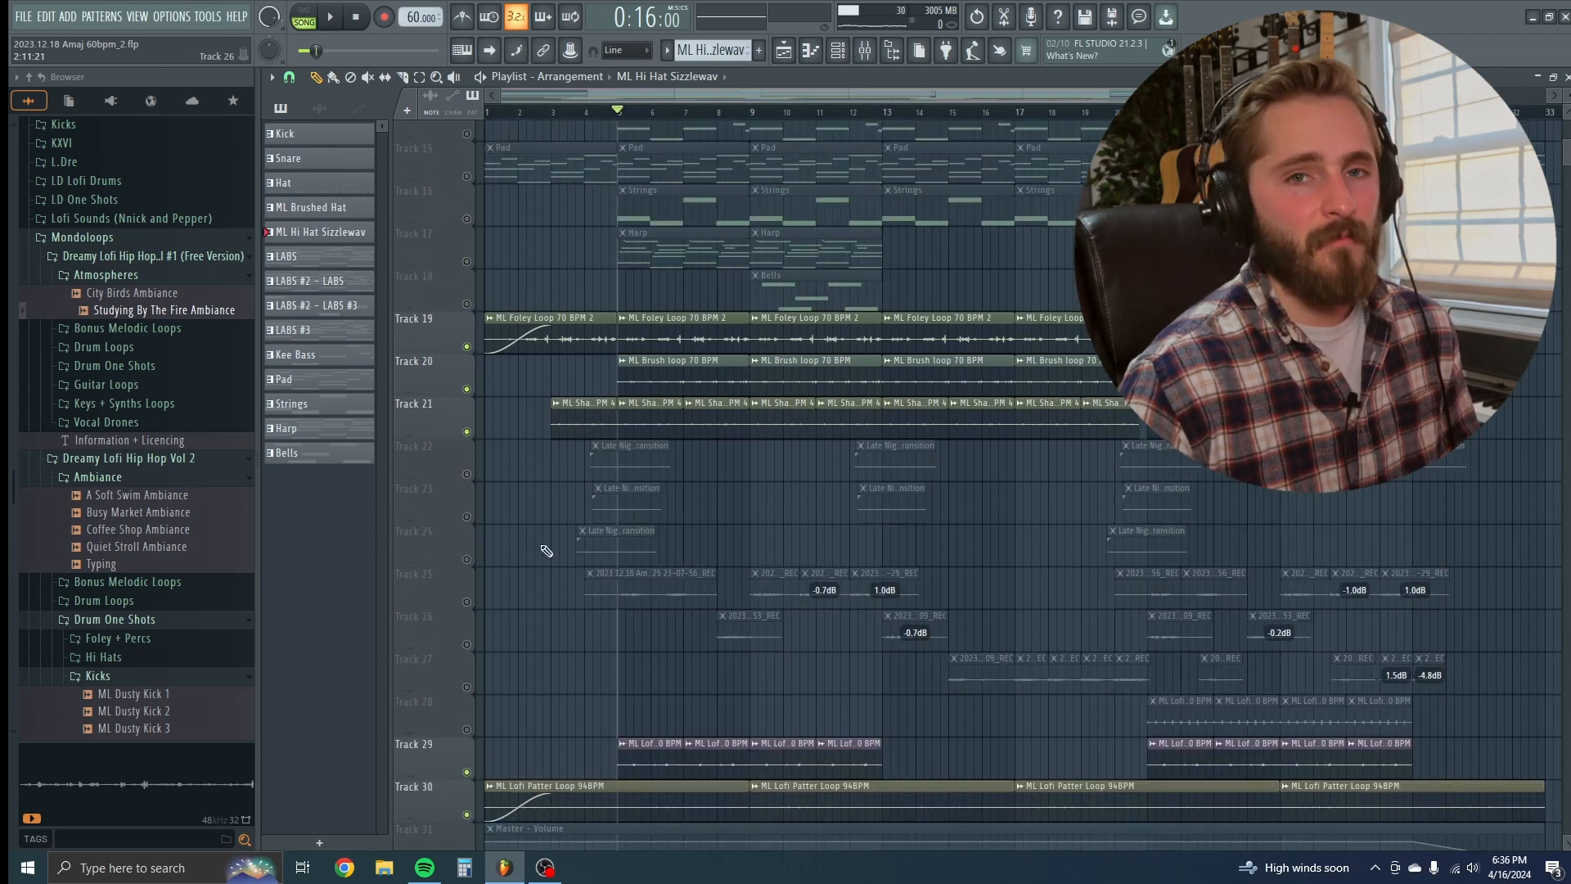
Step: Unmute the hat patterns on Tracks 7 to 9 and the kick and snare on Tracks 4 and 5
scroll(546, 551, "up", 5)
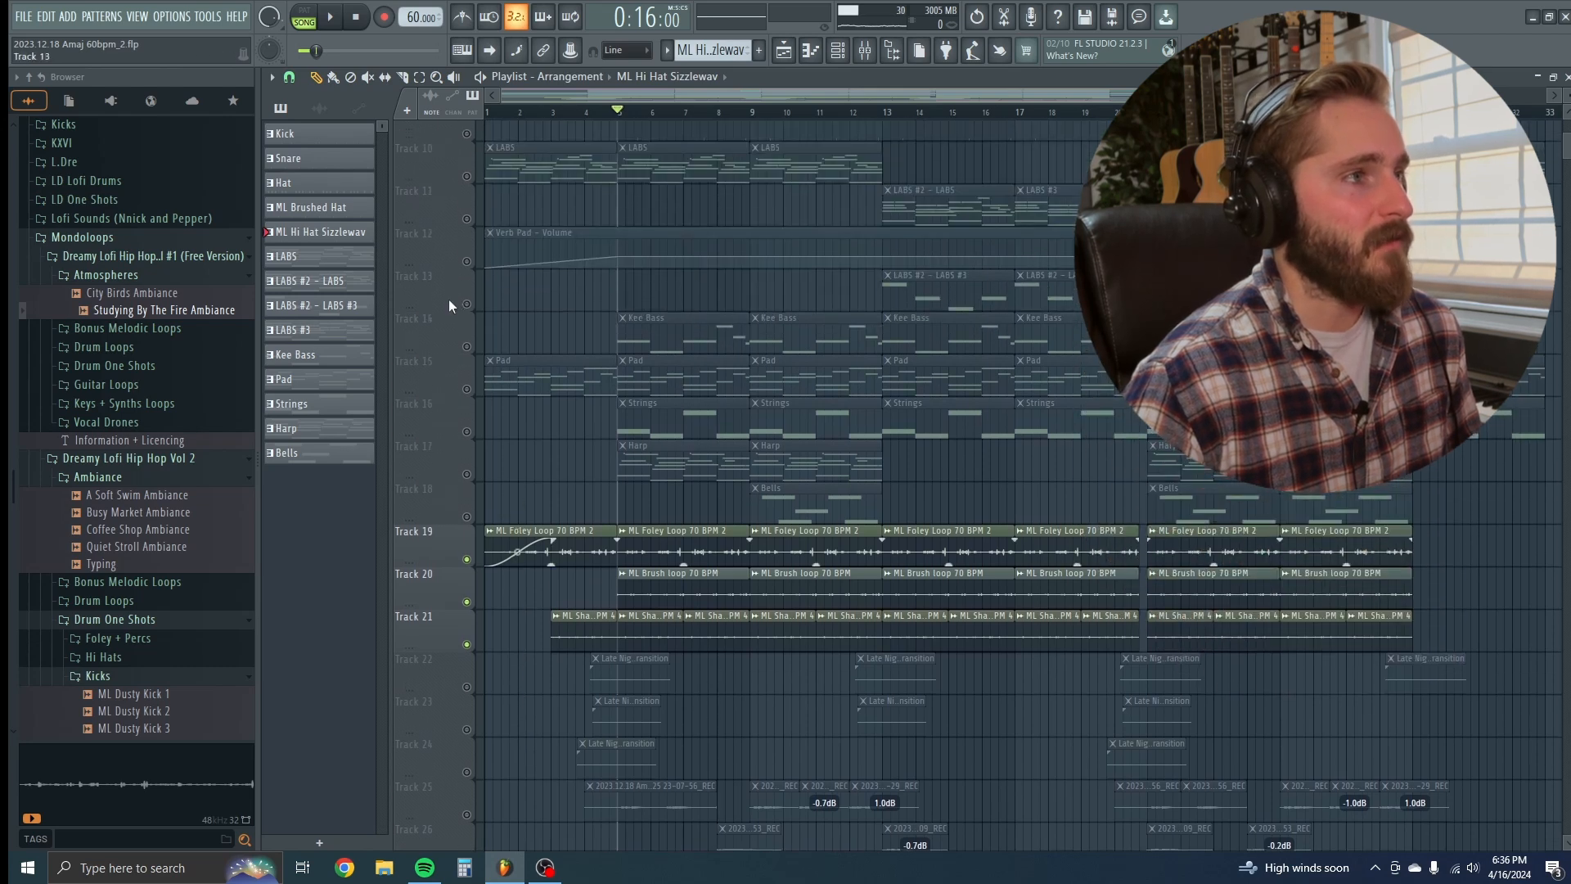
scroll(528, 288, "up", 4)
left_click(467, 261)
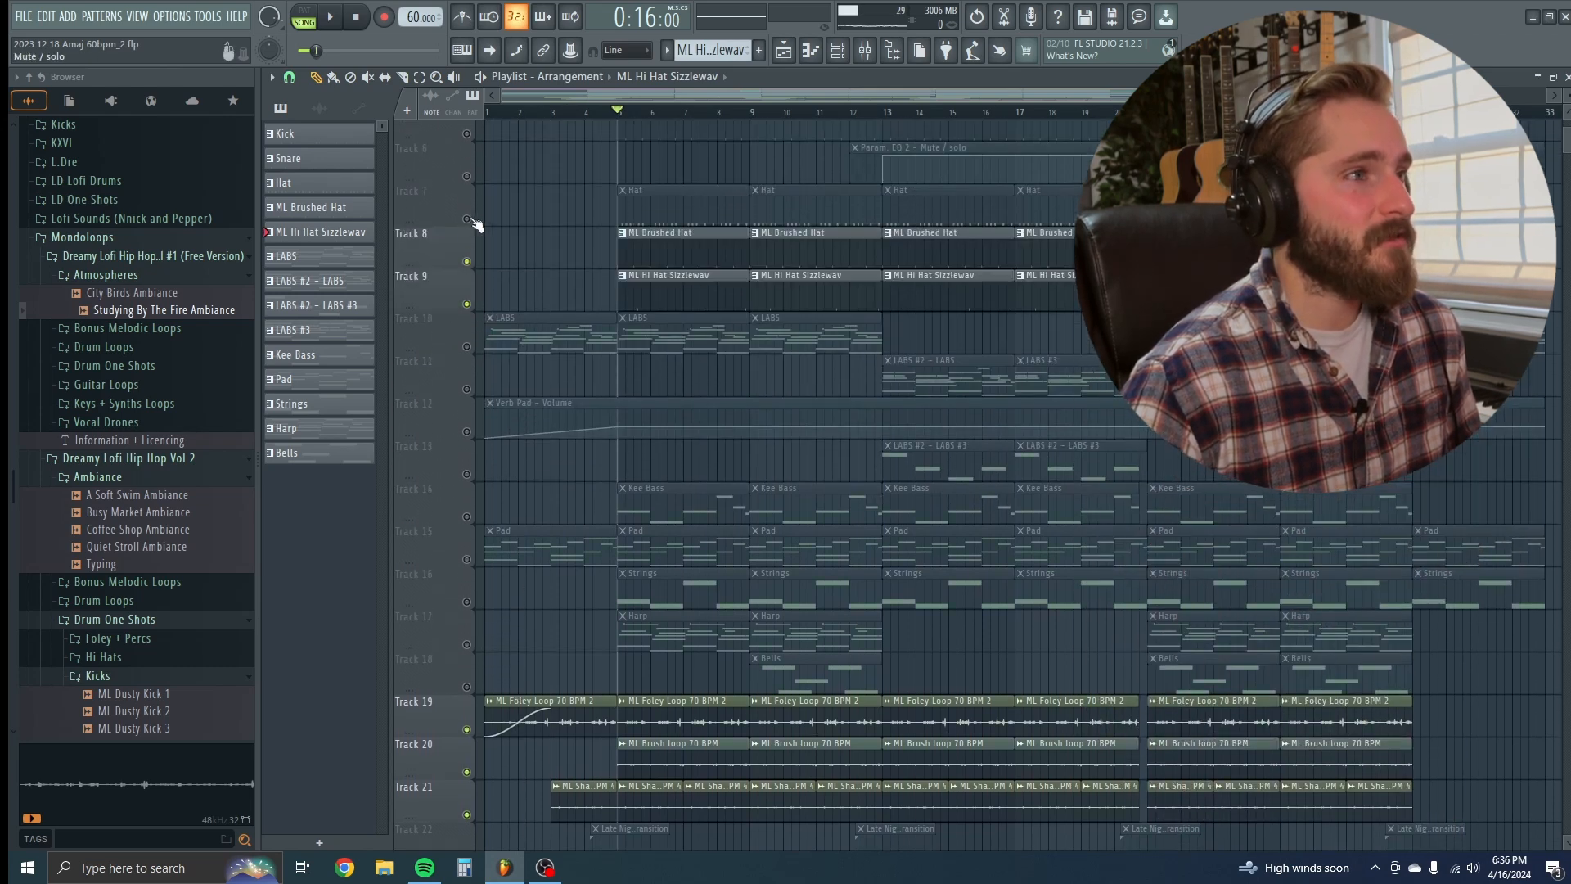
left_click(467, 218)
scroll(463, 253, "up", 2)
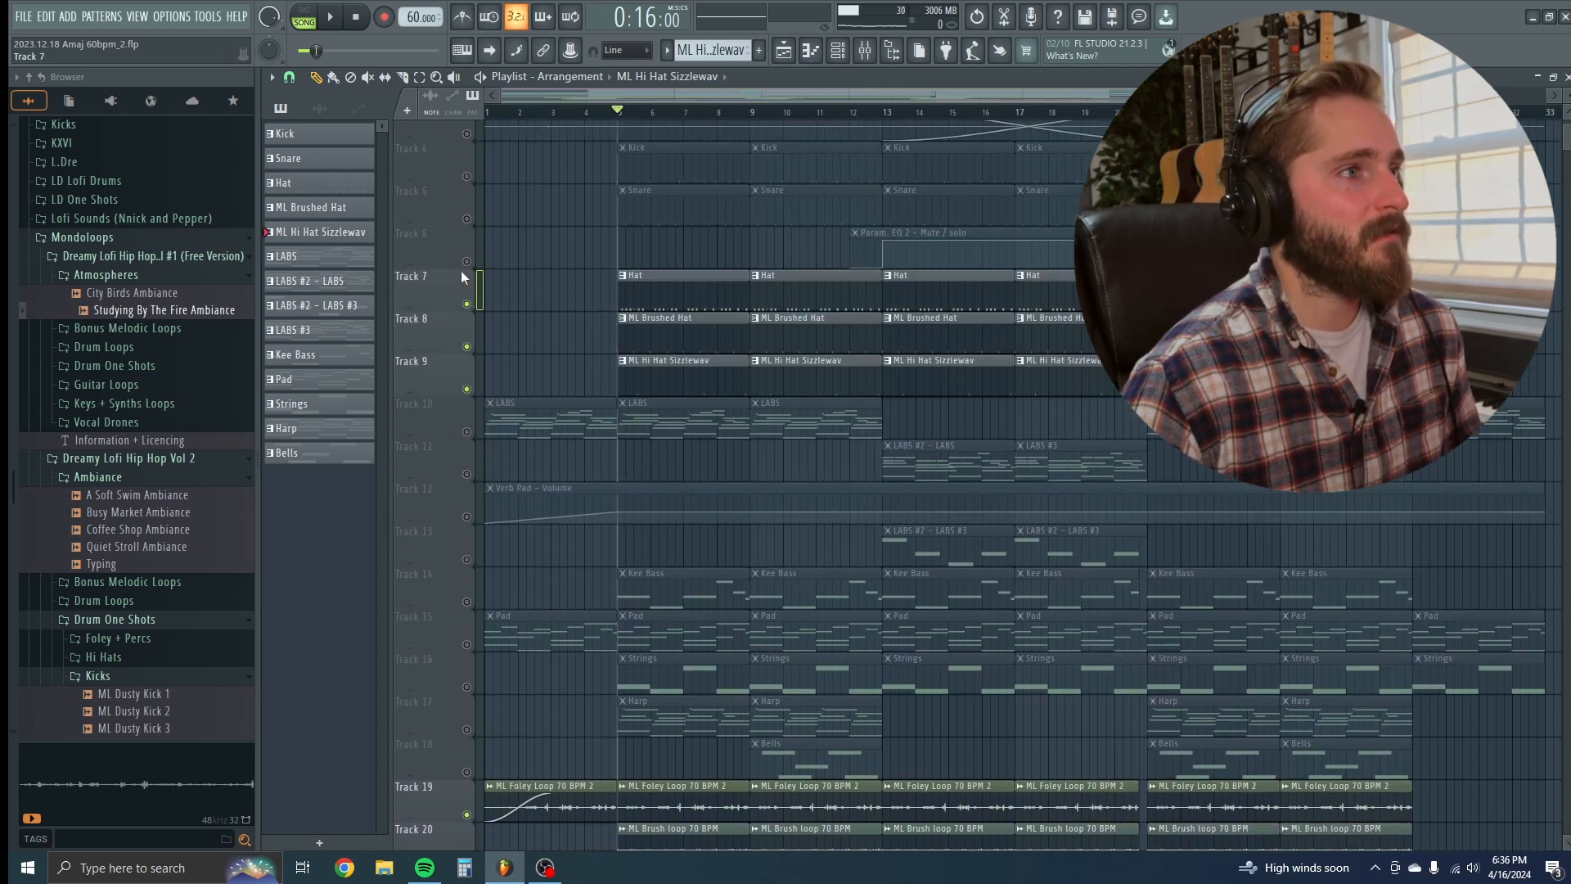
left_click(467, 218)
left_click(467, 176)
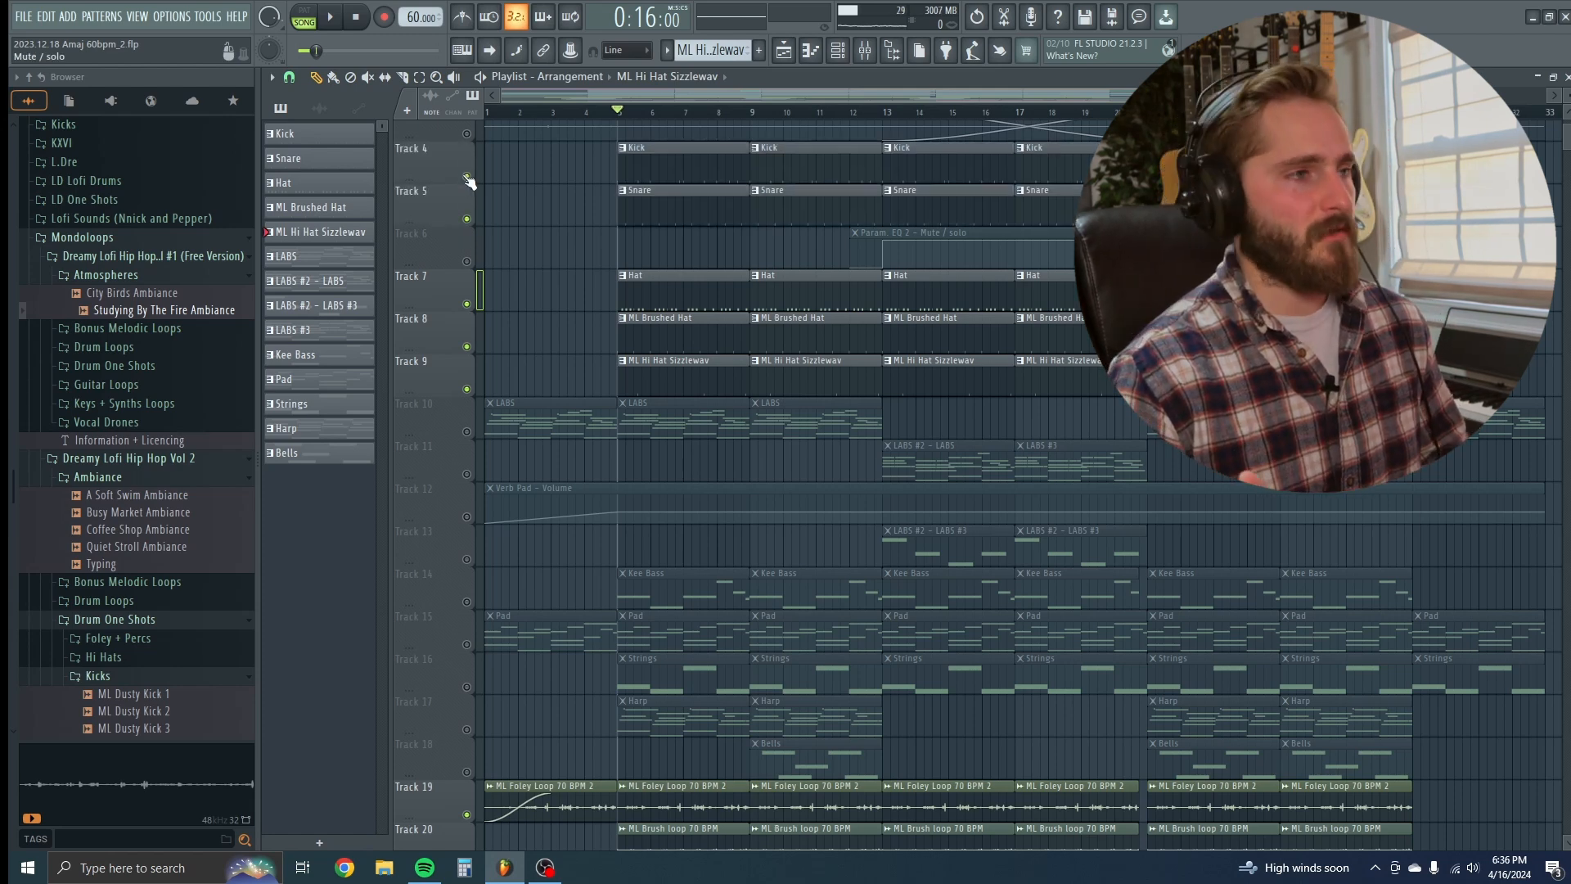
Step: Play the drums together with the percussion loops from bar 5, and stop playback
scroll(572, 344, "down", 14)
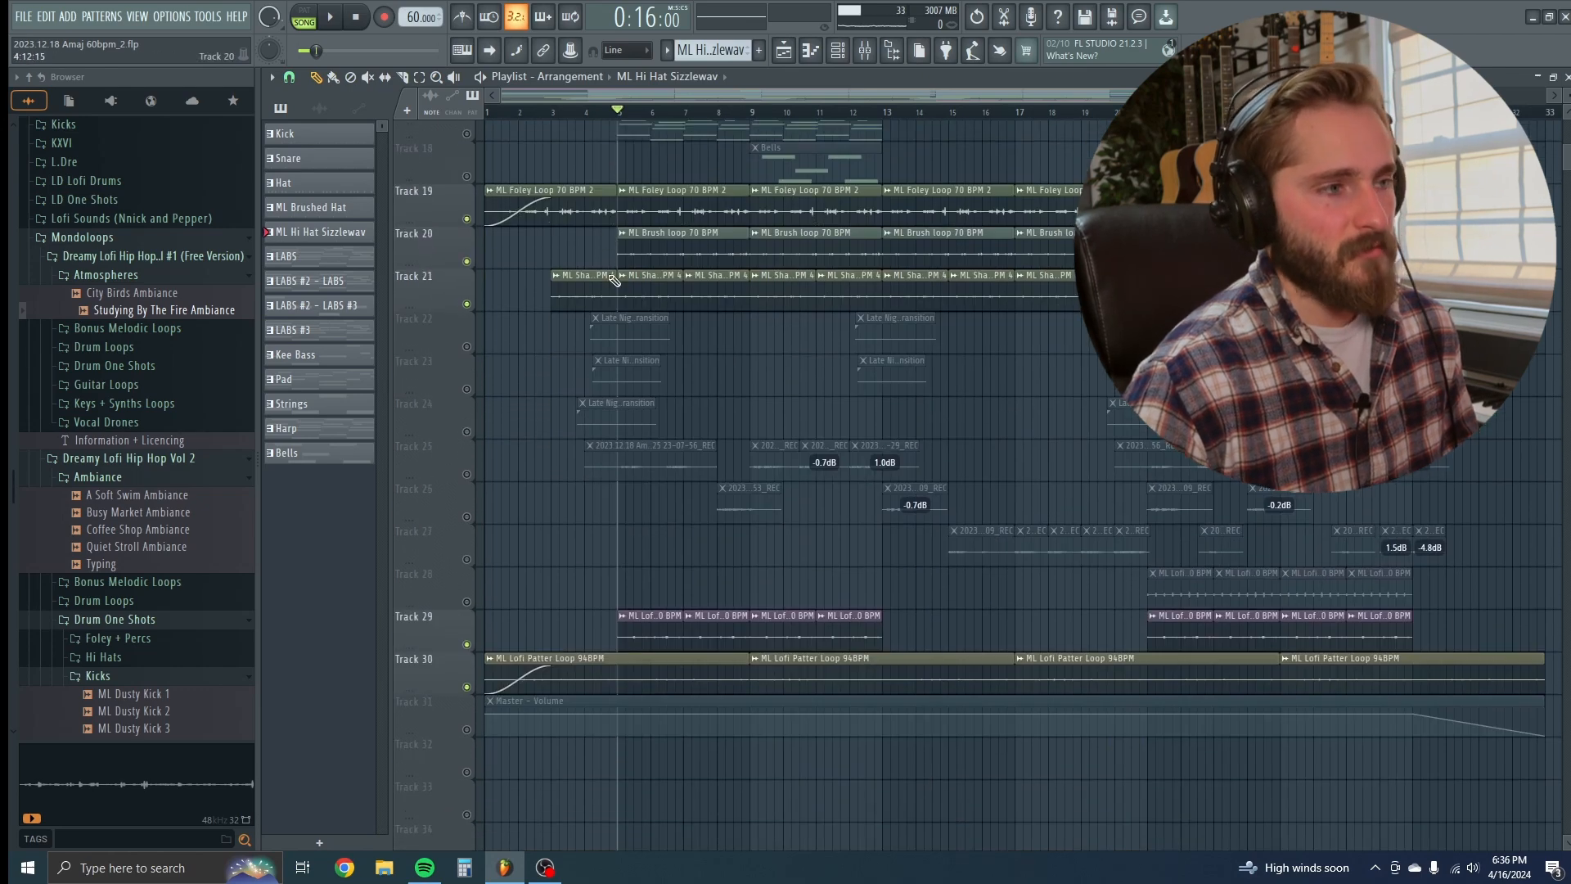
key("space")
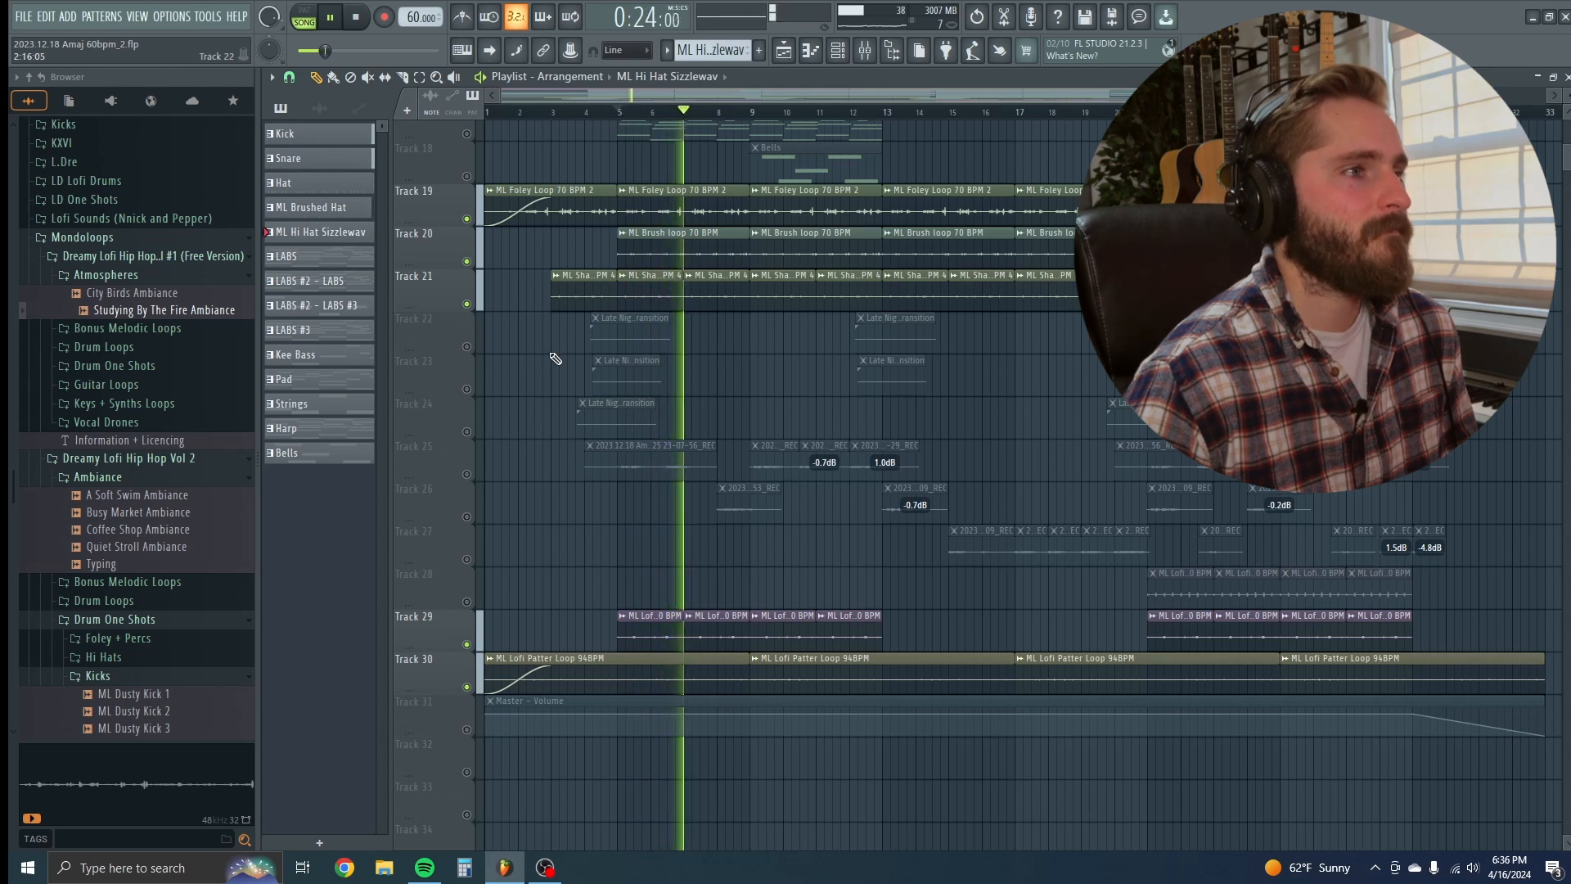
key("space")
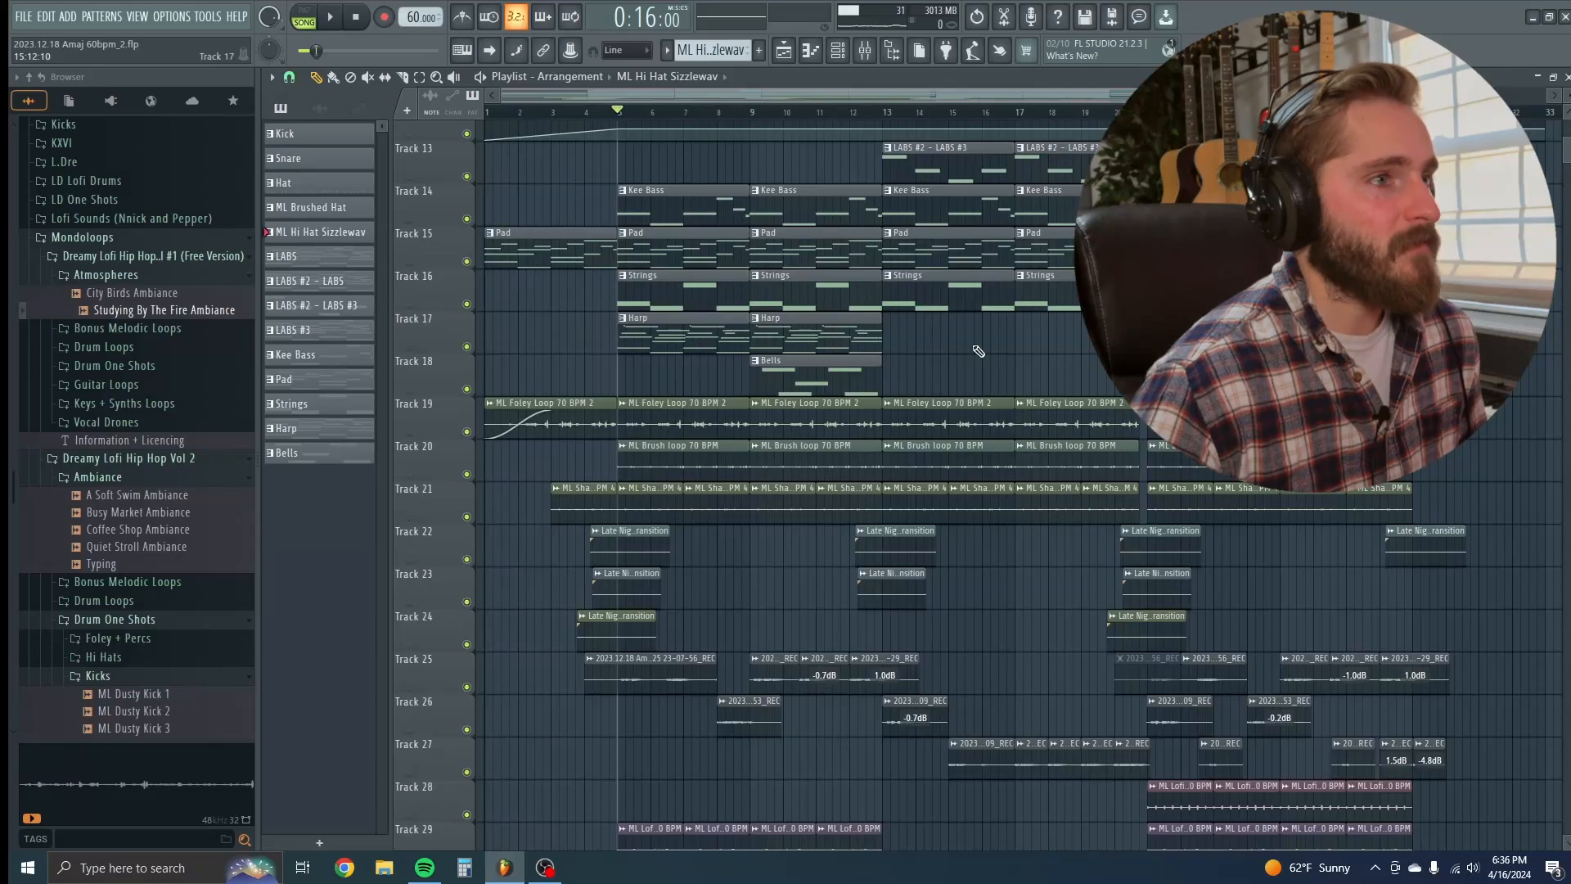
Step: Find the transition effects on Tracks 22 to 24, and open the settings of the "Late Night Tones - subtle transition" clip
scroll(1024, 396, "down", 4)
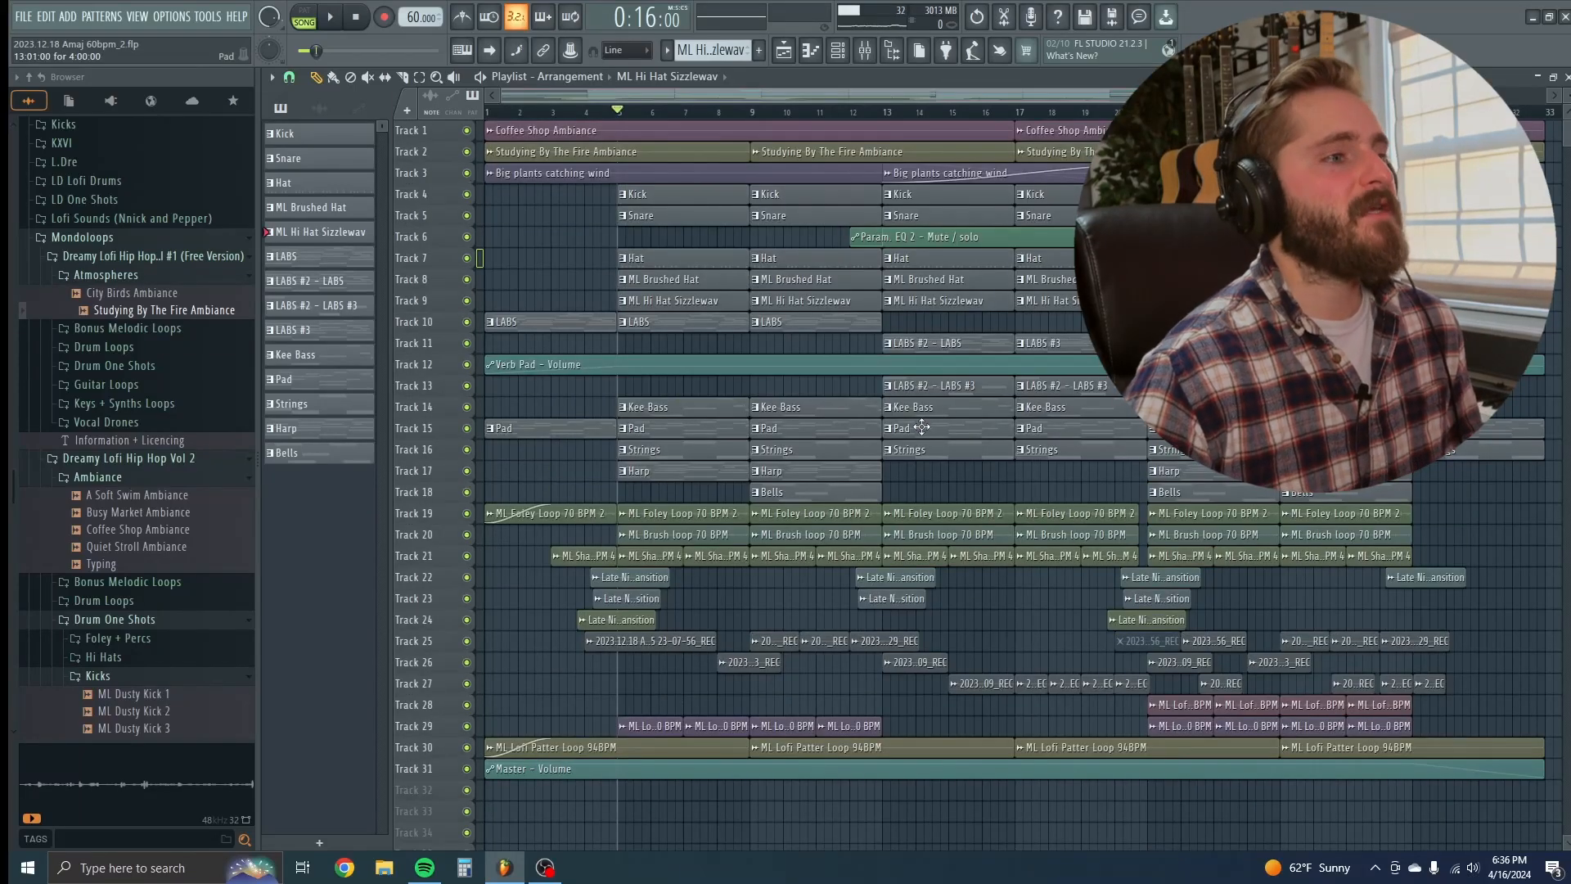
scroll(573, 646, "up", 6)
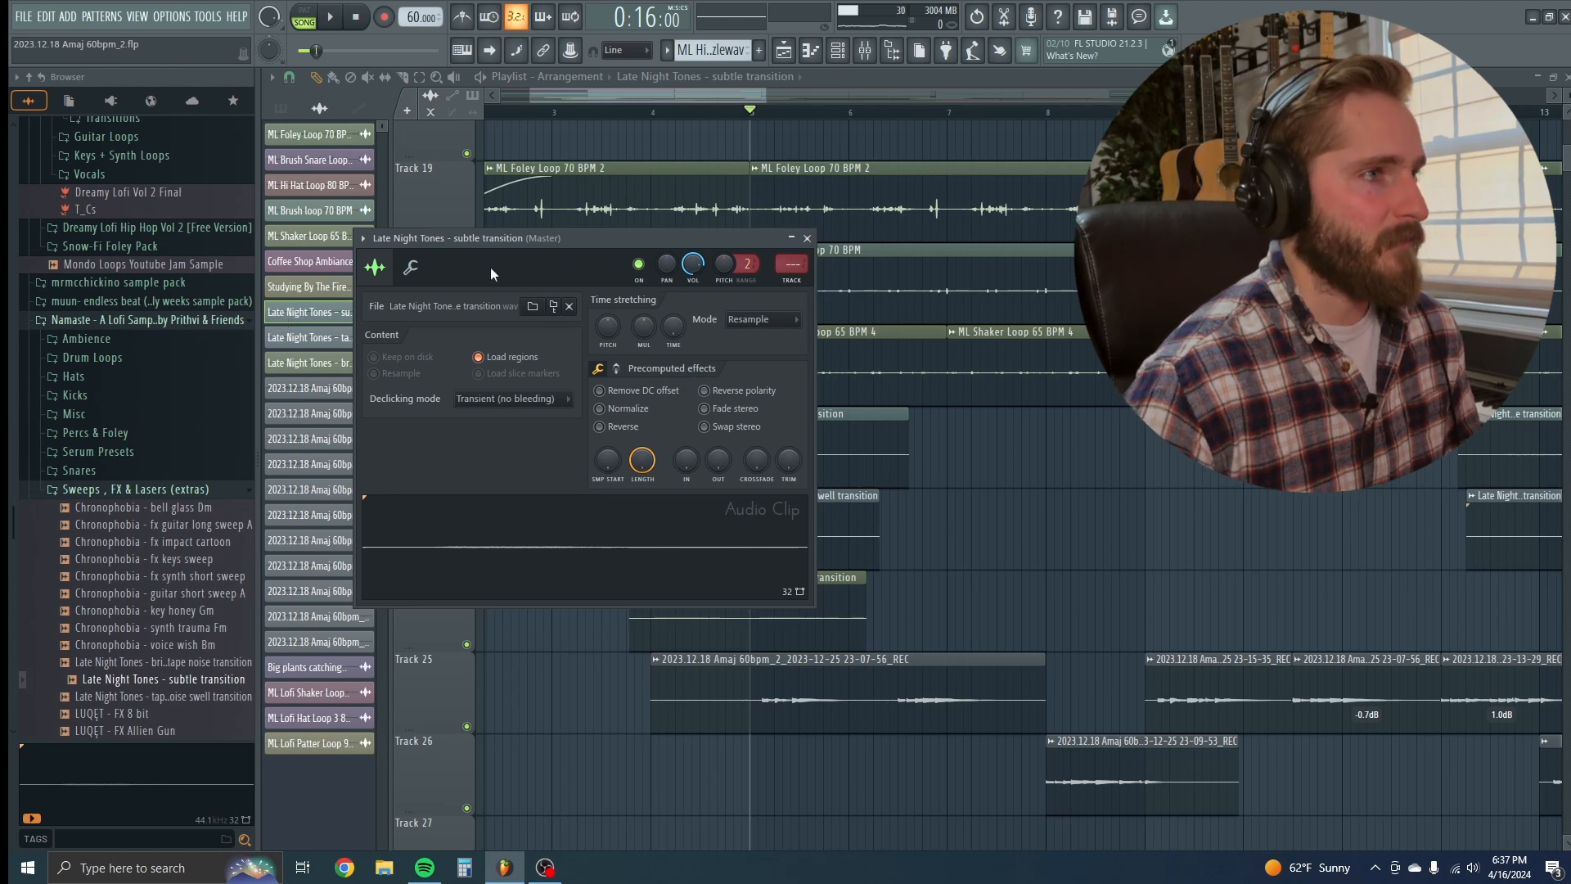
Step: Close the transition clip's settings and examine how the transition effects on Tracks 22 to 24 lead into the sections at bars 5 and 13
left_click(807, 239)
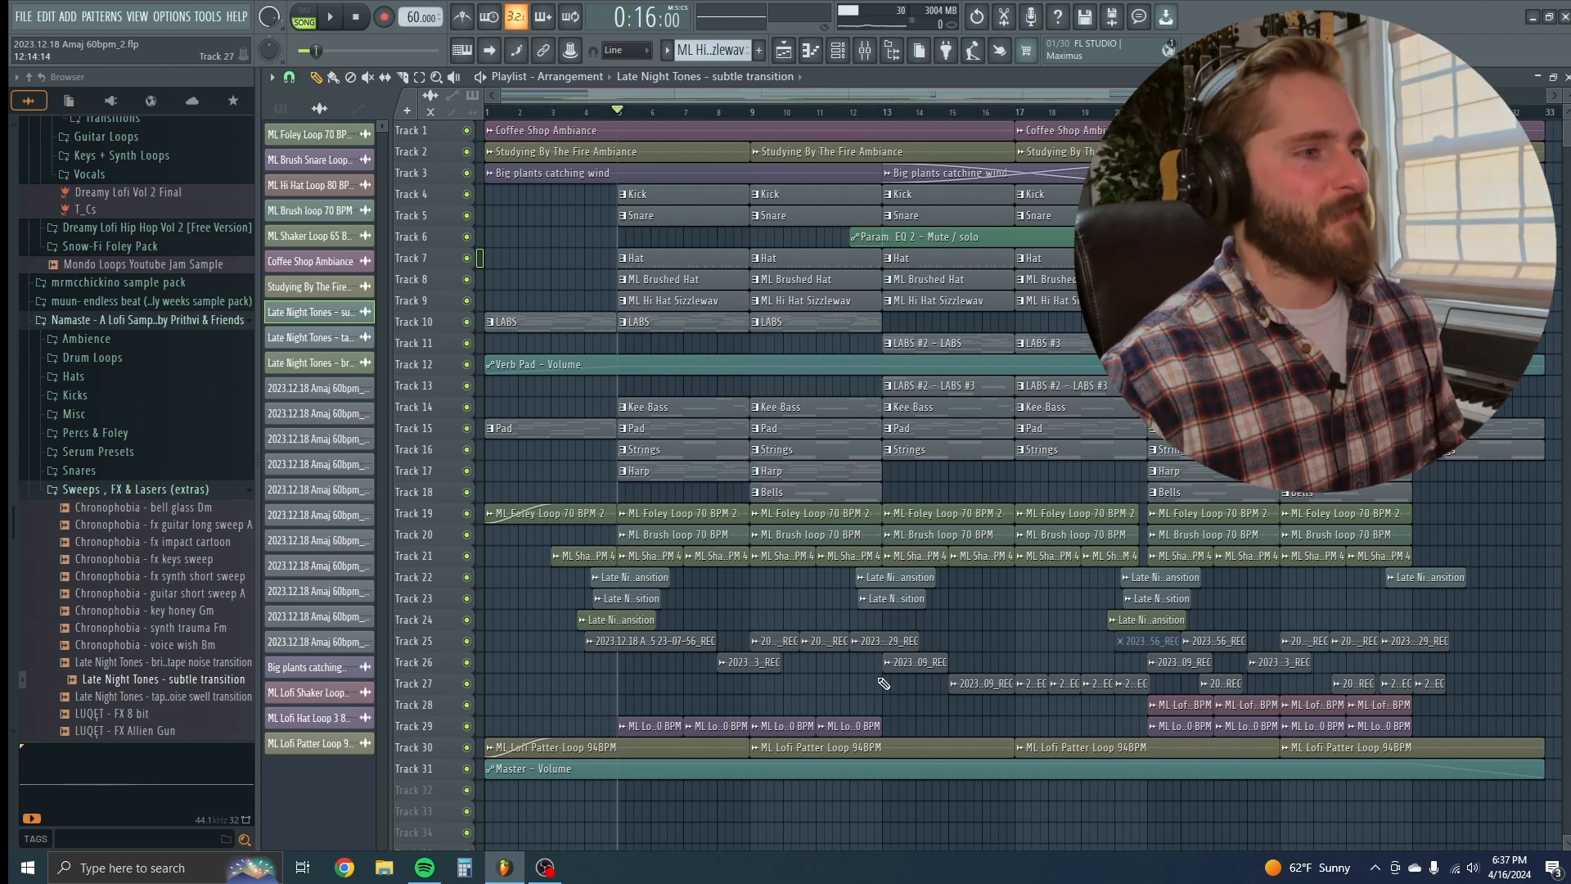
scroll(540, 692, "up", 4)
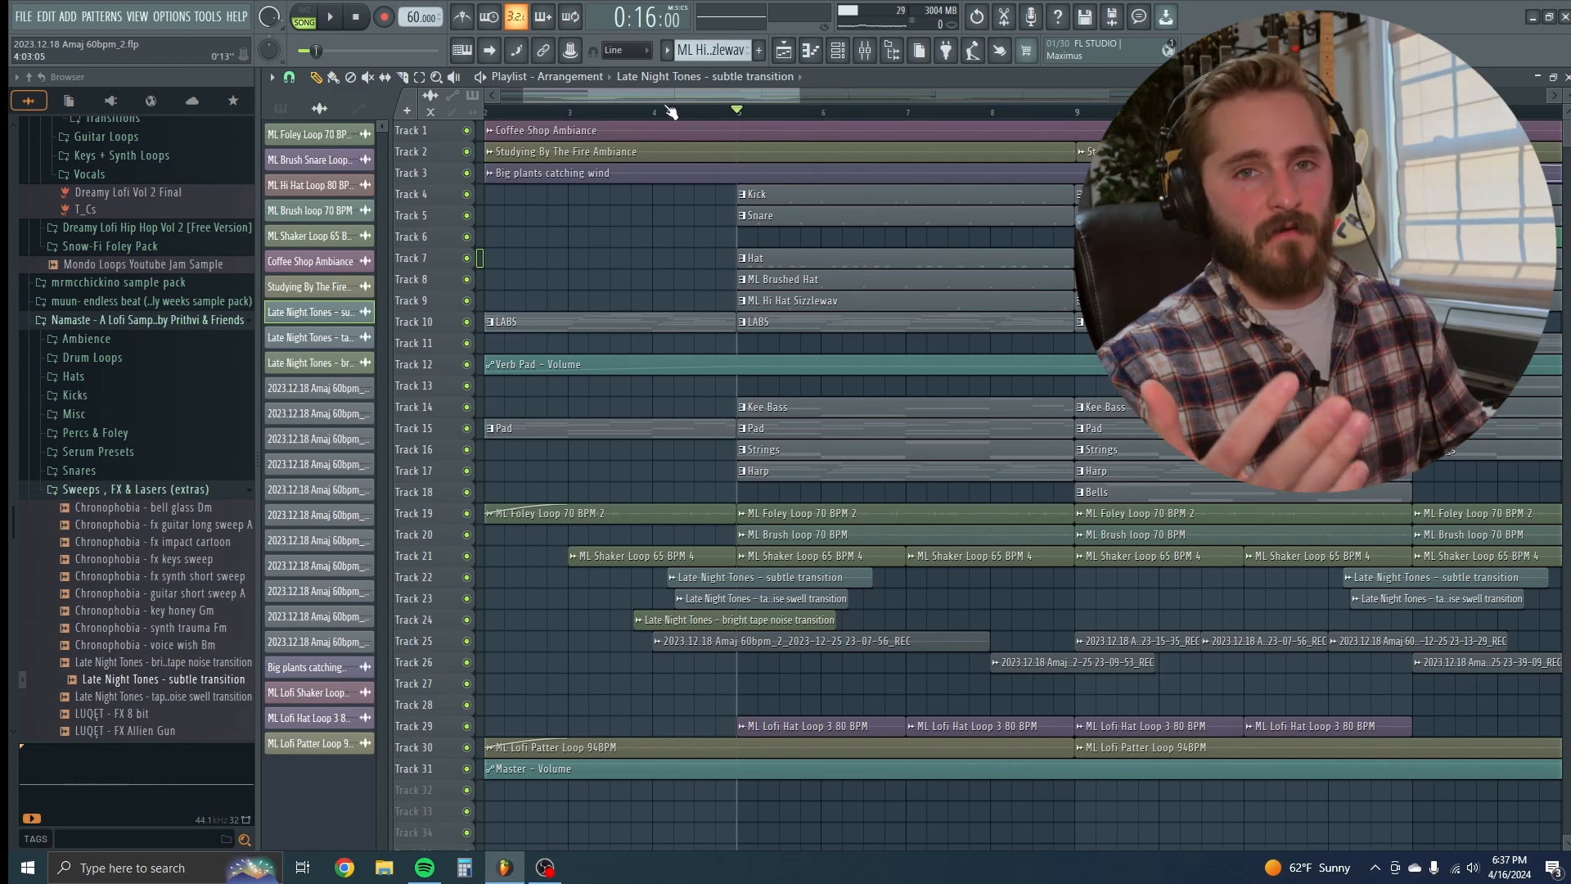
scroll(684, 543, "down", 3)
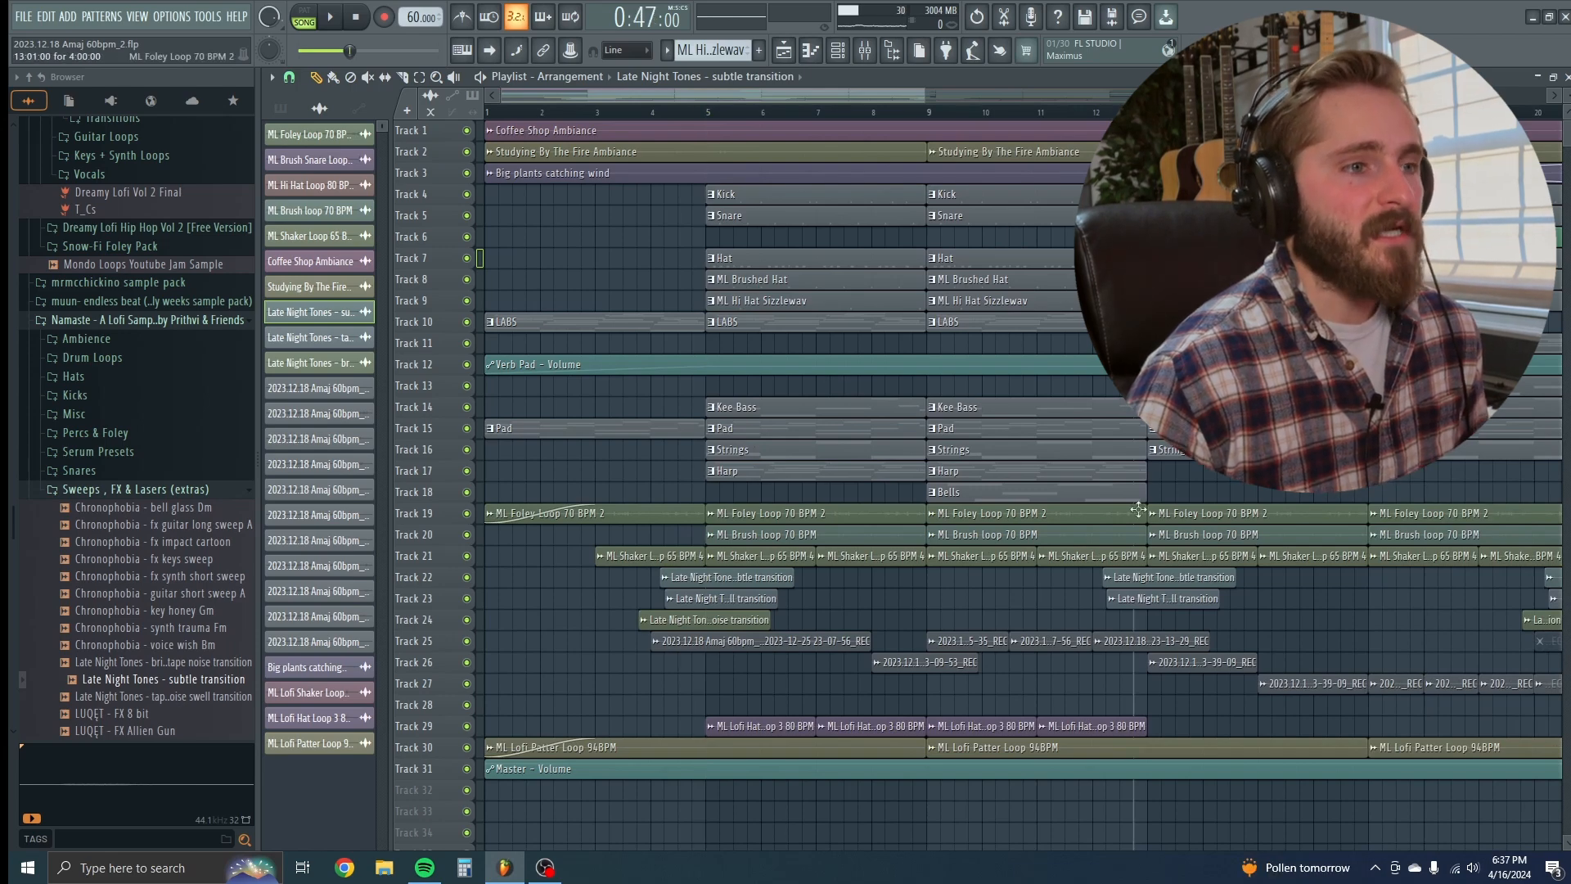
scroll(937, 641, "down", 3)
scroll(906, 638, "up", 5)
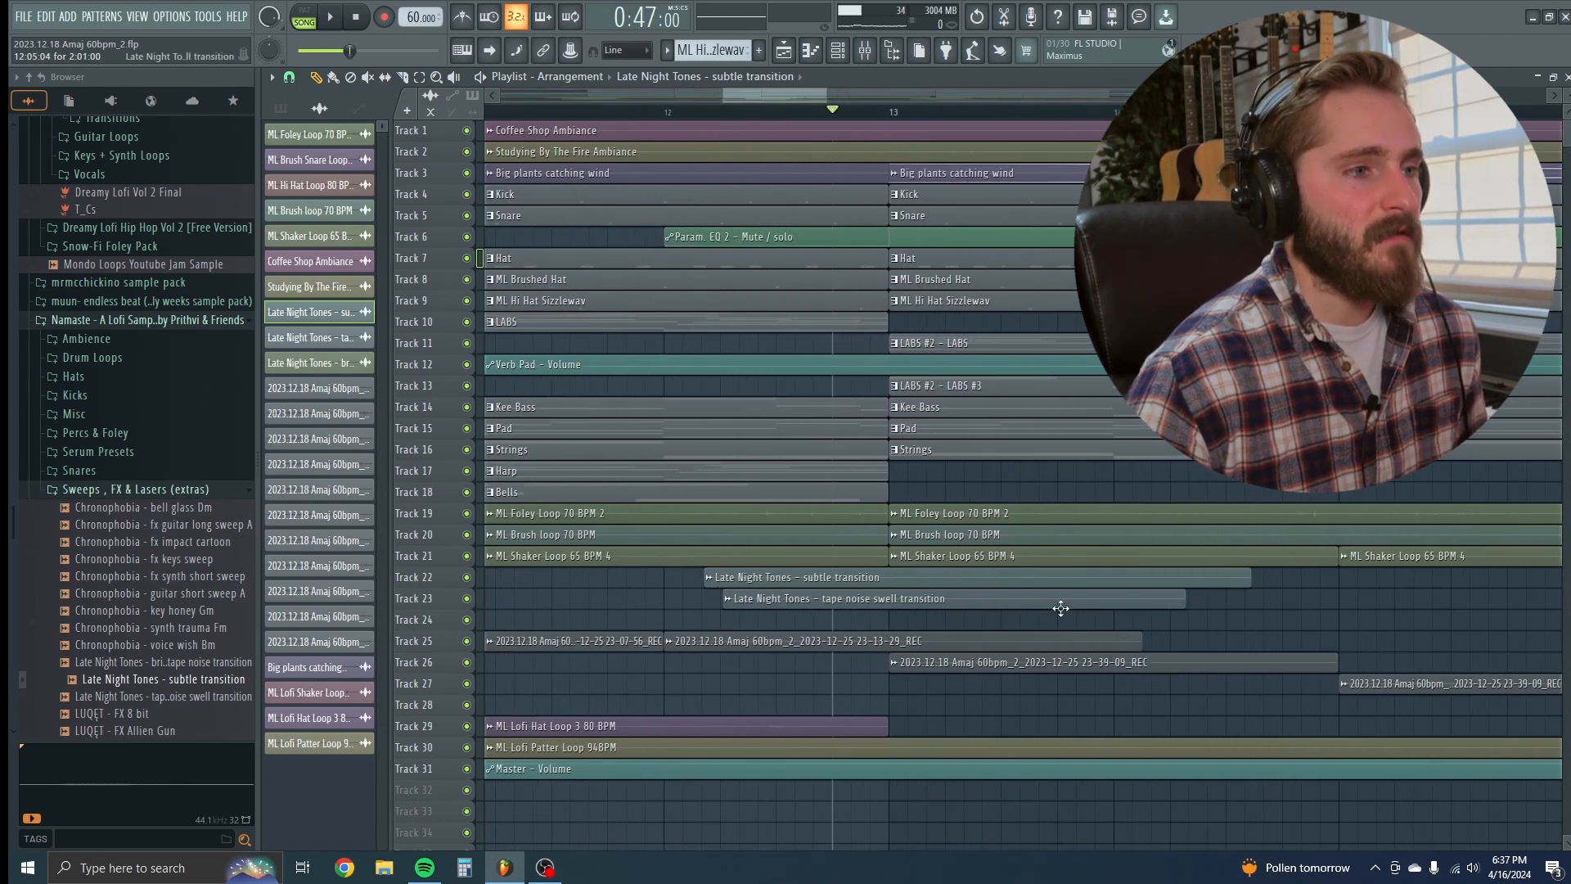
scroll(1081, 598, "up", 5)
scroll(1080, 597, "down", 2)
scroll(1277, 544, "down", 2)
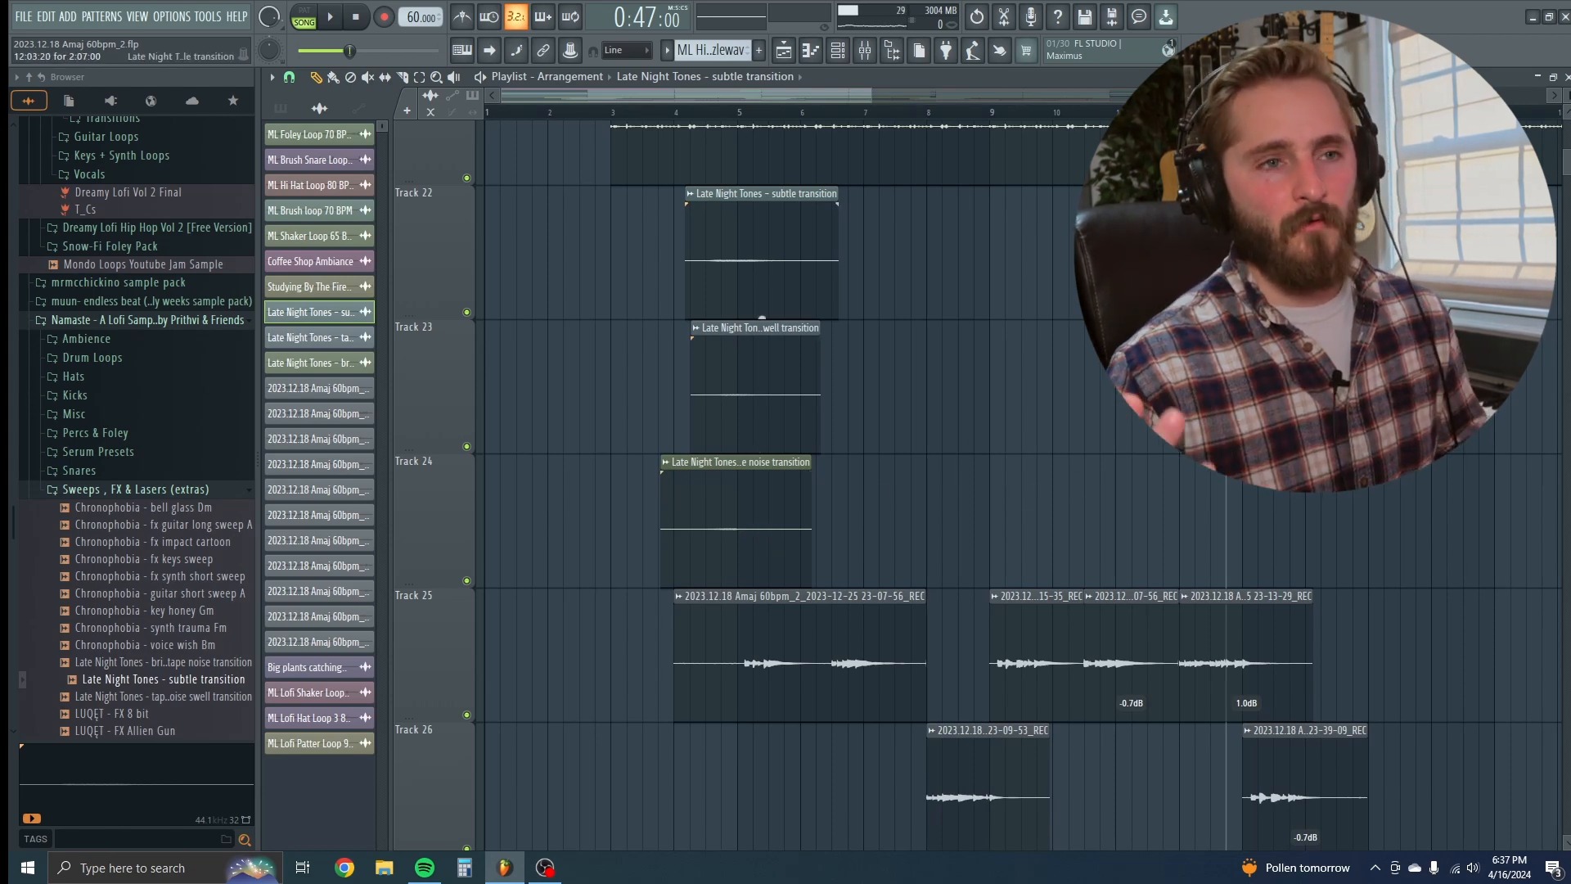
scroll(762, 318, "down", 2)
scroll(1228, 606, "up", 6)
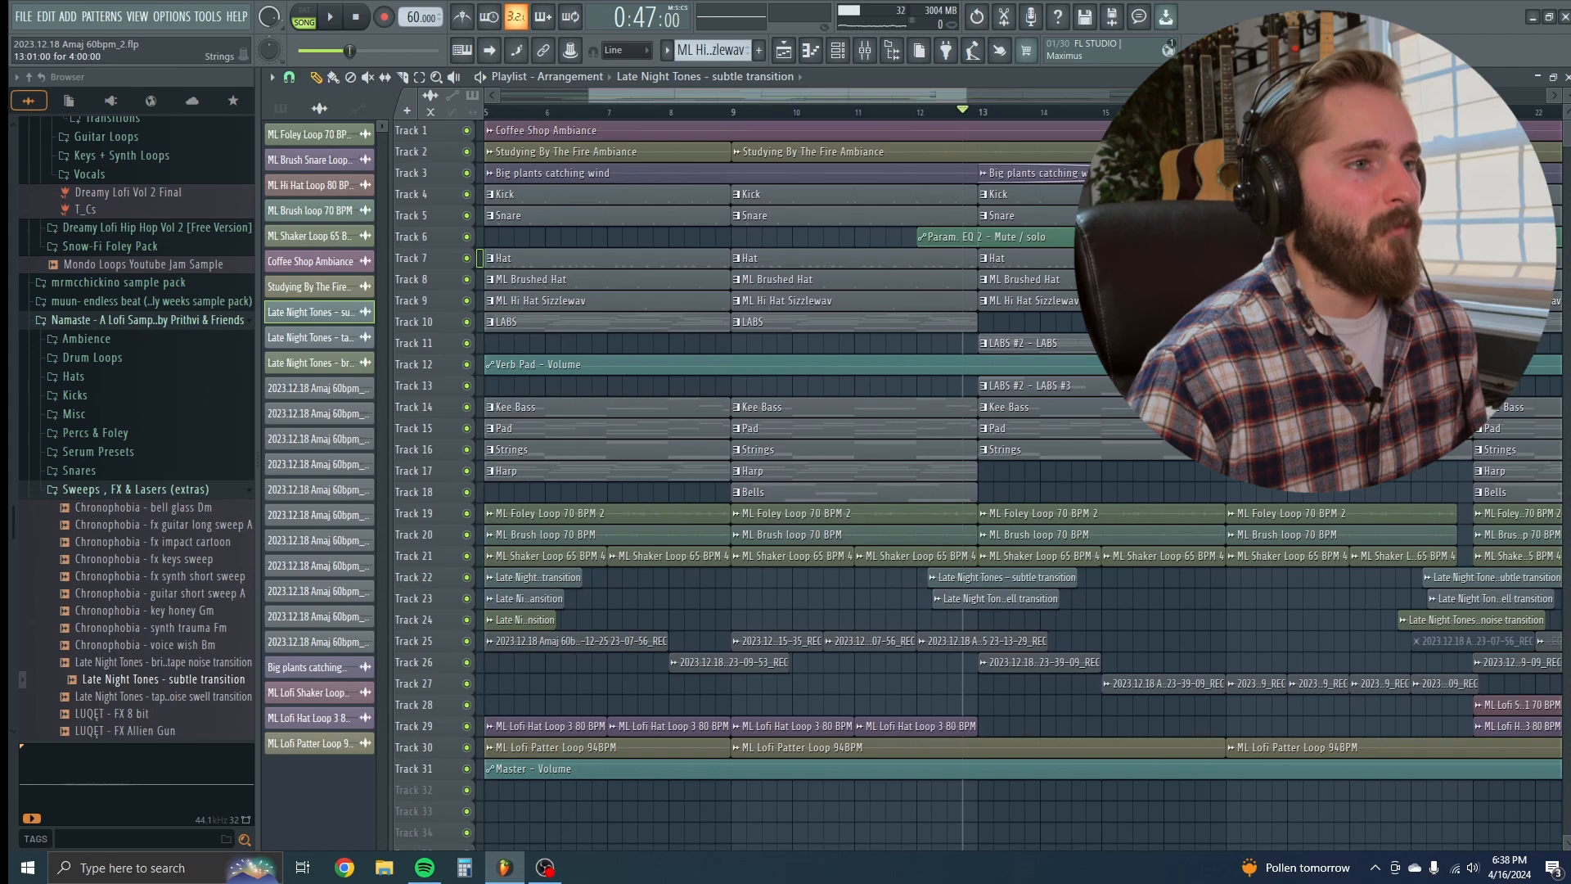
Step: View the notes of the LABS pattern on Track 10, and those of the LABS #2 pattern on Track 11 for comparison
scroll(772, 372, "up", 6)
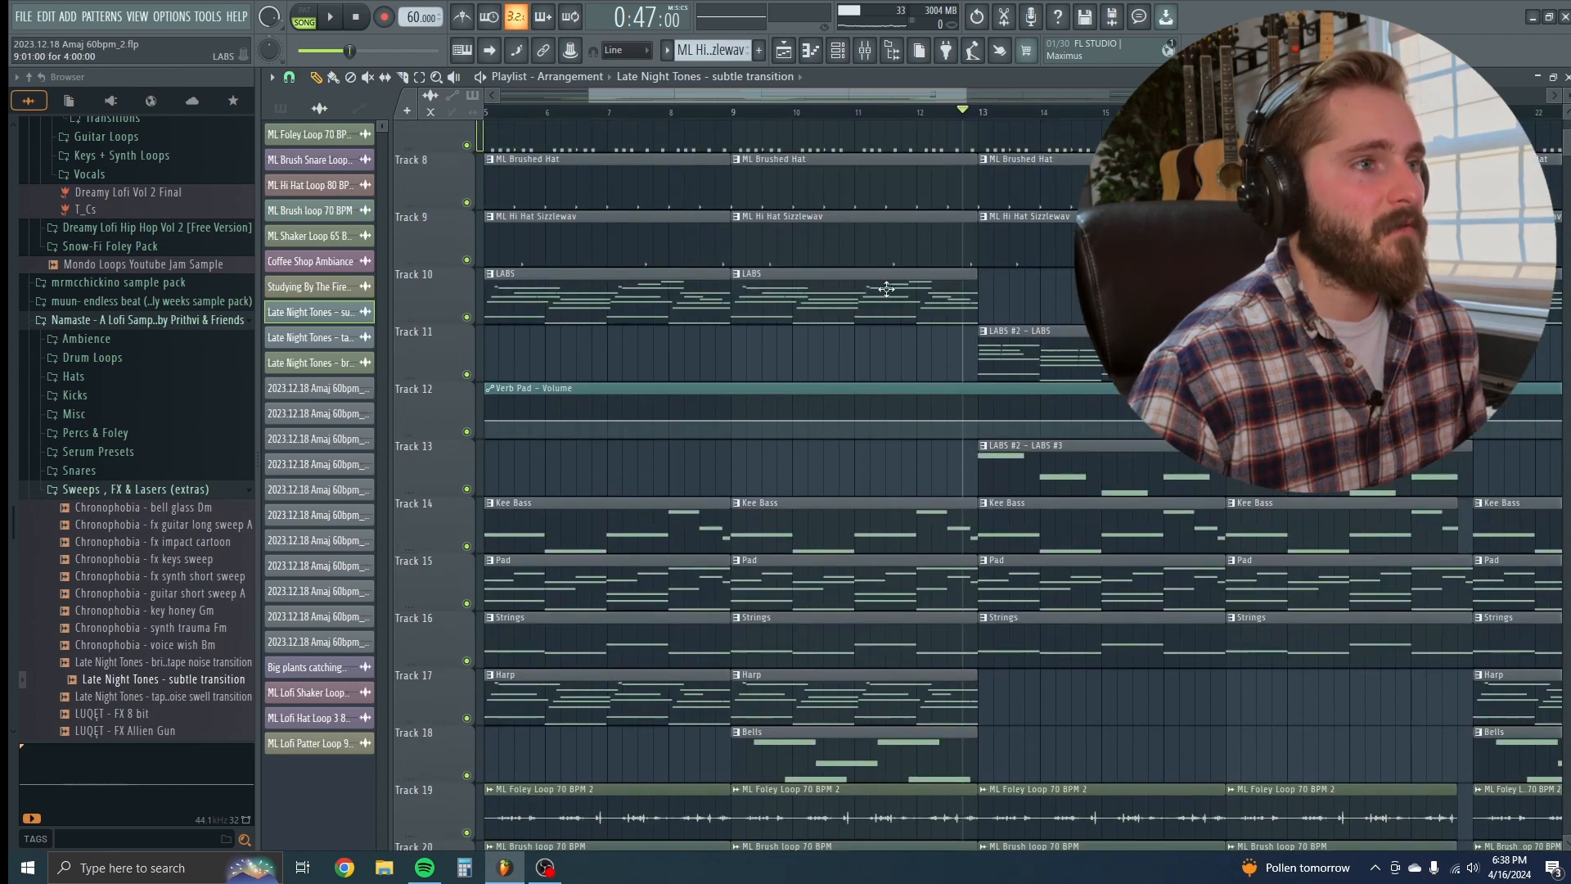
double_click(886, 288)
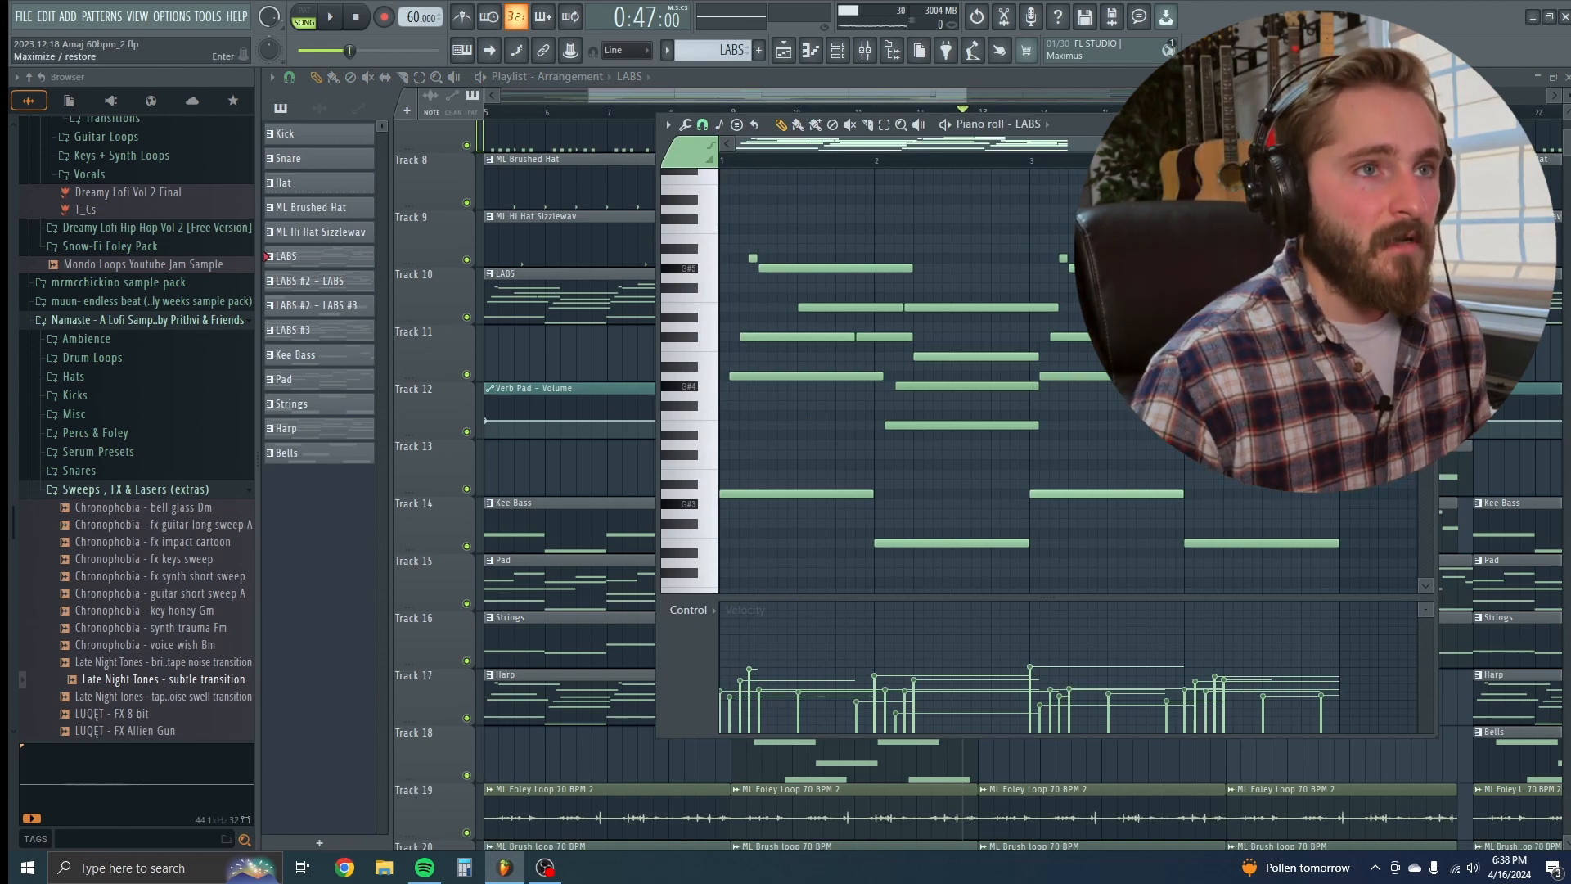
key("Escape")
double_click(1054, 344)
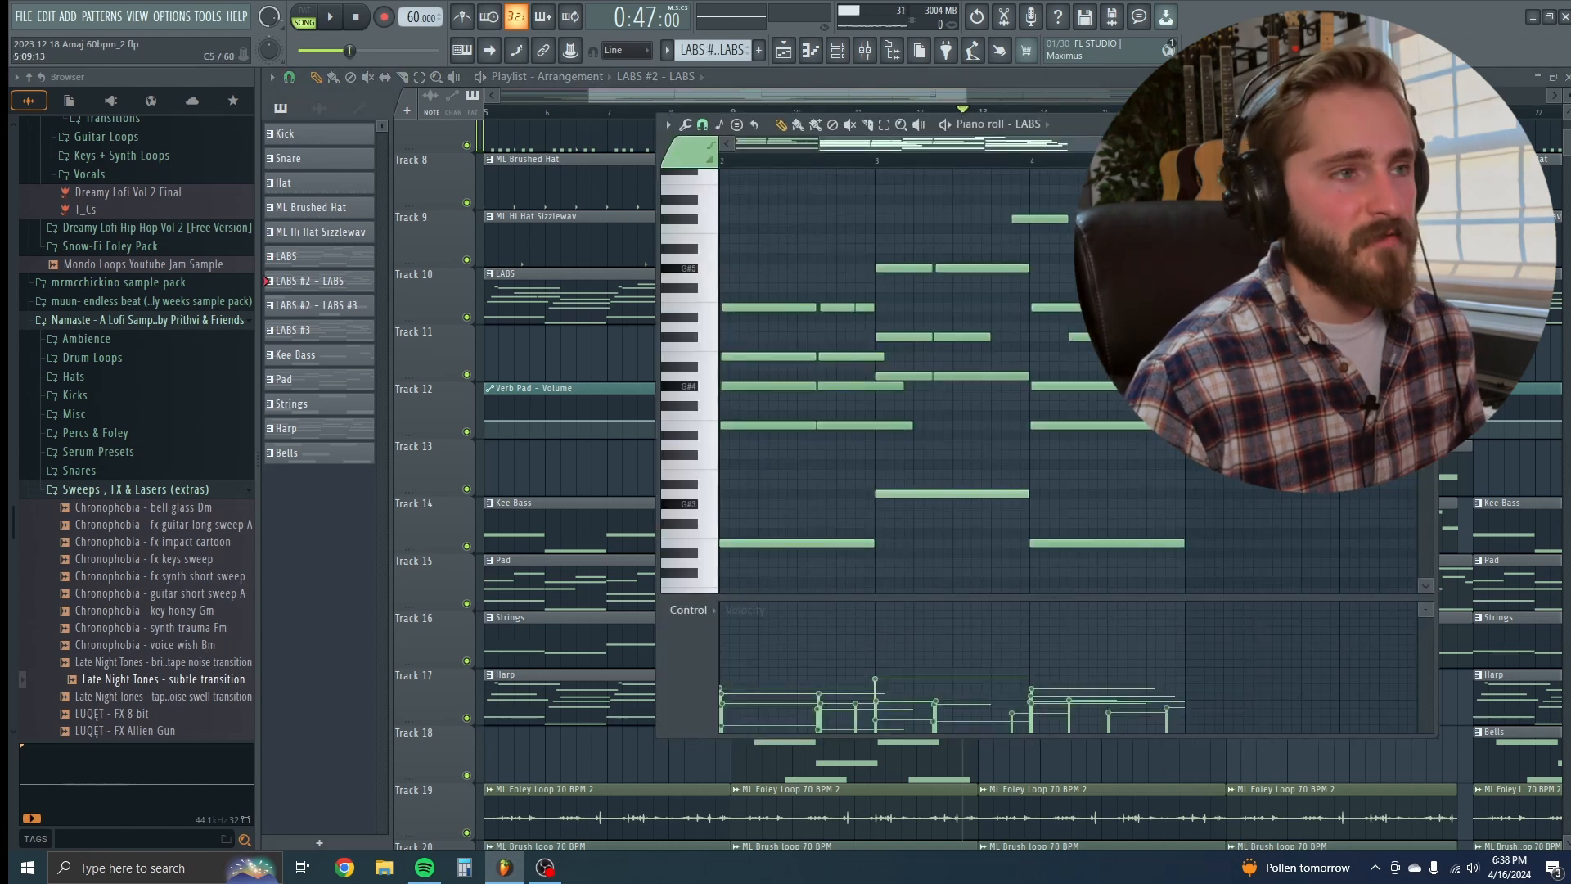
scroll(1089, 370, "left", 1)
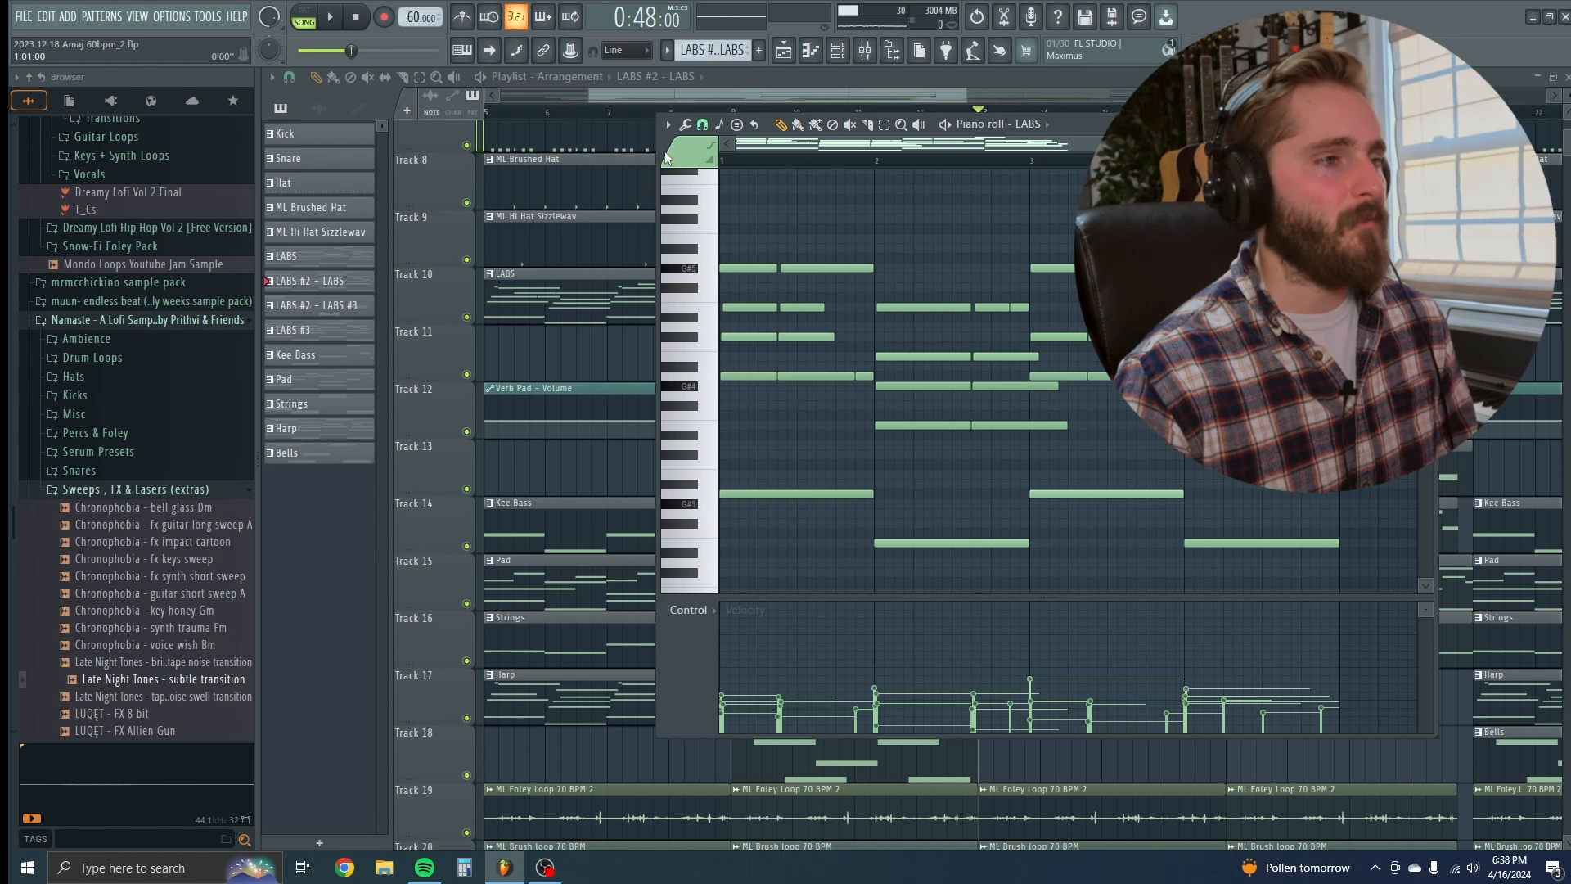
Step: Play the section from bar 13 through to bar 21 with the whole arrangement in view, and stop playback
key("space")
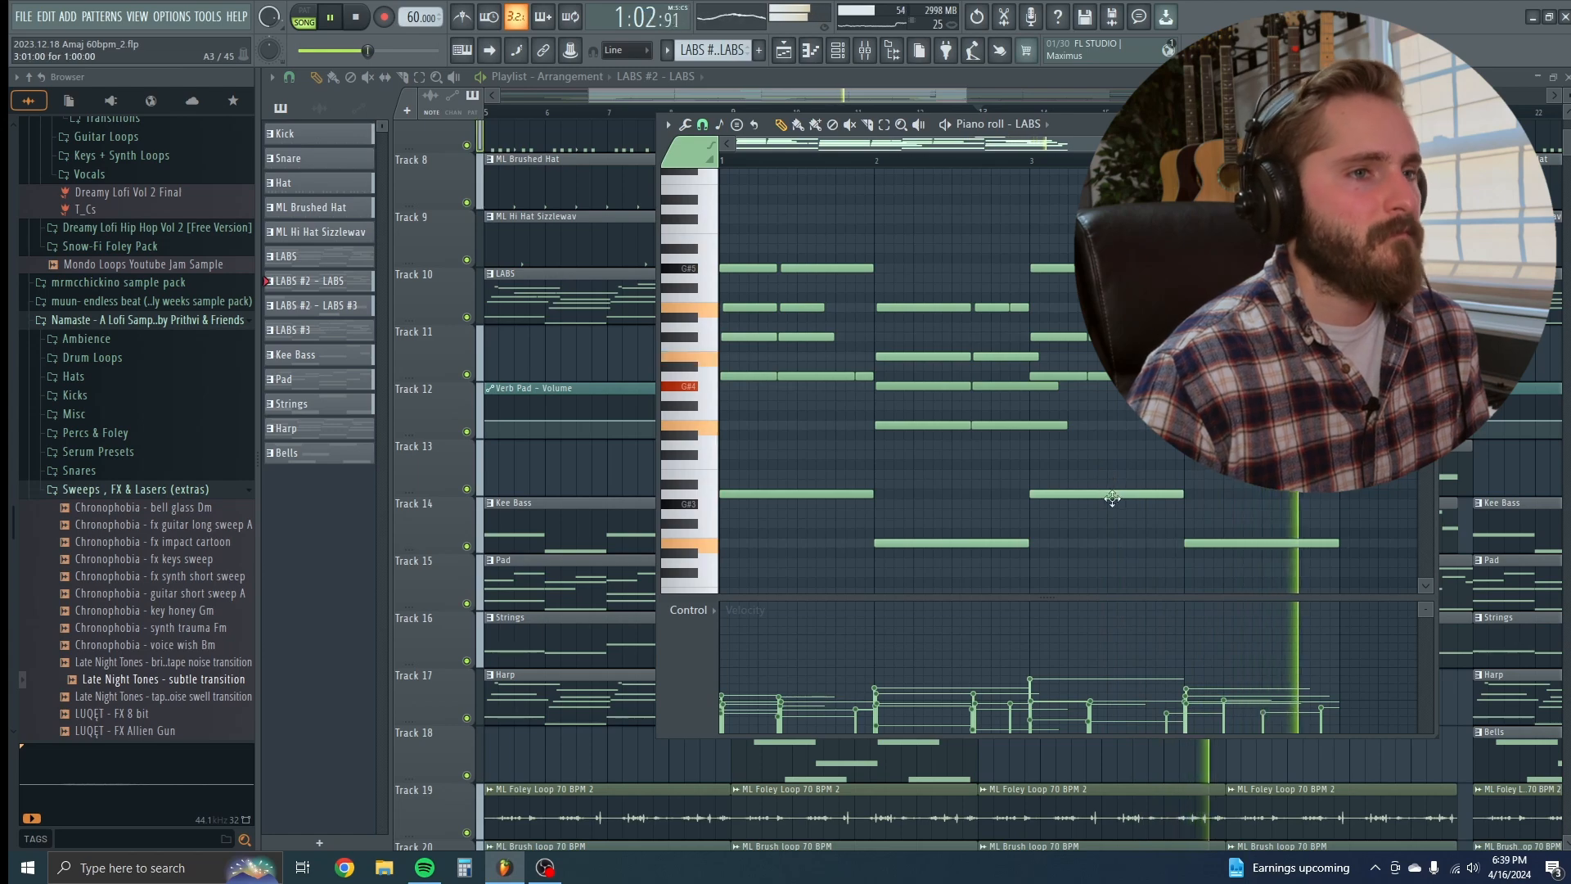
key("F7")
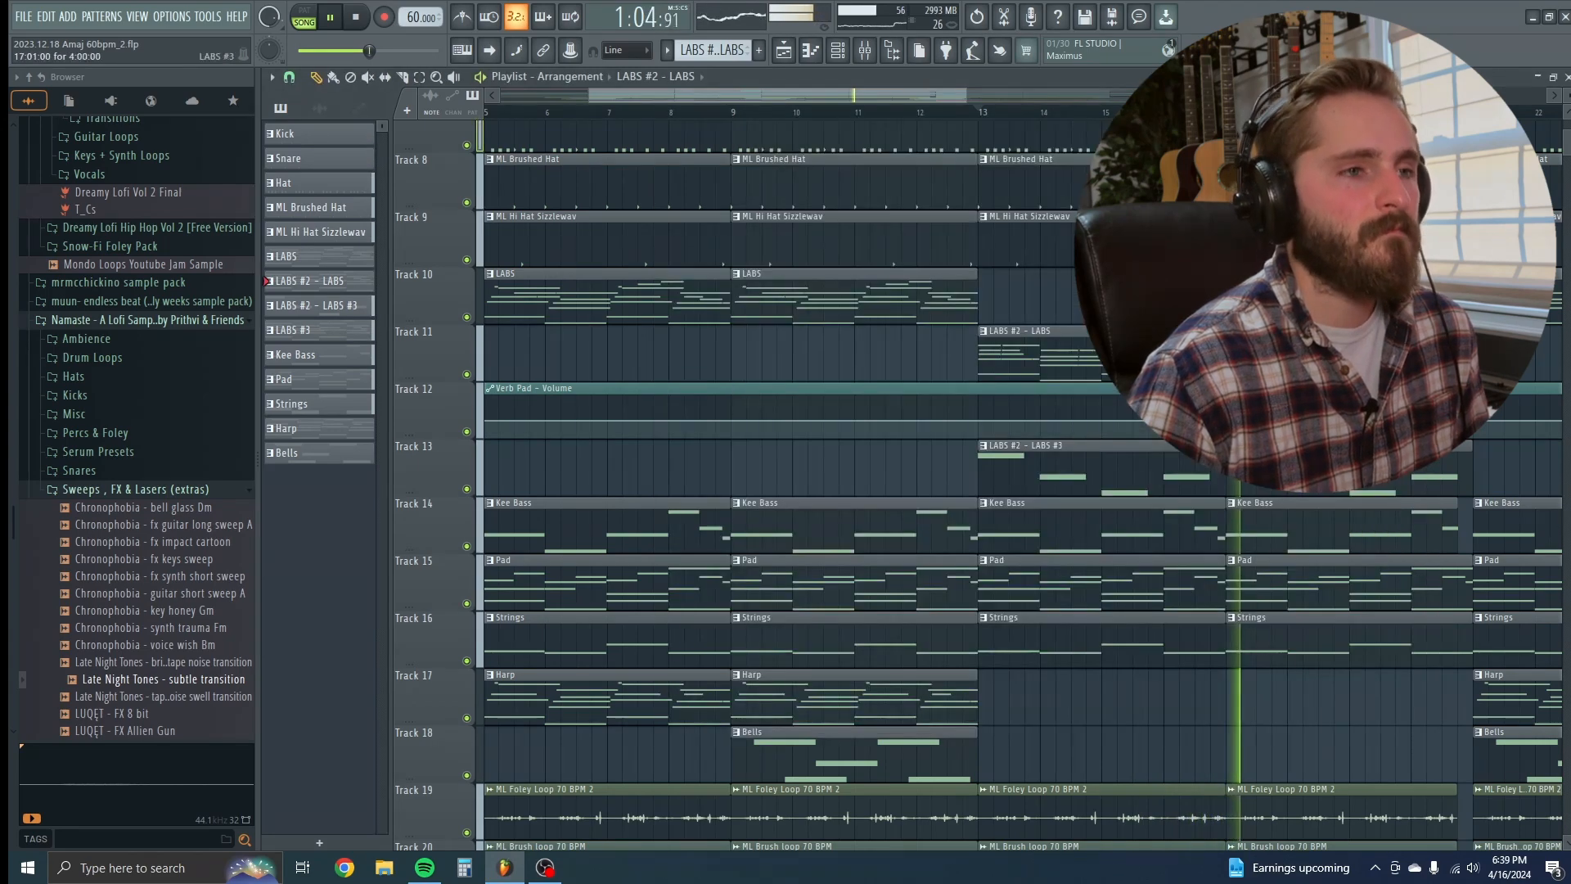
scroll(806, 494, "down", 4)
scroll(1161, 540, "down", 4)
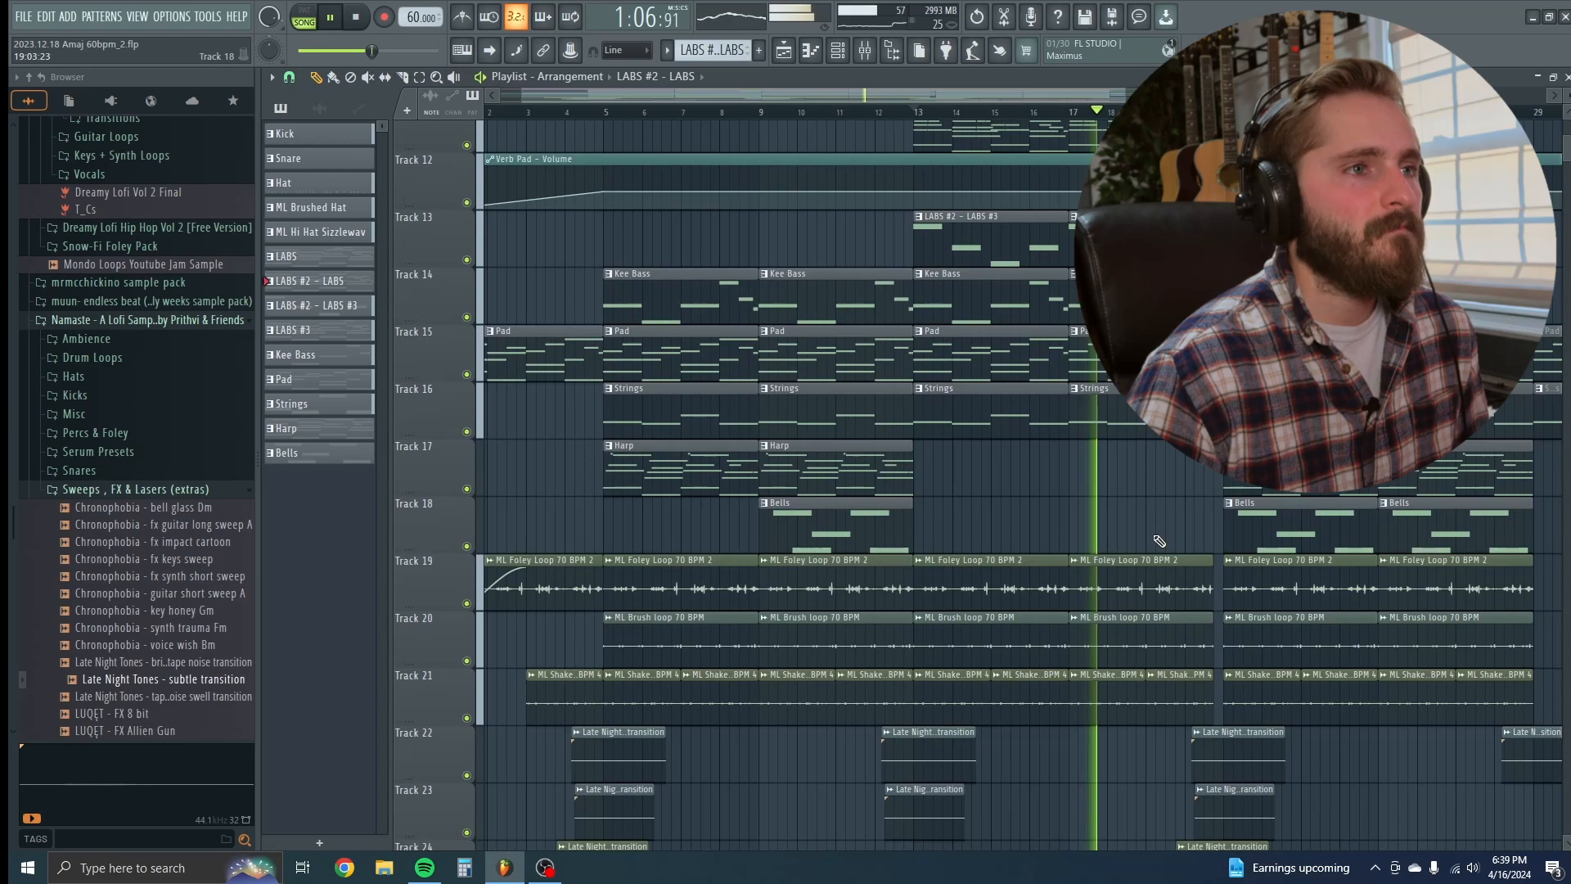
scroll(1160, 541, "up", 1)
right_click(1157, 541, "ctrl")
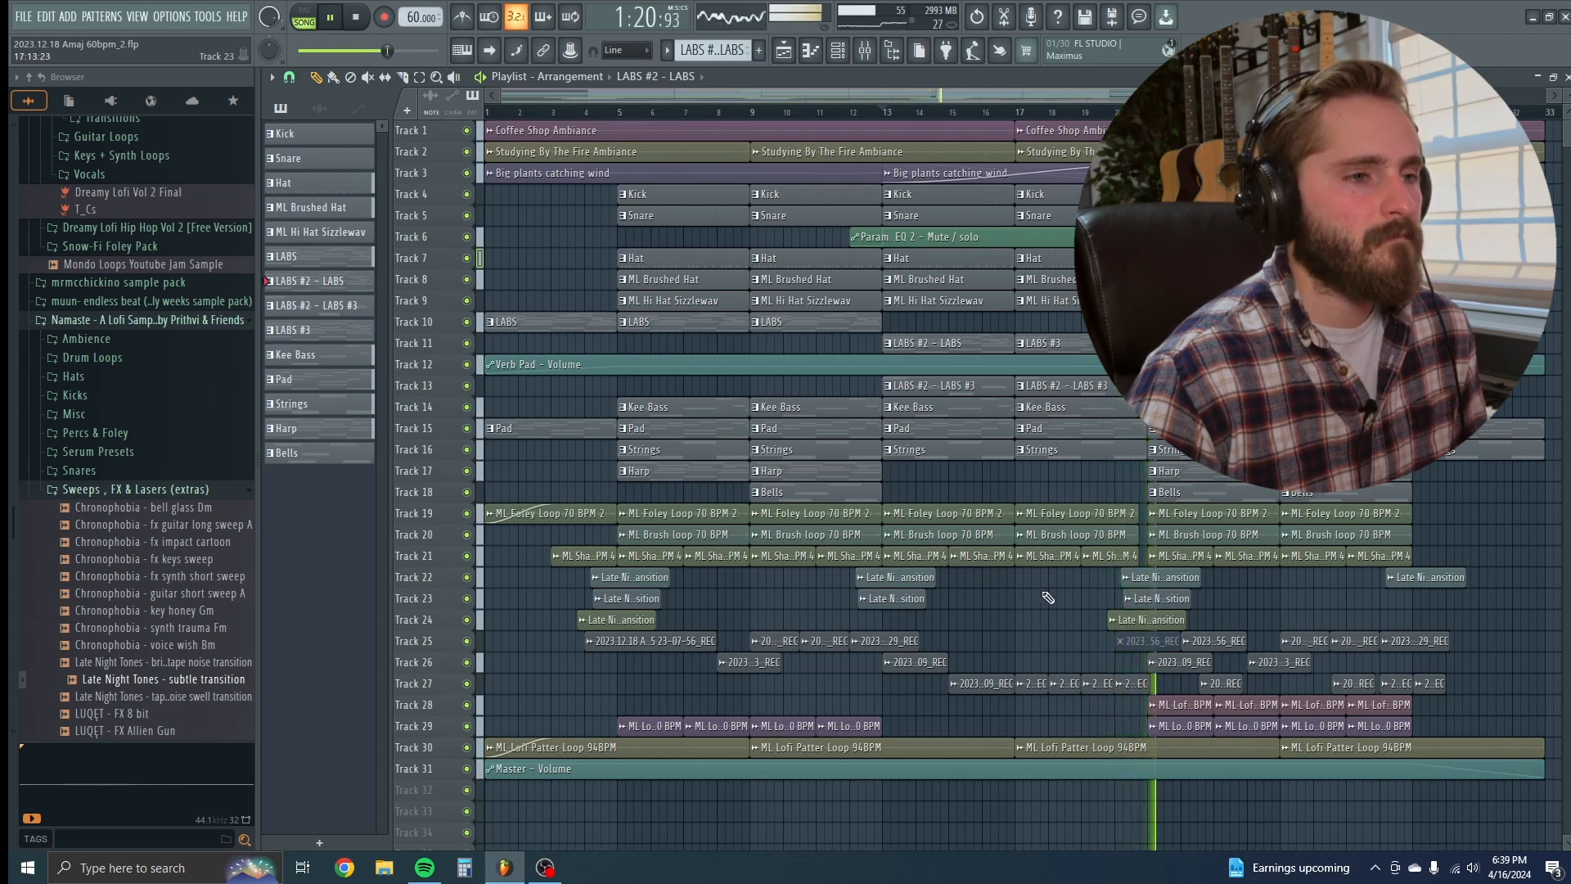
key("space")
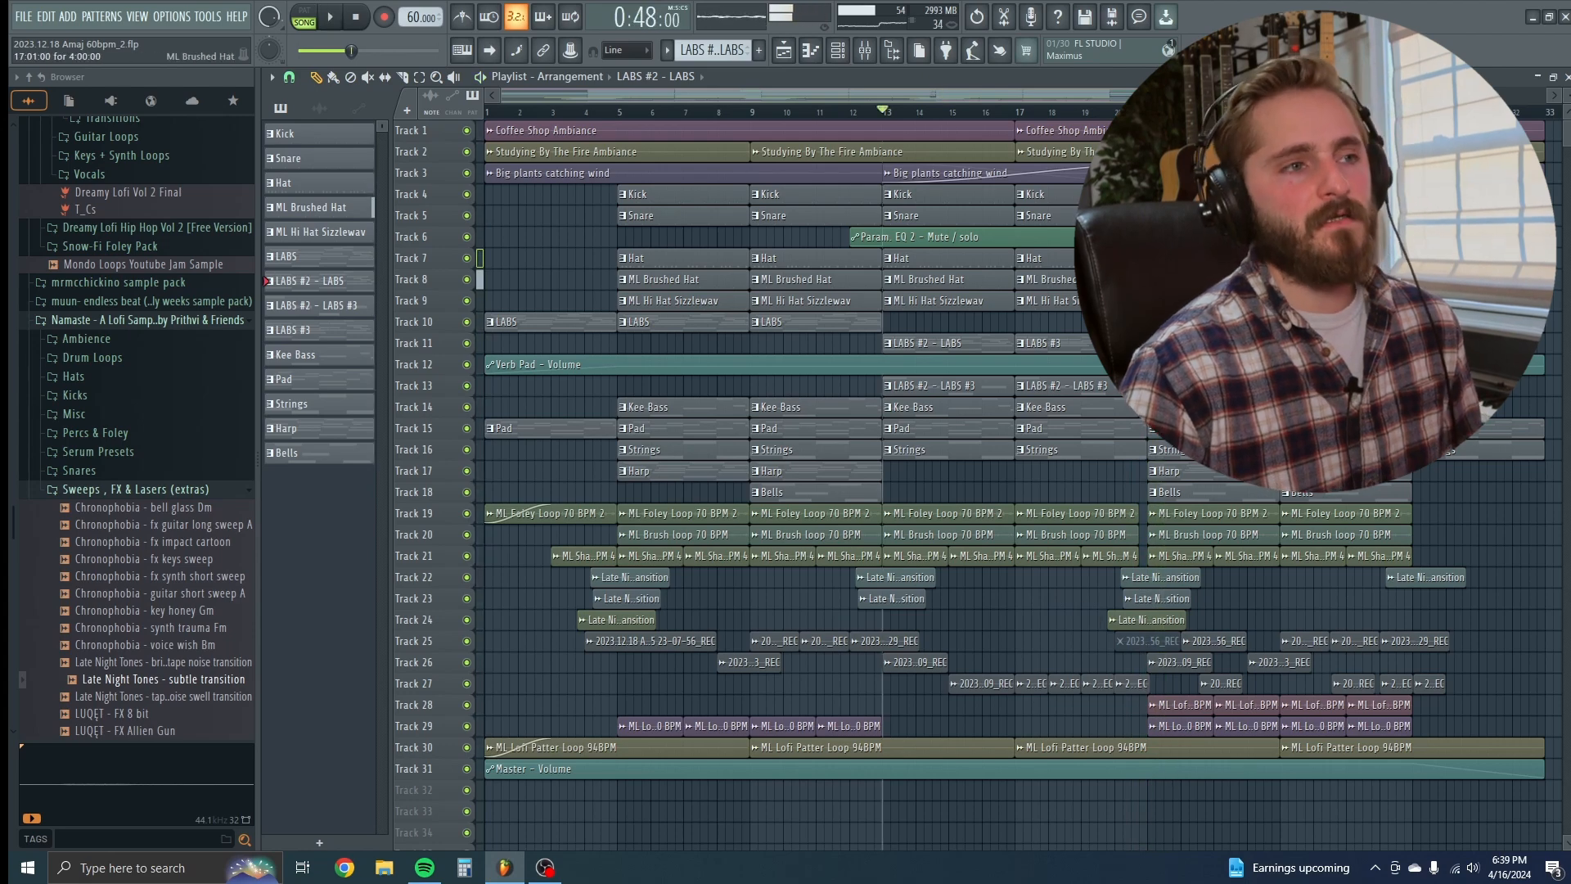
Step: Examine the drum, bass and percussion loop clips just before bar 21, where the transition effects lead into the next section
scroll(1122, 541, "up", 6)
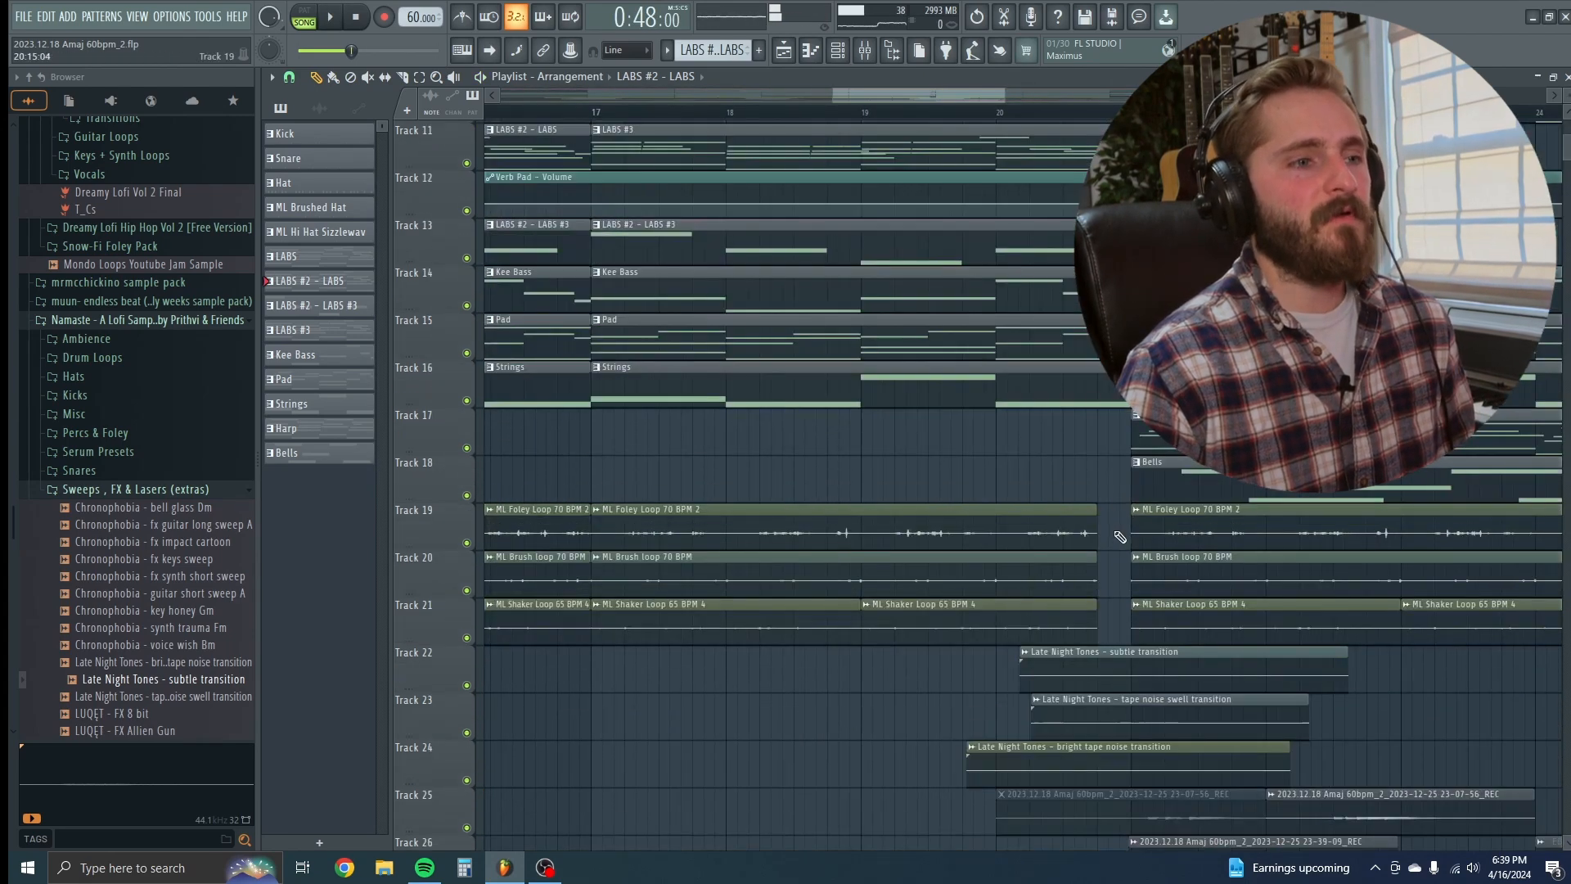
scroll(1122, 542, "down", 3)
scroll(1017, 573, "up", 5)
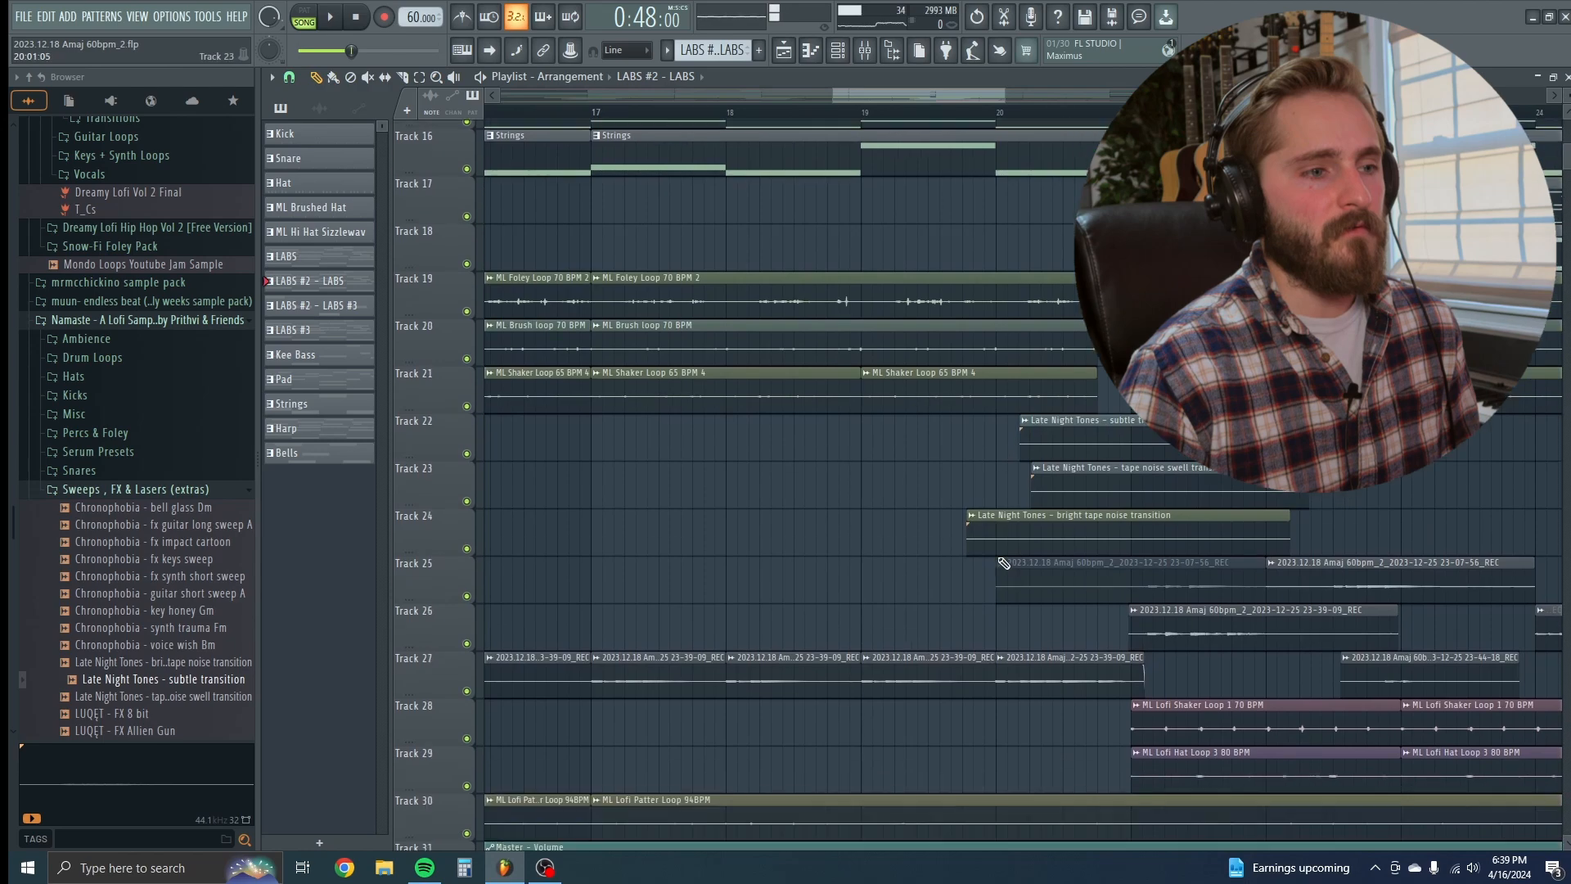
scroll(1017, 603, "up", 7)
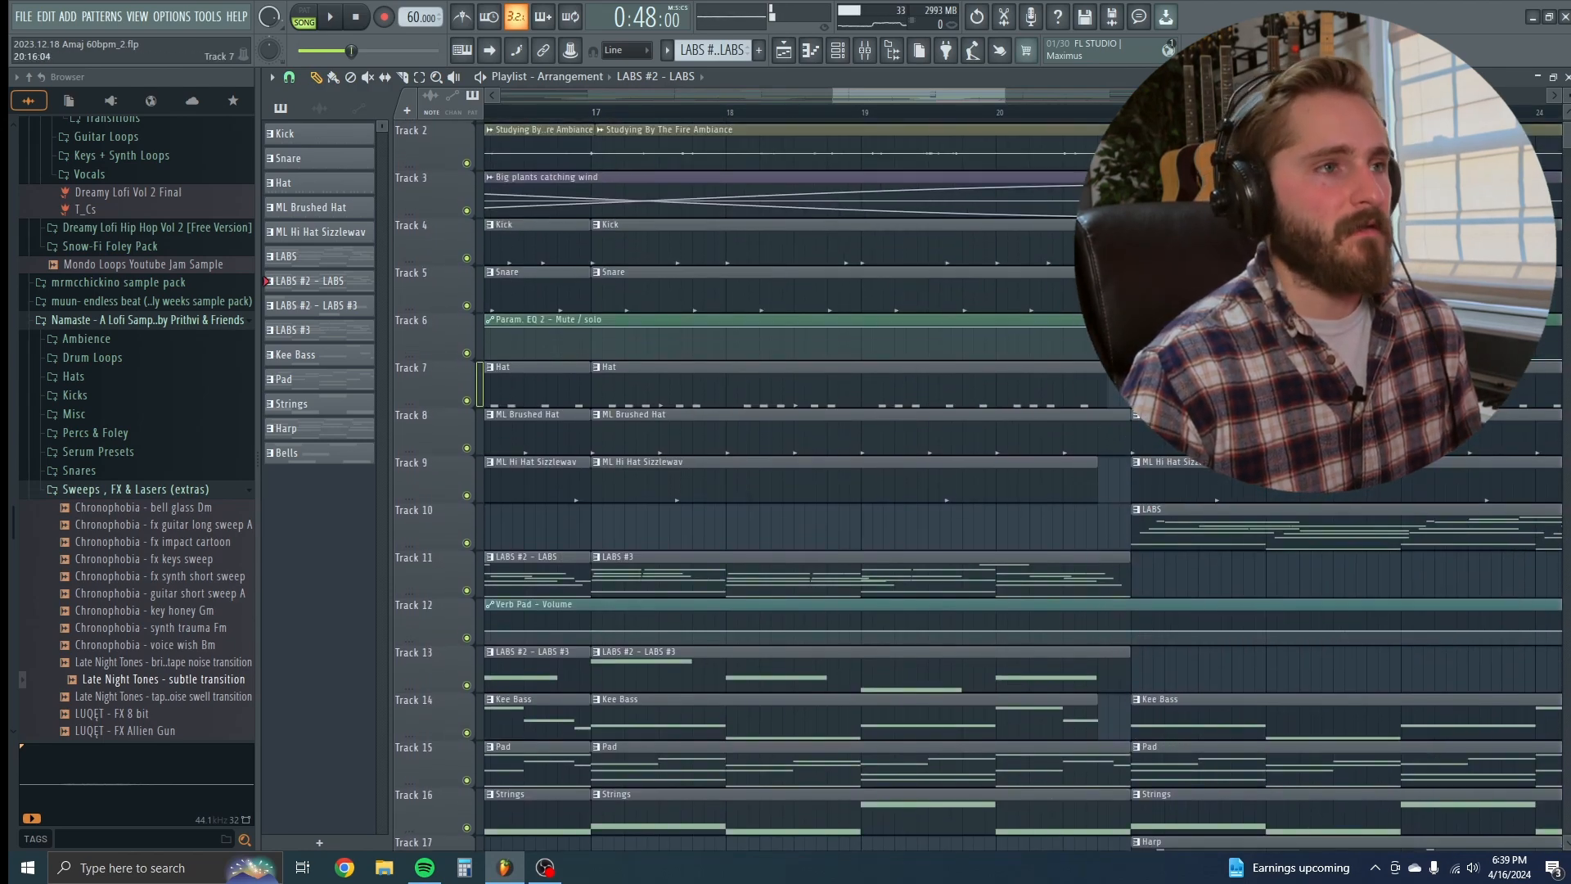
scroll(1120, 465, "down", 4)
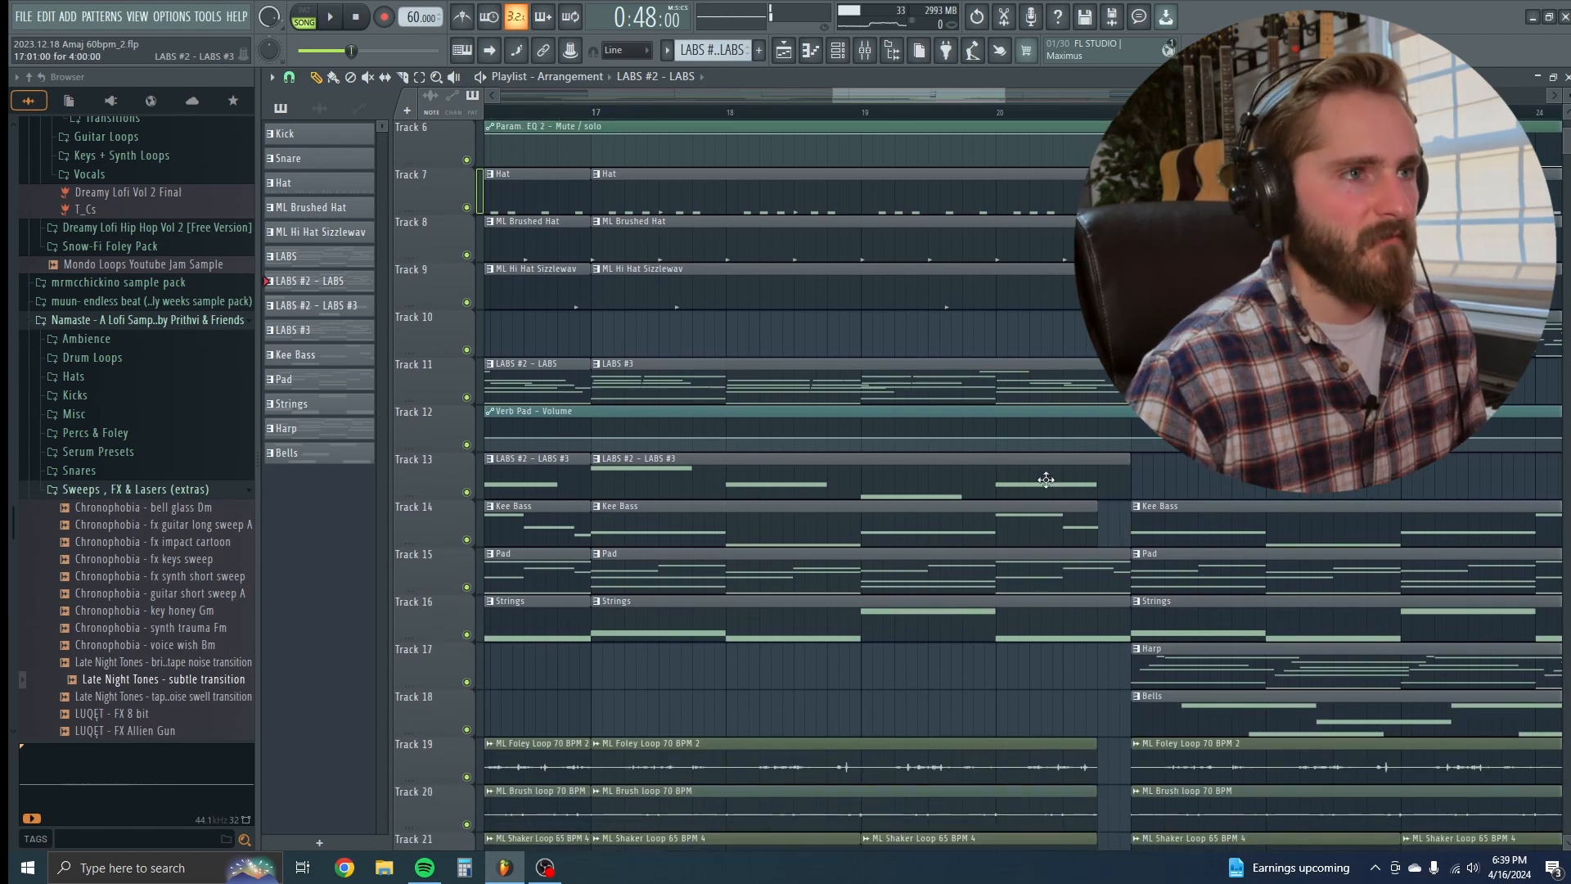
scroll(1043, 544, "down", 3, "ctrl")
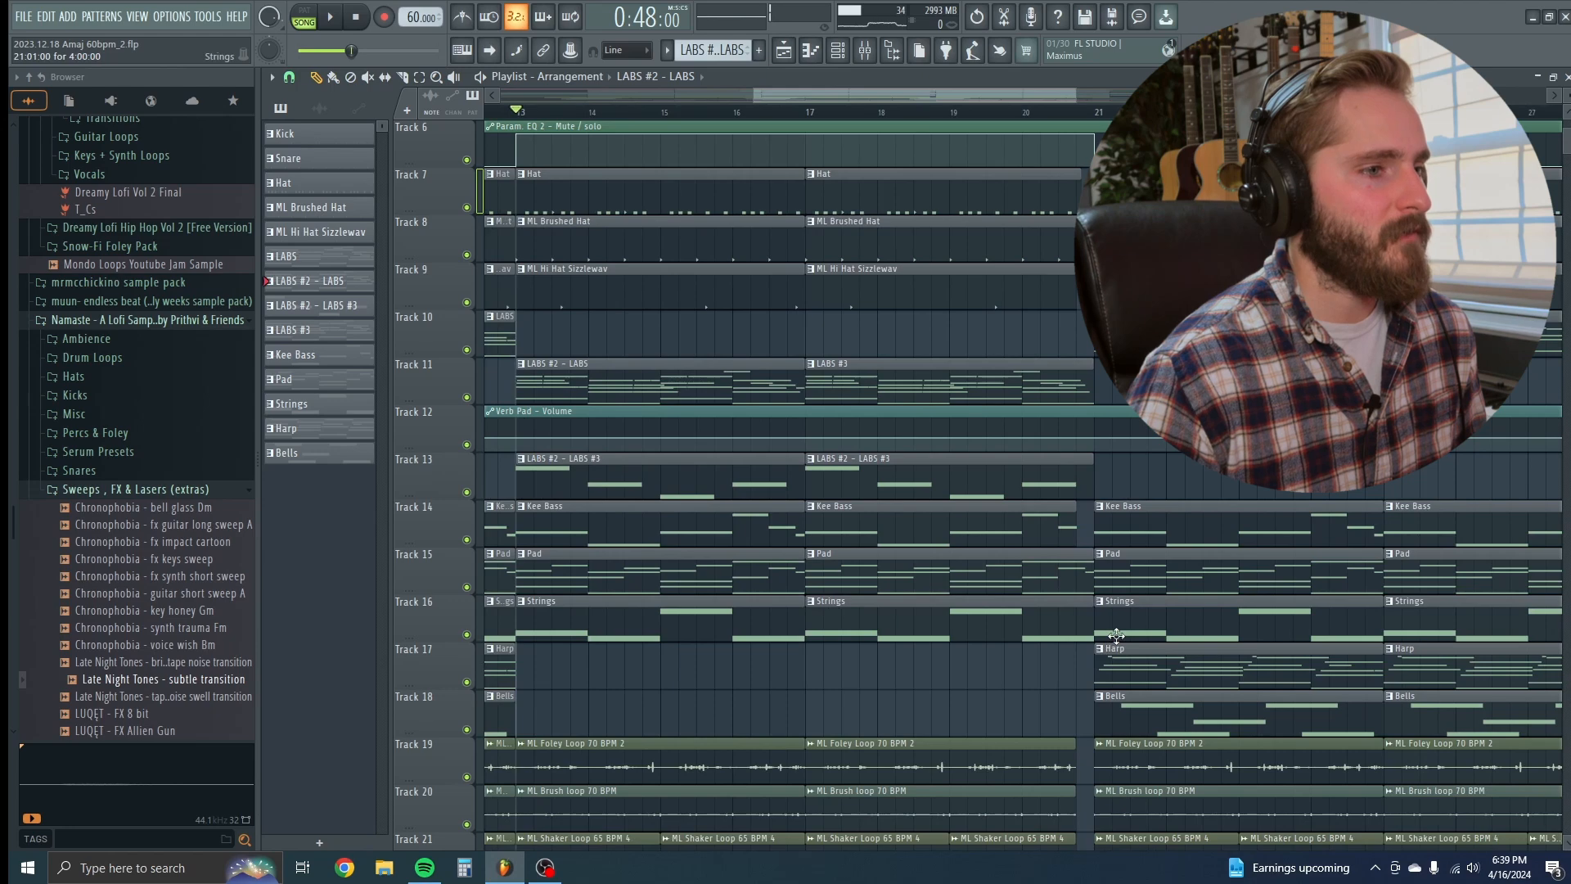
right_click(1028, 636, "ctrl")
scroll(998, 601, "up", 5, "alt")
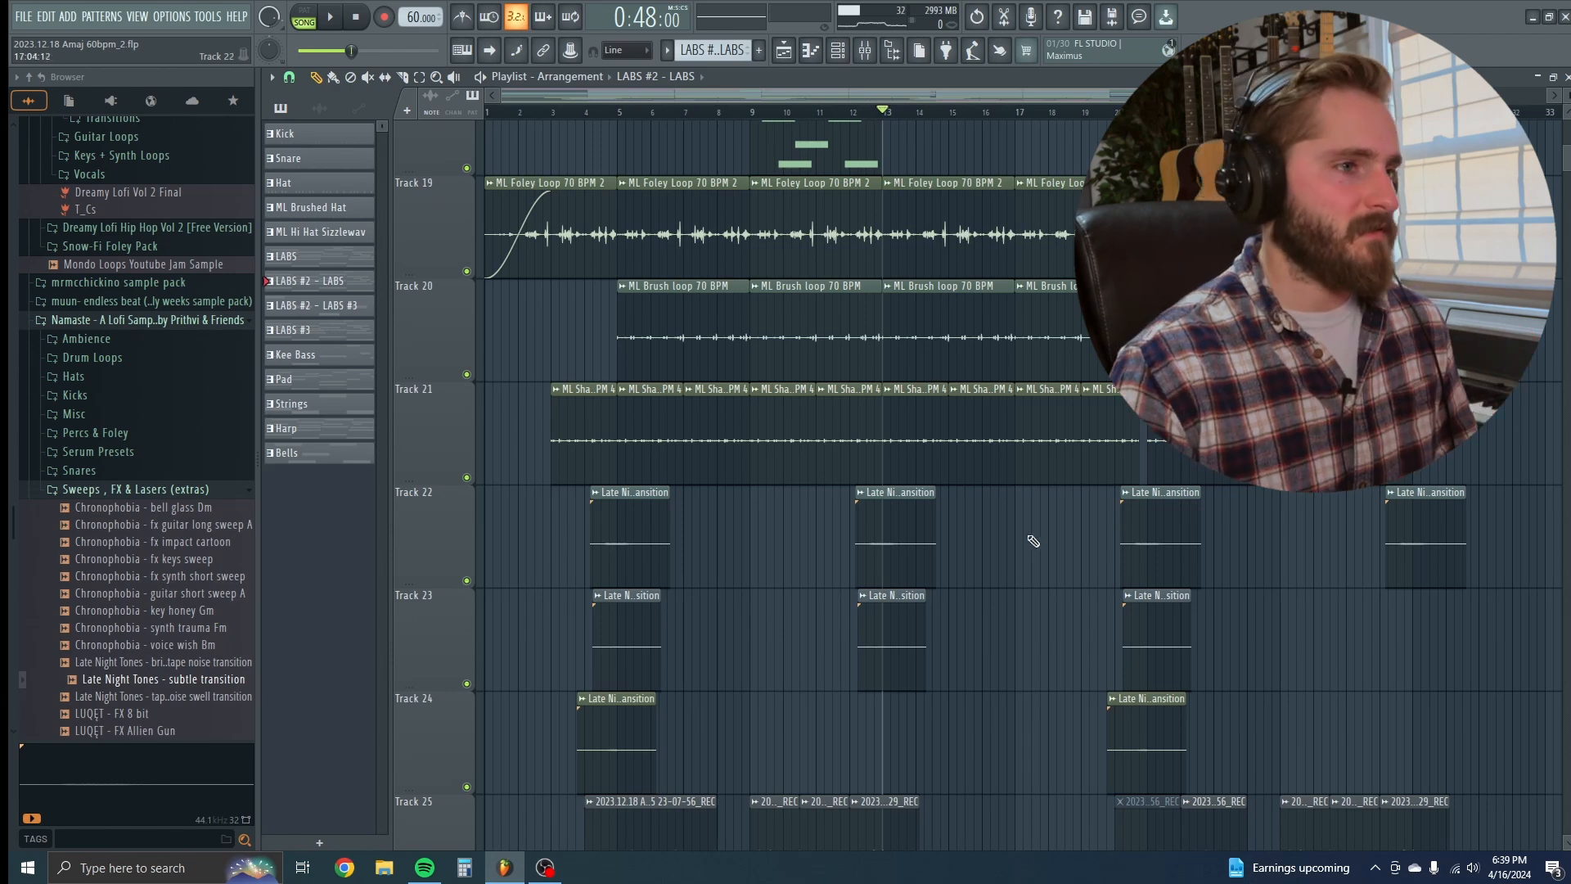
Step: Solo the guitar recordings on Track 26, play them from bar 13, and stop playback
scroll(1033, 540, "down", 5)
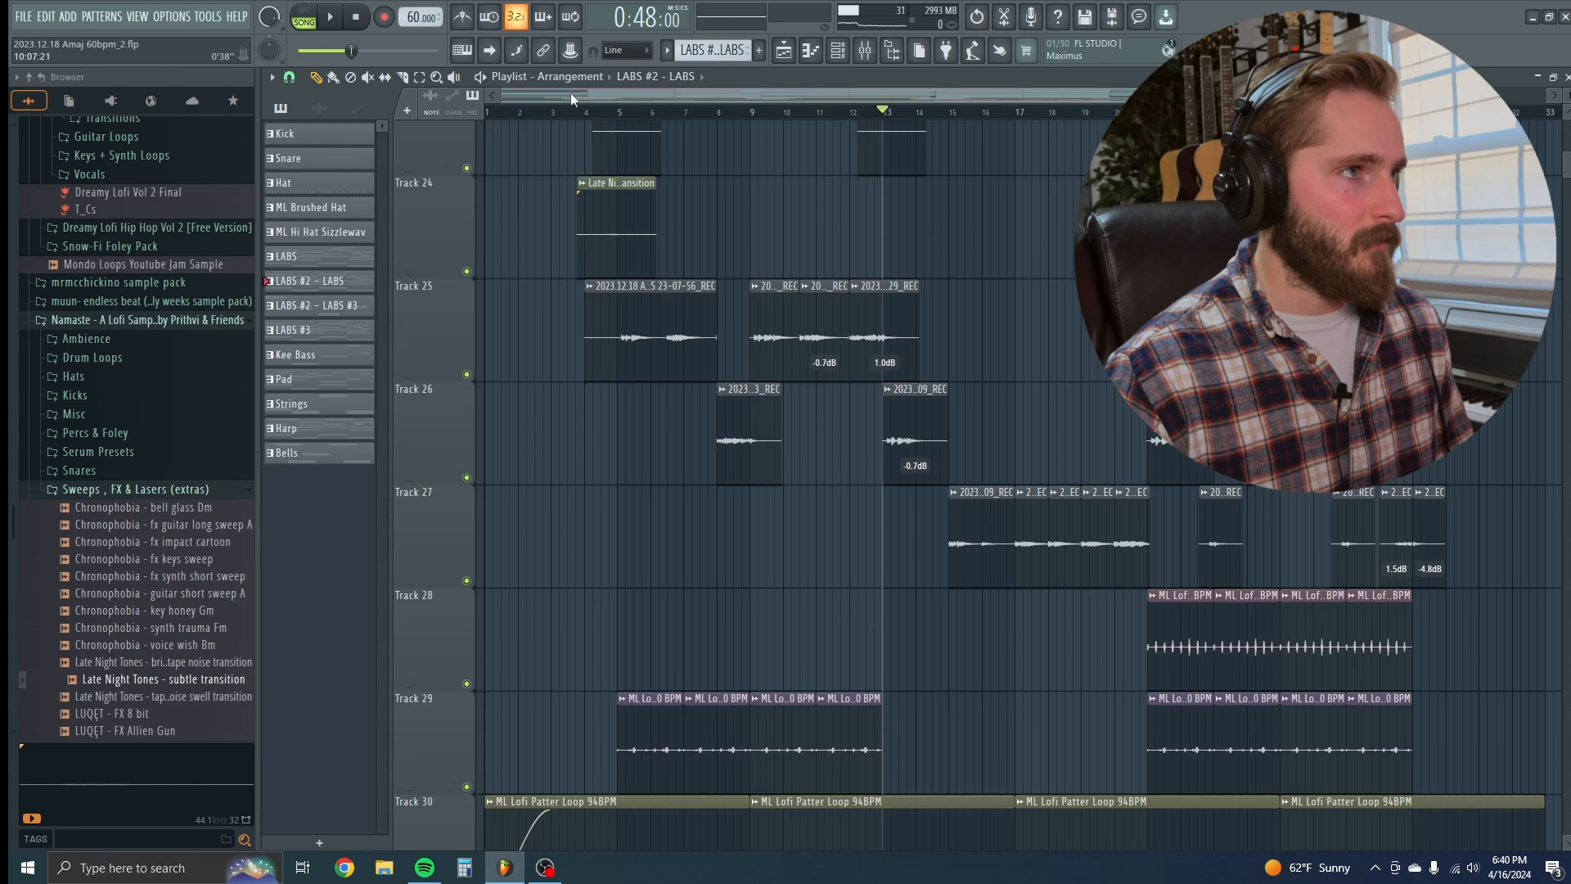
left_click(467, 374, "ctrl")
left_click(613, 114)
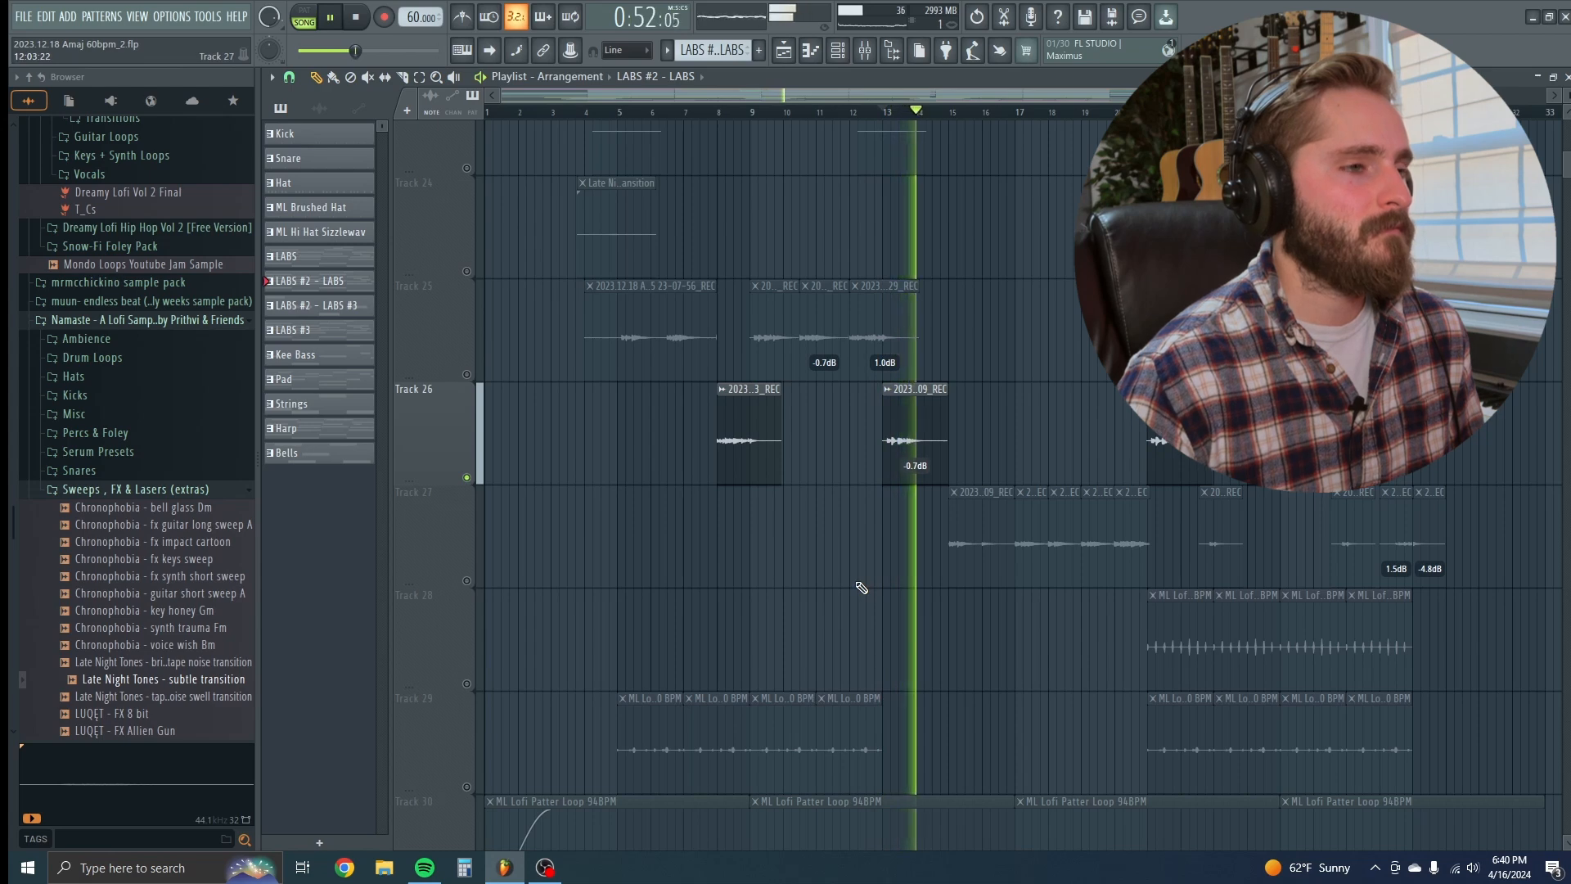
key("space")
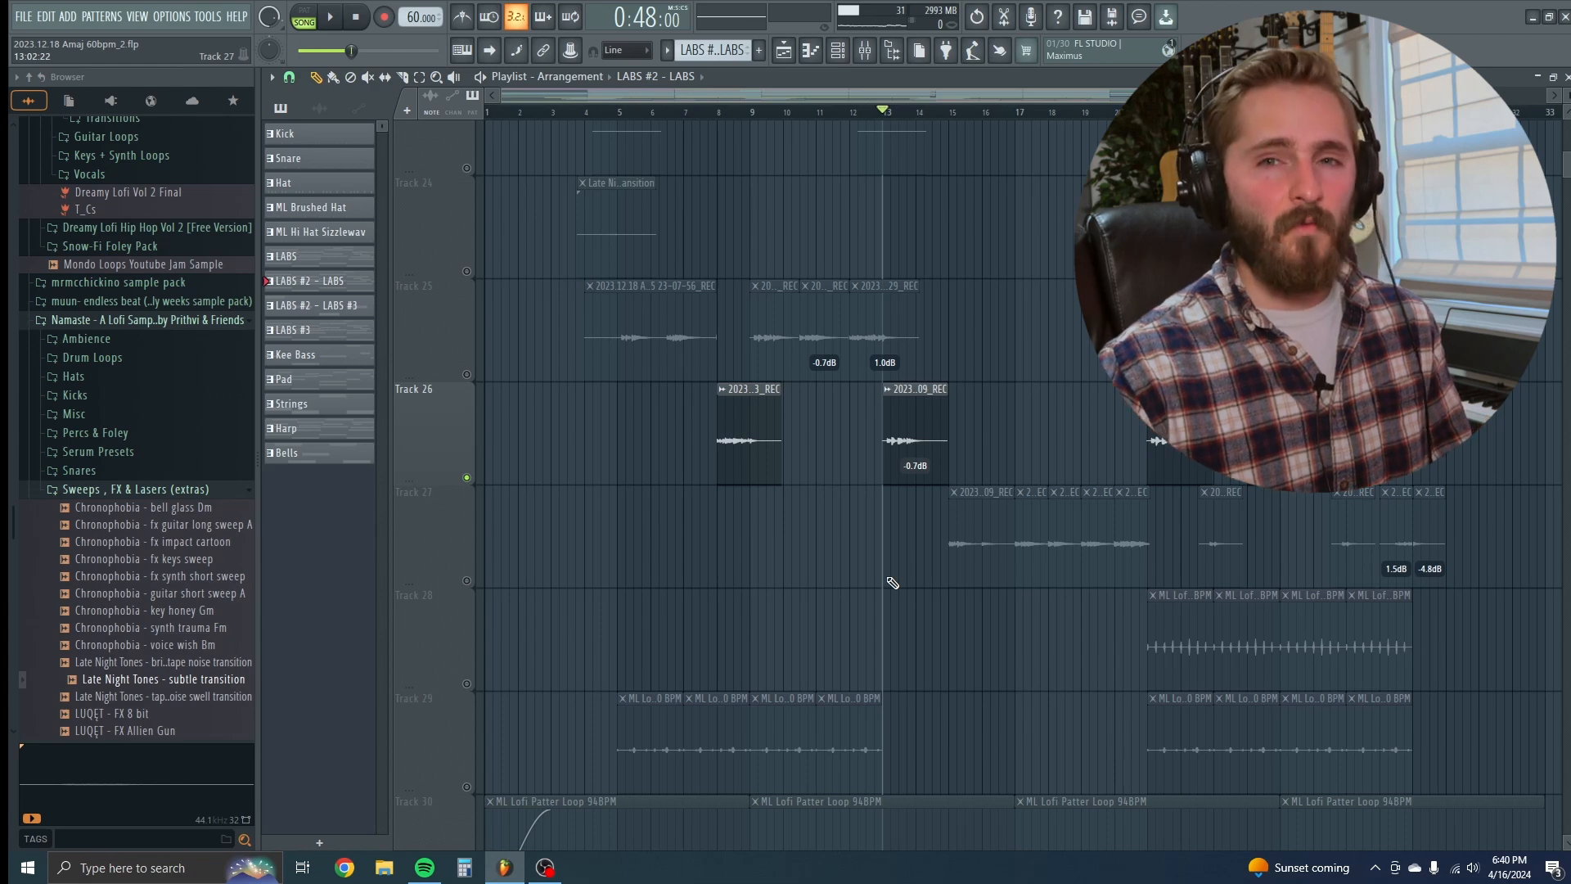
Step: Unmute the guitar recordings on Track 27, play them from about bar 15, and stop playback
left_click(467, 581)
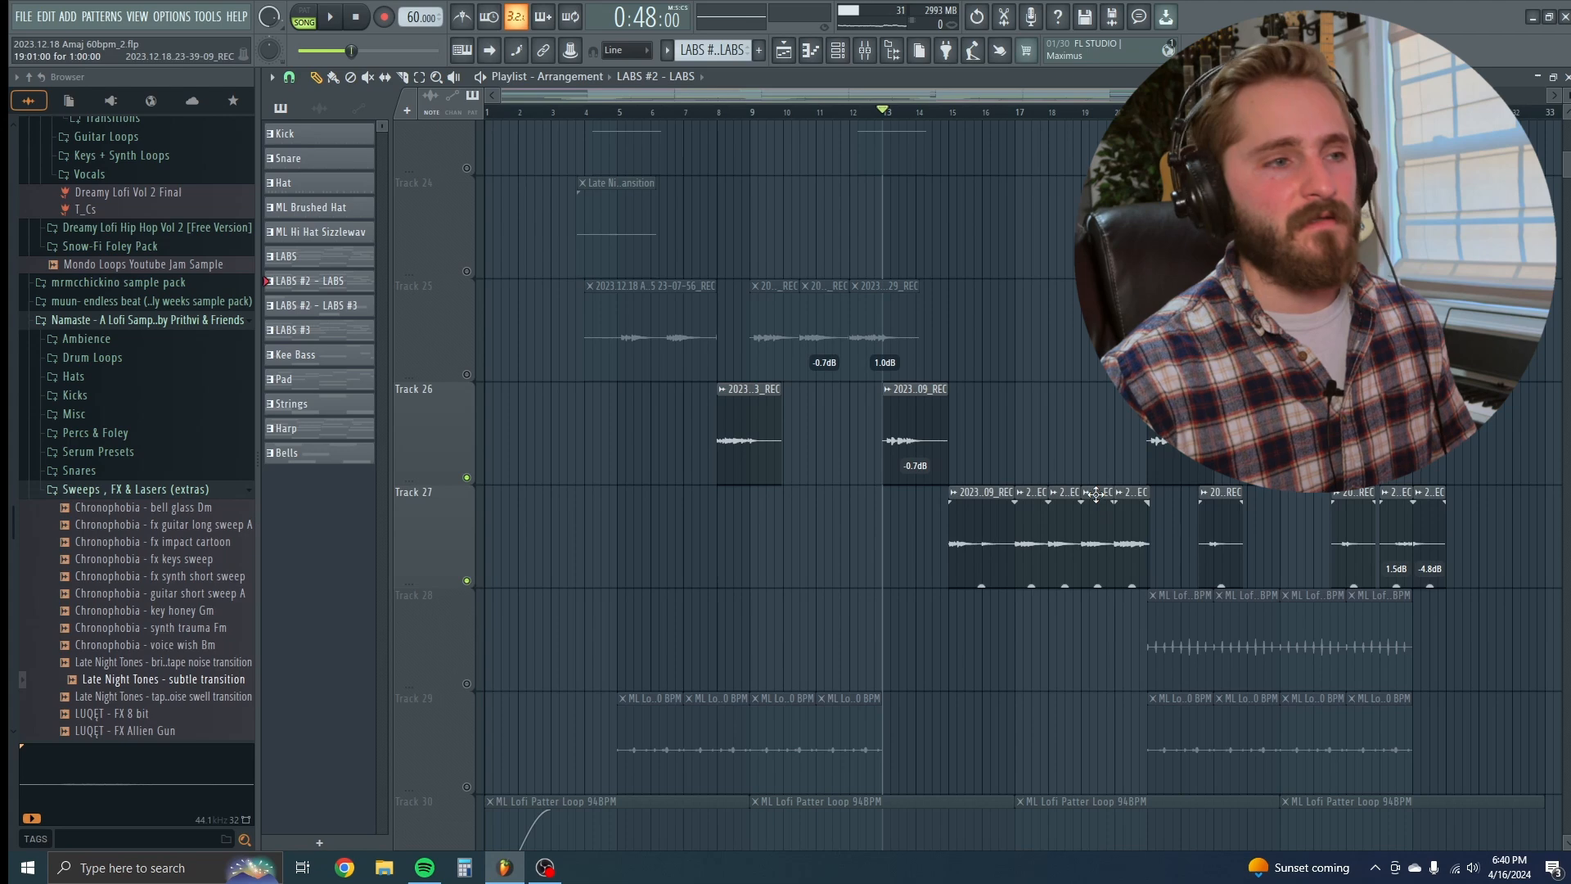
left_click(949, 114)
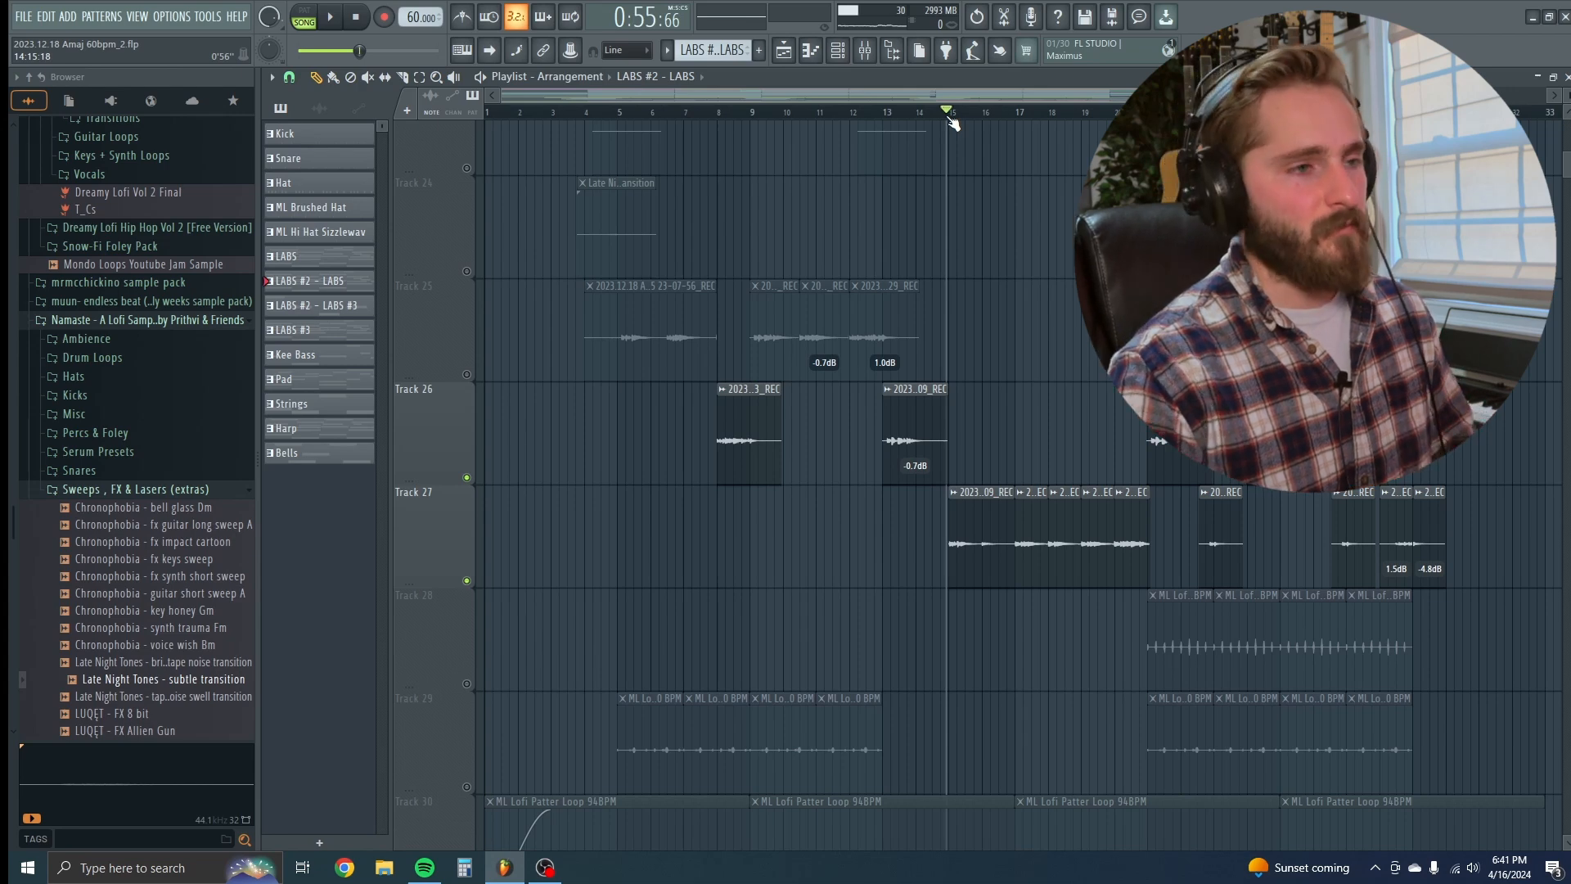
key("space")
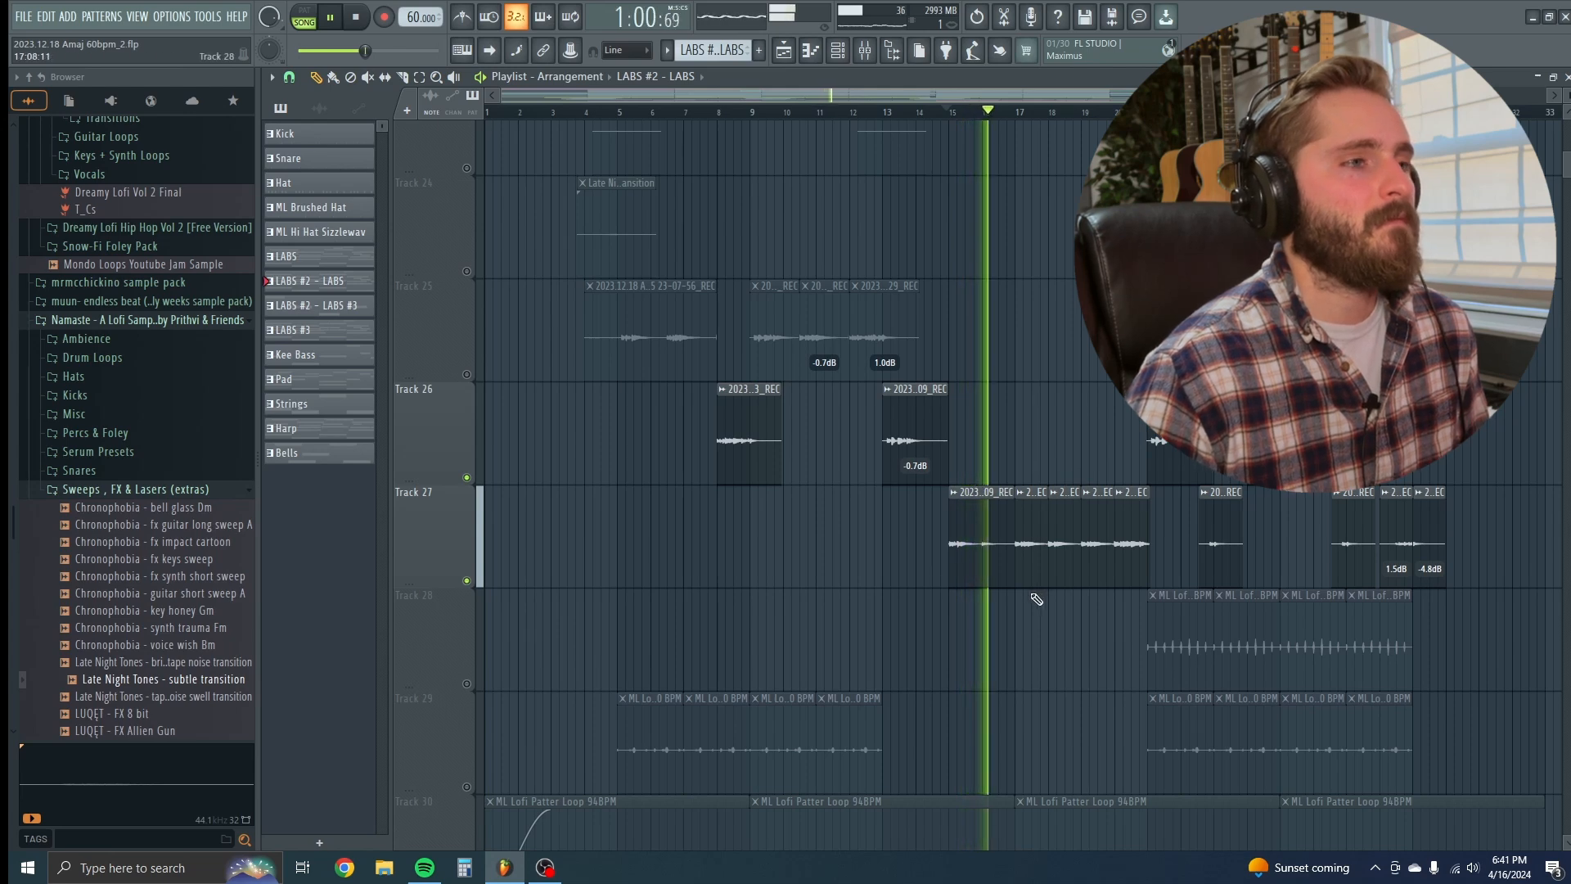
scroll(1028, 449, "down", 5)
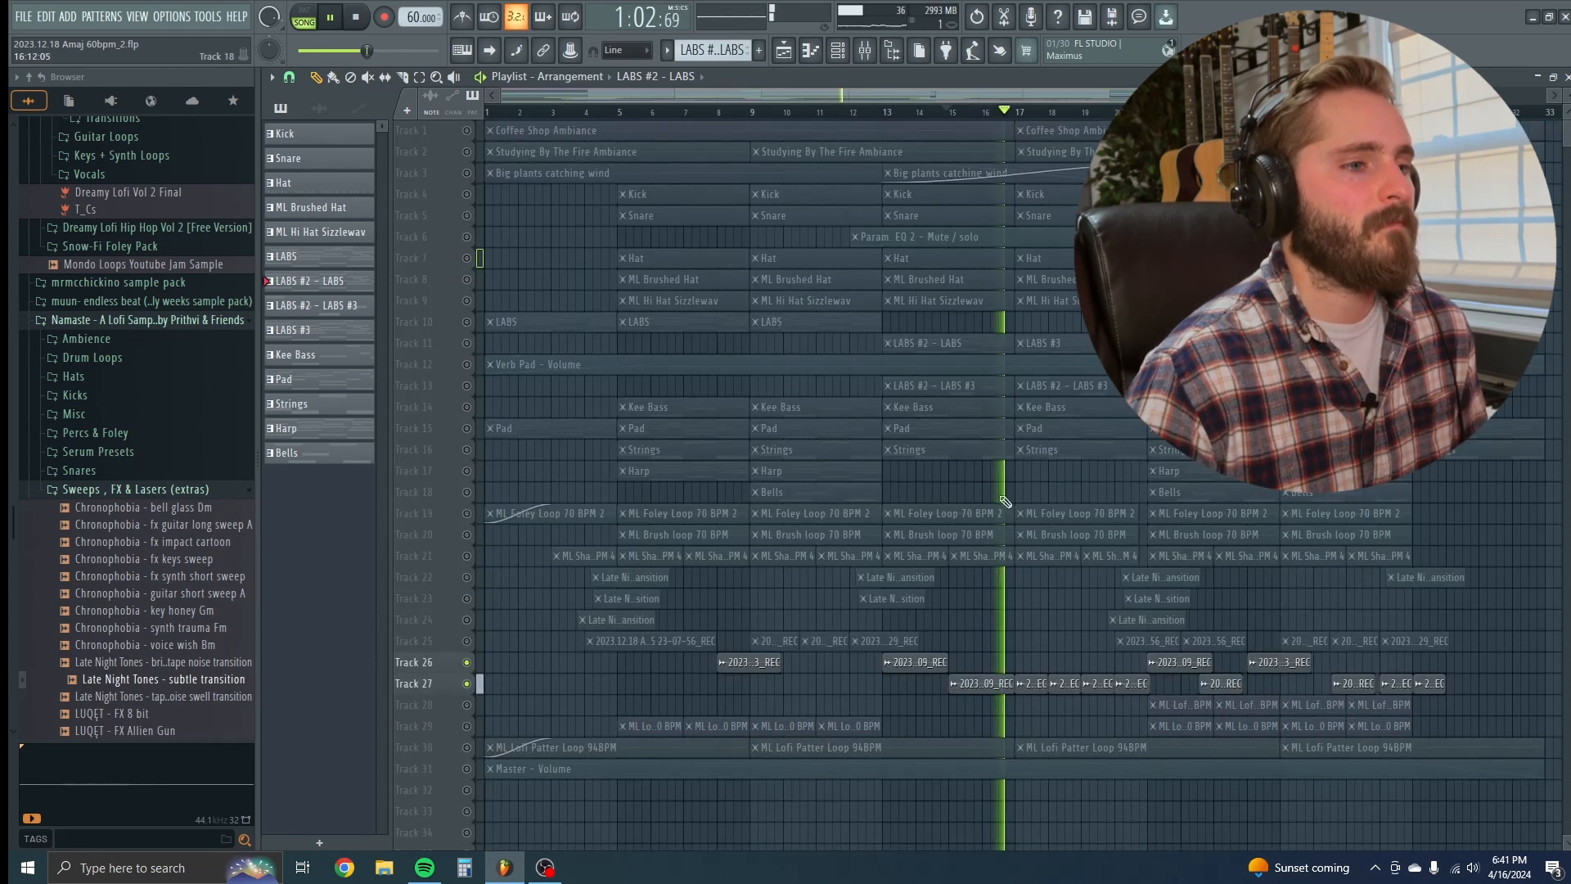
key("space")
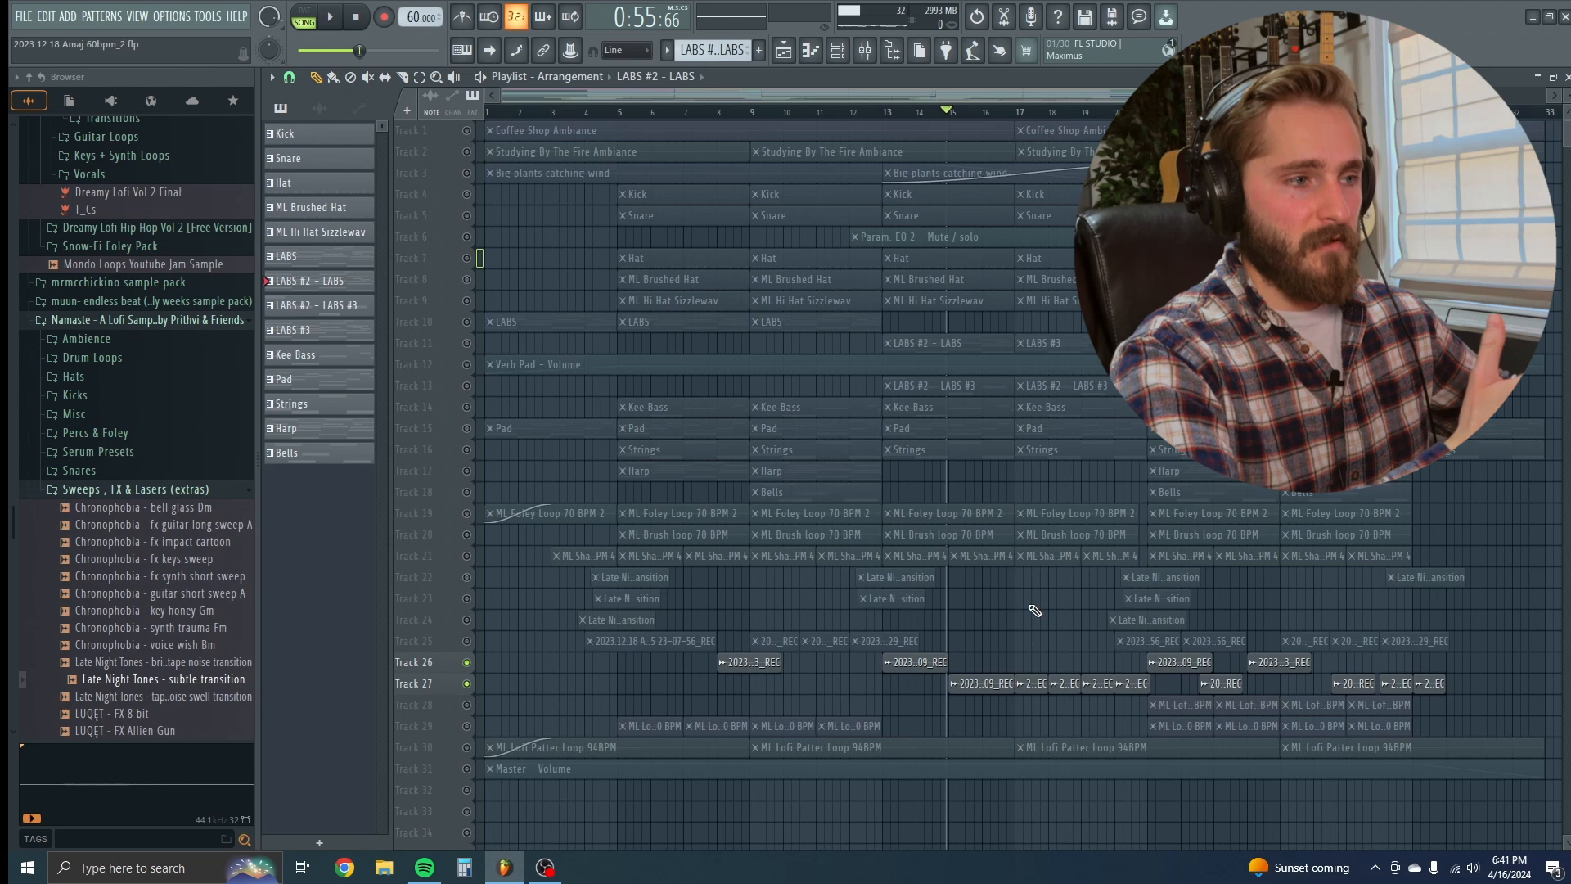
Step: Unmute the guitar recordings on Track 25, move the playhead to bar 17, and bring all playlist tracks back on
left_click(468, 642)
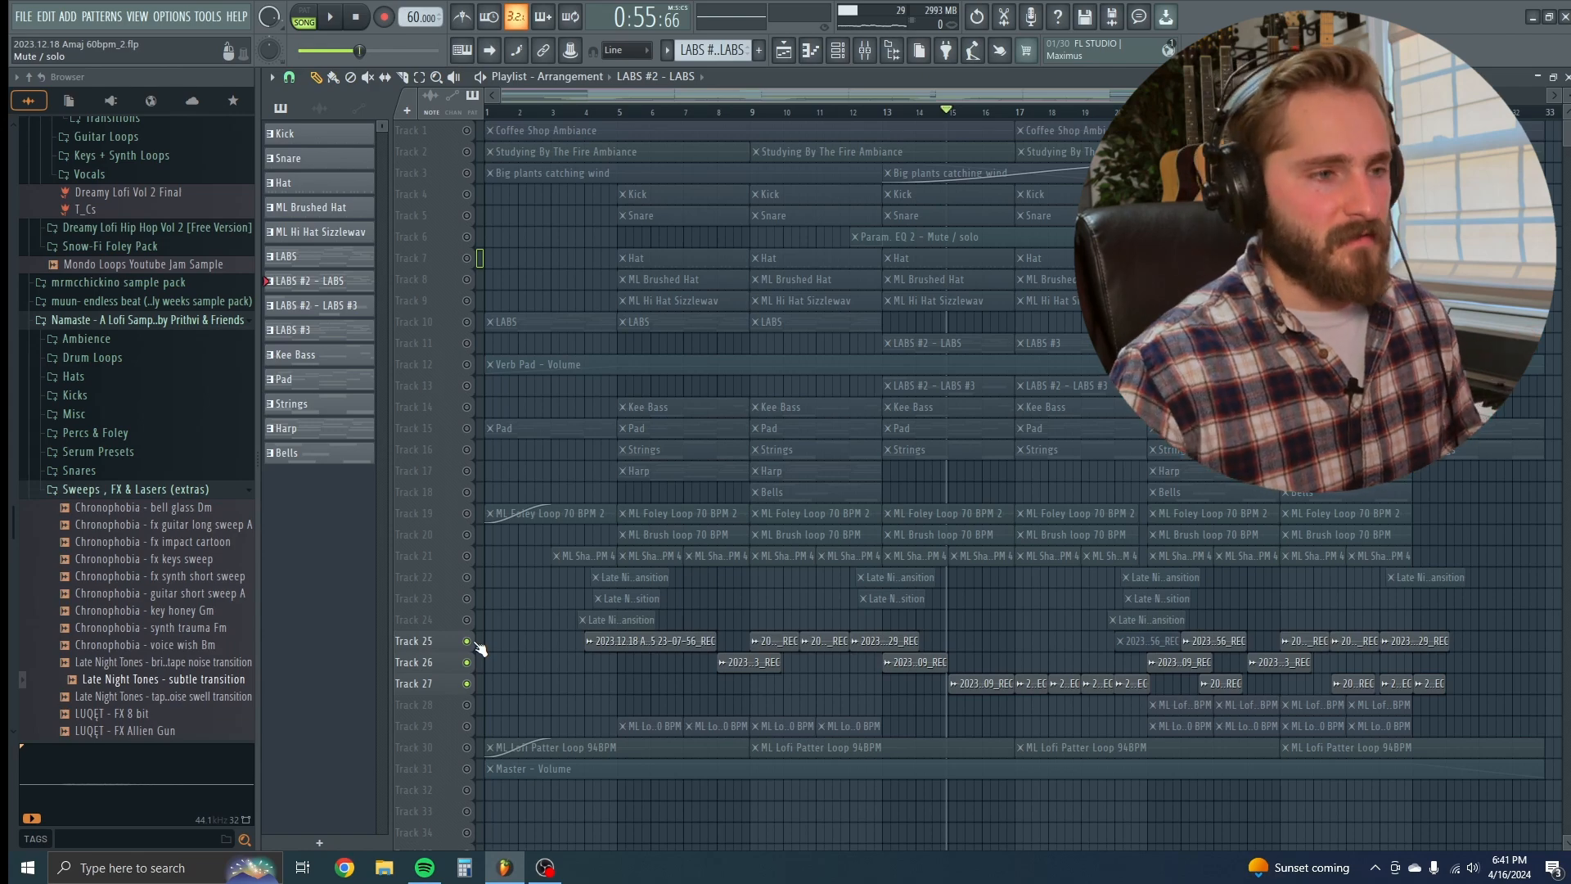
left_click(1019, 113)
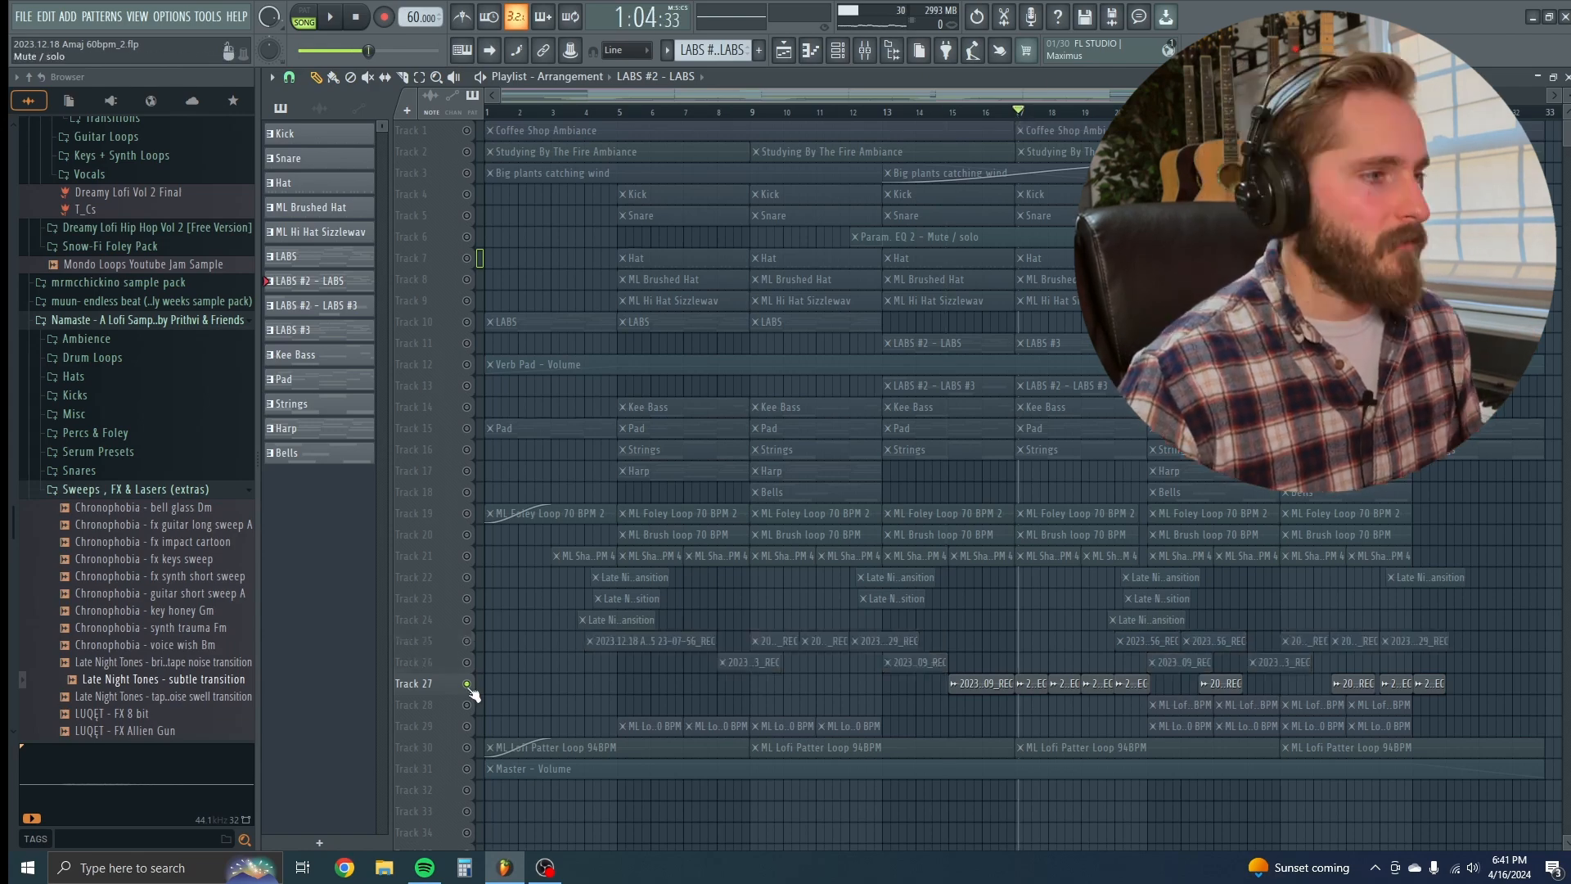
right_click(466, 684)
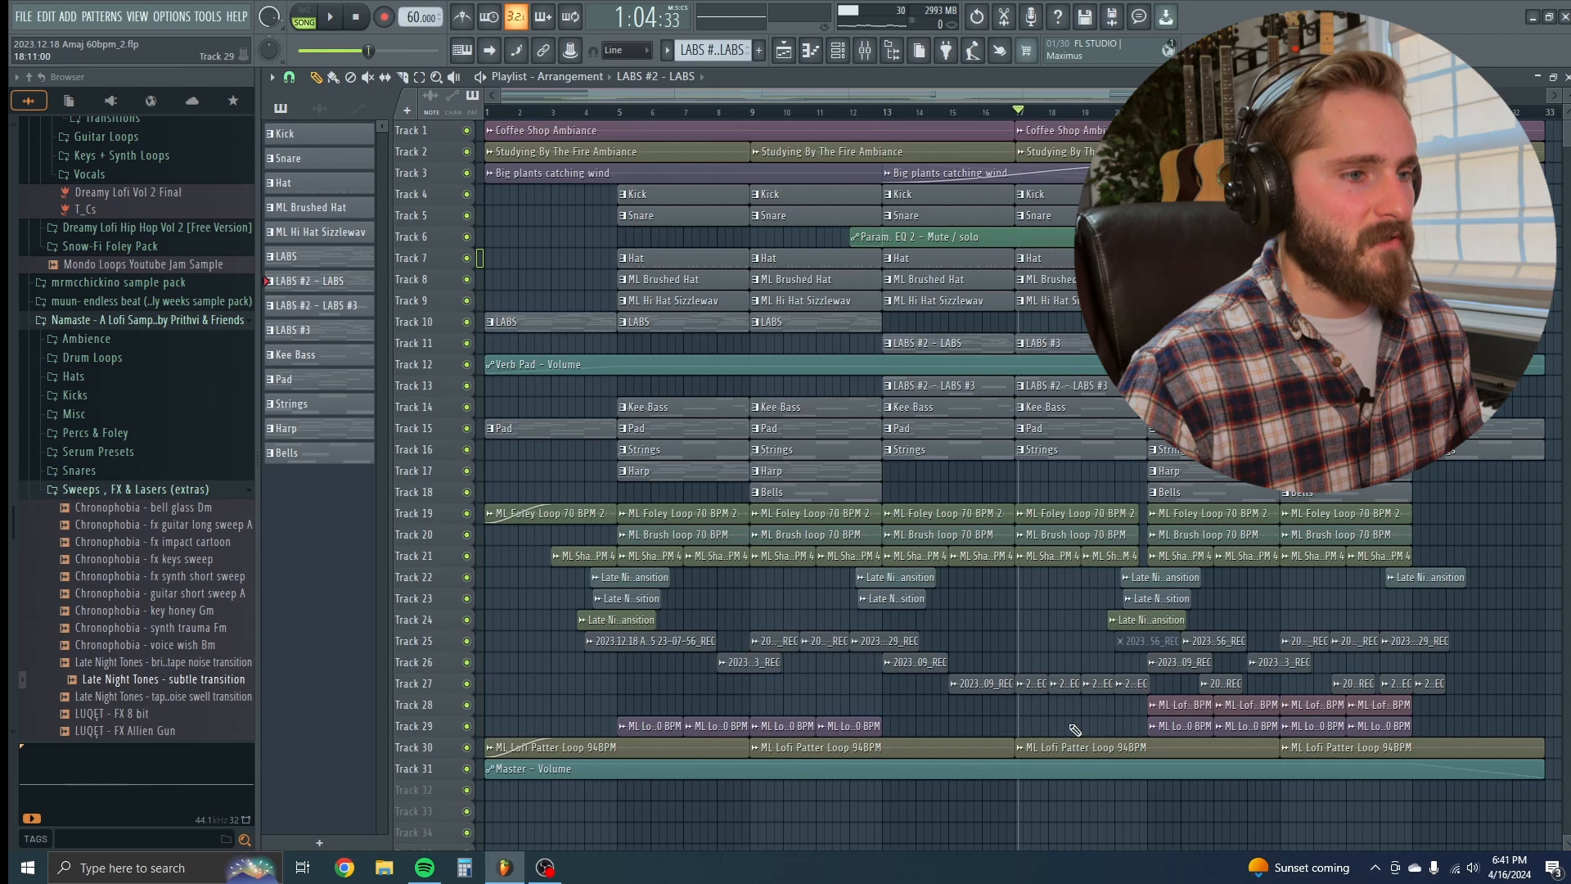
Step: Play the full mix from just before bar 17 into the section at bar 21, and stop playback
scroll(1072, 731, "up", 5)
left_click(815, 112)
key("space")
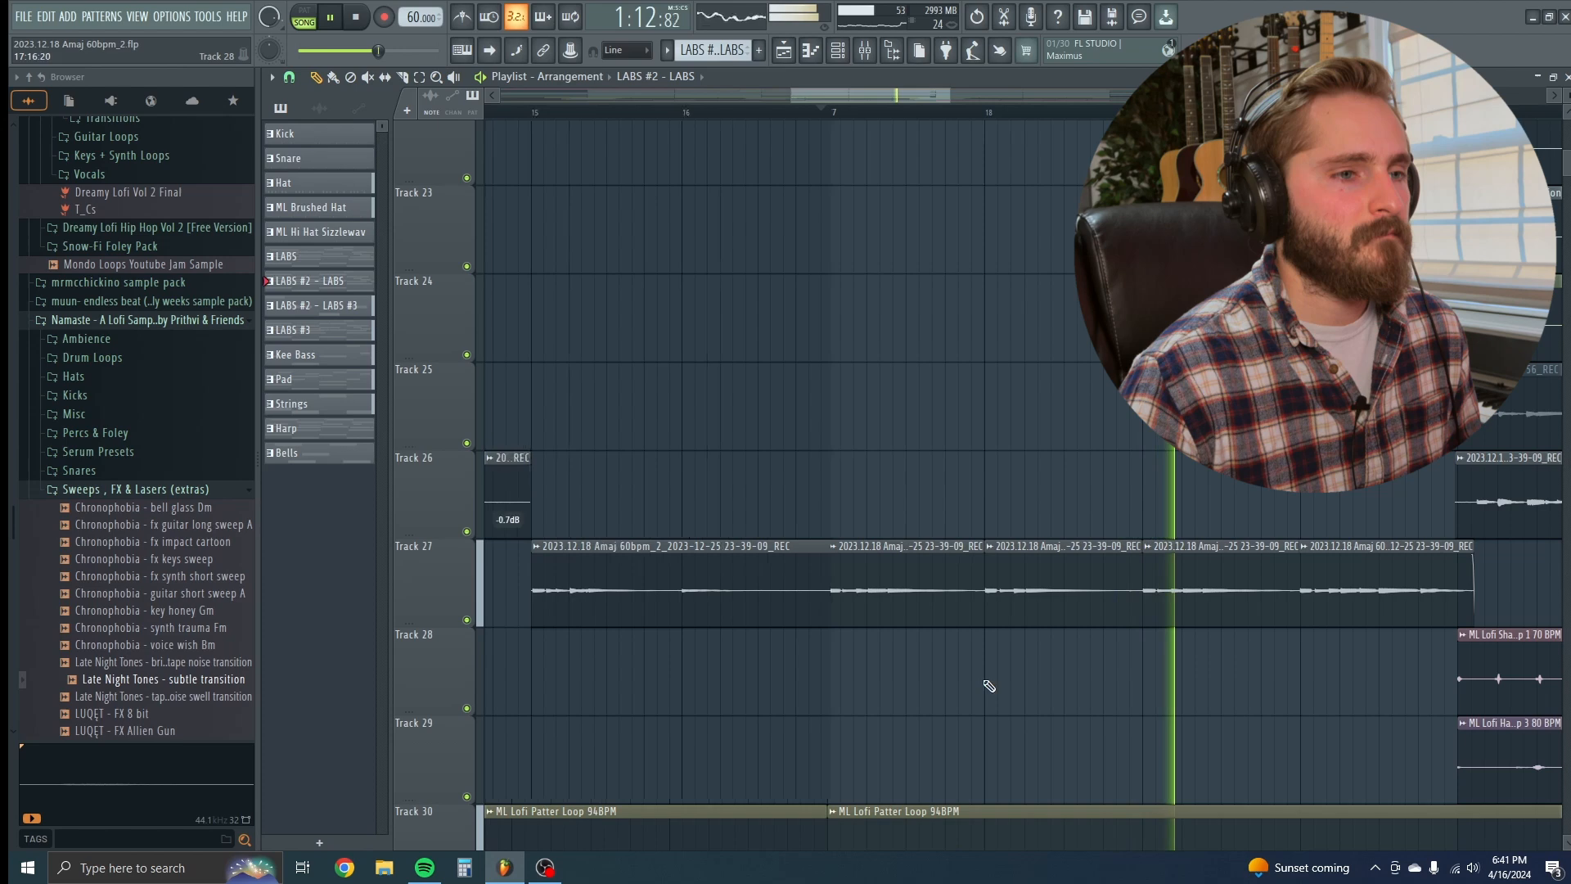
scroll(989, 686, "down", 3)
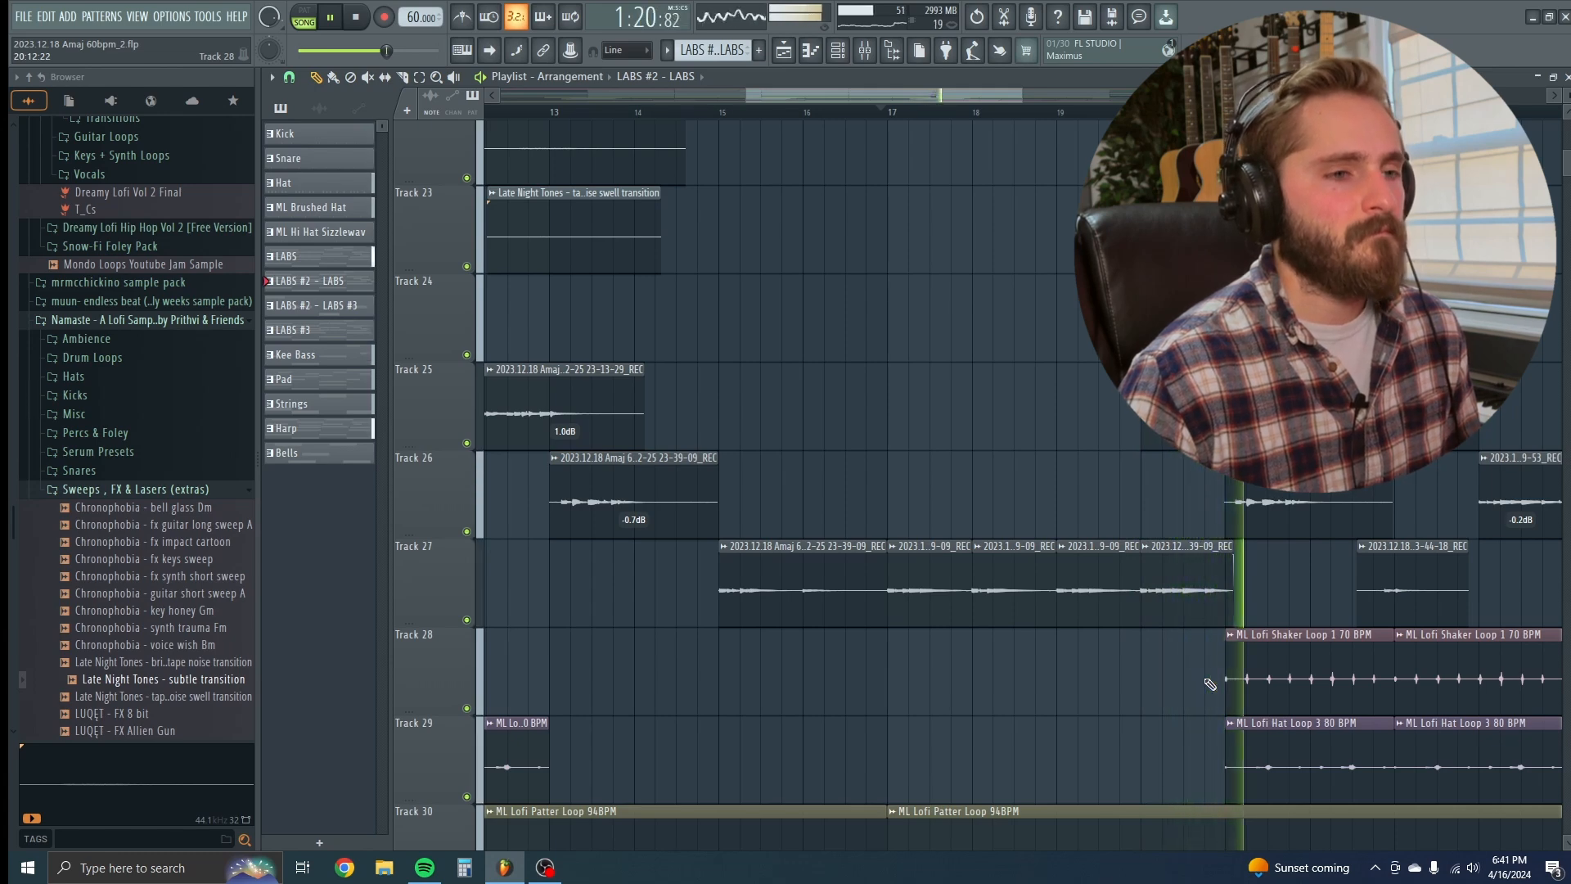
key("space")
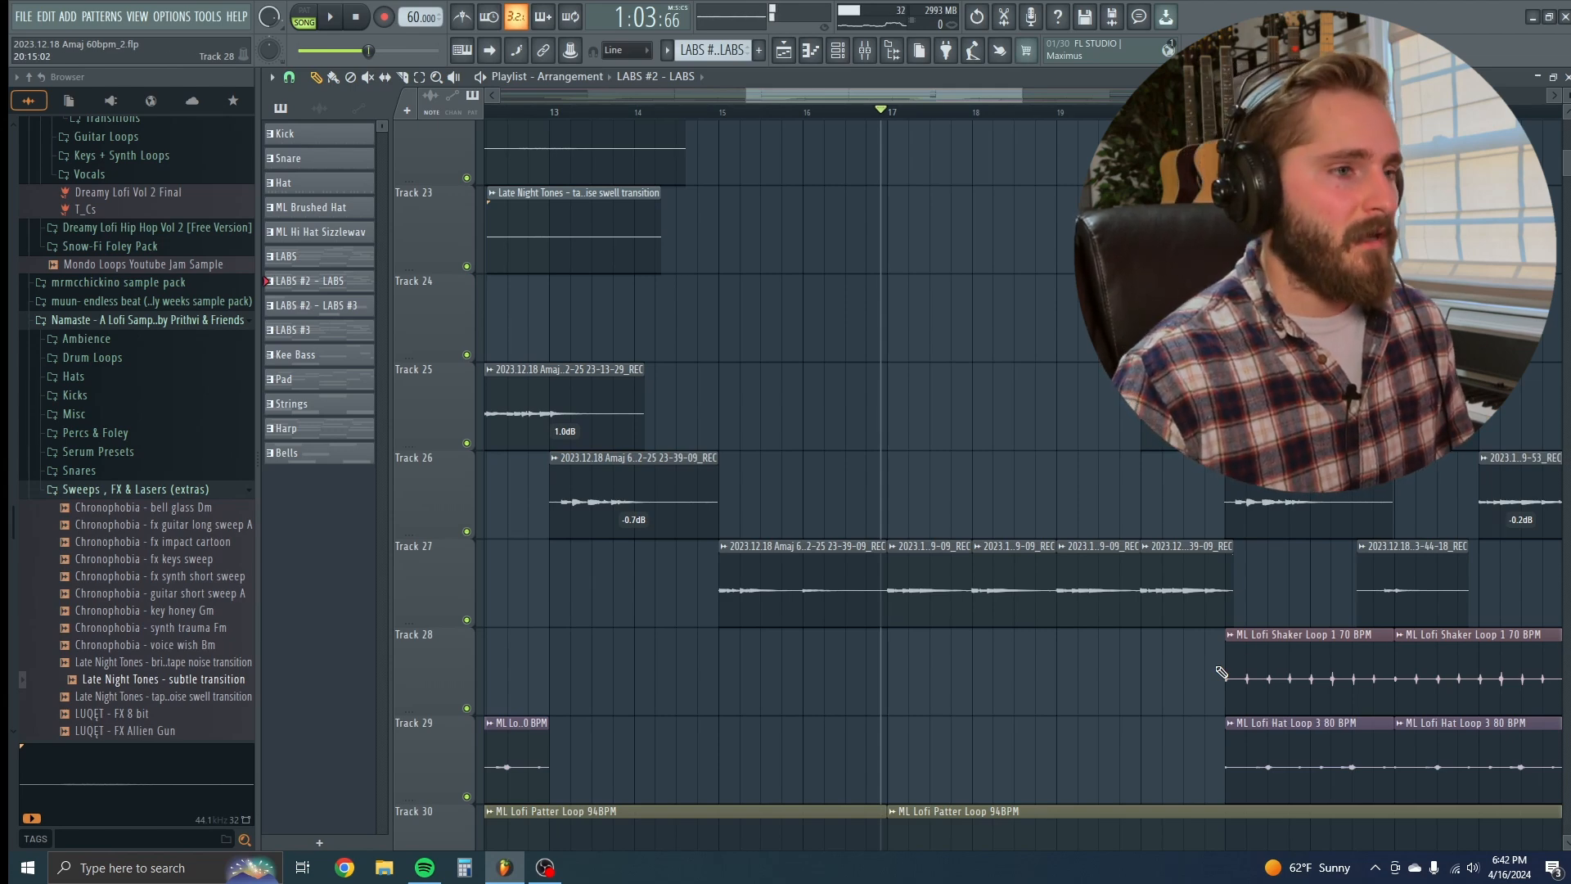
Step: Compare the guitar recordings on Tracks 25 to 27 between sections, placing the playhead just before bar 13 and near bar 22
scroll(919, 677, "down", 3)
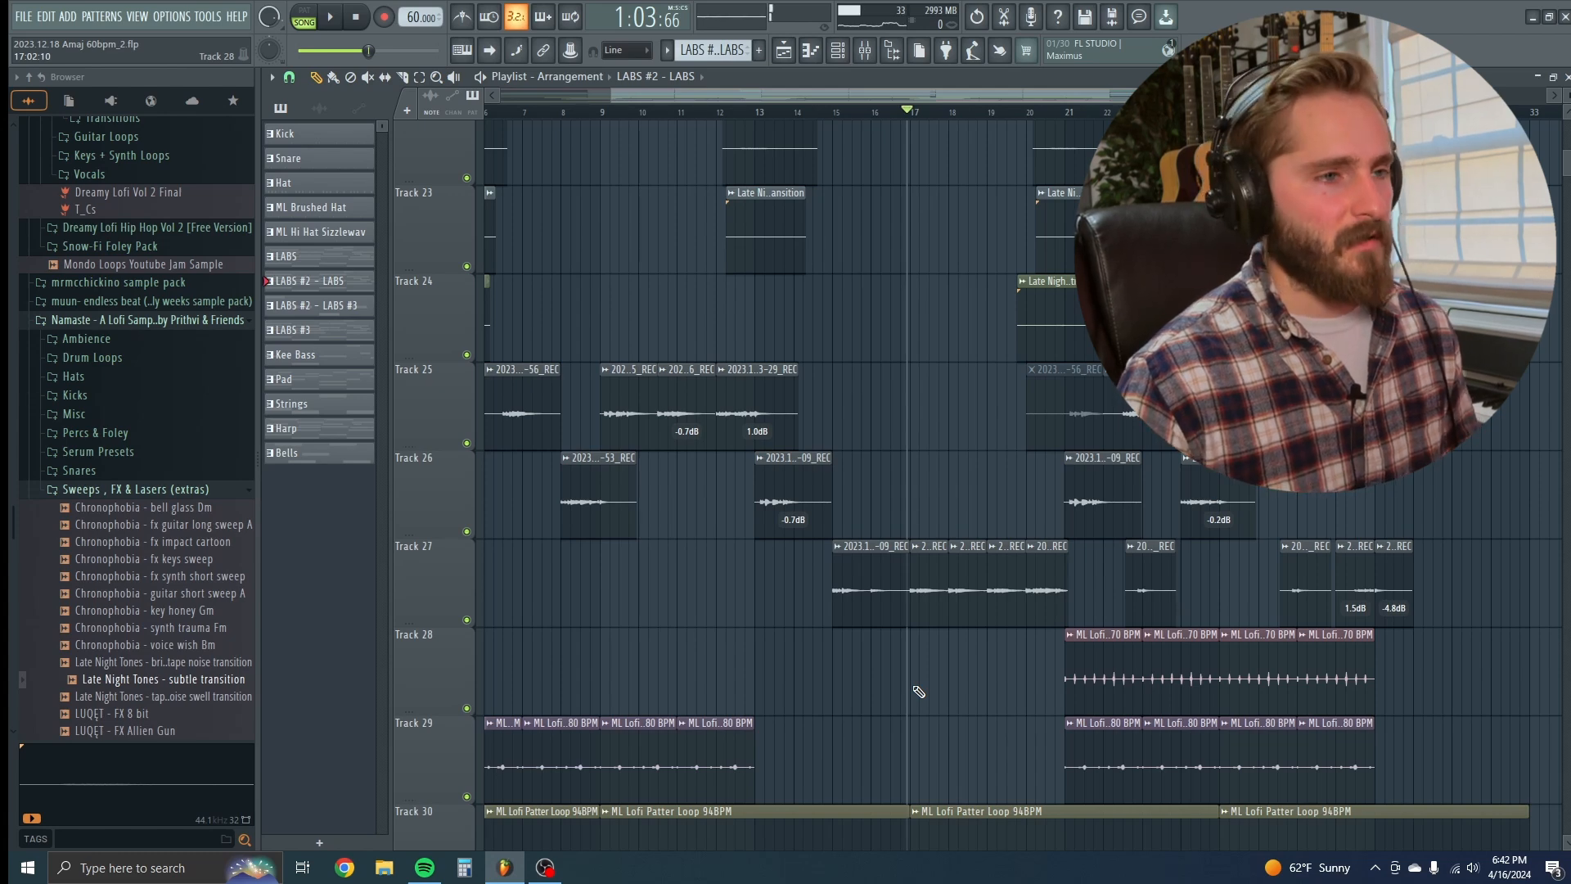
scroll(1055, 577, "up", 3)
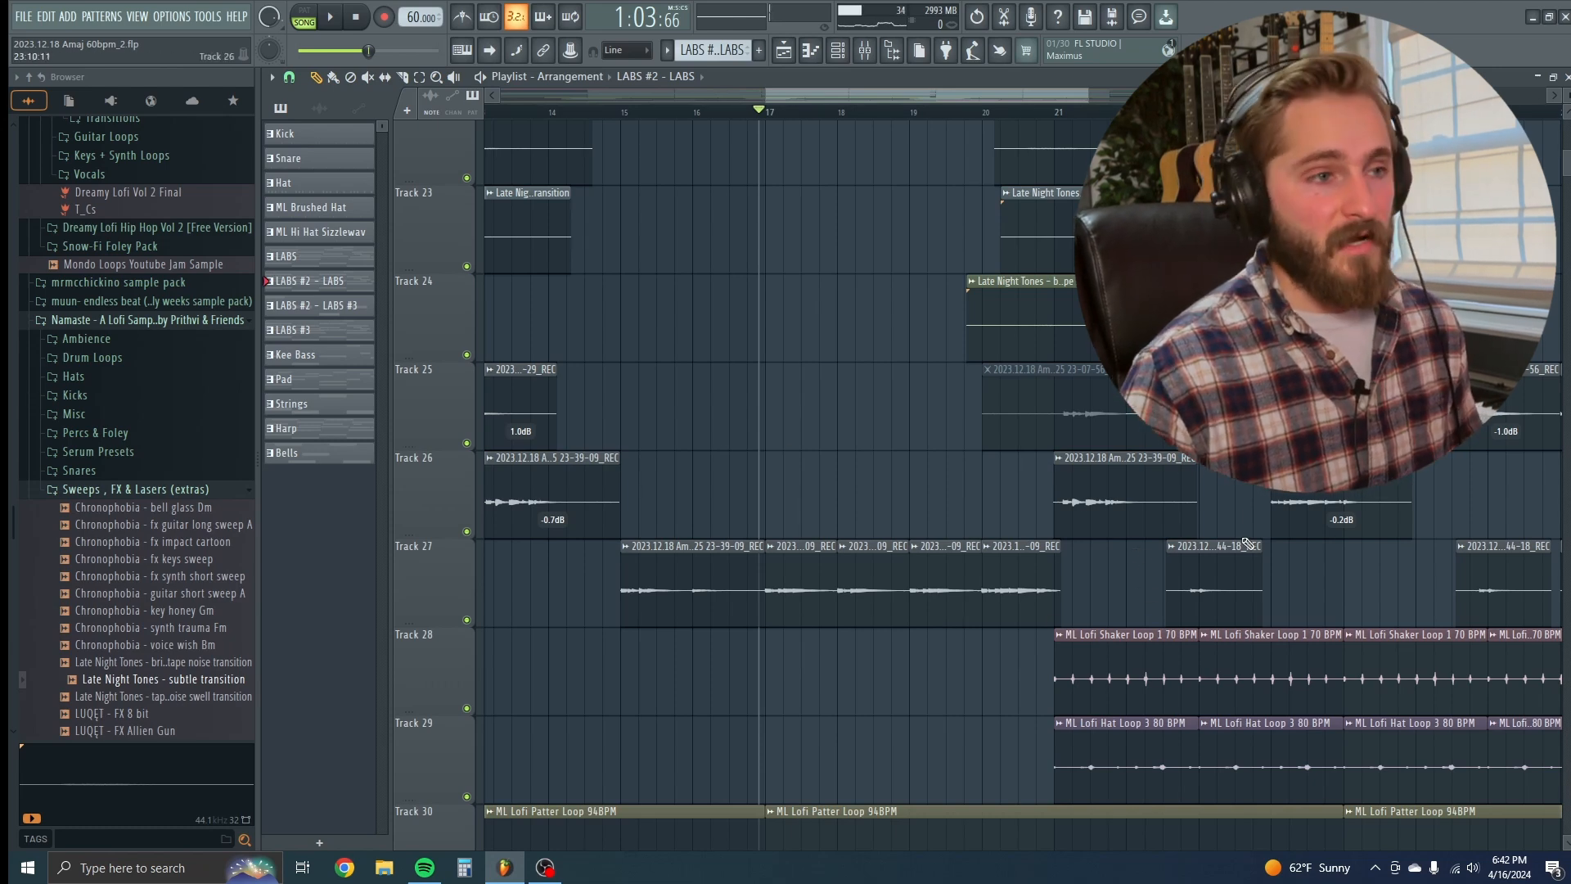
scroll(1247, 544, "down", 1)
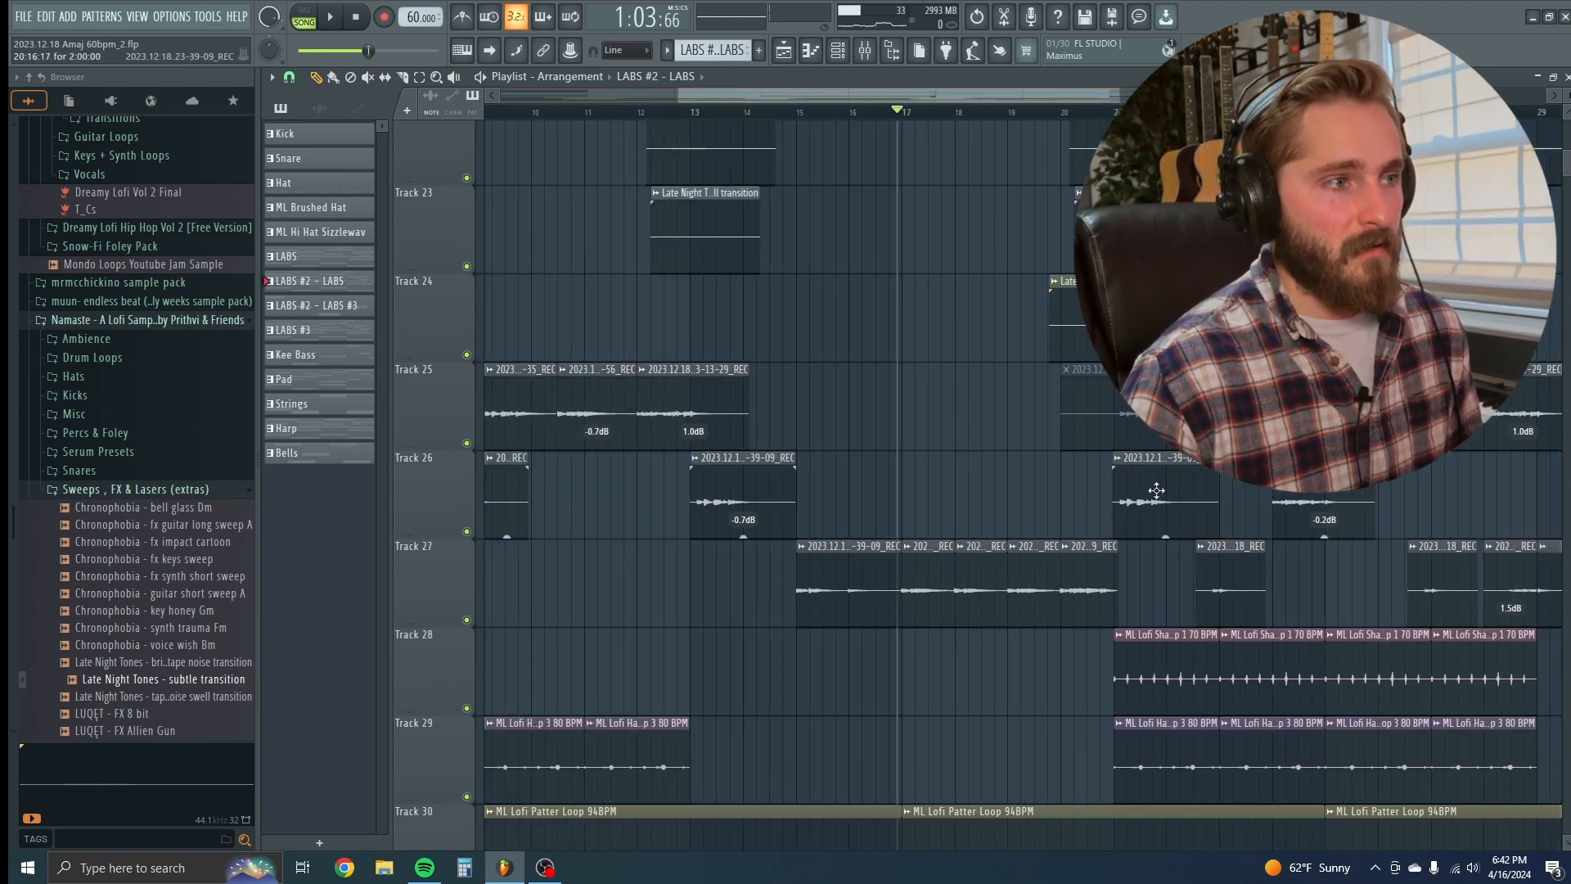
left_click(688, 112)
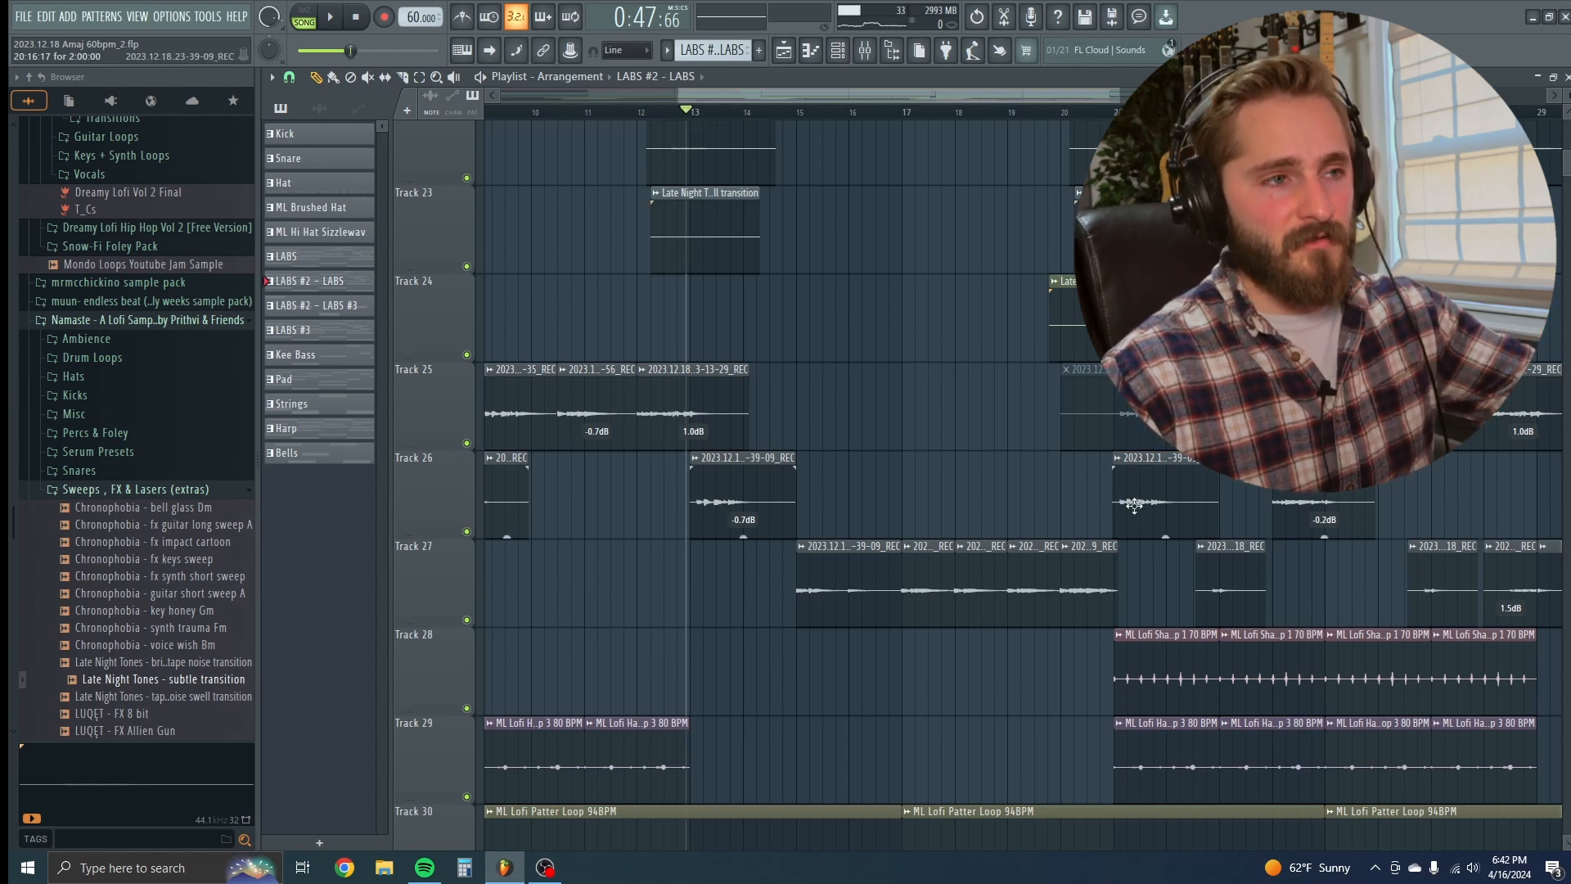
left_click(1171, 112)
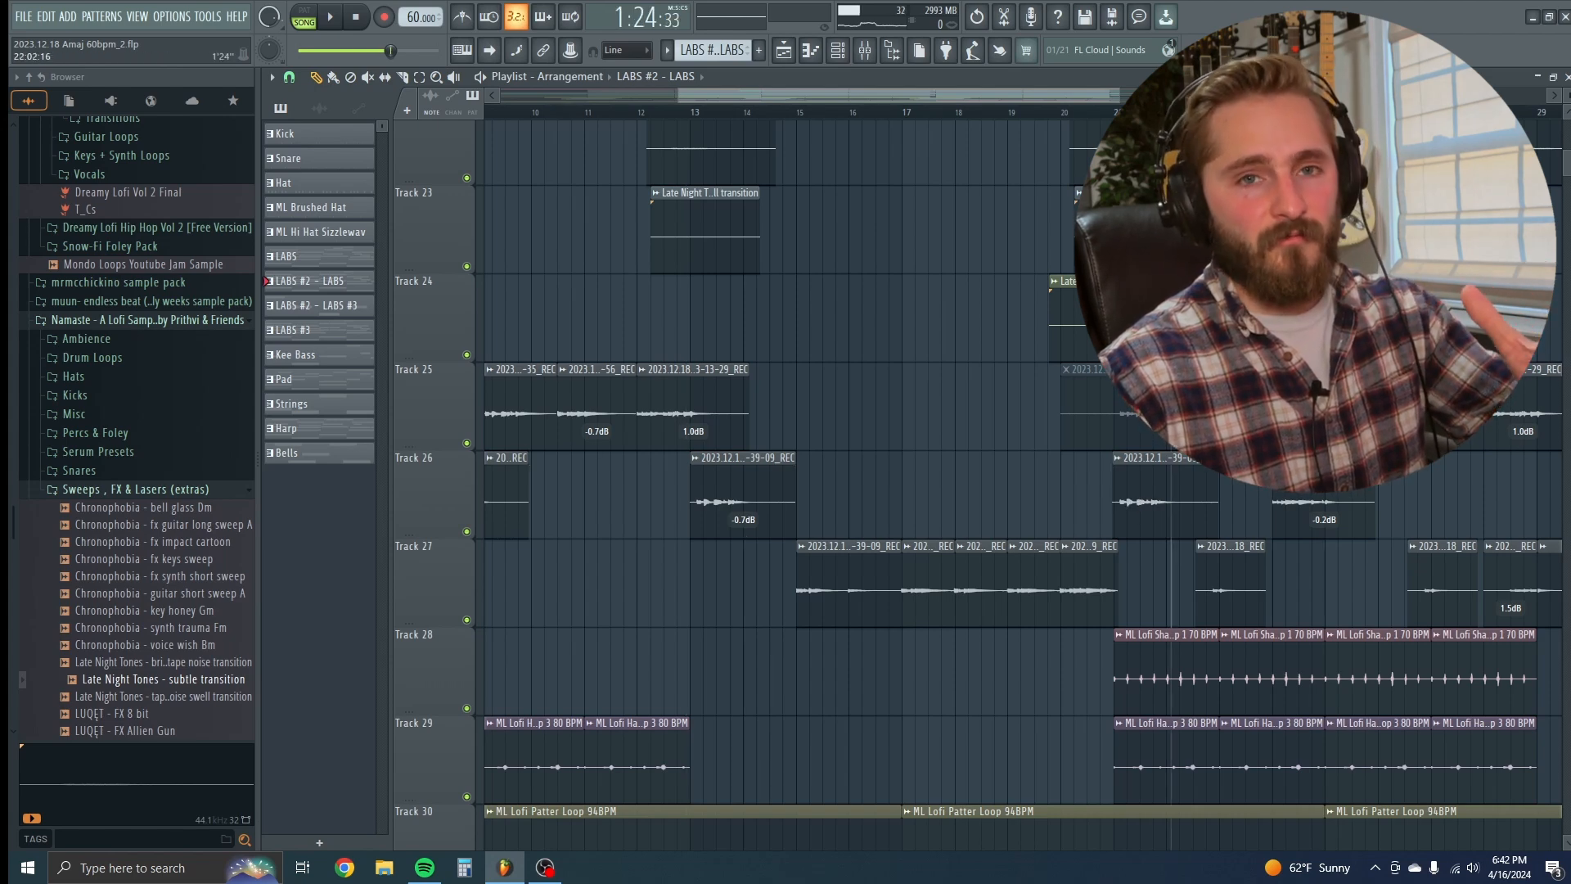
Step: Play the full mix from just after bar 22 through the short guitar recording on Track 27, and stop playback
scroll(1268, 577, "up", 3)
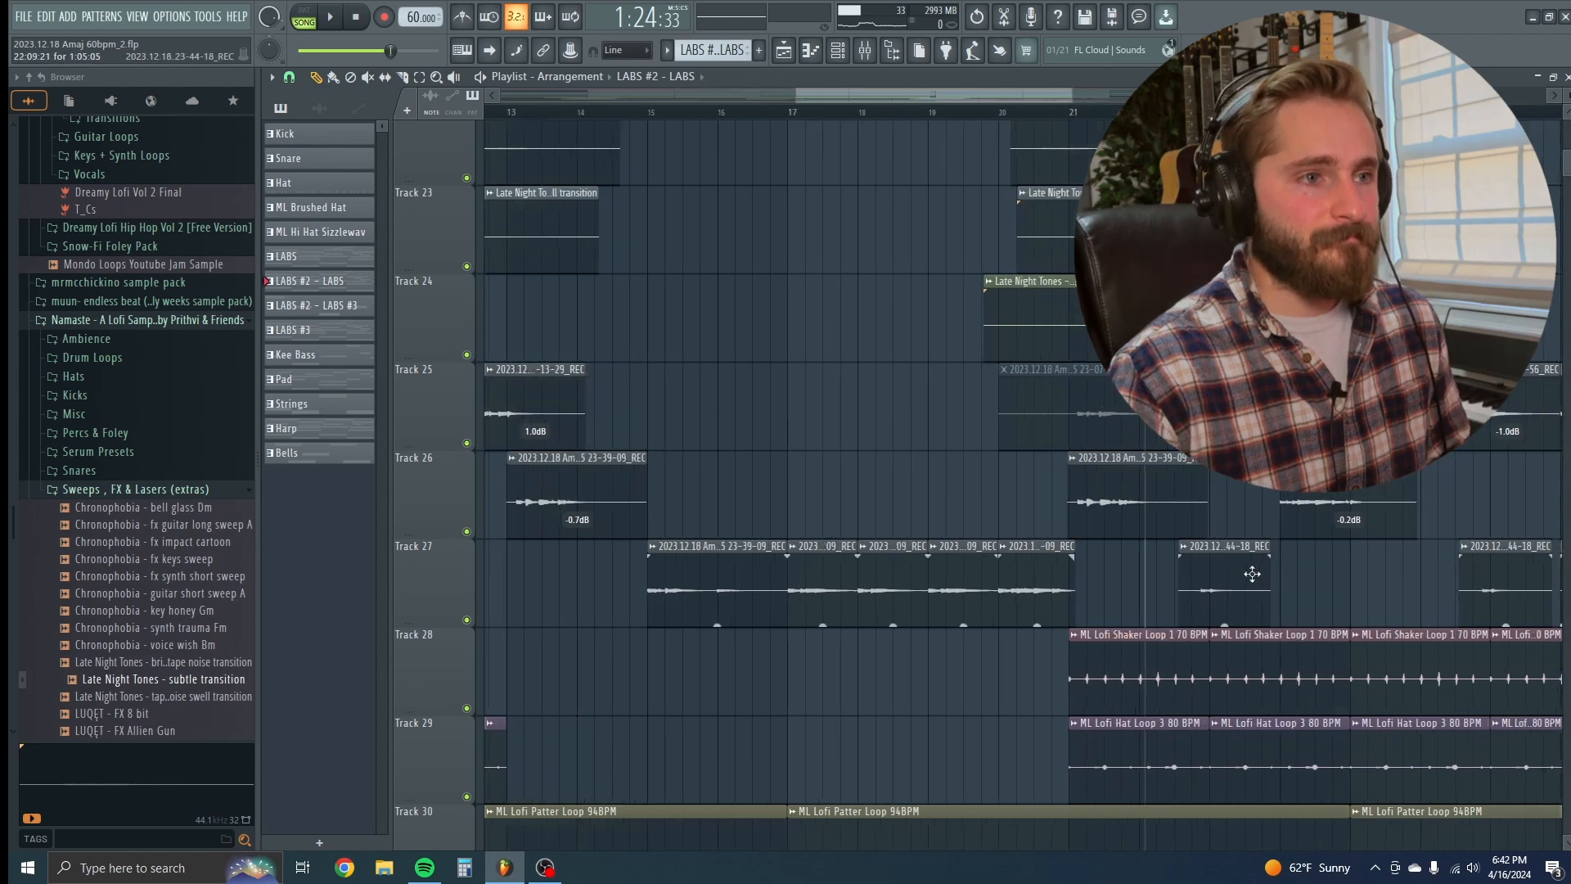
scroll(1267, 577, "up", 4)
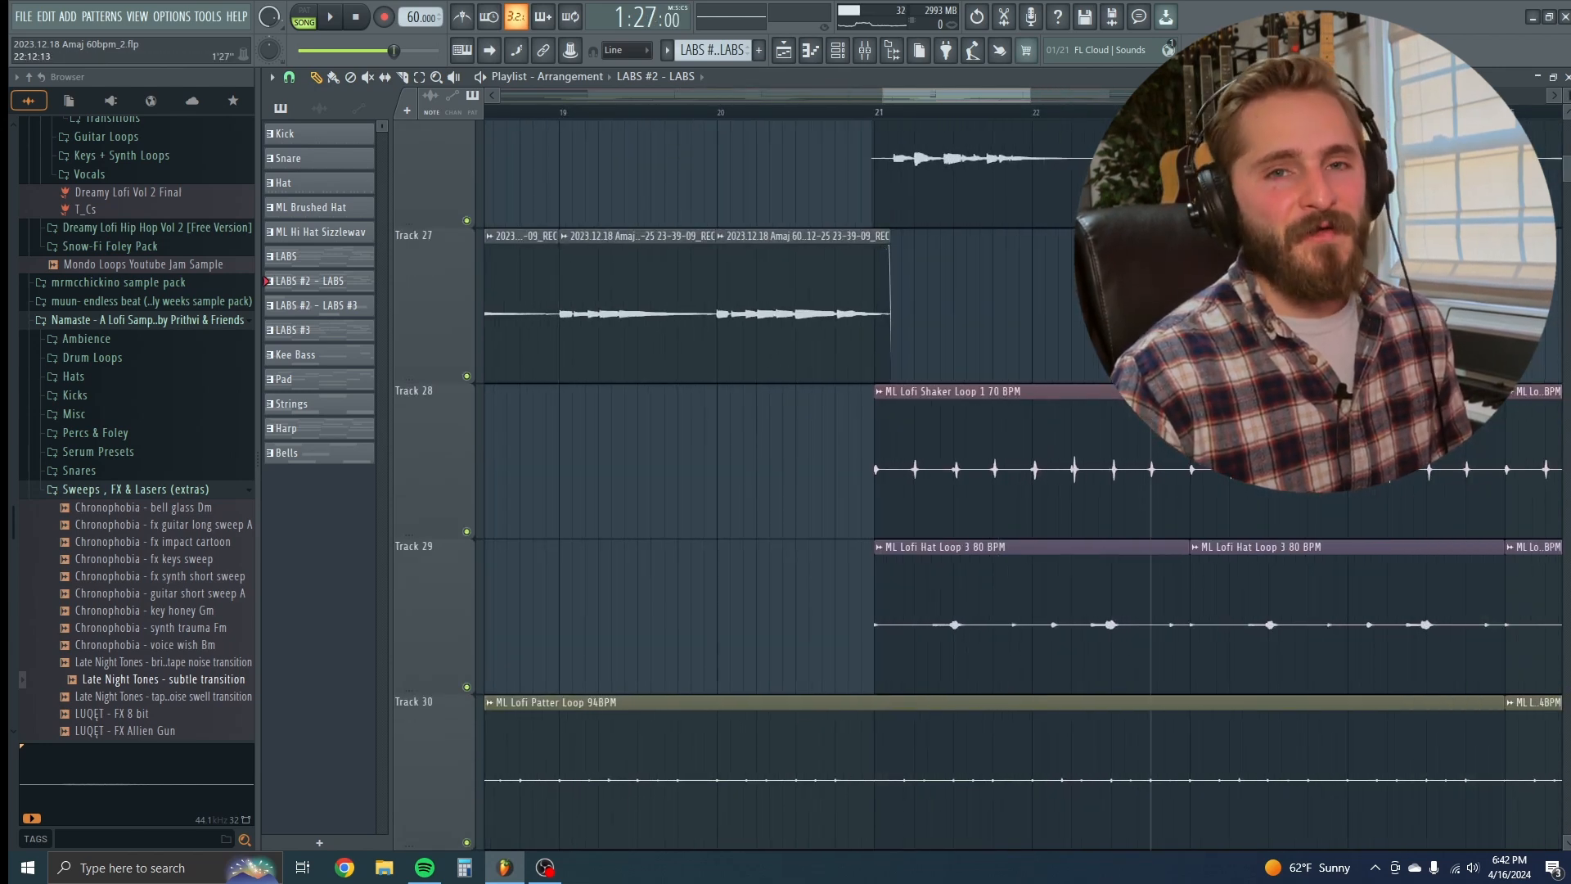
scroll(1068, 189, "up", 3)
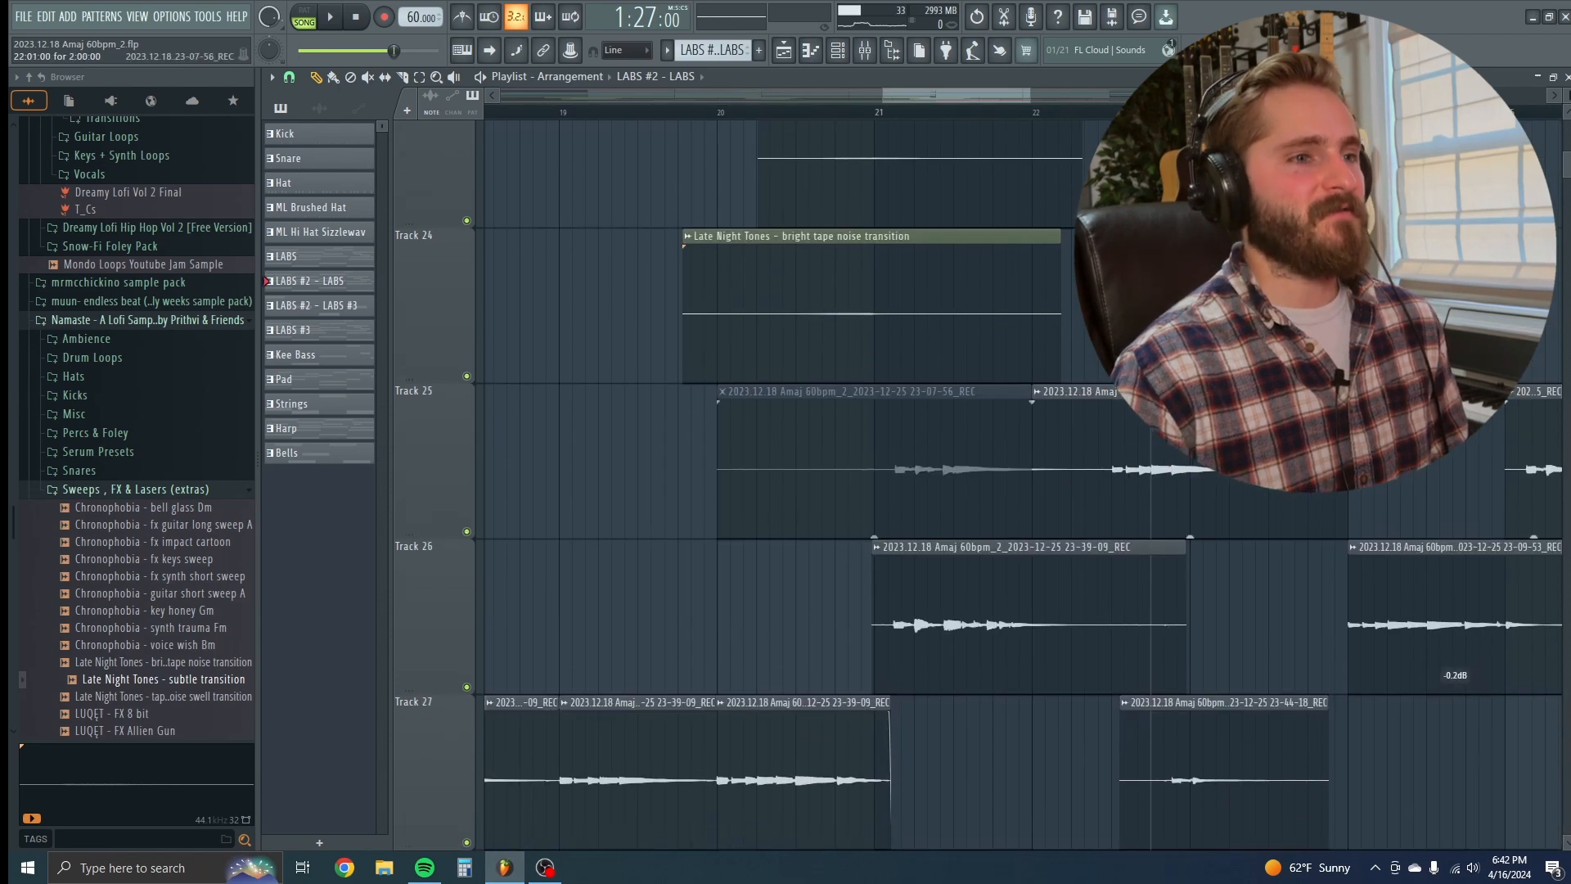
left_click(1072, 114)
key("space")
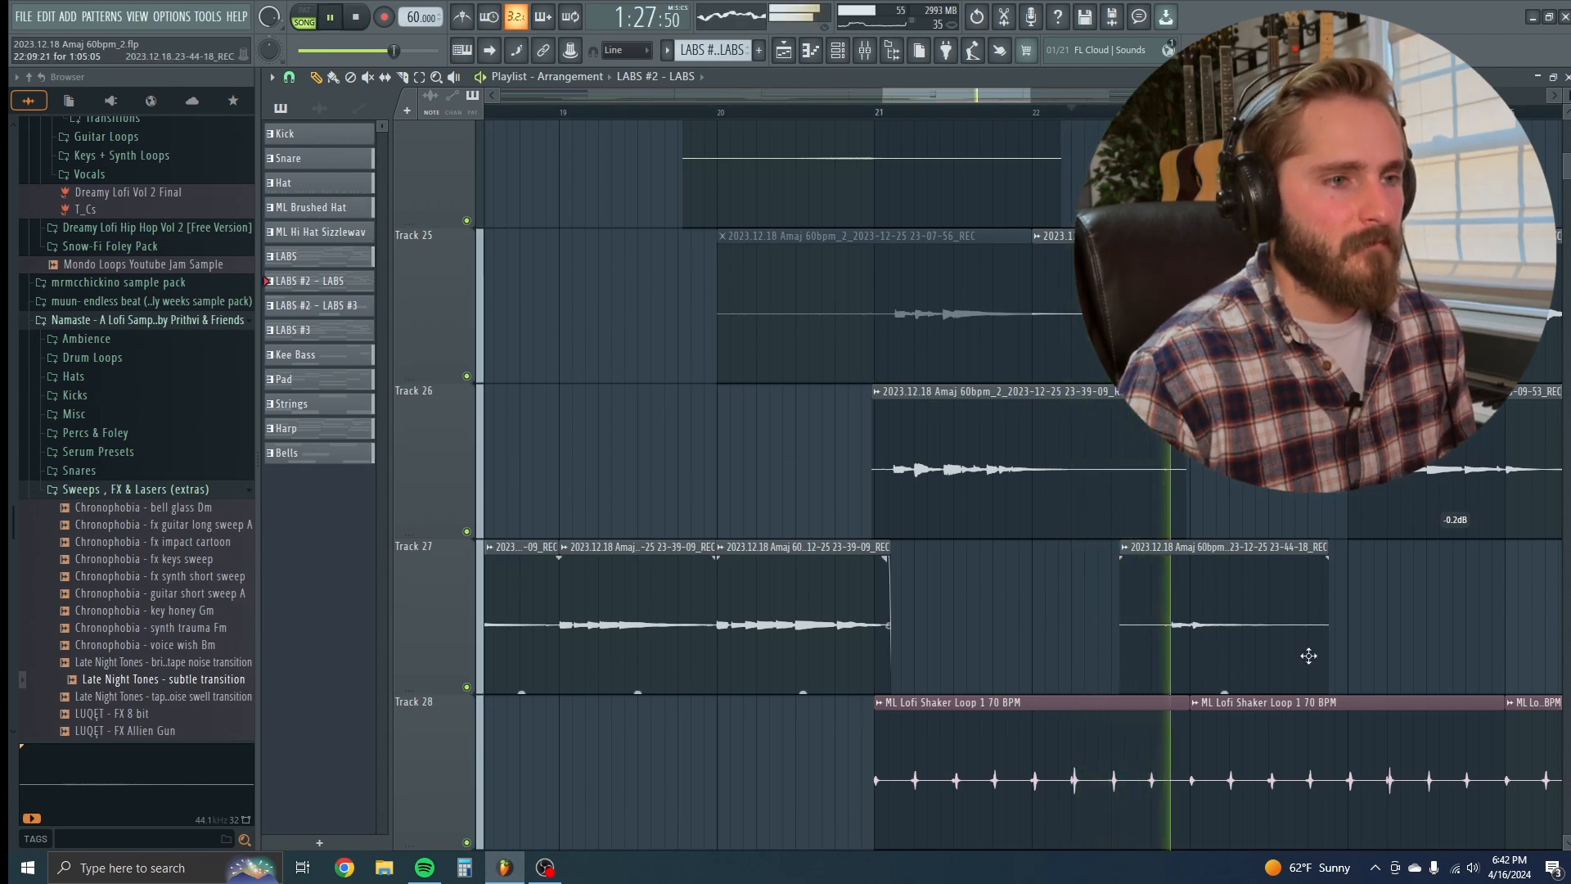
key("space")
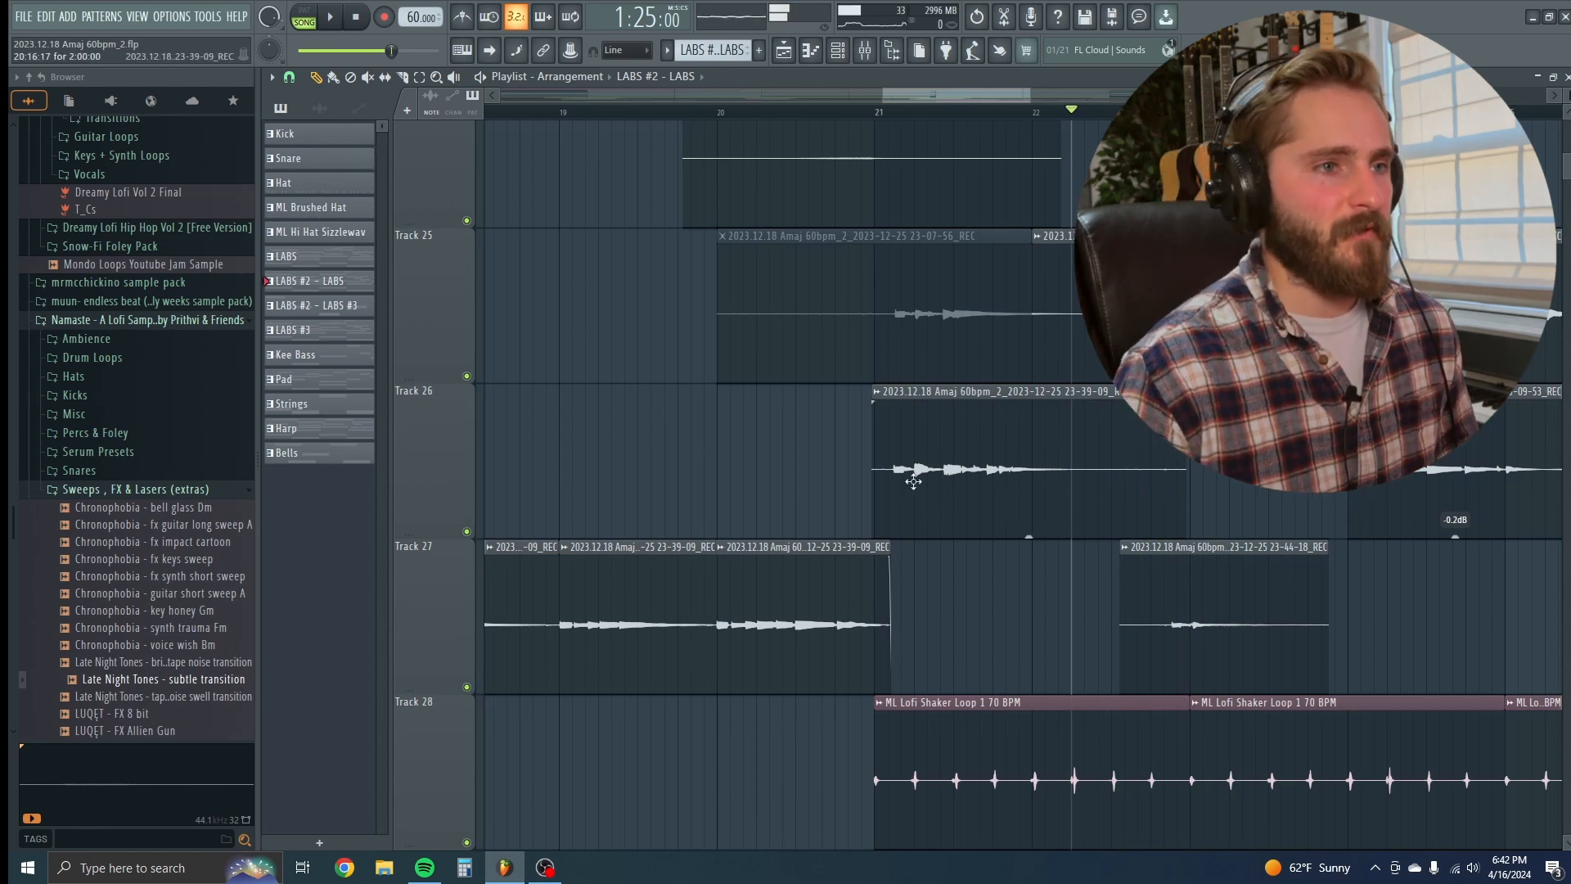
Step: Examine the last guitar recordings, the whole arrangement, and the shaker and hat loops on Tracks 28 and 29 from bar 21
scroll(1107, 557, "down", 5)
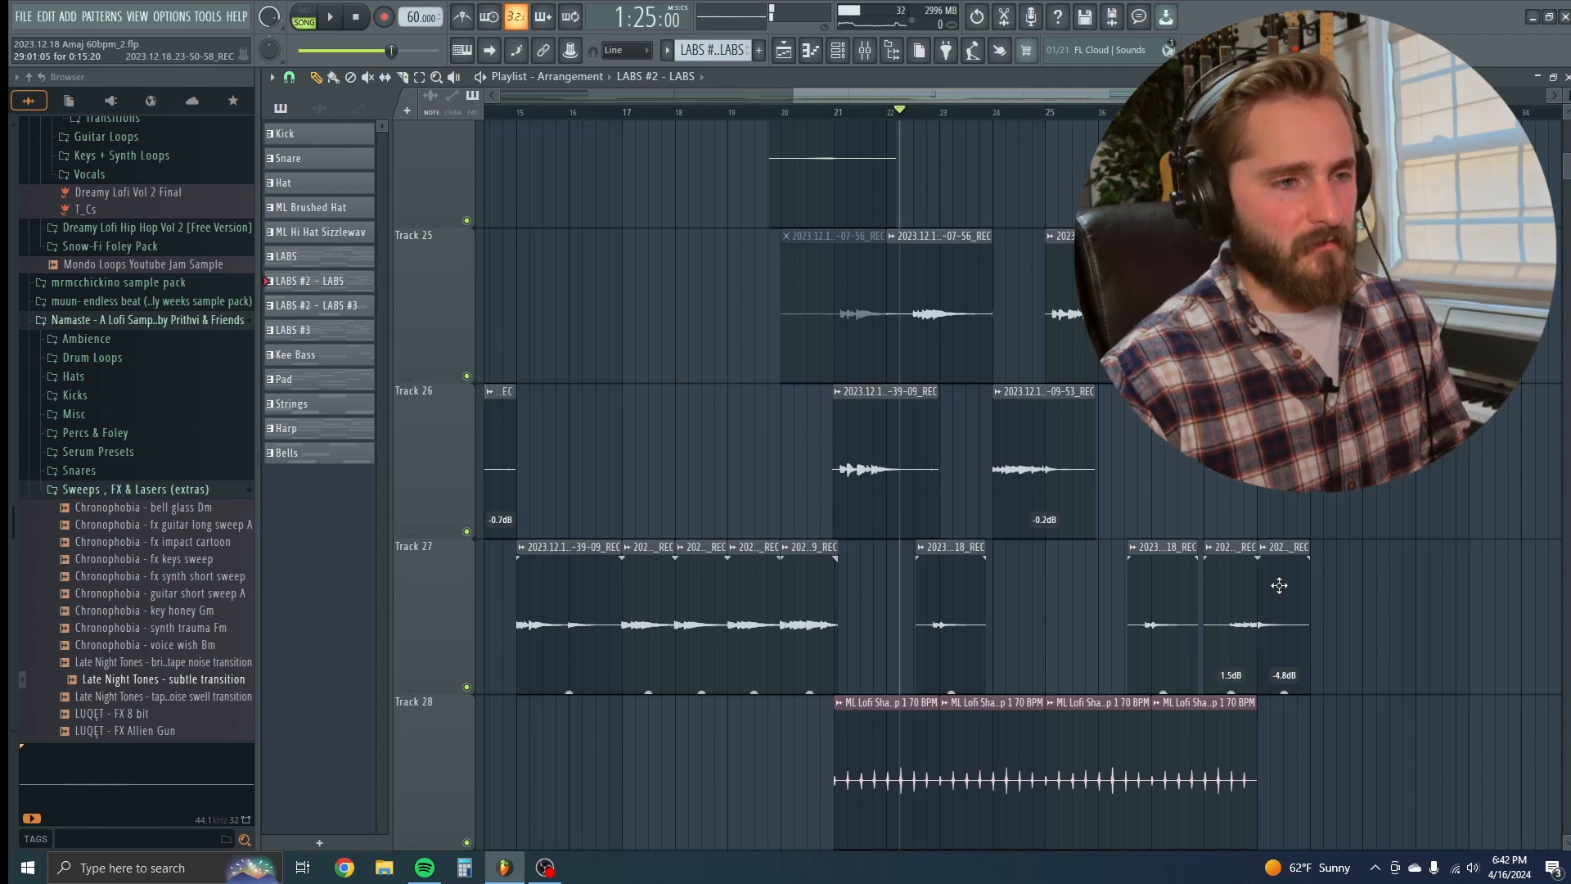
right_click(1441, 491, "ctrl")
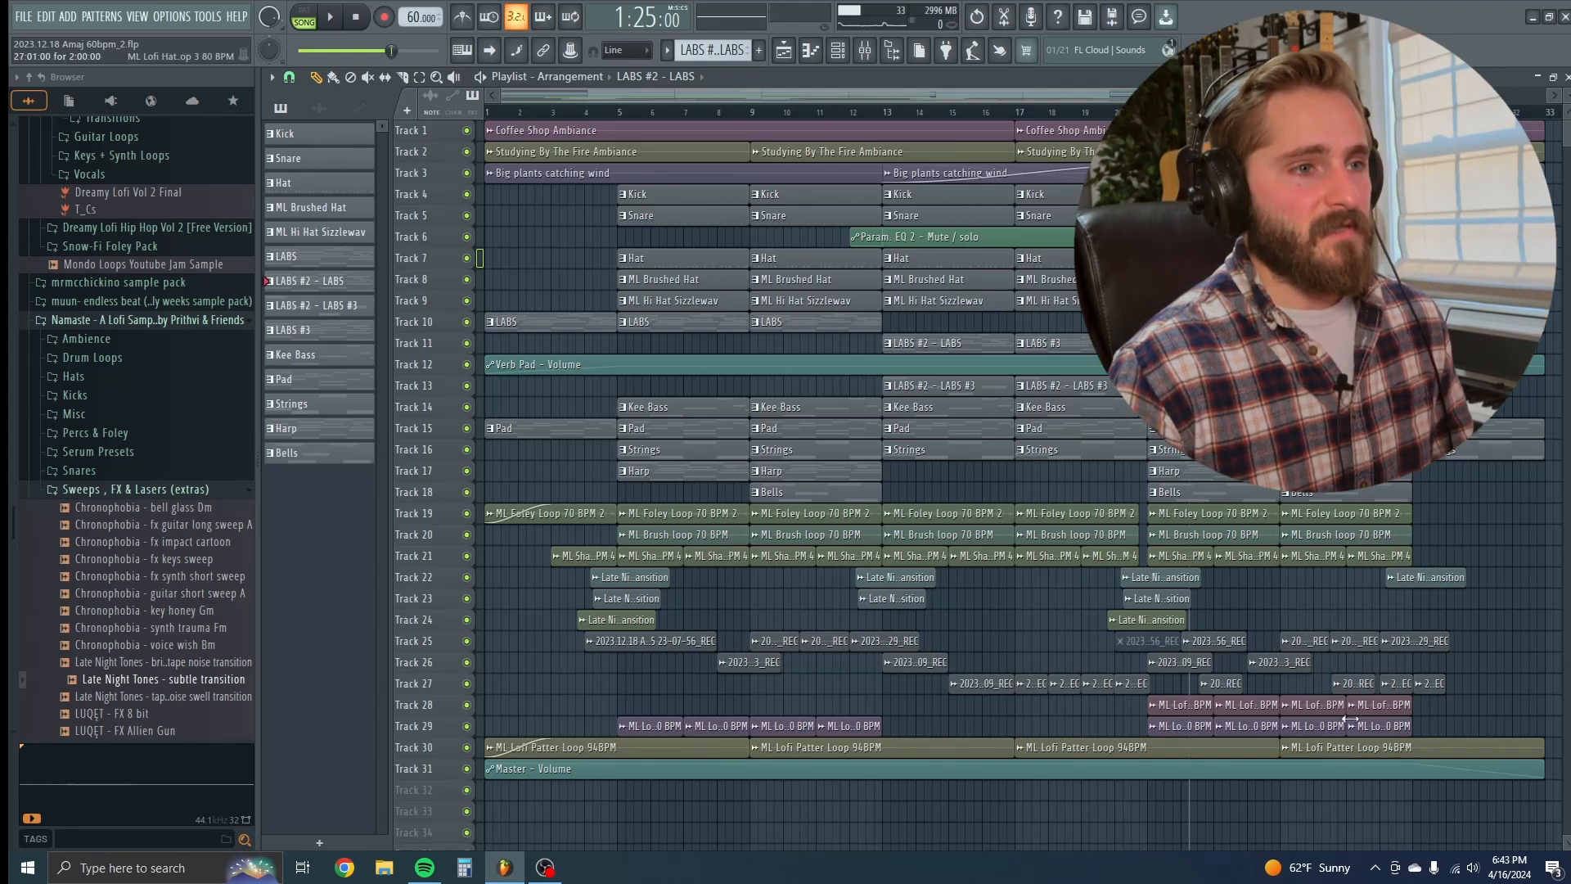
scroll(1353, 729, "up", 3)
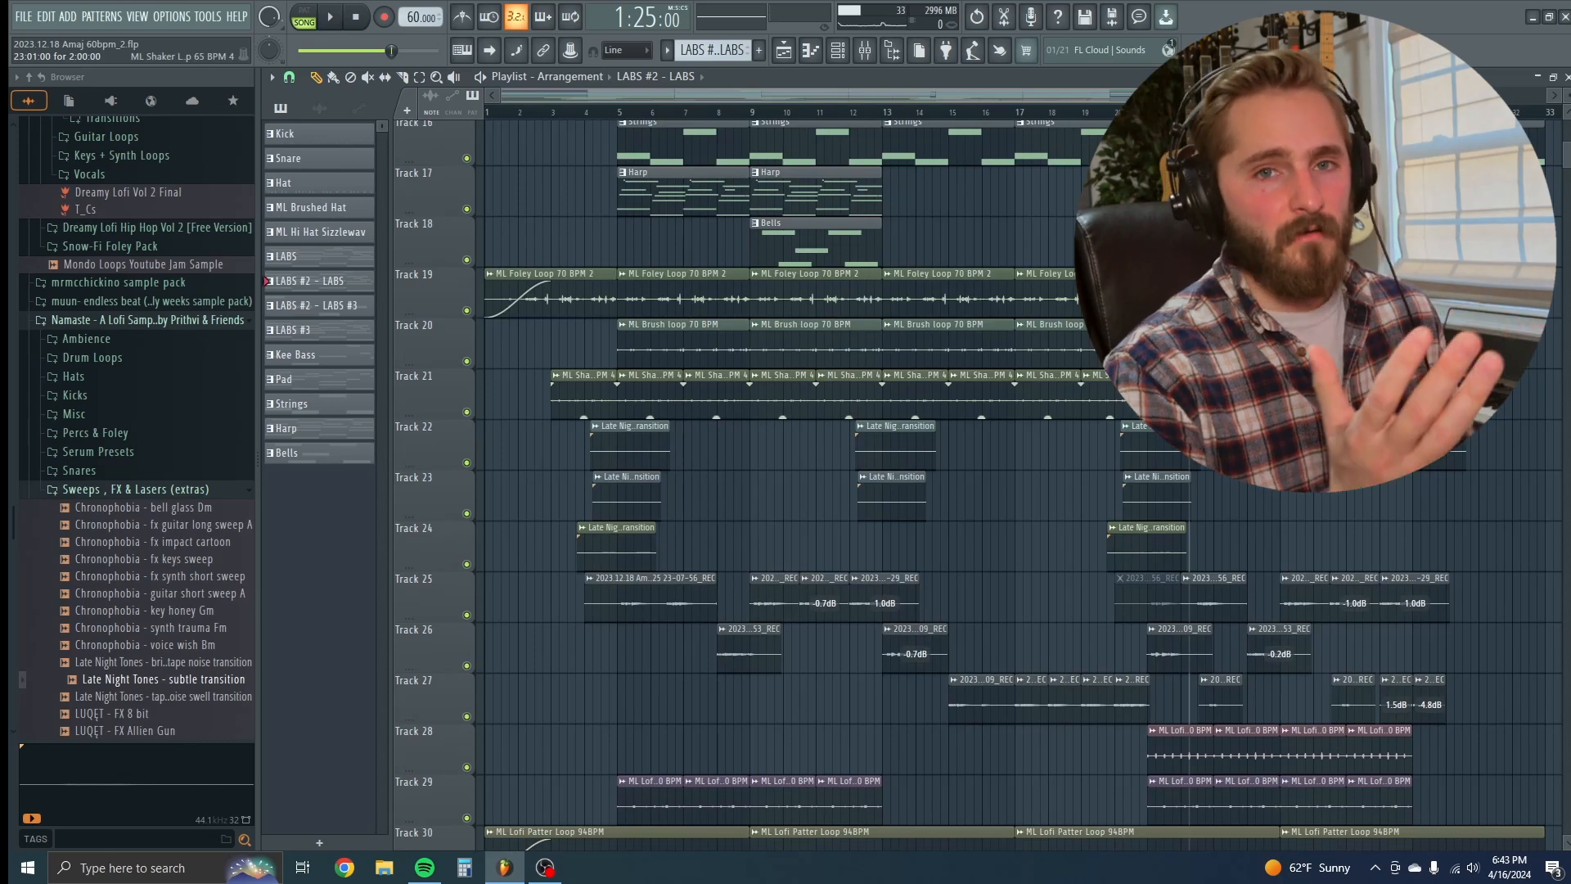
scroll(1151, 508, "down", 5)
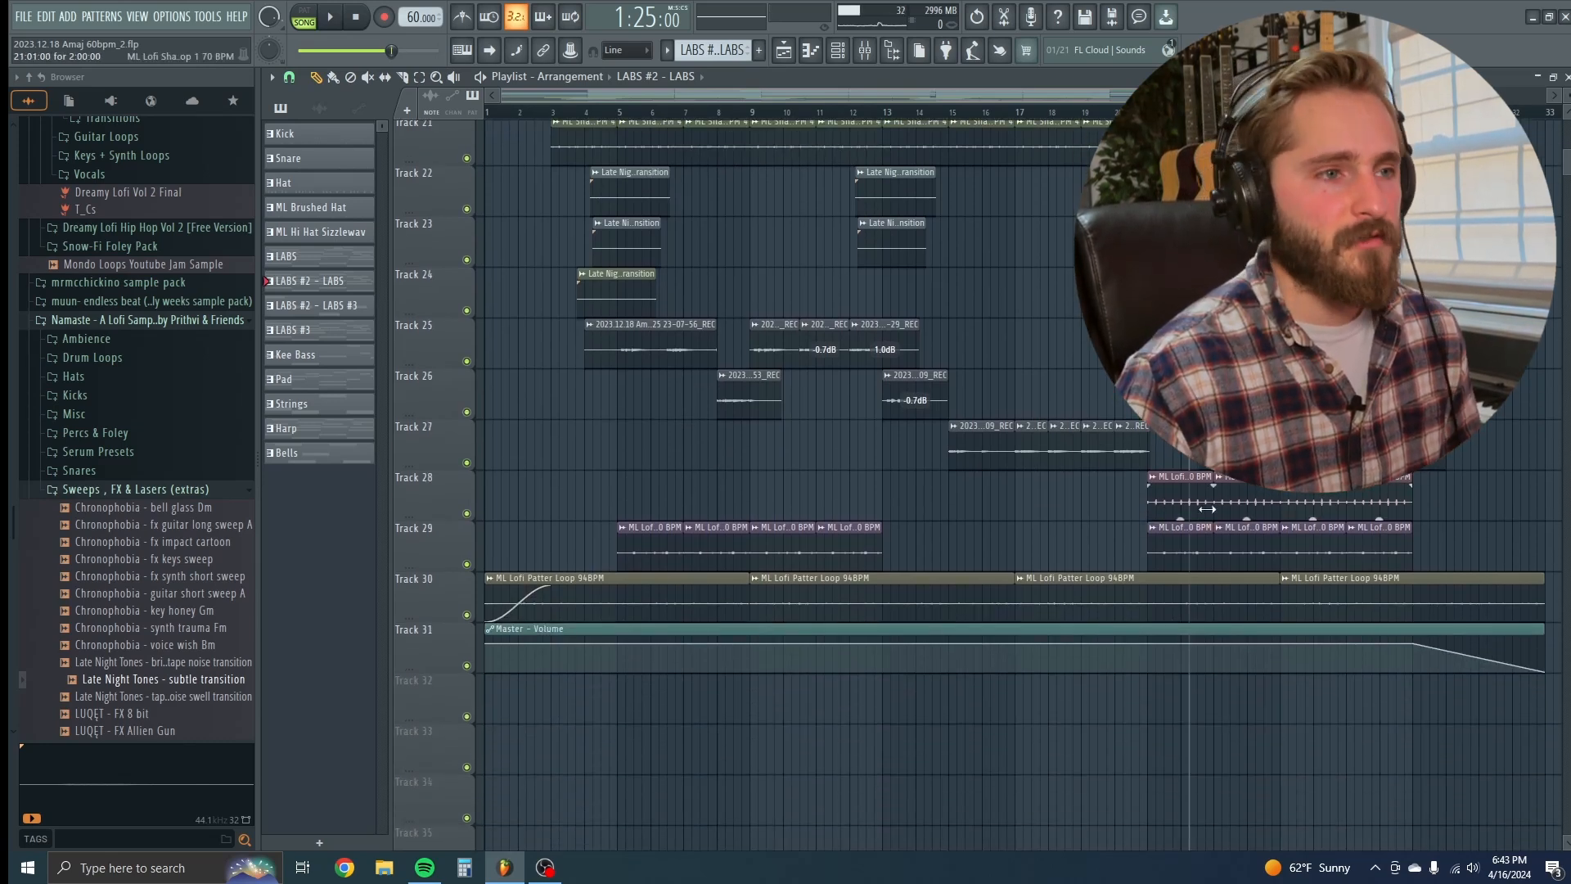
scroll(1207, 508, "up", 5)
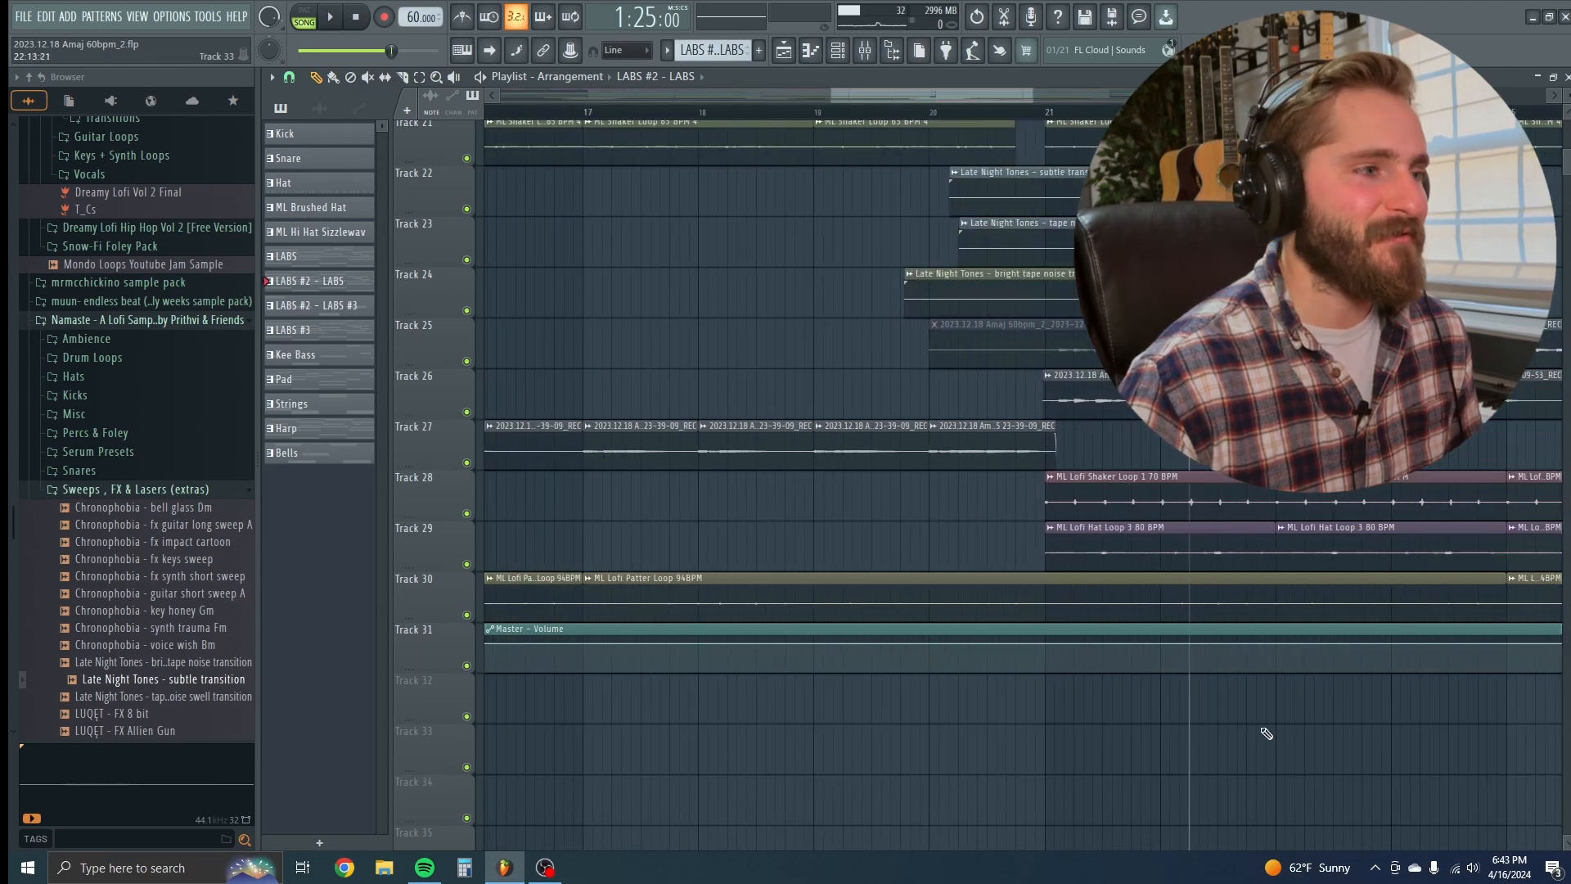